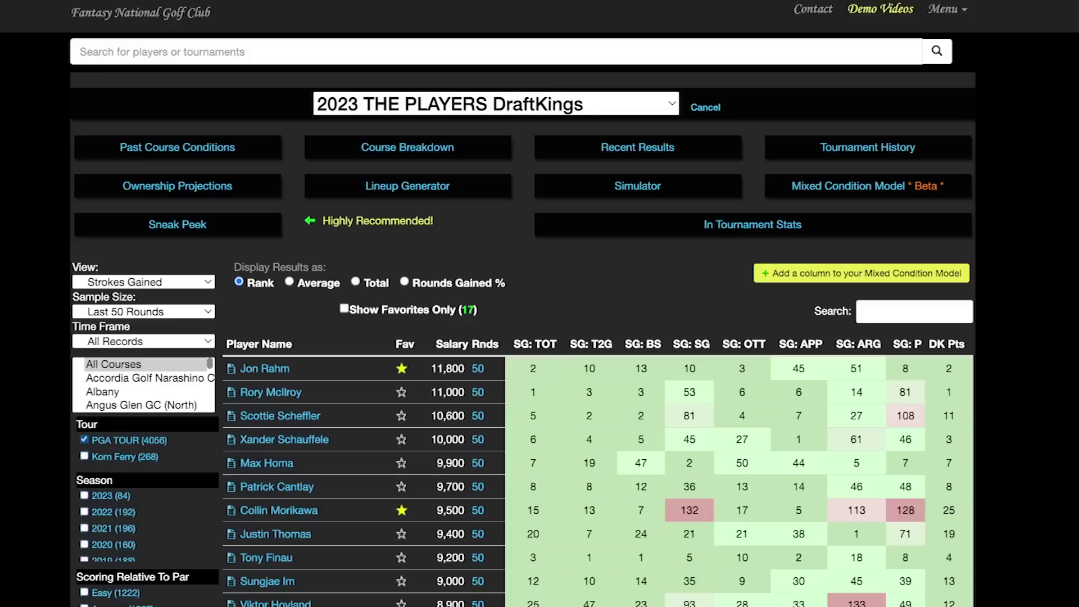
Set the sample size of the 2023 THE PLAYERS strokes gained table to the last 24 rounds.
{"action": "left_click", "coordinate": [496, 104]}
{"action": "scroll", "coordinate": [523, 315], "scroll_direction": "down", "scroll_amount": 2}
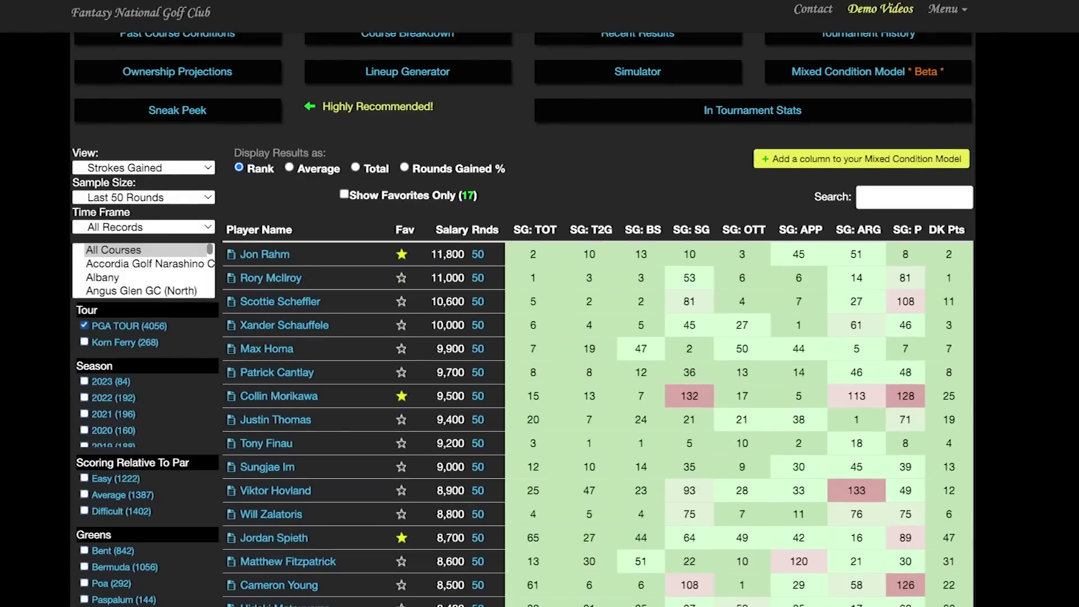
{"action": "left_click", "coordinate": [143, 197]}
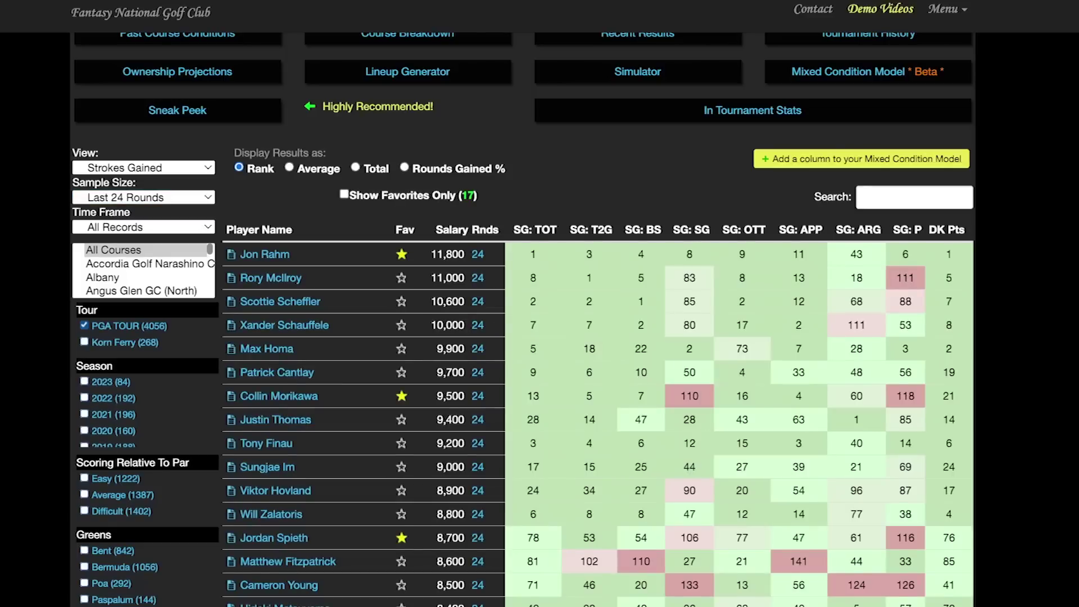
Examine the players' strokes gained ranks over the last 24 rounds, from the highest salaries down to the mid-7,000 range.
{"action": "scroll", "coordinate": [523, 321], "scroll_direction": "down", "scroll_amount": 3}
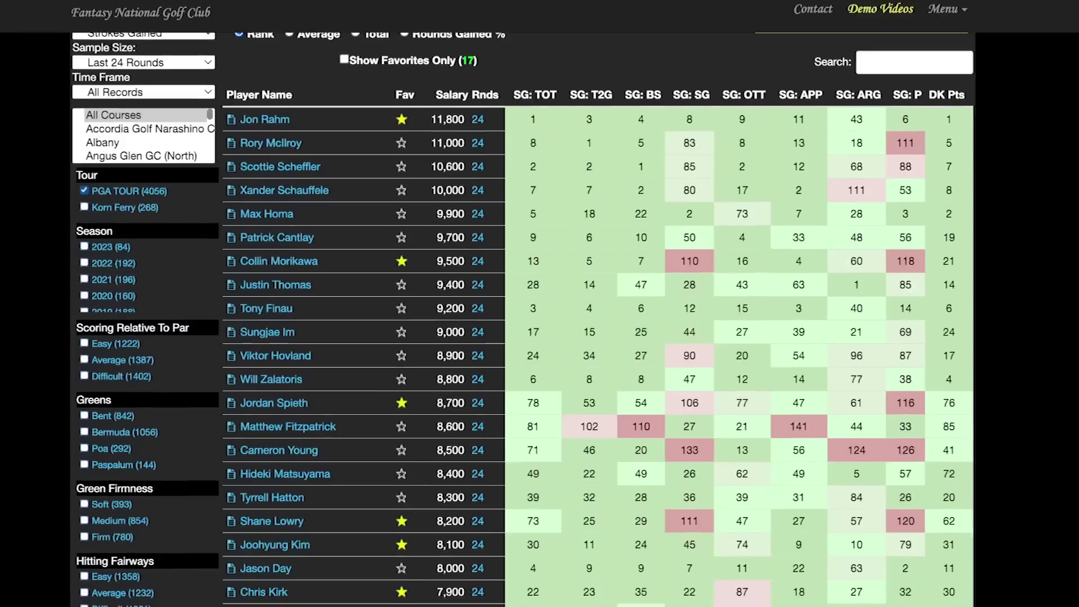
{"action": "scroll", "coordinate": [523, 321], "scroll_direction": "down", "scroll_amount": 4}
{"action": "scroll", "coordinate": [523, 320], "scroll_direction": "up", "scroll_amount": 2}
{"action": "scroll", "coordinate": [522, 321], "scroll_direction": "up", "scroll_amount": 1}
{"action": "scroll", "coordinate": [523, 321], "scroll_direction": "down", "scroll_amount": 1}
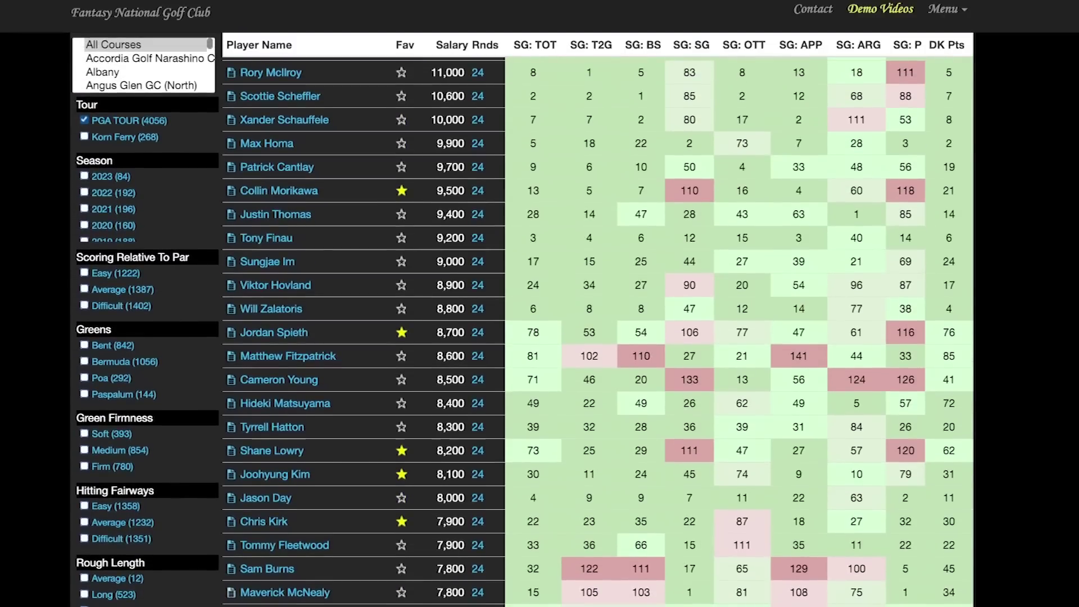
{"action": "scroll", "coordinate": [523, 321], "scroll_direction": "down", "scroll_amount": 1}
{"action": "scroll", "coordinate": [523, 320], "scroll_direction": "up", "scroll_amount": 4}
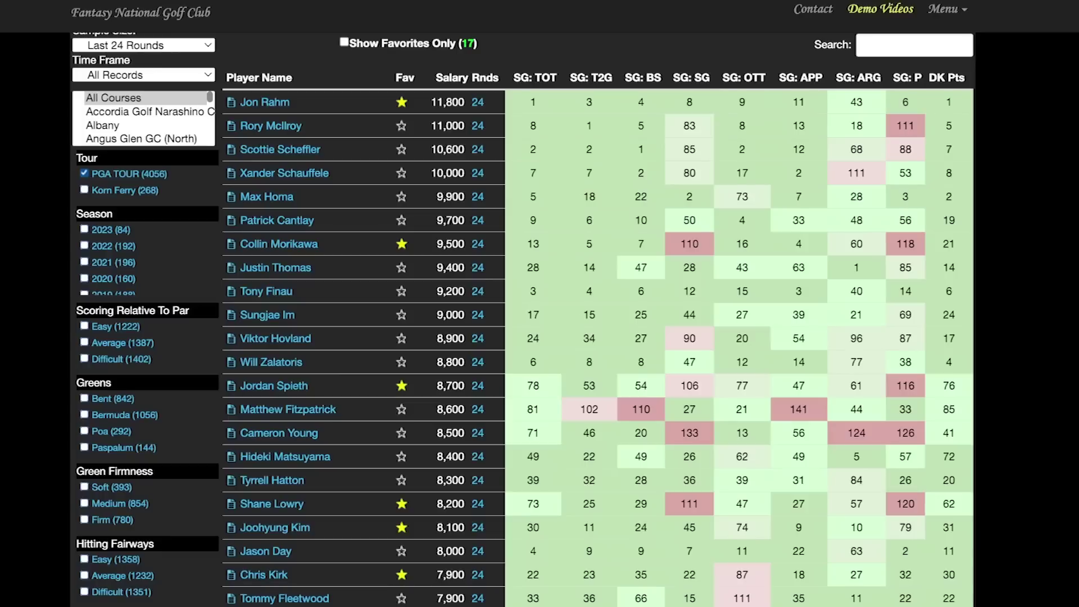
{"action": "scroll", "coordinate": [523, 320], "scroll_direction": "down", "scroll_amount": 1}
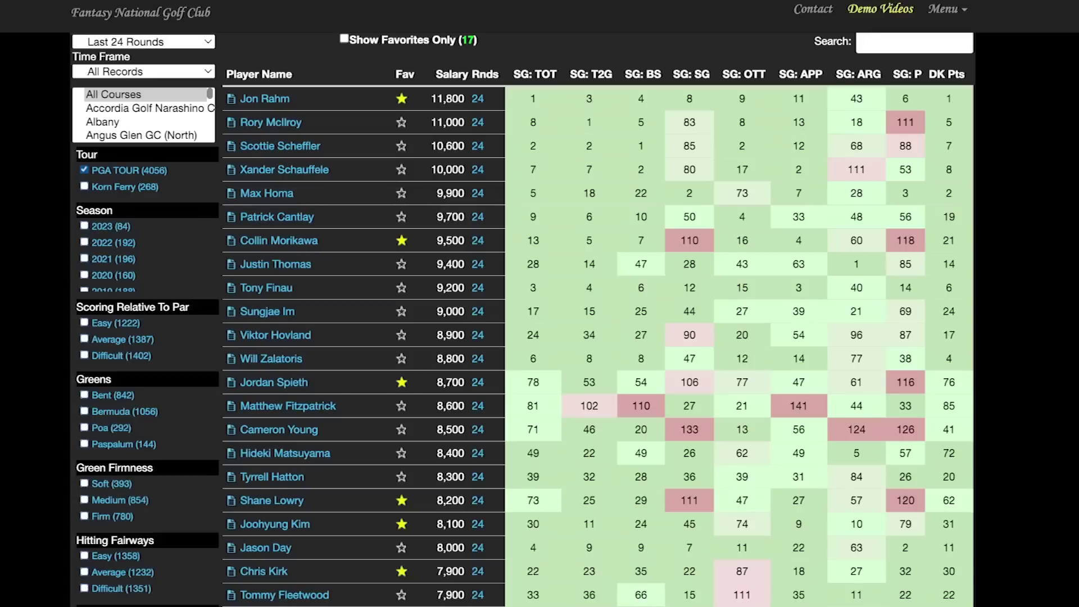
{"action": "scroll", "coordinate": [599, 320], "scroll_direction": "down", "scroll_amount": 4}
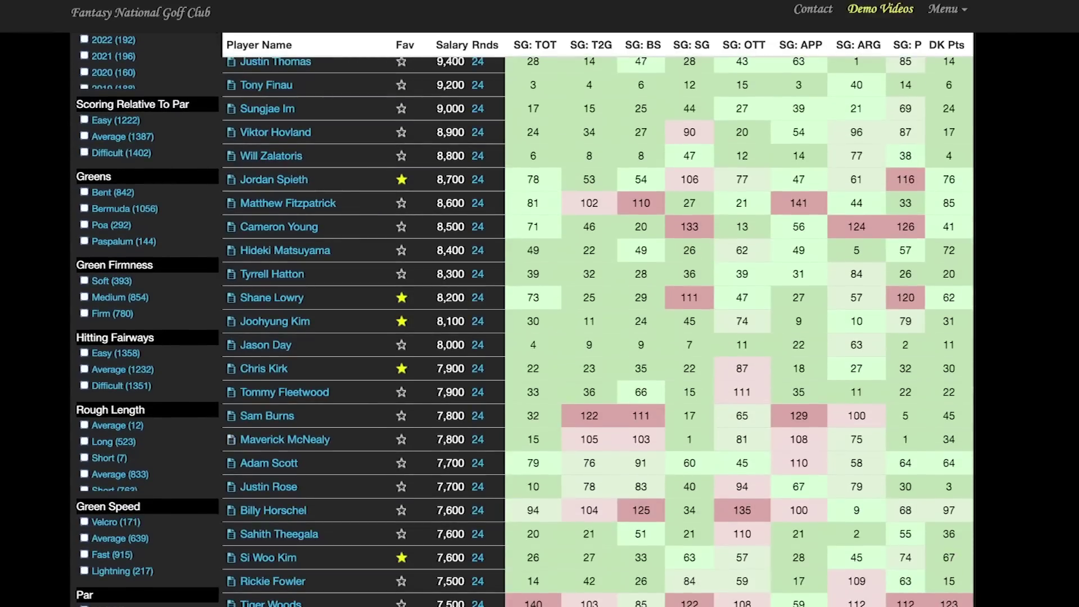
{"action": "scroll", "coordinate": [598, 321], "scroll_direction": "down", "scroll_amount": 4}
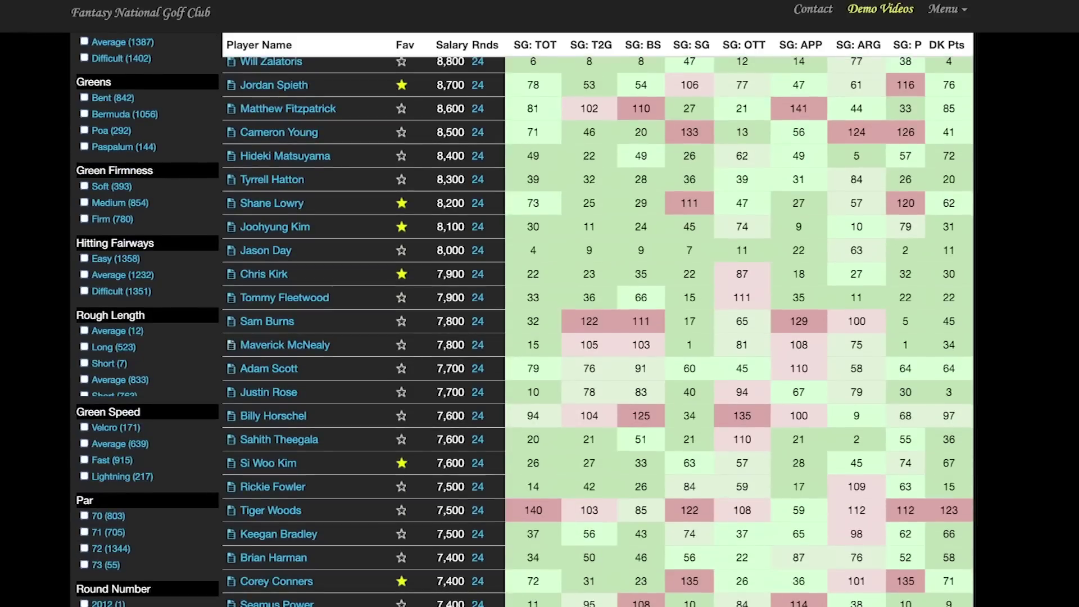
{"action": "scroll", "coordinate": [599, 320], "scroll_direction": "down", "scroll_amount": 2}
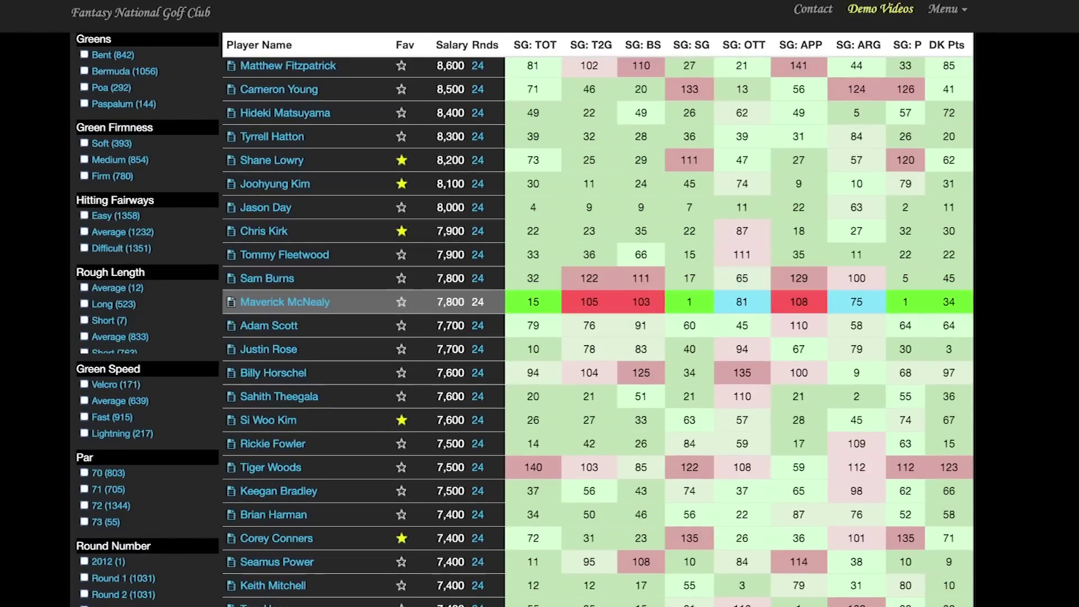
Open Maverick McNealy's player page and review his average strokes gained summary and event-by-event history.
{"action": "double_click", "coordinate": [451, 302]}
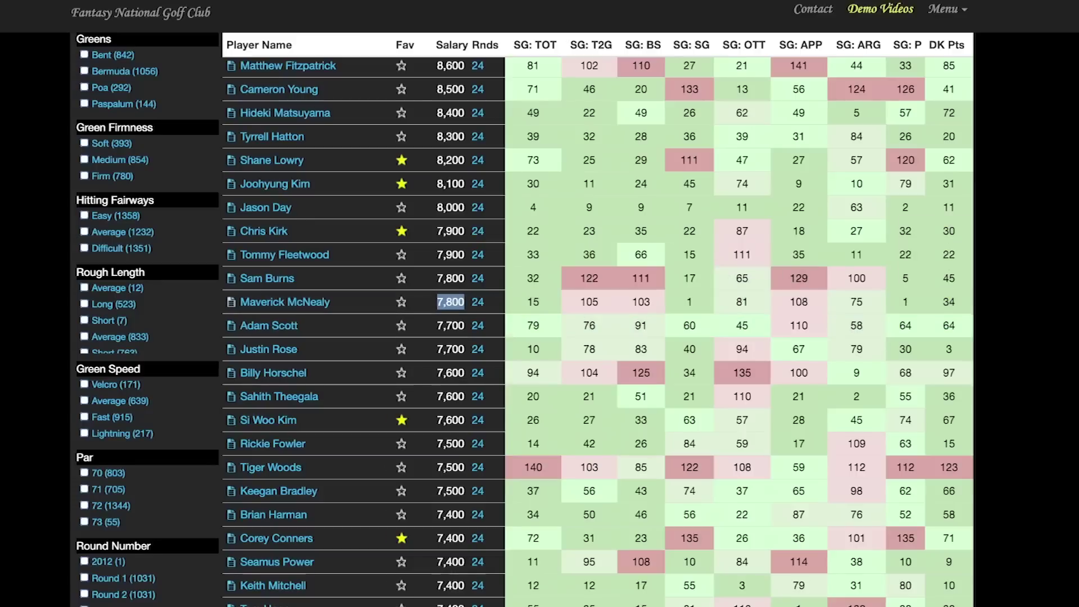
{"action": "right_click", "coordinate": [285, 302]}
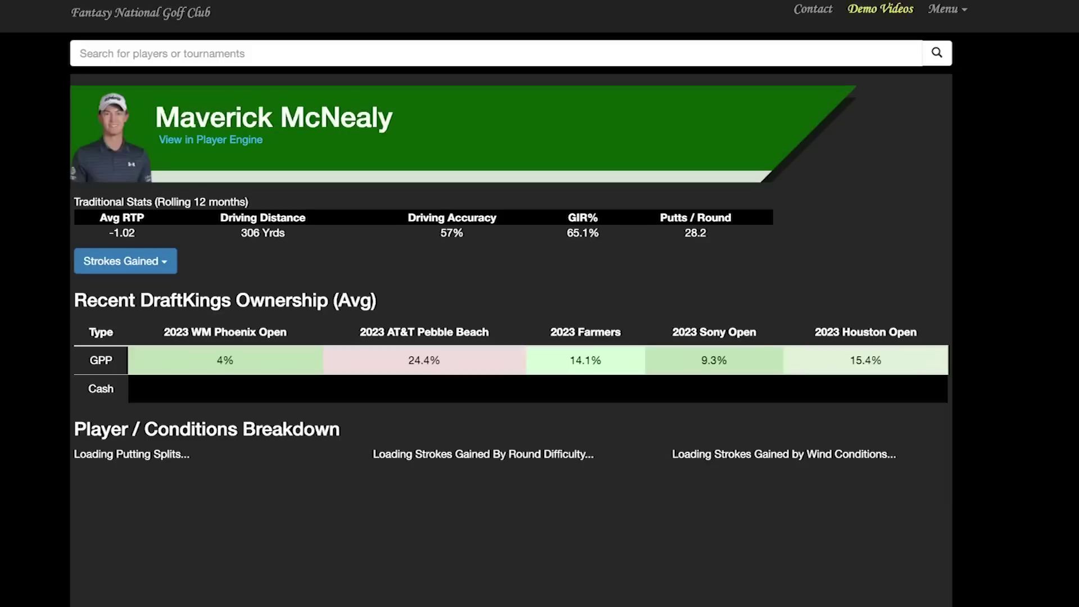
{"action": "scroll", "coordinate": [512, 315], "scroll_direction": "down", "scroll_amount": 2}
{"action": "scroll", "coordinate": [512, 319], "scroll_direction": "down", "scroll_amount": 15}
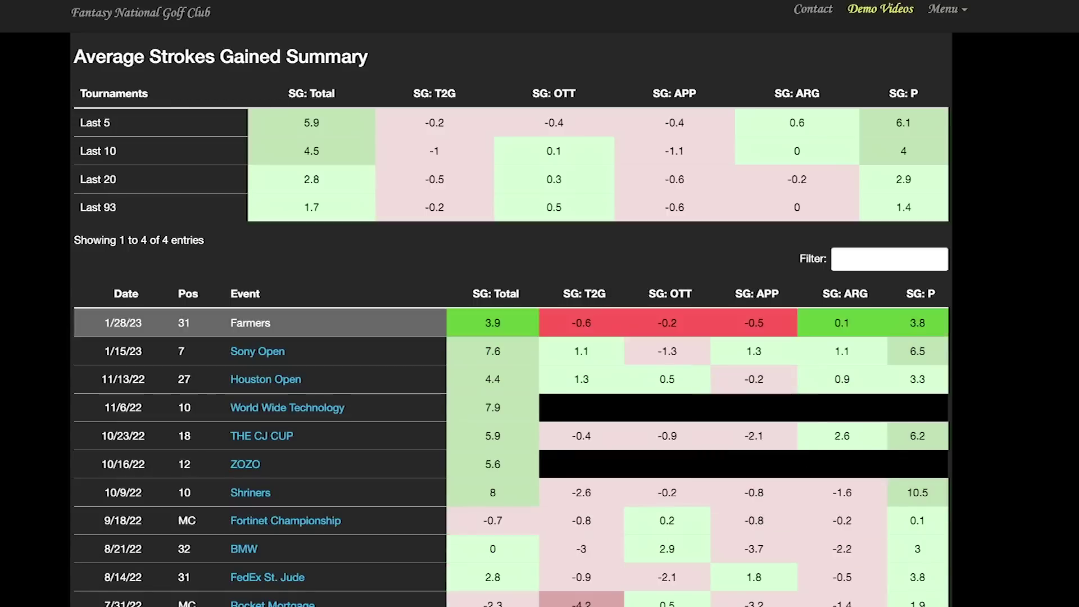
{"action": "scroll", "coordinate": [667, 292], "scroll_direction": "down", "scroll_amount": 7}
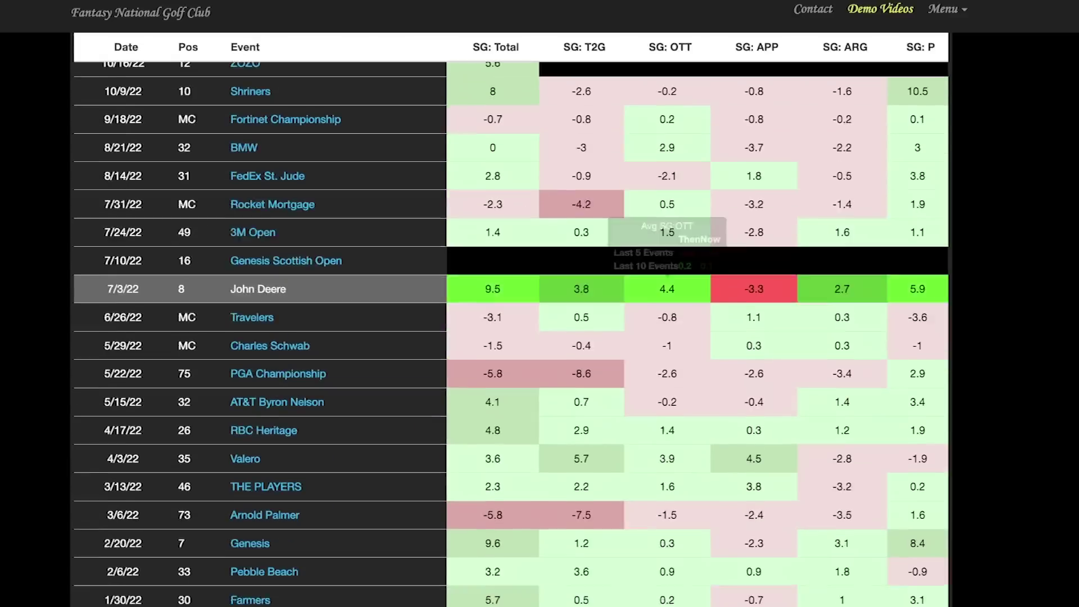
{"action": "scroll", "coordinate": [667, 289], "scroll_direction": "down", "scroll_amount": 2}
{"action": "scroll", "coordinate": [731, 368], "scroll_direction": "up", "scroll_amount": 5}
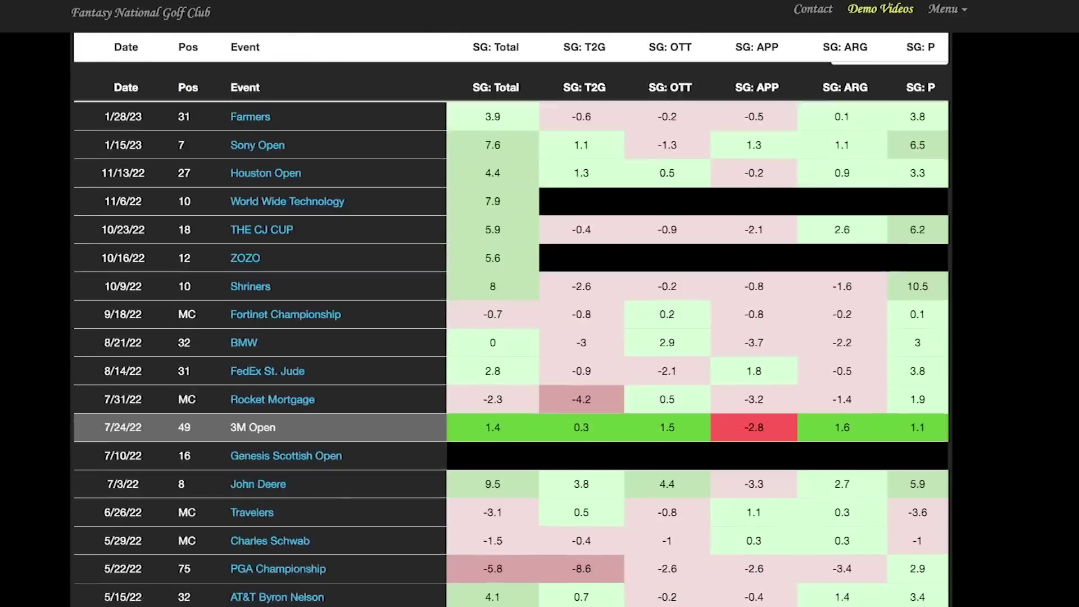
{"action": "scroll", "coordinate": [667, 369], "scroll_direction": "up", "scroll_amount": 4}
{"action": "scroll", "coordinate": [667, 368], "scroll_direction": "down", "scroll_amount": 1}
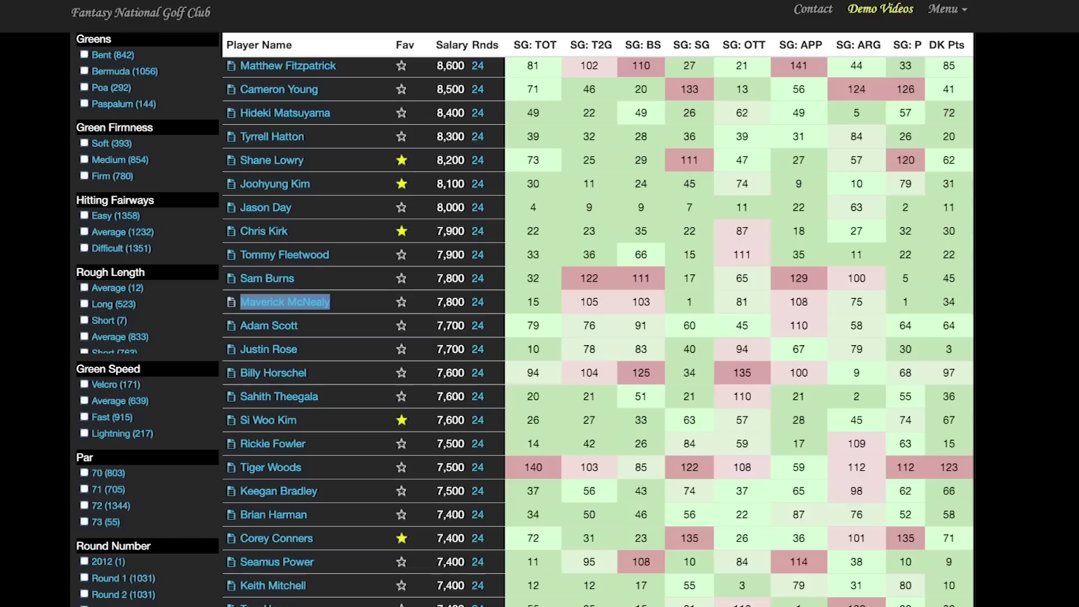
Check the strokes gained ranks of the players priced between 7,600 and 7,100, and change the table's view to Custom Stat Model.
{"action": "scroll", "coordinate": [598, 319], "scroll_direction": "down", "scroll_amount": 5}
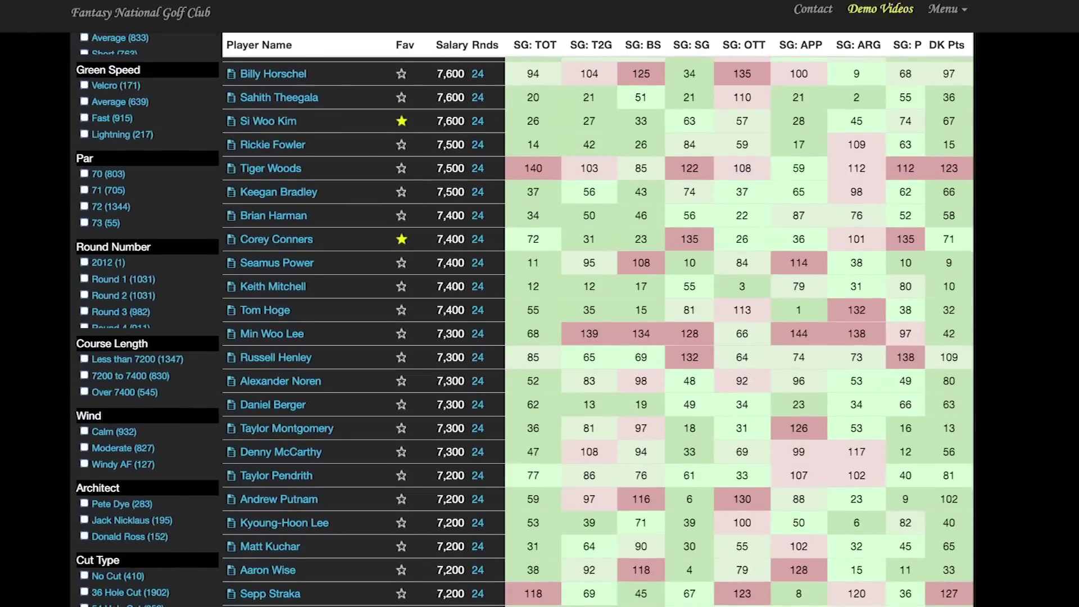
{"action": "scroll", "coordinate": [598, 319], "scroll_direction": "down", "scroll_amount": 4}
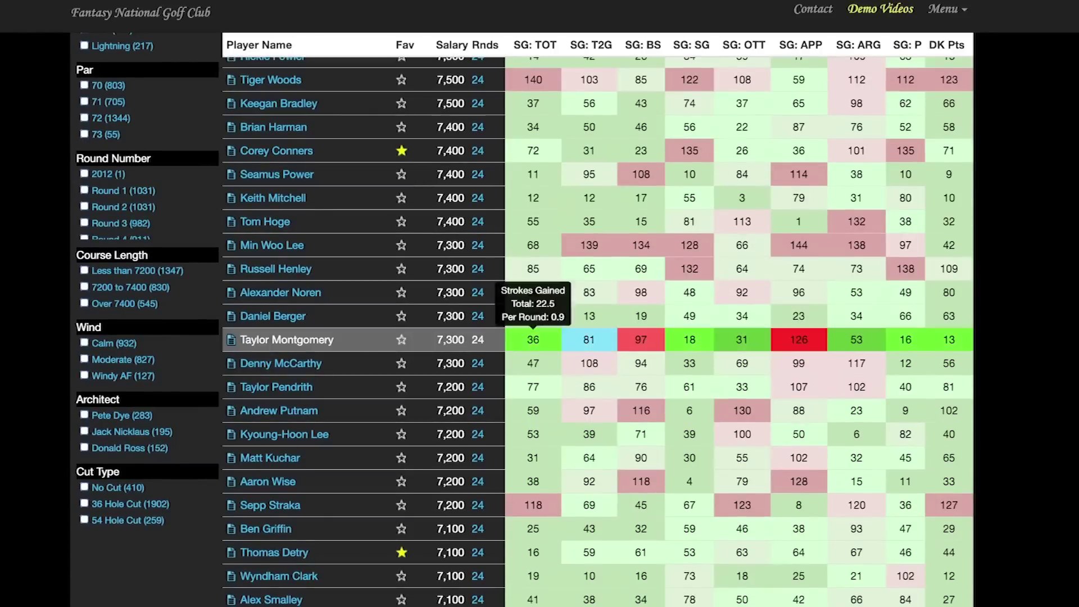
{"action": "scroll", "coordinate": [599, 316], "scroll_direction": "down", "scroll_amount": 1}
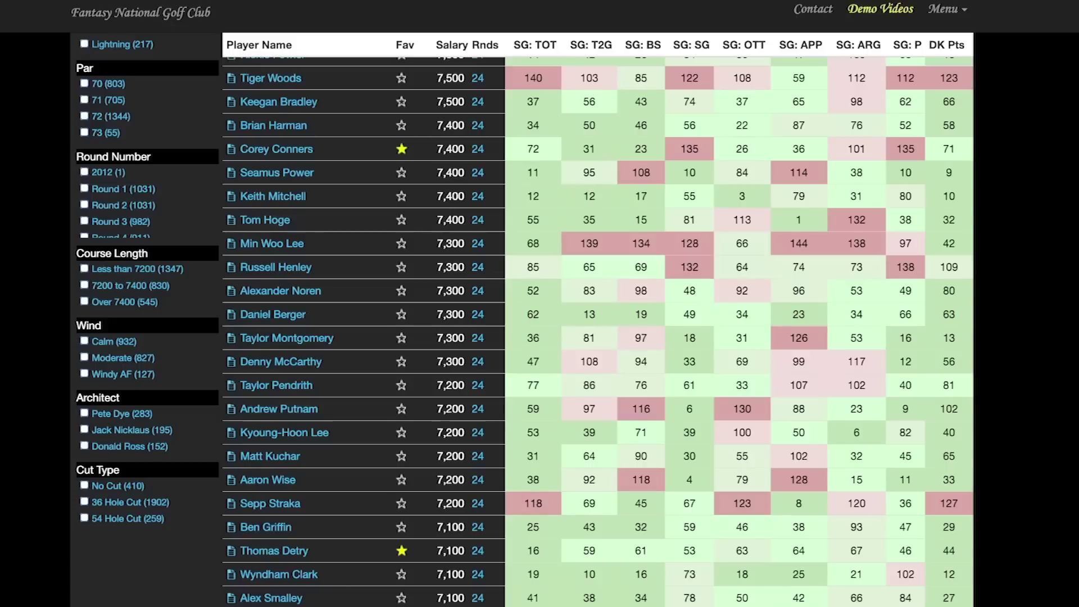
{"action": "scroll", "coordinate": [522, 320], "scroll_direction": "up", "scroll_amount": 15}
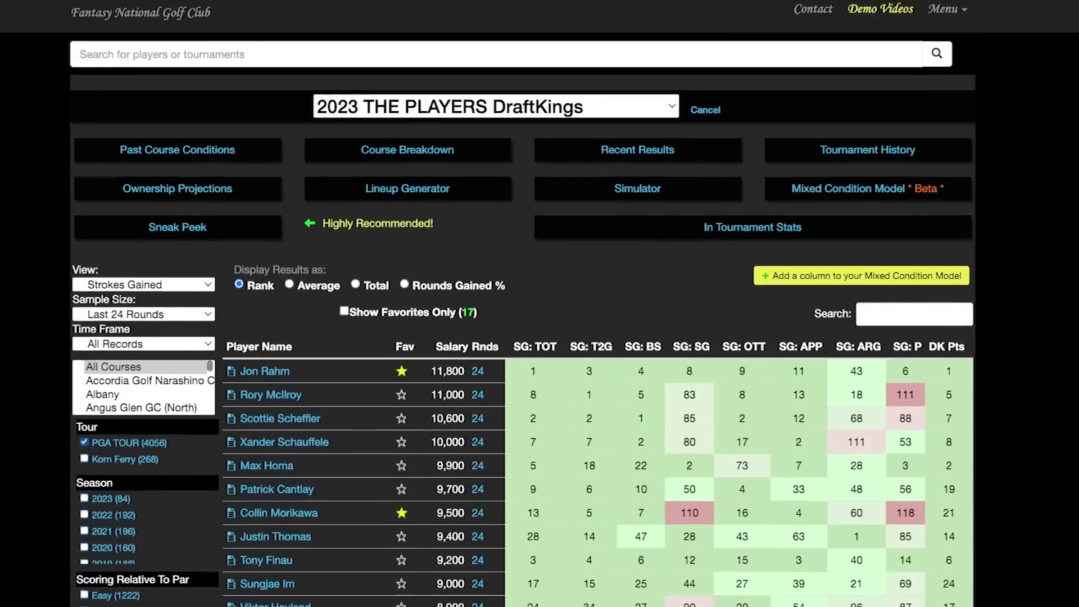
{"action": "scroll", "coordinate": [523, 320], "scroll_direction": "down", "scroll_amount": 1}
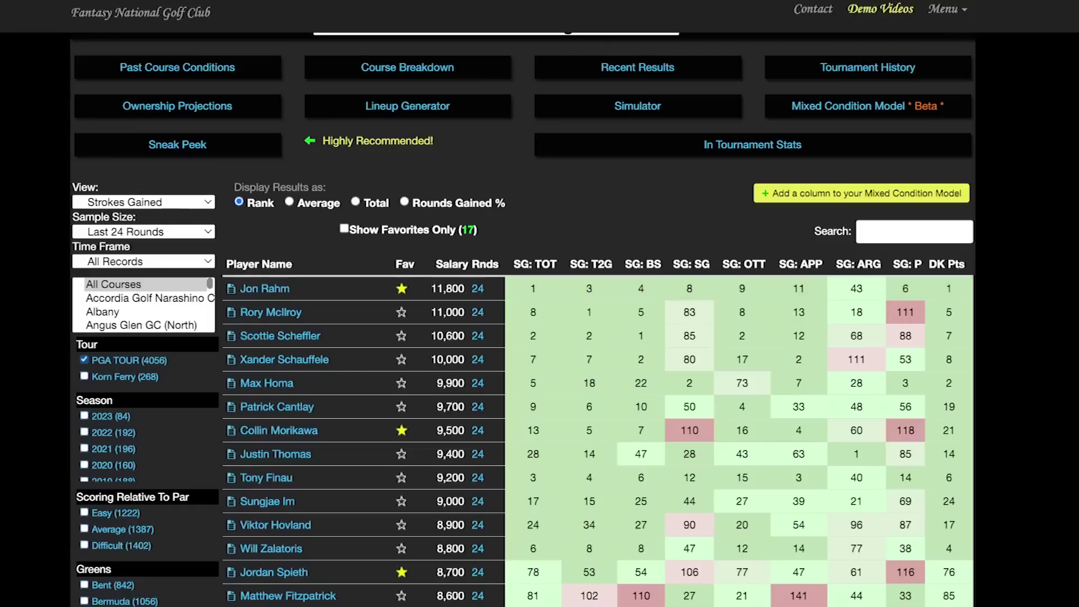
{"action": "left_click", "coordinate": [143, 202]}
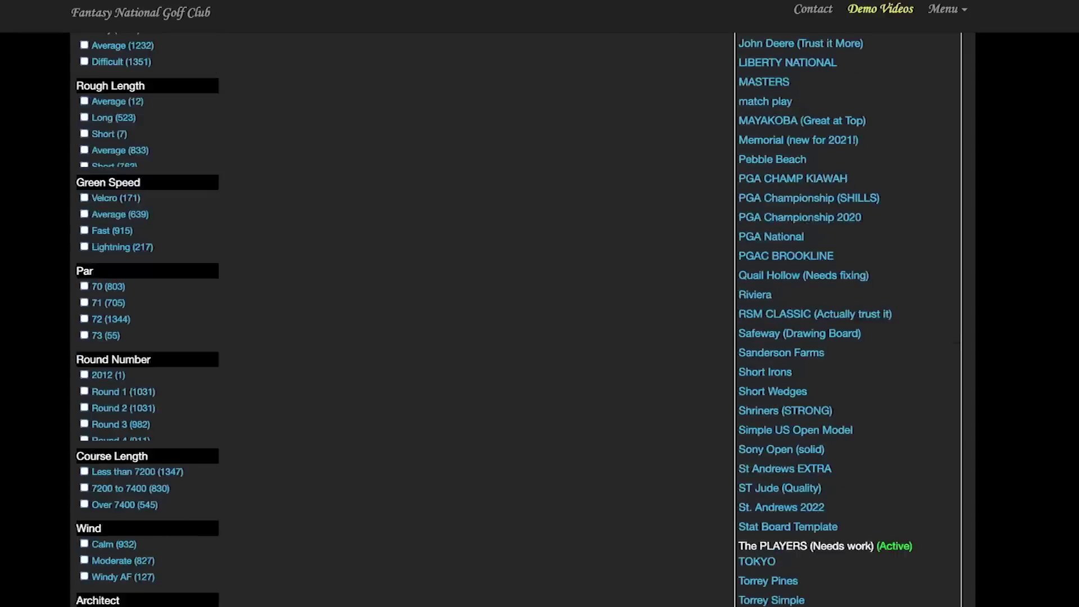
Look through the saved custom models and locate The PLAYERS model by searching the page for "player".
{"action": "scroll", "coordinate": [540, 315], "scroll_direction": "down", "scroll_amount": 12}
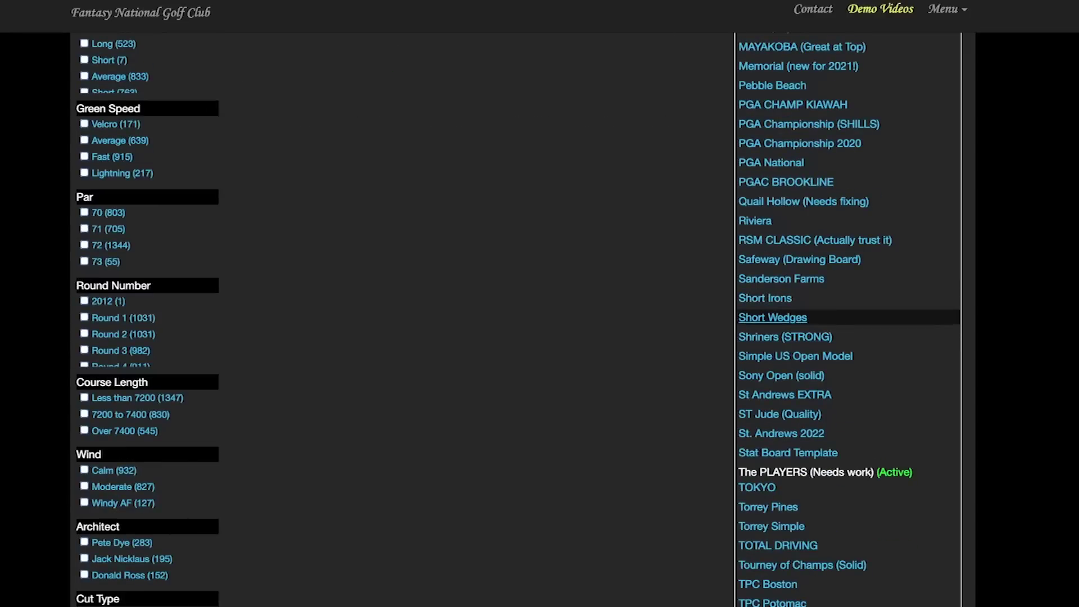
{"action": "scroll", "coordinate": [787, 312], "scroll_direction": "up", "scroll_amount": 3}
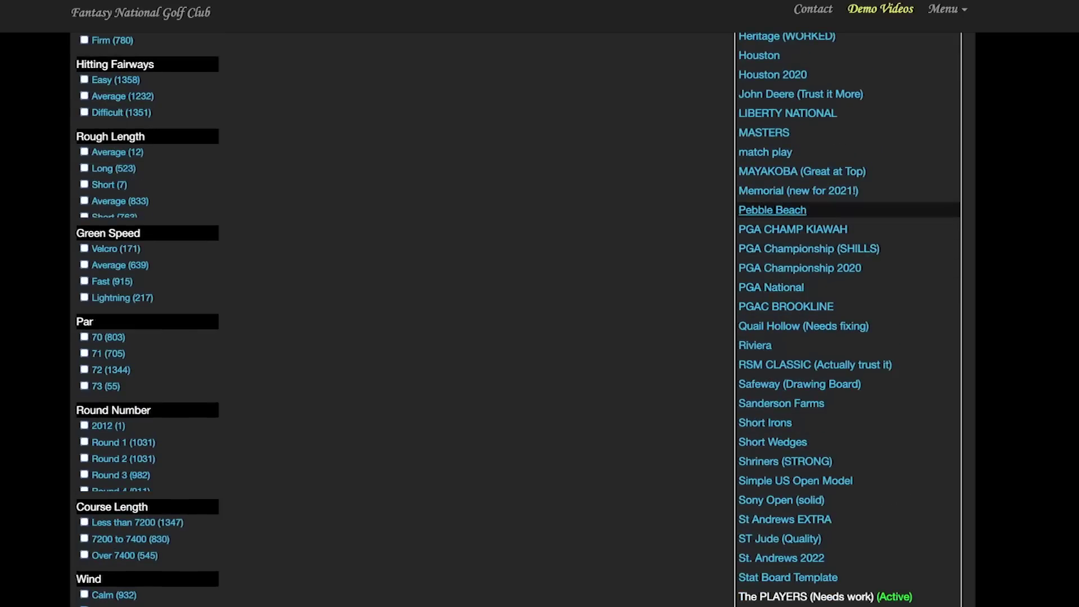
{"action": "scroll", "coordinate": [787, 281], "scroll_direction": "down", "scroll_amount": 5}
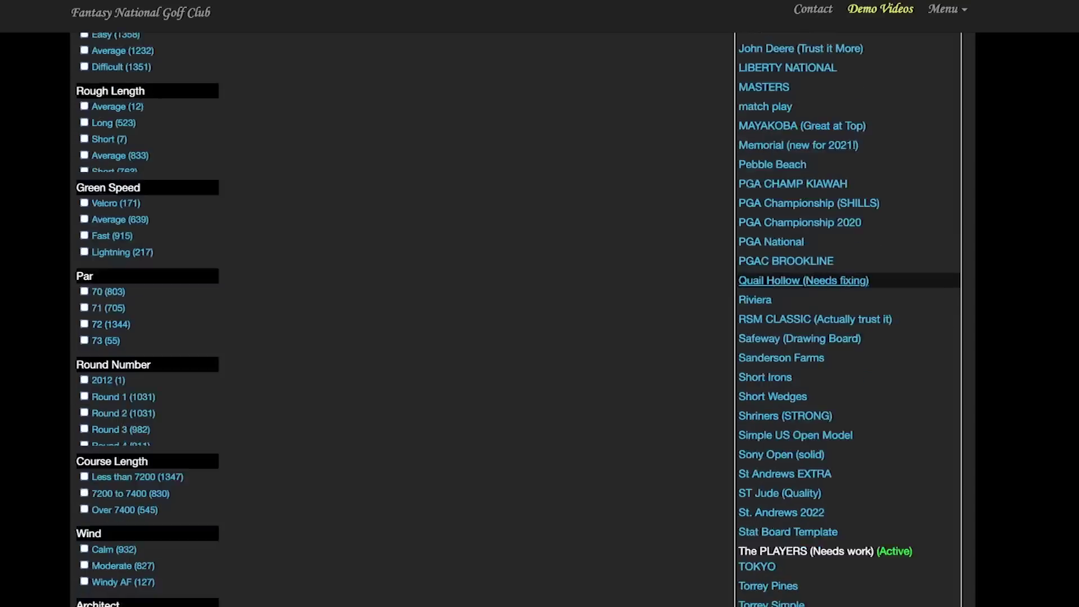
{"action": "scroll", "coordinate": [787, 259], "scroll_direction": "down", "scroll_amount": 3}
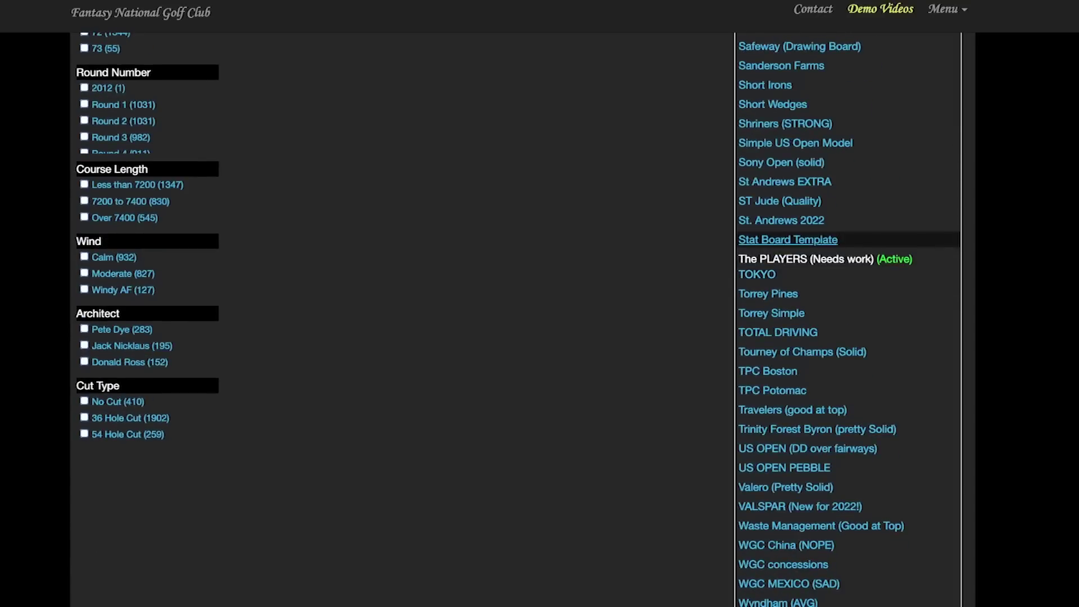
{"action": "scroll", "coordinate": [787, 407], "scroll_direction": "down", "scroll_amount": 1}
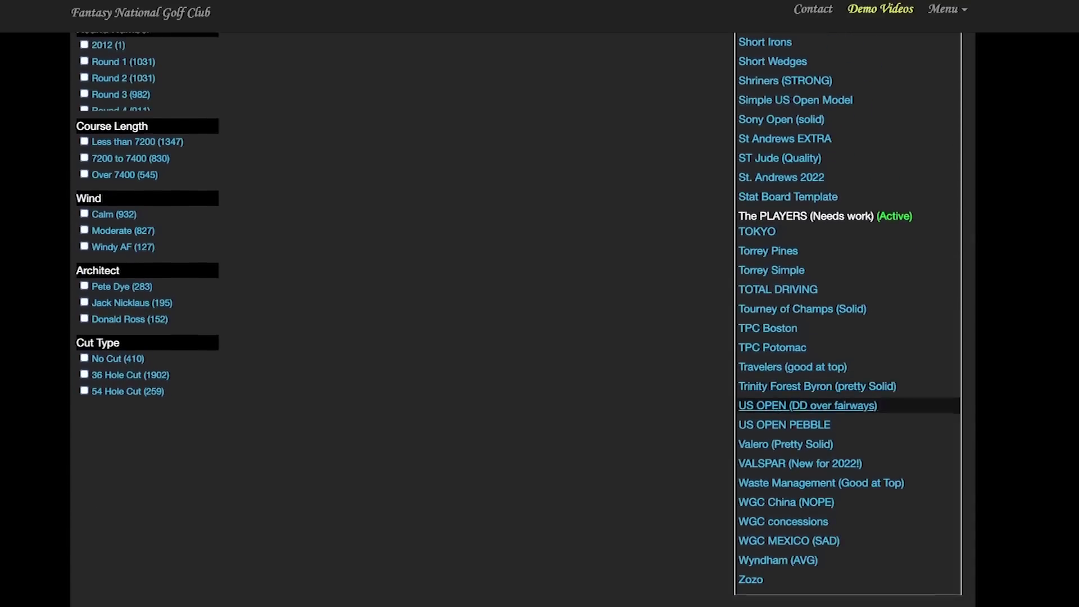
{"action": "key", "text": "super+f"}
{"action": "type", "text": "play"}
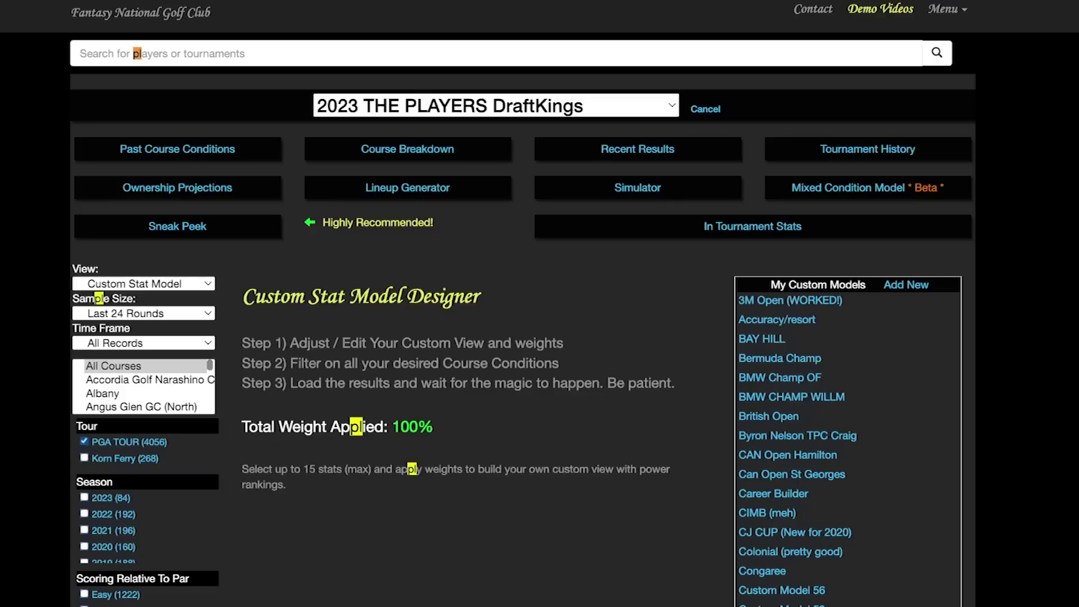
{"action": "type", "text": "er"}
{"action": "key", "text": "Return"}
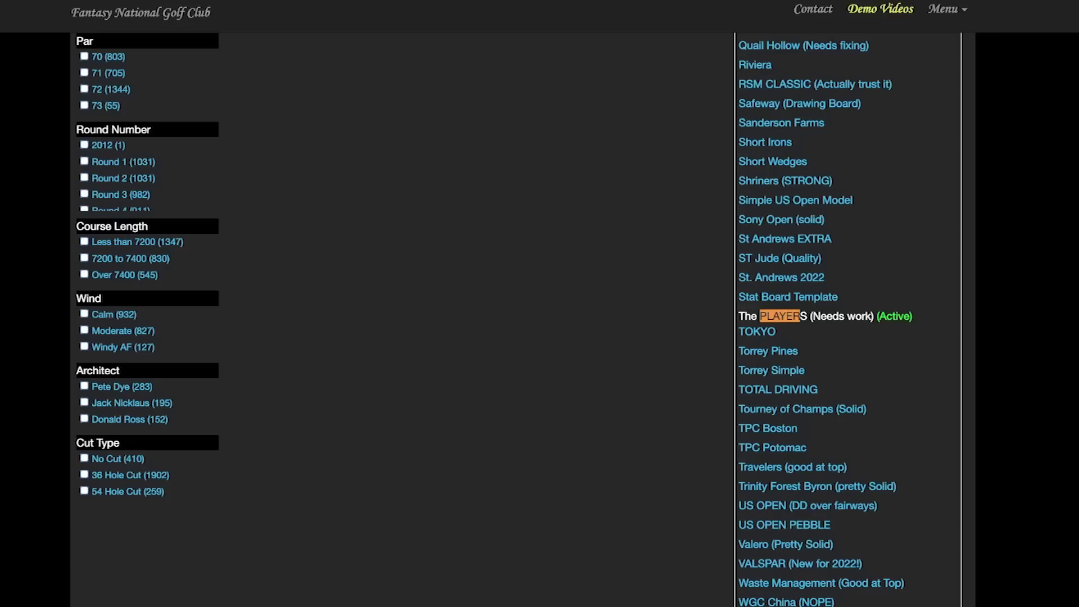
{"action": "scroll", "coordinate": [540, 319], "scroll_direction": "down", "scroll_amount": 10}
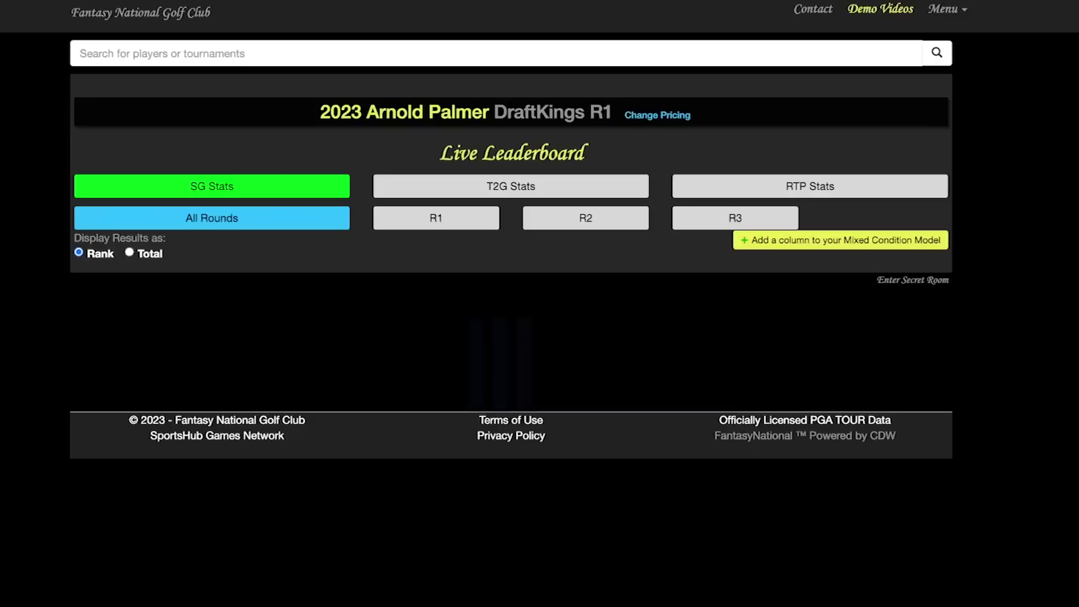
Sort the 2023 Arnold Palmer live leaderboard by salary, highest first.
{"action": "scroll", "coordinate": [512, 315], "scroll_direction": "down", "scroll_amount": 1}
{"action": "scroll", "coordinate": [512, 315], "scroll_direction": "down", "scroll_amount": 1}
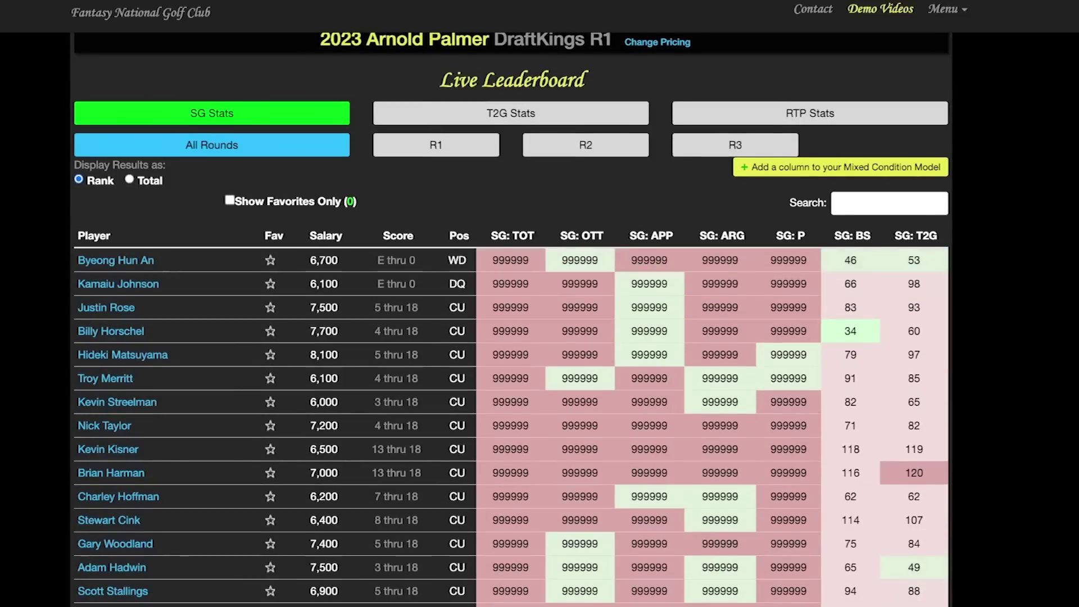
{"action": "left_click", "coordinate": [326, 236]}
{"action": "left_click", "coordinate": [325, 235]}
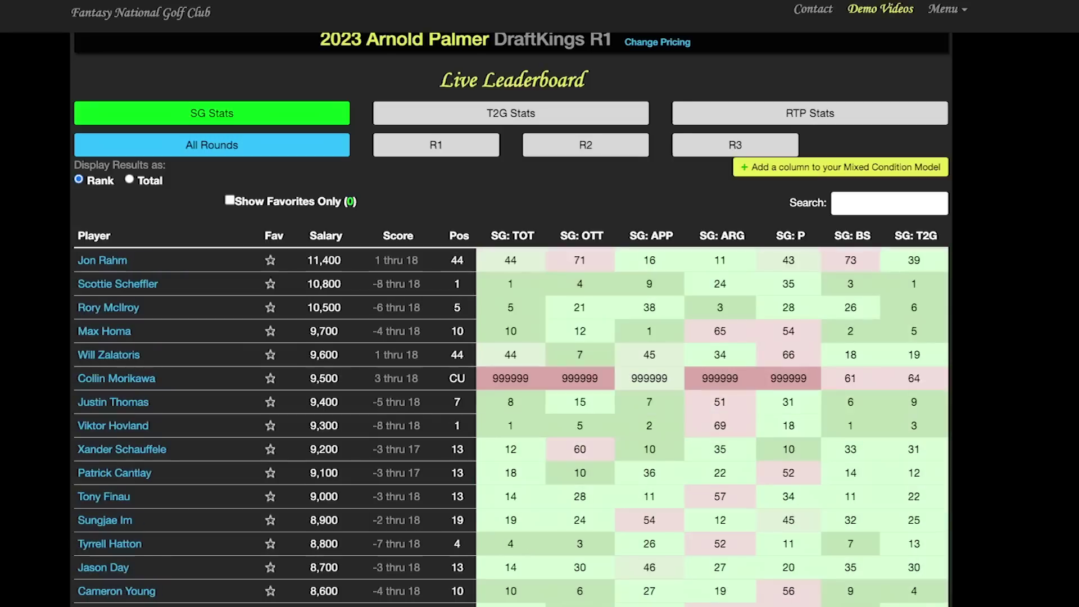
Display the leaderboard results as totals, sort them by SG: APP from highest to lowest, and review the leading players.
{"action": "left_click", "coordinate": [130, 179]}
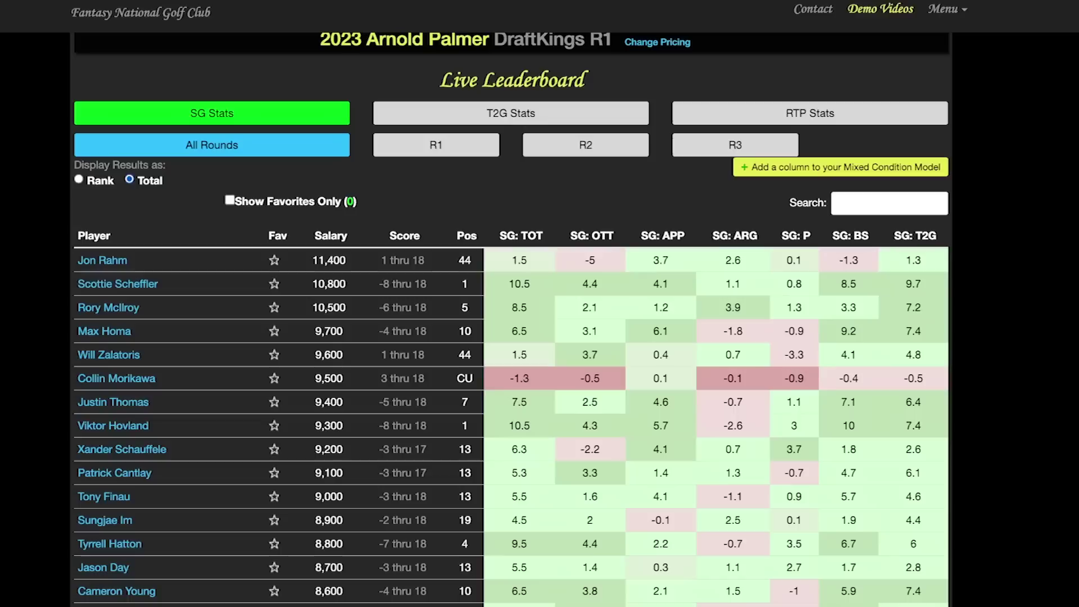
{"action": "left_click", "coordinate": [663, 236]}
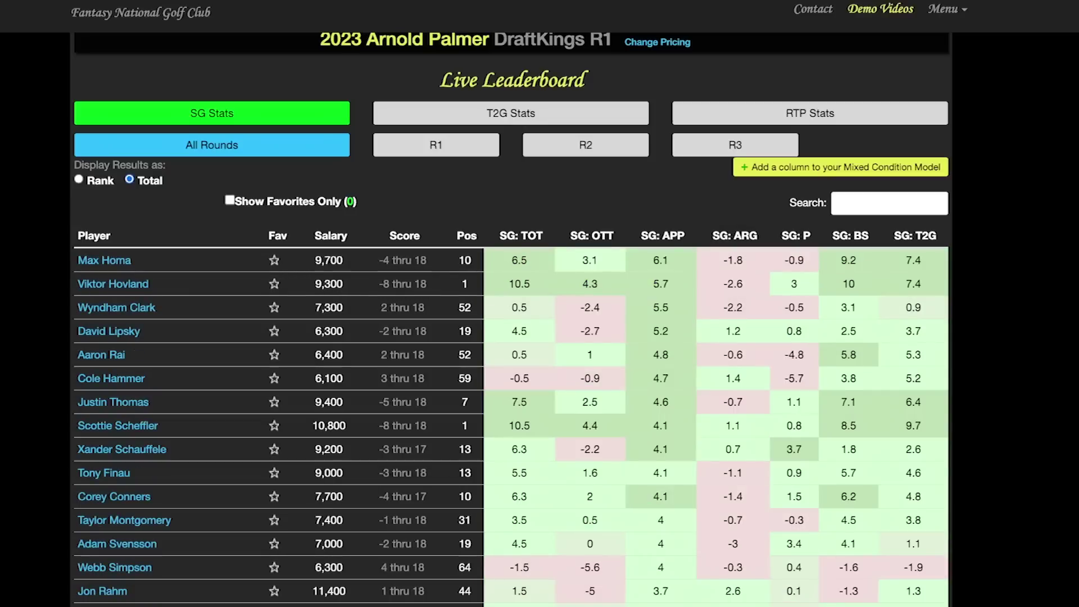
{"action": "scroll", "coordinate": [511, 320], "scroll_direction": "down", "scroll_amount": 1}
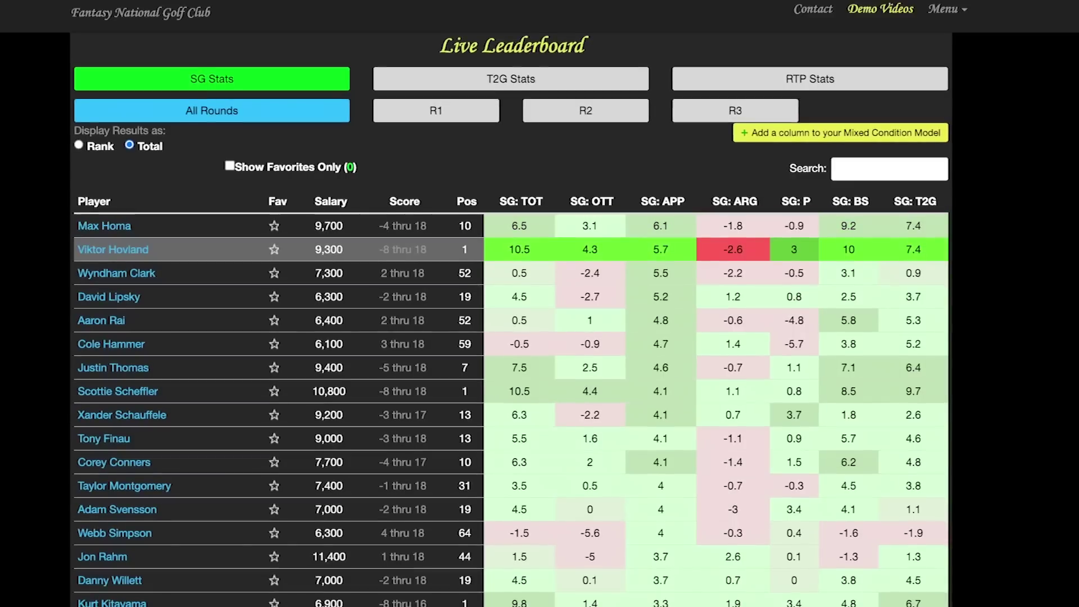
{"action": "scroll", "coordinate": [511, 249], "scroll_direction": "down", "scroll_amount": 1}
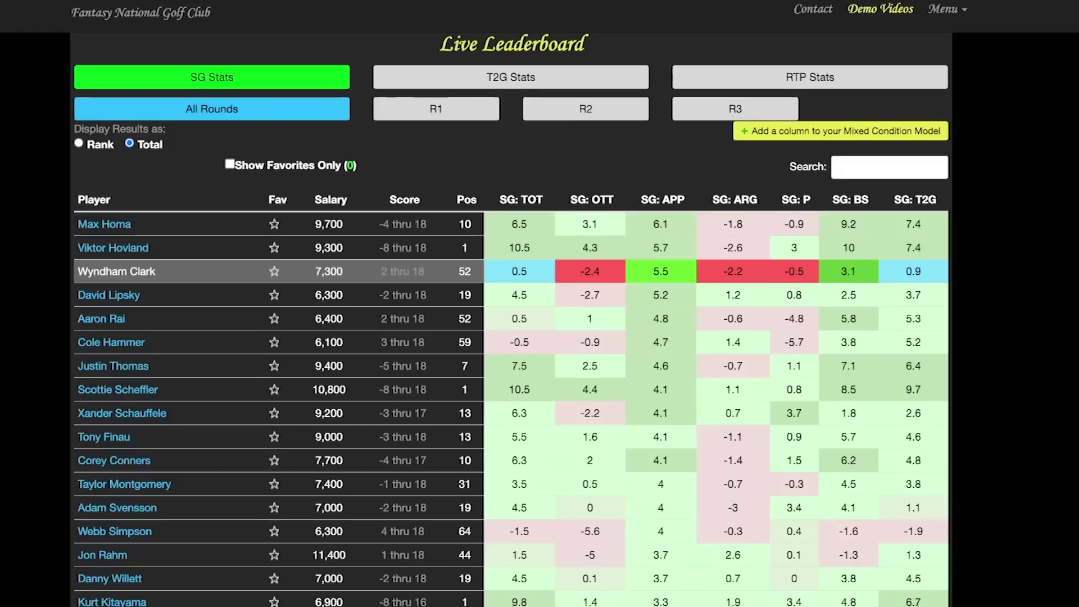
Examine the Arnold Palmer leaderboard's top SG: APP players, and return to The PLAYERS custom model.
{"action": "scroll", "coordinate": [281, 269], "scroll_direction": "down", "scroll_amount": 1}
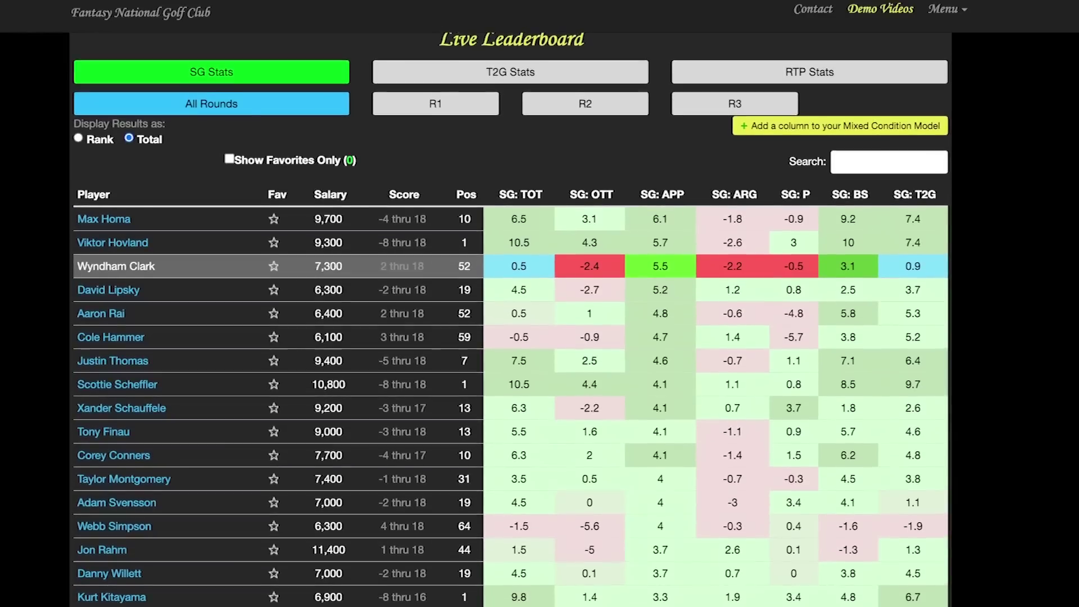
{"action": "scroll", "coordinate": [281, 269], "scroll_direction": "down", "scroll_amount": 1}
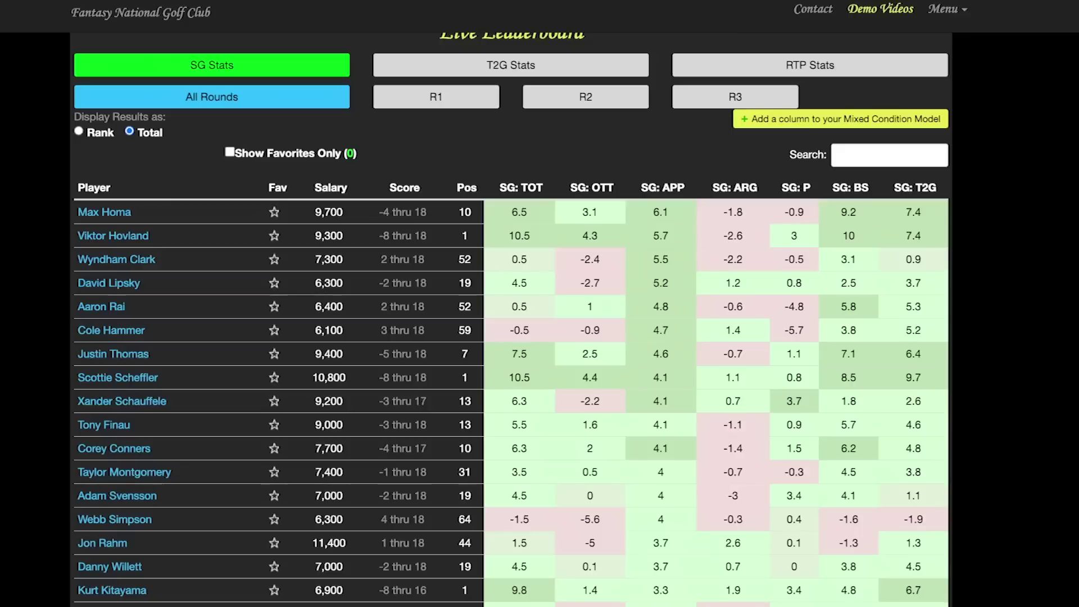
{"action": "left_click", "coordinate": [437, 96]}
{"action": "left_click", "coordinate": [511, 65]}
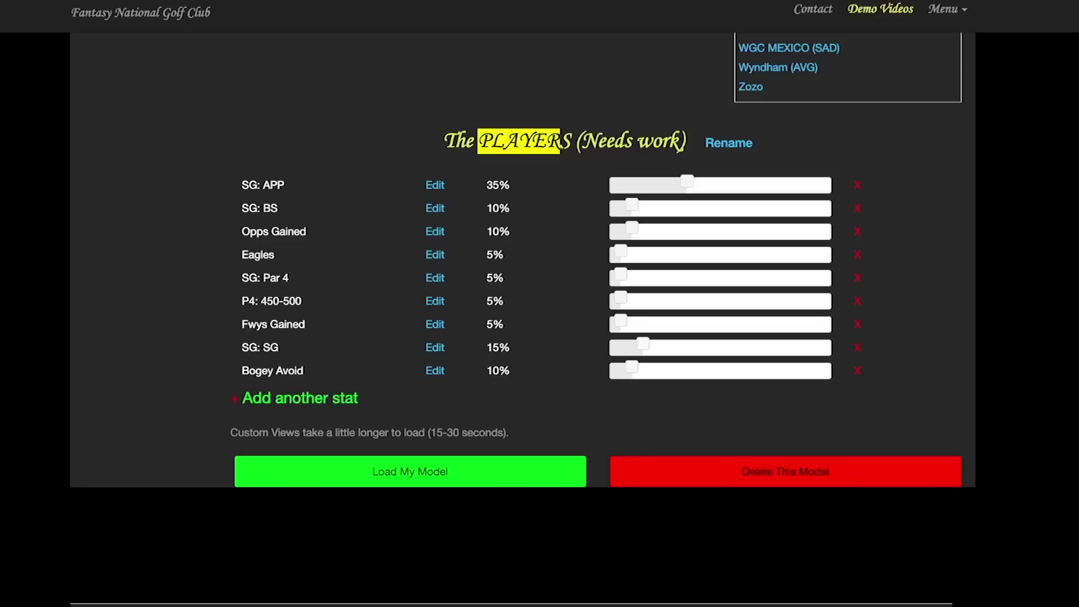
Remove every existing stat from The PLAYERS (Needs work) model, and add SG: APP and Opps Gained in their place.
{"action": "left_click", "coordinate": [858, 370]}
{"action": "left_click", "coordinate": [858, 348]}
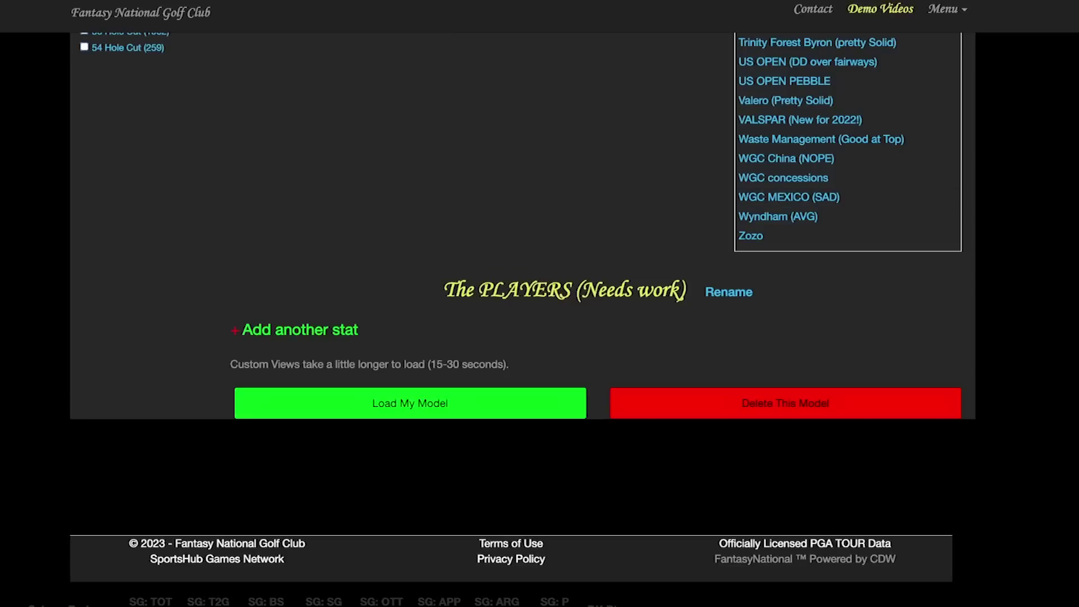
{"action": "left_click", "coordinate": [330, 329]}
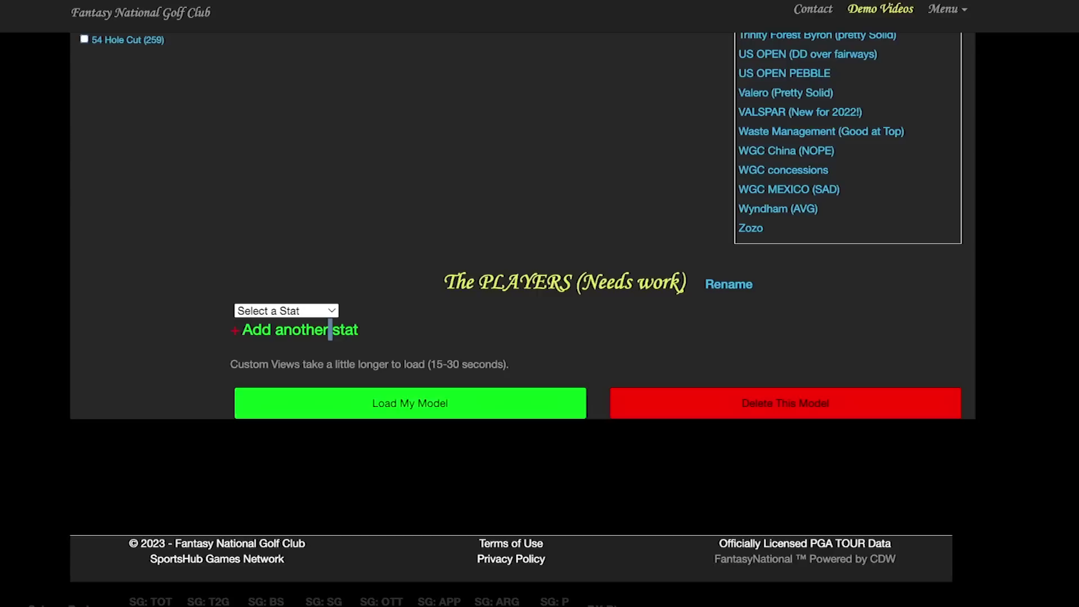
{"action": "left_click", "coordinate": [331, 329]}
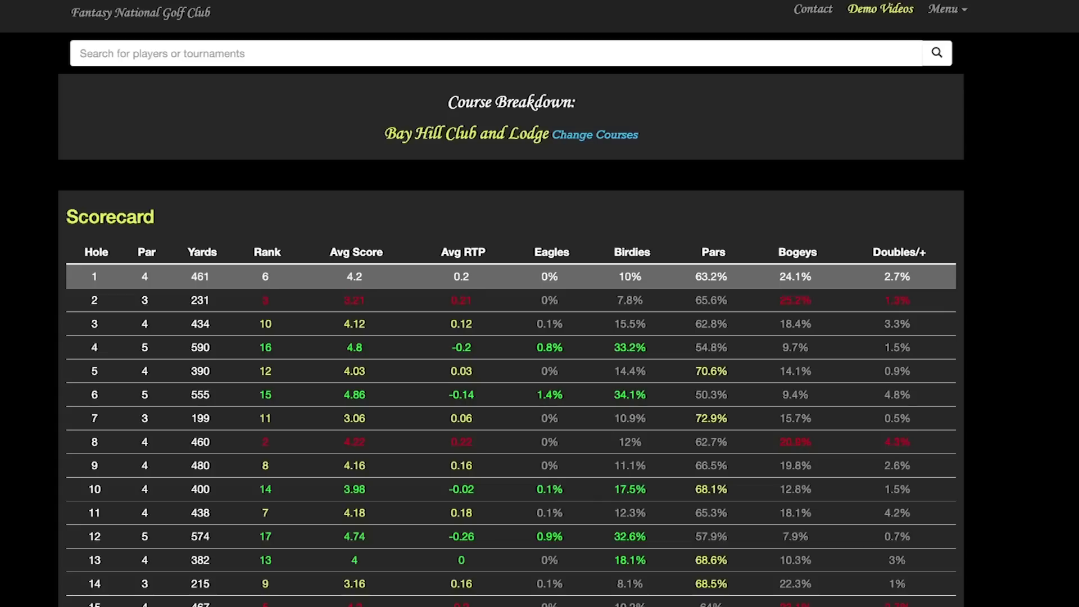
Examine the course's hole composition, scoring distribution and approach shot distribution charts, and return to The PLAYERS model.
{"action": "scroll", "coordinate": [539, 304], "scroll_direction": "down", "scroll_amount": 15}
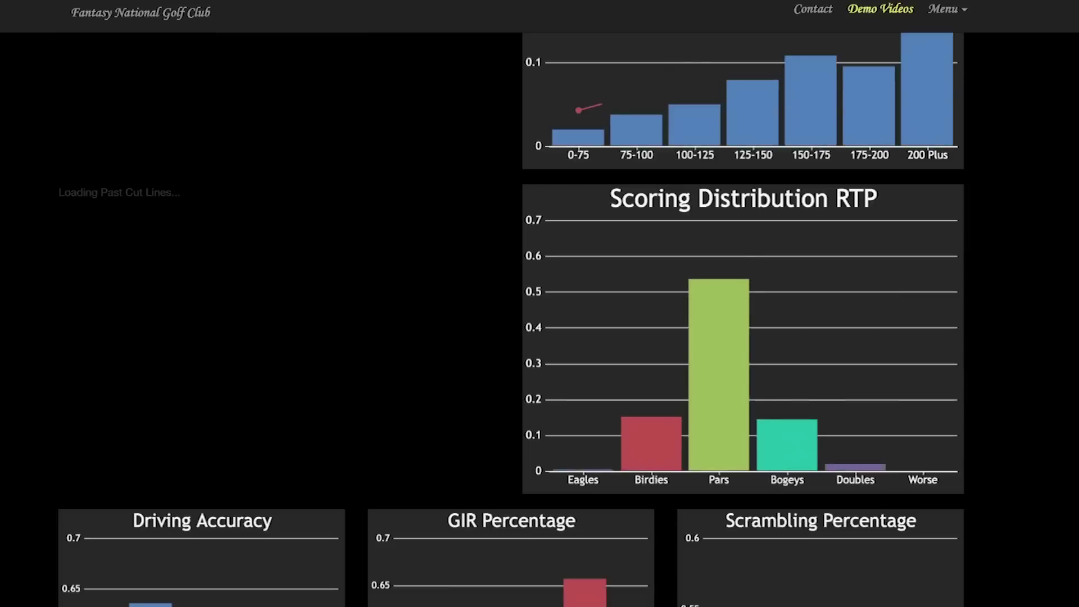
{"action": "scroll", "coordinate": [927, 180], "scroll_direction": "up", "scroll_amount": 3}
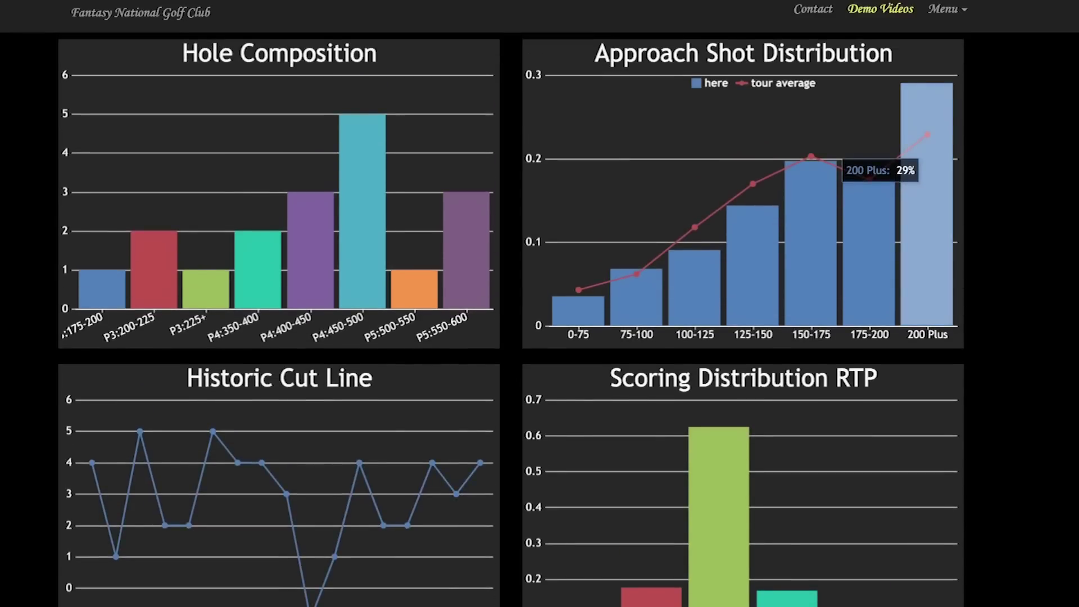
{"action": "scroll", "coordinate": [927, 180], "scroll_direction": "up", "scroll_amount": 1}
{"action": "scroll", "coordinate": [928, 179], "scroll_direction": "up", "scroll_amount": 2}
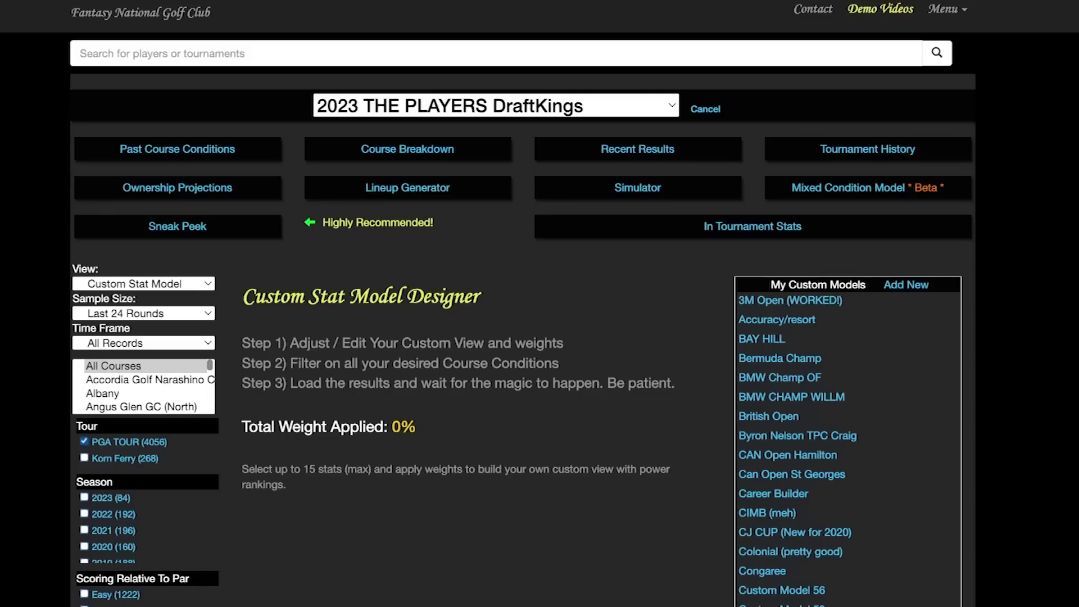
{"action": "scroll", "coordinate": [540, 304], "scroll_direction": "down", "scroll_amount": 10}
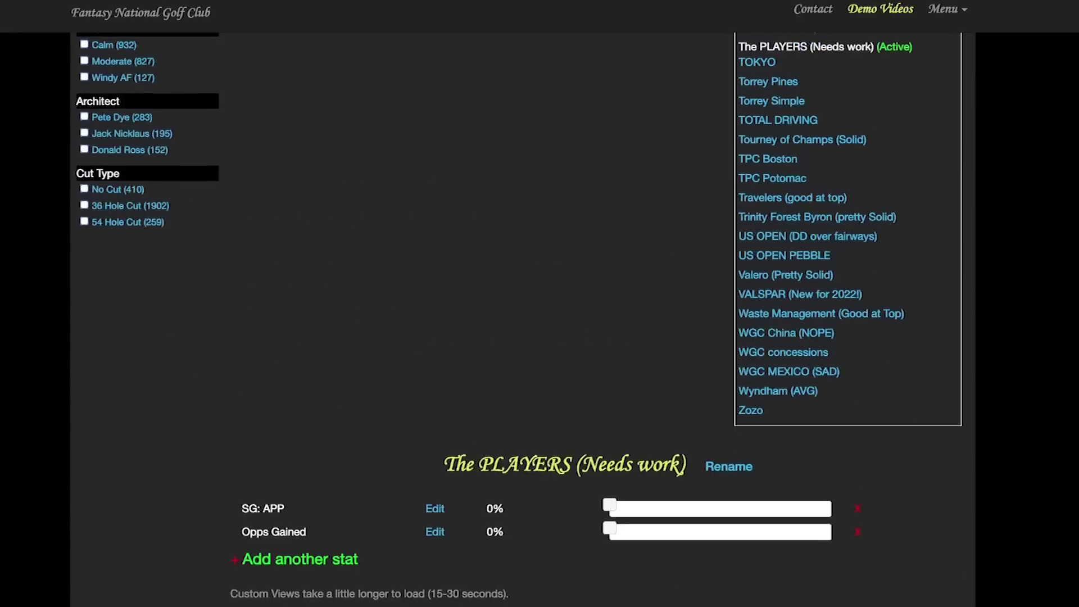
Add the Fwys Gained and Prox: 200+ stats to The PLAYERS model.
{"action": "scroll", "coordinate": [540, 303], "scroll_direction": "down", "scroll_amount": 3}
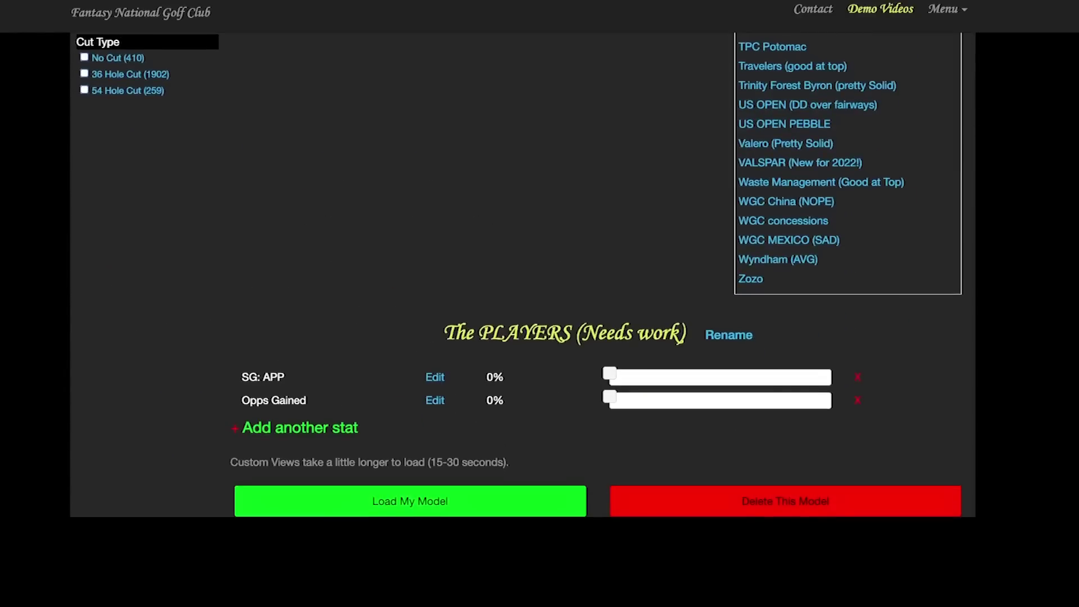
{"action": "left_click", "coordinate": [300, 428]}
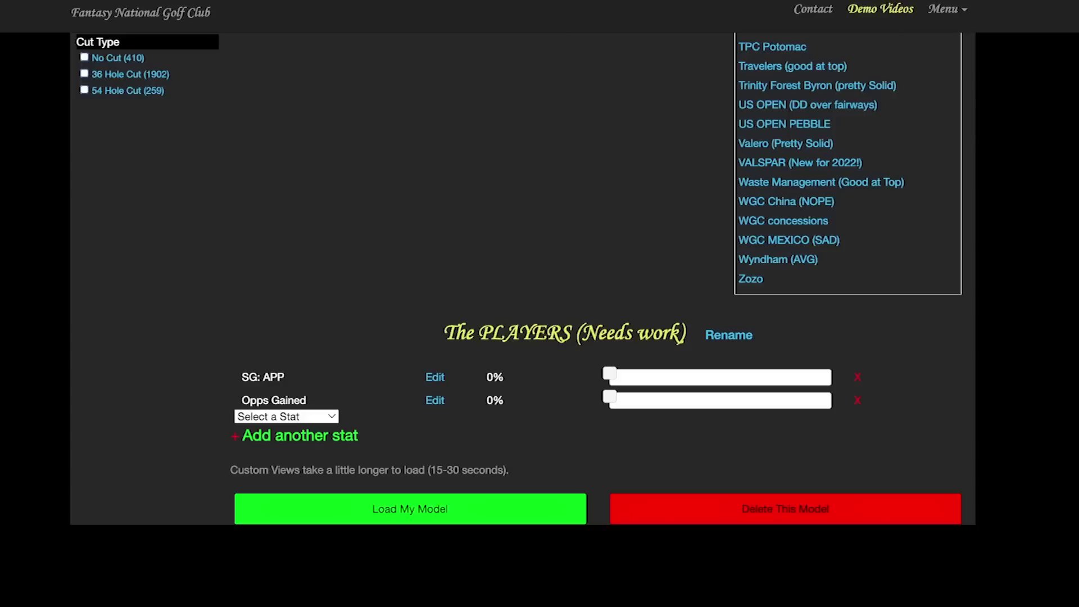
{"action": "scroll", "coordinate": [523, 281], "scroll_direction": "up", "scroll_amount": 1}
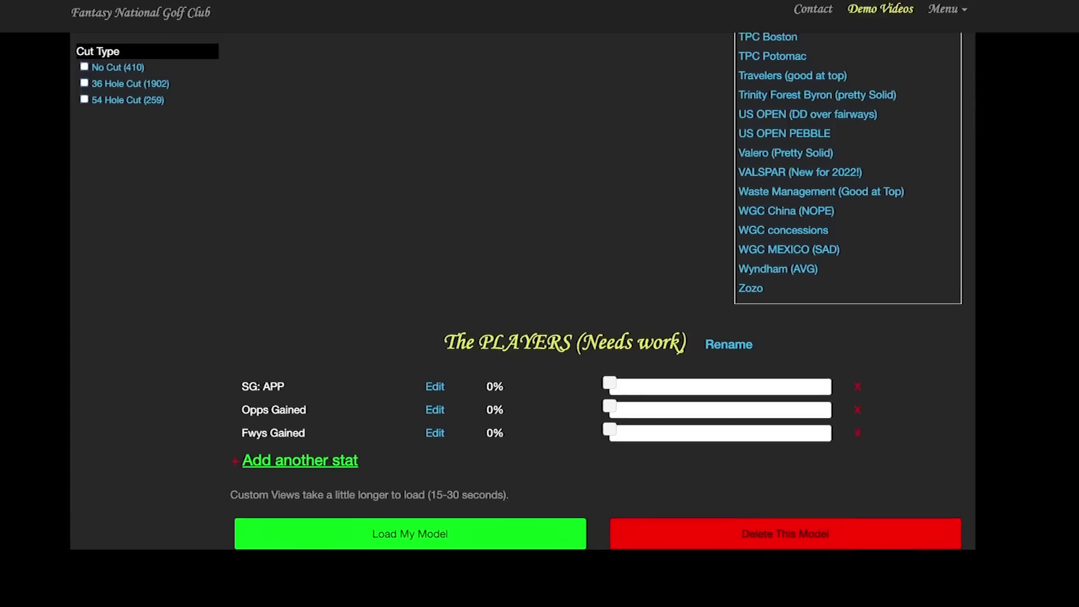
{"action": "scroll", "coordinate": [522, 290], "scroll_direction": "down", "scroll_amount": 1}
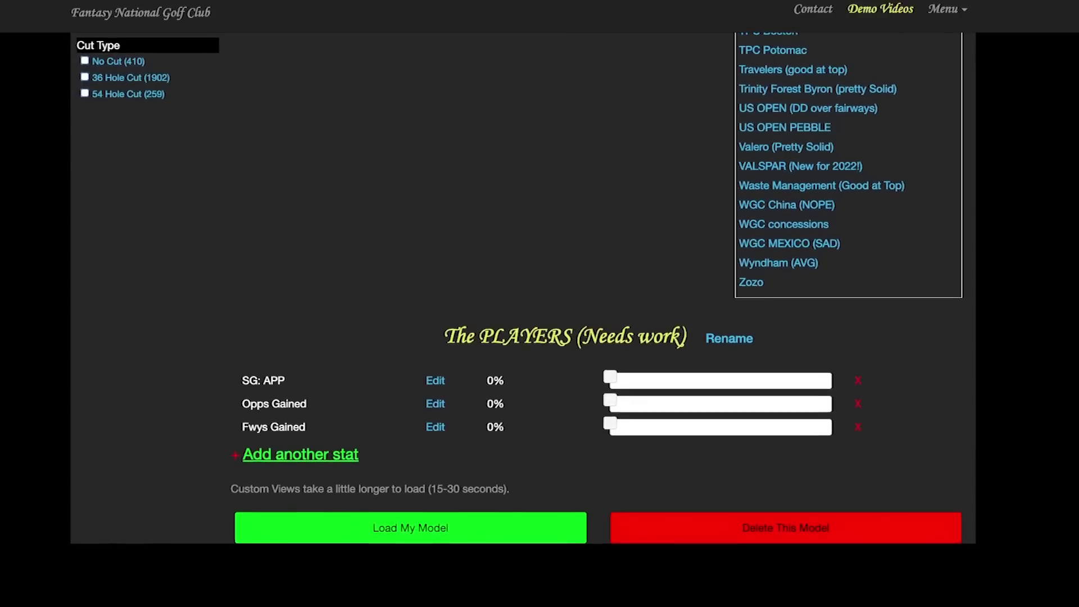
{"action": "left_click", "coordinate": [300, 454]}
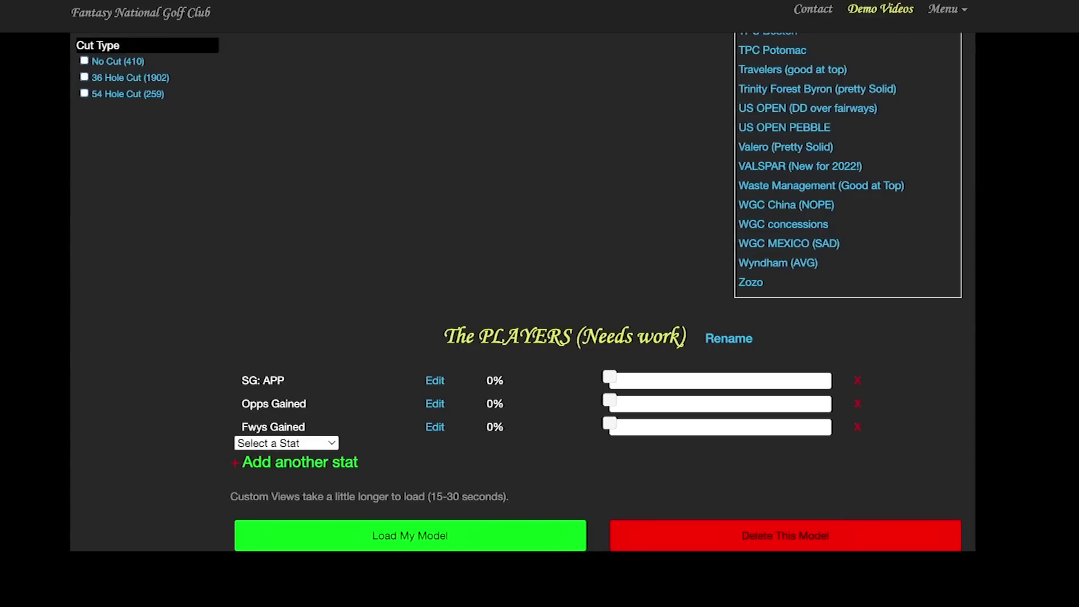
{"action": "left_click", "coordinate": [300, 477]}
Add the putting stats P: 5-10ft and P: 10-15ft to The PLAYERS model.
{"action": "left_click", "coordinate": [300, 477]}
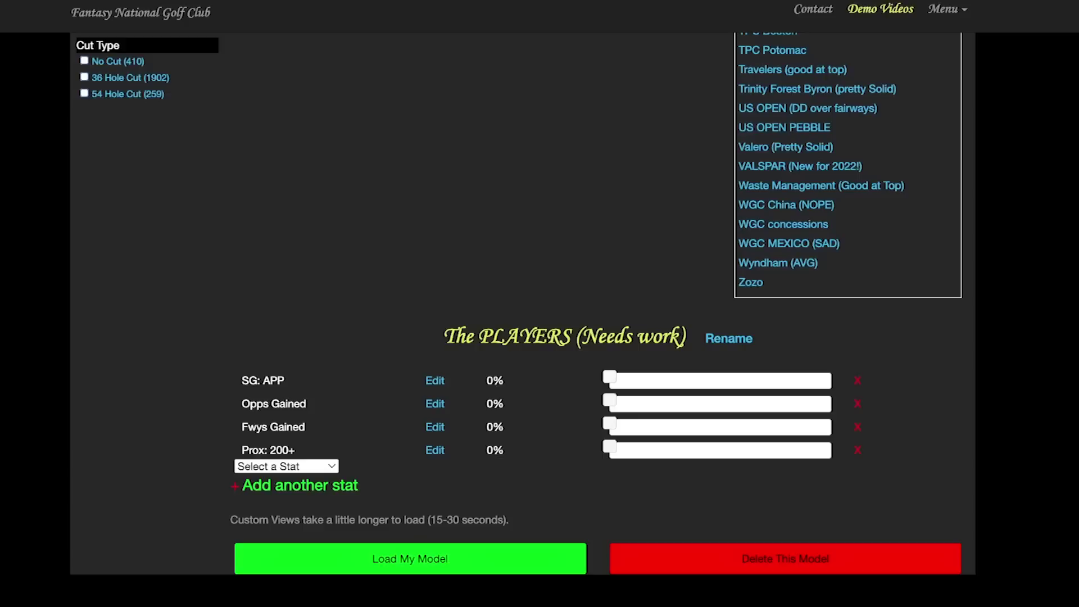
{"action": "left_click", "coordinate": [300, 500]}
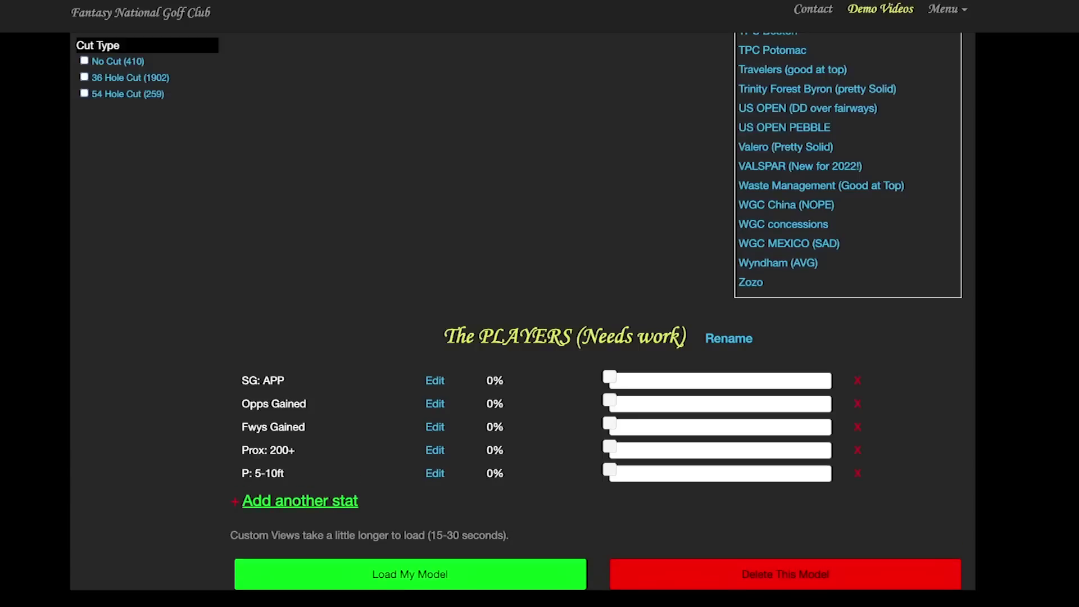
{"action": "left_click", "coordinate": [300, 500]}
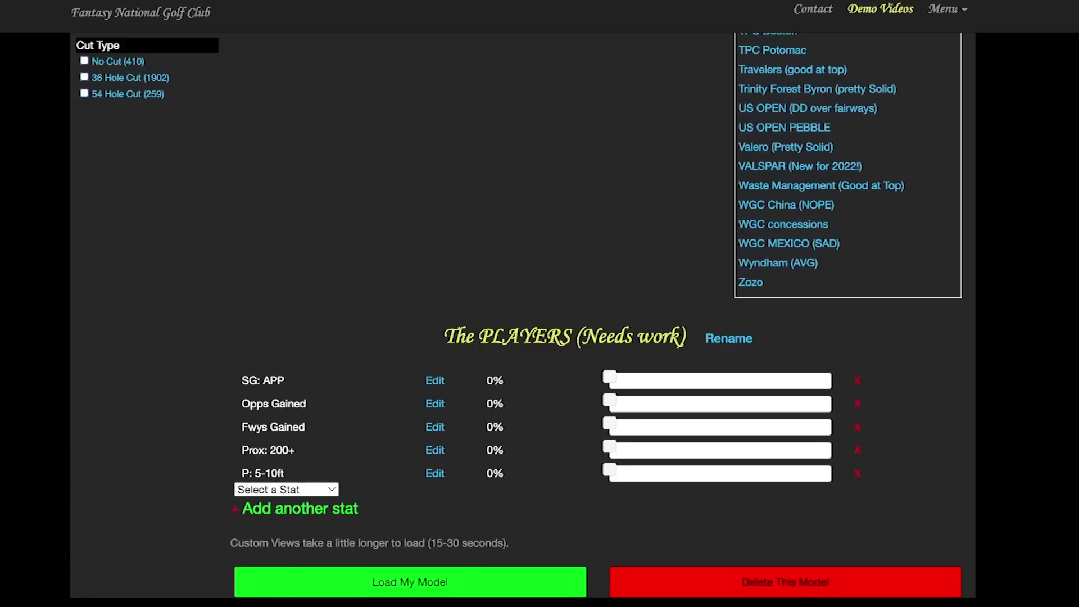
{"action": "left_click", "coordinate": [287, 489]}
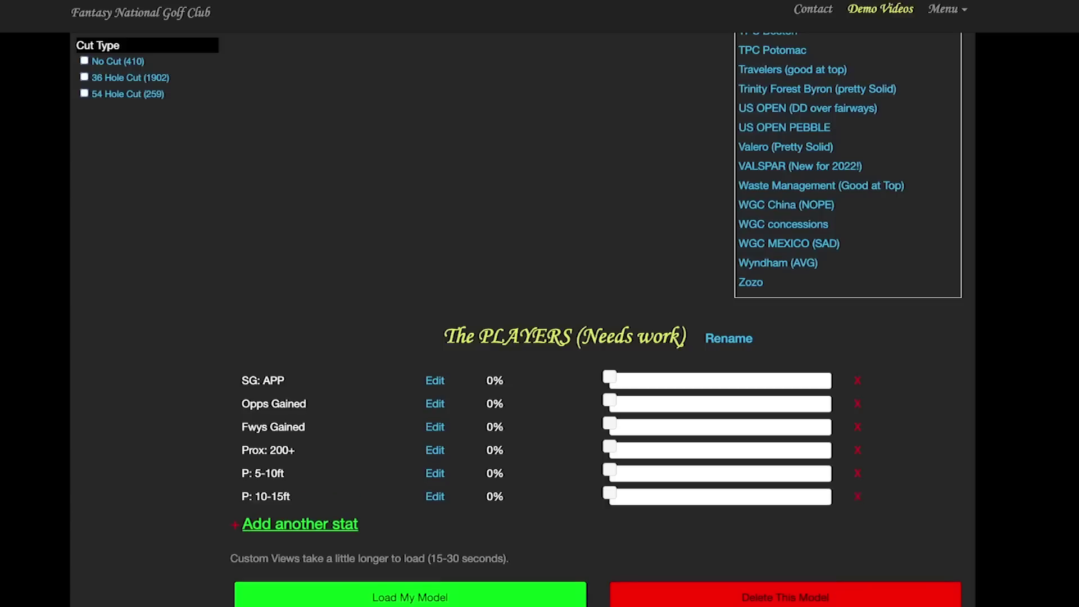
Add the par 4 scoring stats P4: 350-400 and P4: 450-500 to The PLAYERS model.
{"action": "left_click", "coordinate": [301, 525]}
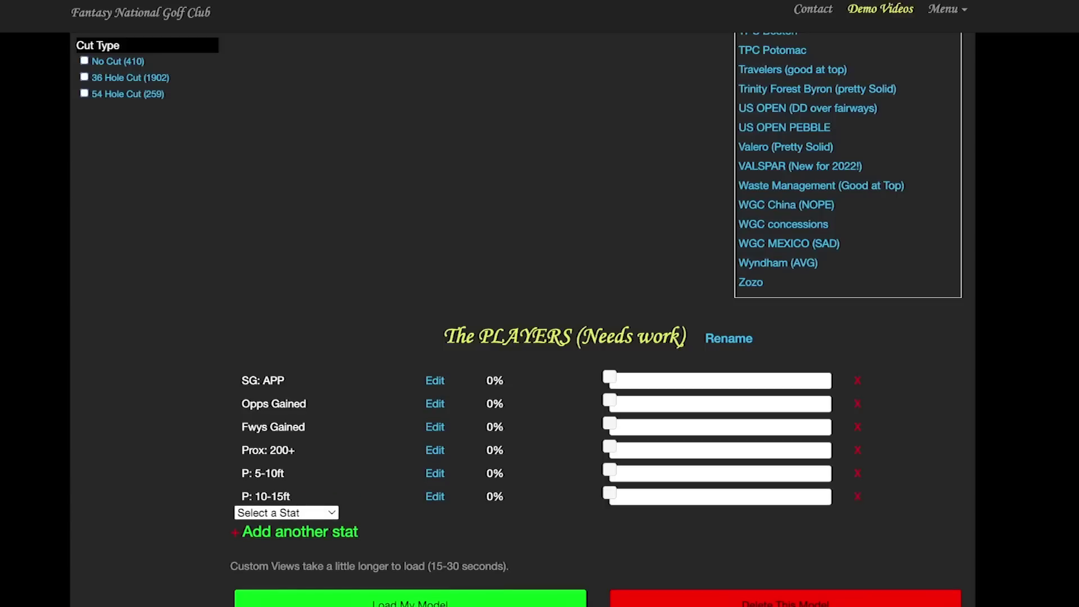
{"action": "left_click", "coordinate": [286, 512]}
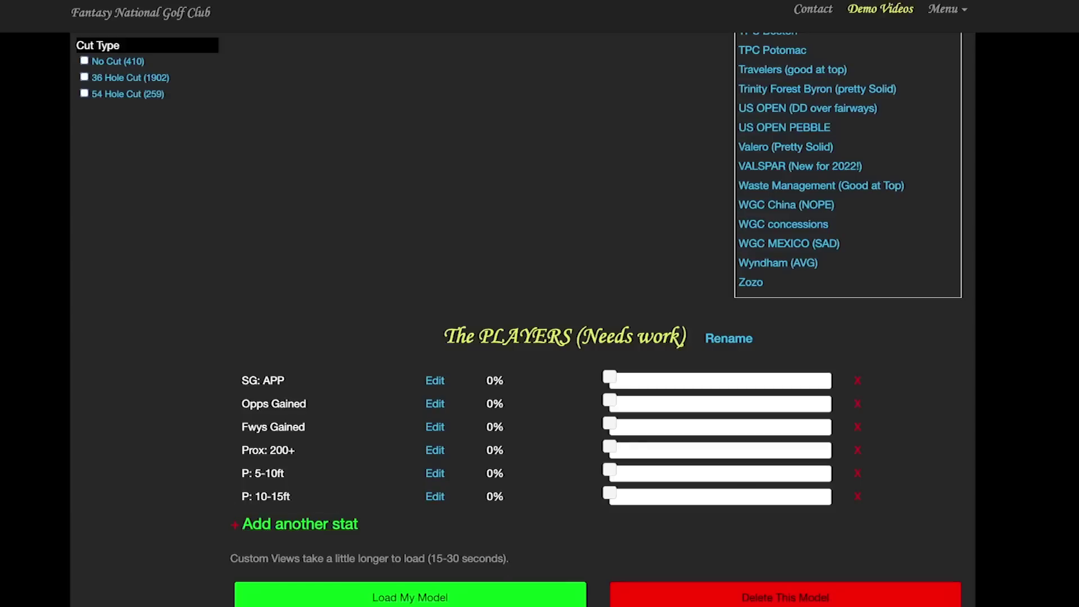
{"action": "left_click", "coordinate": [299, 555]}
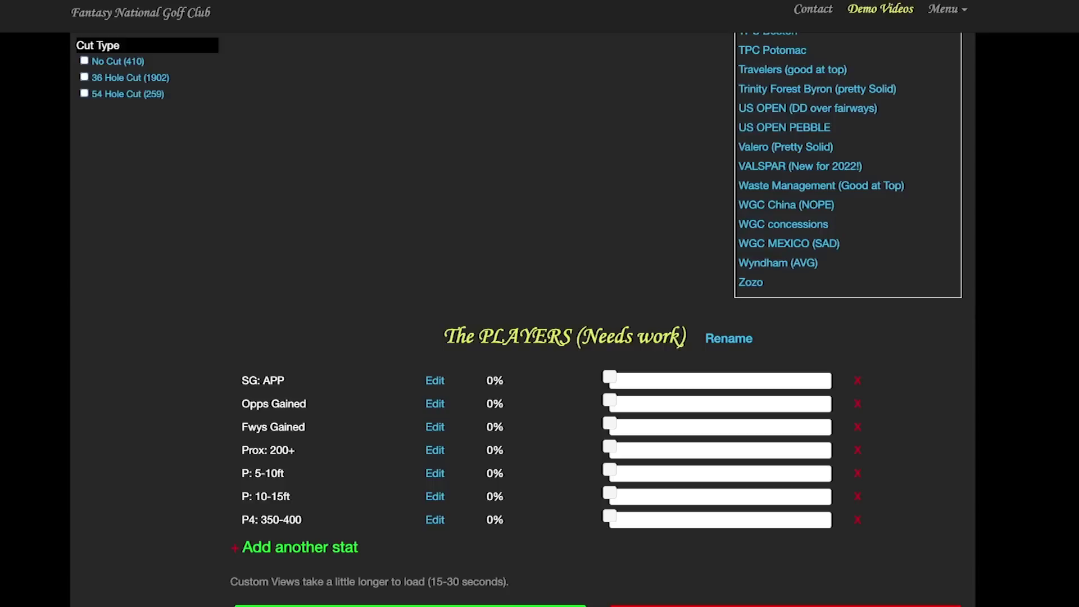
{"action": "left_click", "coordinate": [299, 571]}
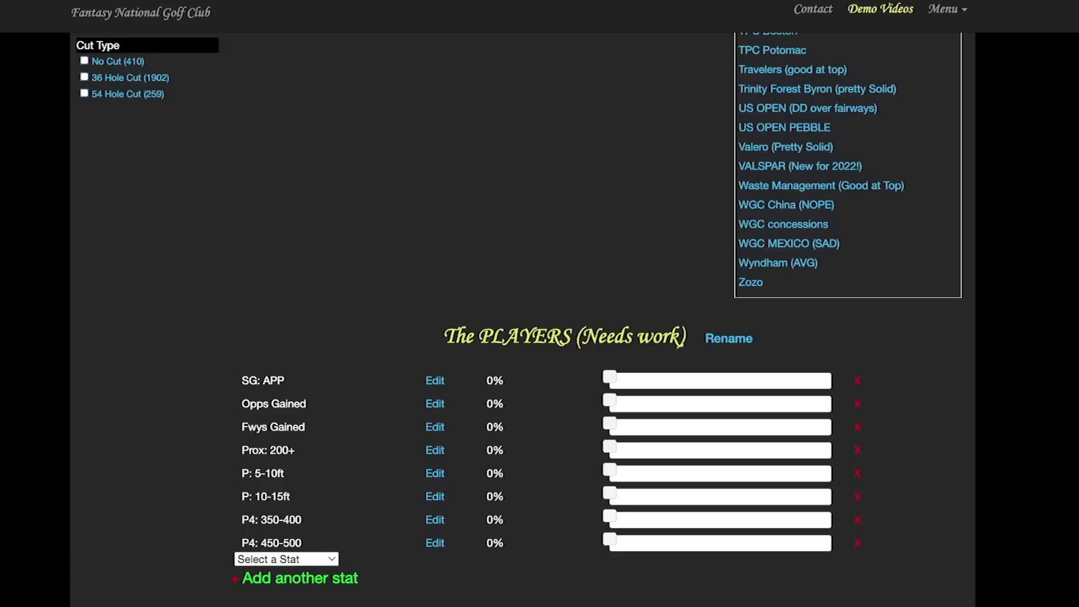
Try Eagles as the model's ninth stat, and replace it with BoB Gained.
{"action": "left_click", "coordinate": [436, 566]}
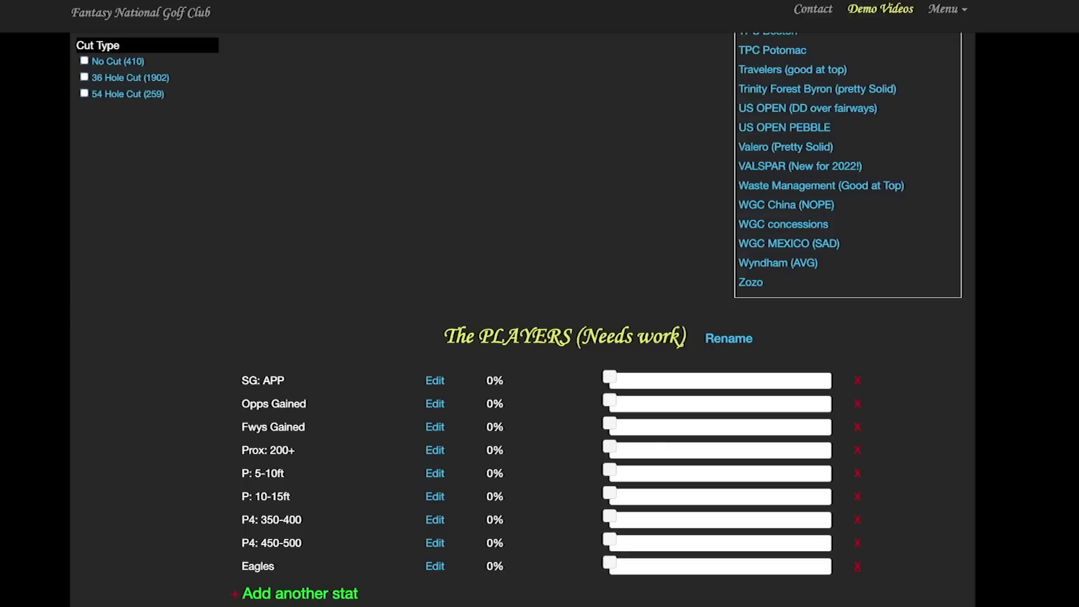
{"action": "left_click", "coordinate": [858, 566]}
{"action": "left_click", "coordinate": [299, 570]}
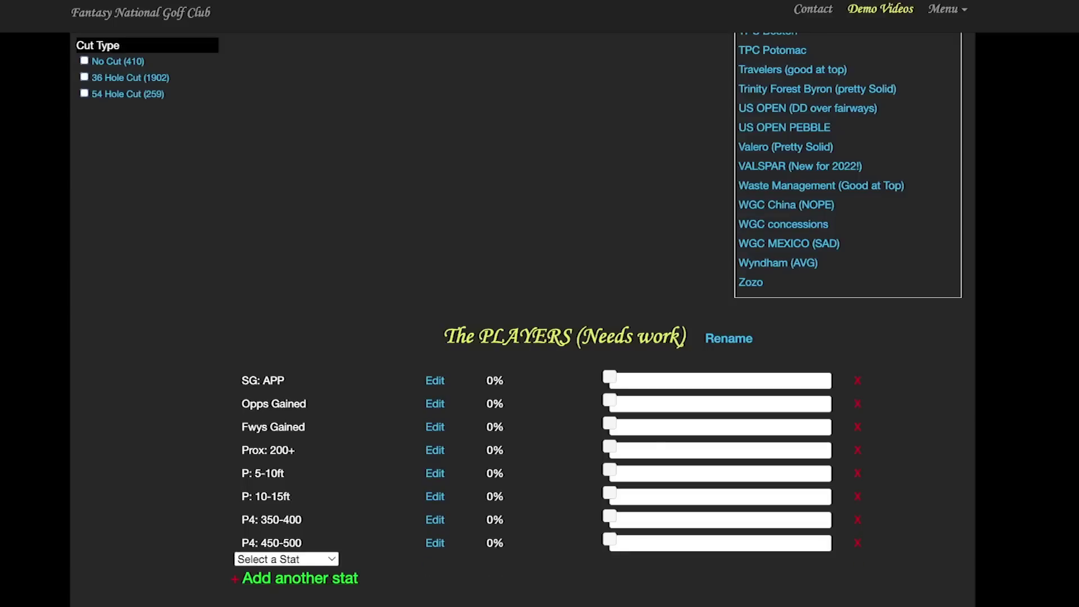
{"action": "left_click", "coordinate": [286, 558]}
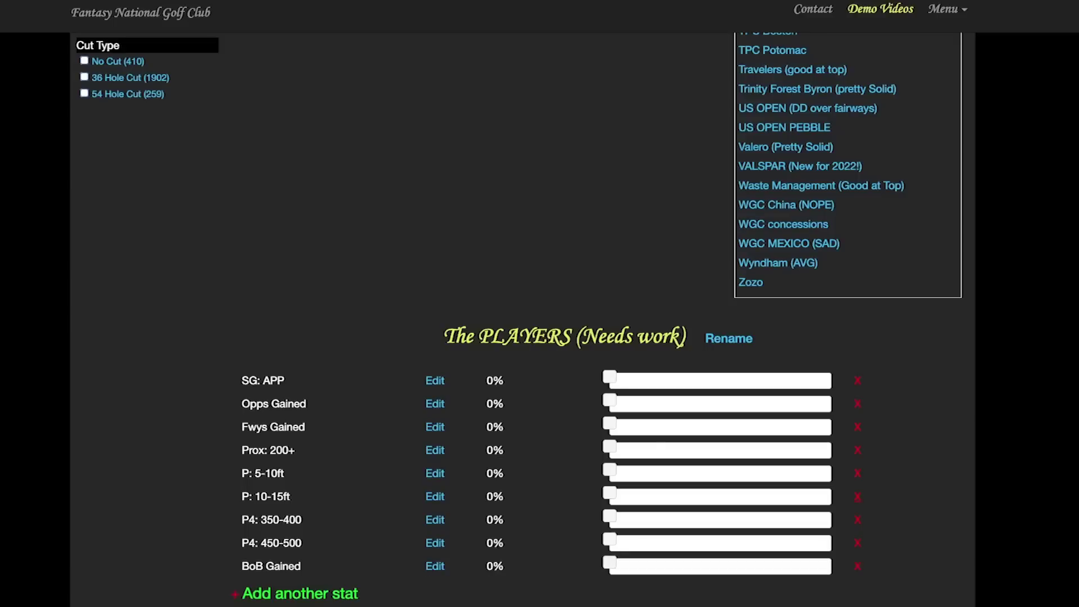
Set the model weights to 20% for SG: APP, 15% for Opps Gained, 10% for Fwys Gained and 6% for Prox: 200+.
{"action": "scroll", "coordinate": [540, 320], "scroll_direction": "down", "scroll_amount": 2}
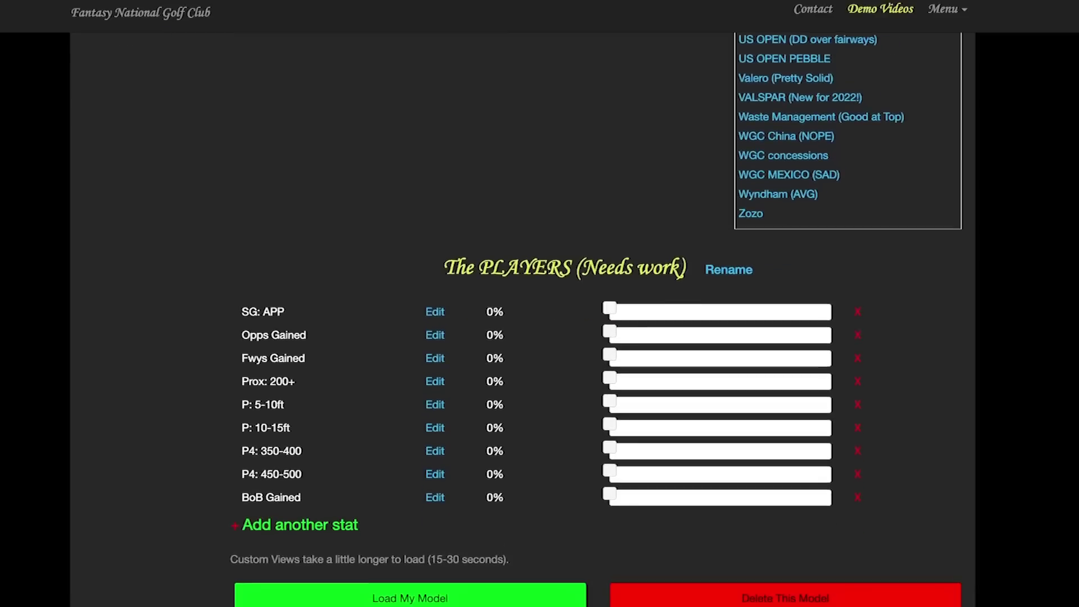
{"action": "scroll", "coordinate": [540, 320], "scroll_direction": "down", "scroll_amount": 2}
{"action": "left_click_drag", "start_coordinate": [242, 412], "coordinate": [864, 412]}
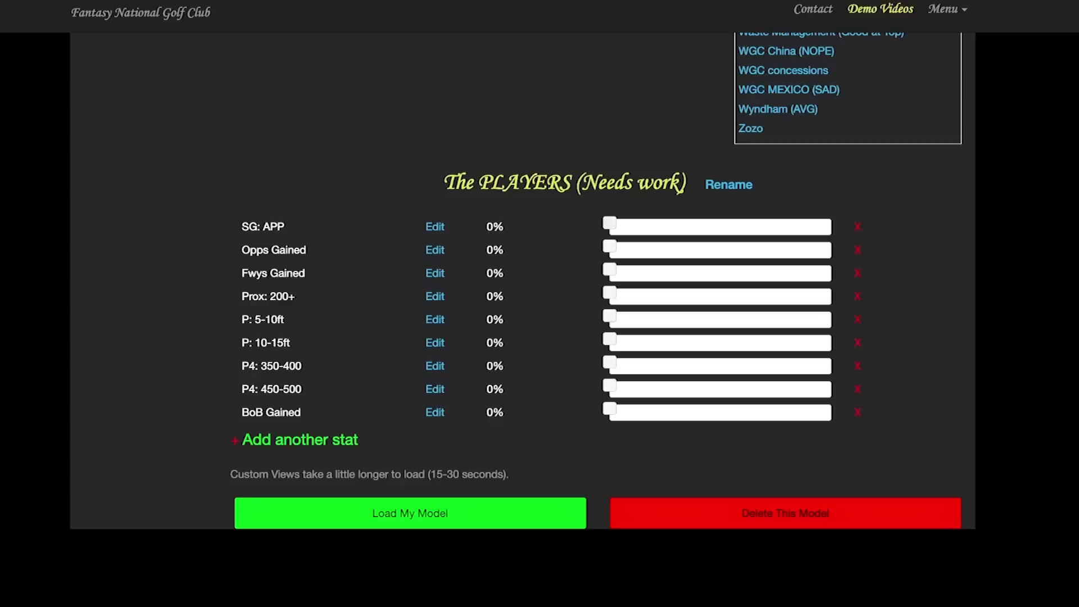
{"action": "left_click_drag", "start_coordinate": [609, 223], "coordinate": [654, 223]}
{"action": "left_click_drag", "start_coordinate": [609, 247], "coordinate": [643, 246]}
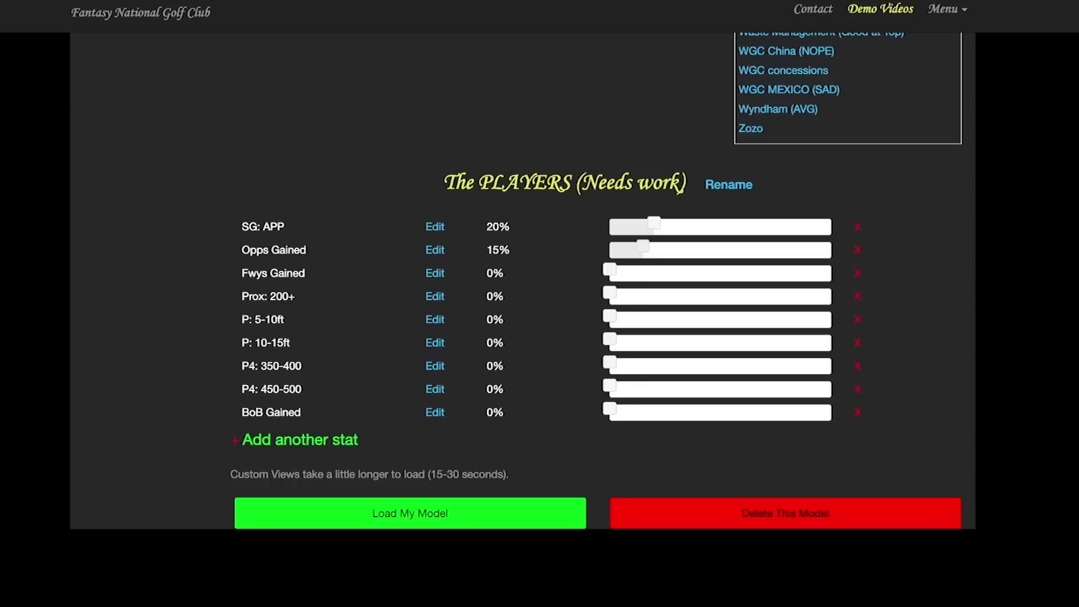
{"action": "left_click_drag", "start_coordinate": [609, 293], "coordinate": [632, 270]}
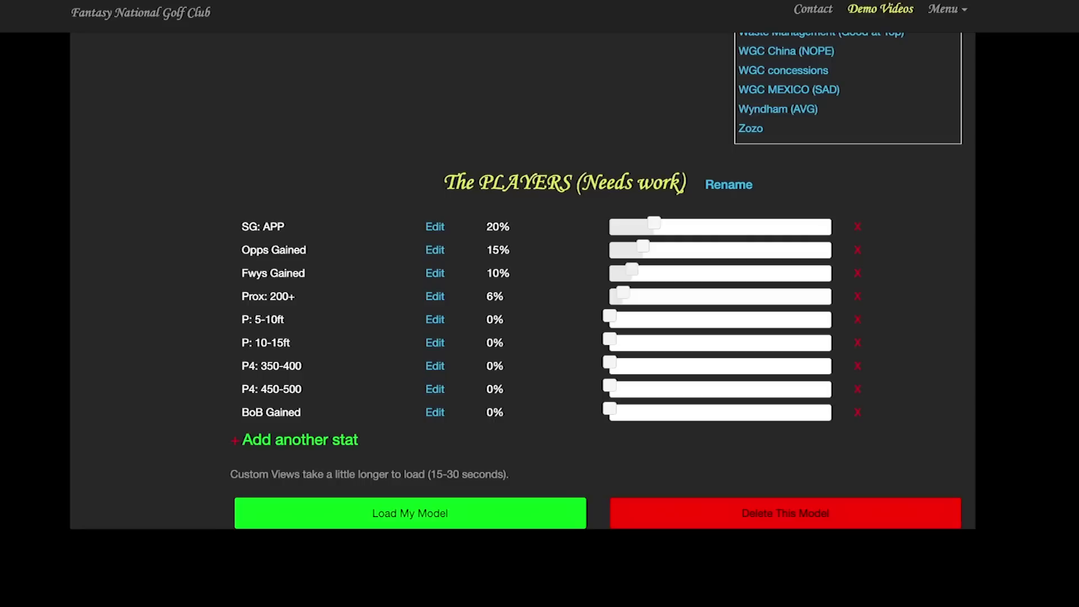
Weight P: 5-10ft, P4: 350-400 and P4: 450-500 at 5% each, P: 10-15ft at 6%, and BoB Gained at 10%.
{"action": "left_click_drag", "start_coordinate": [610, 315], "coordinate": [621, 362]}
{"action": "left_click_drag", "start_coordinate": [610, 409], "coordinate": [630, 409]}
{"action": "scroll", "coordinate": [523, 303], "scroll_direction": "up", "scroll_amount": 20}
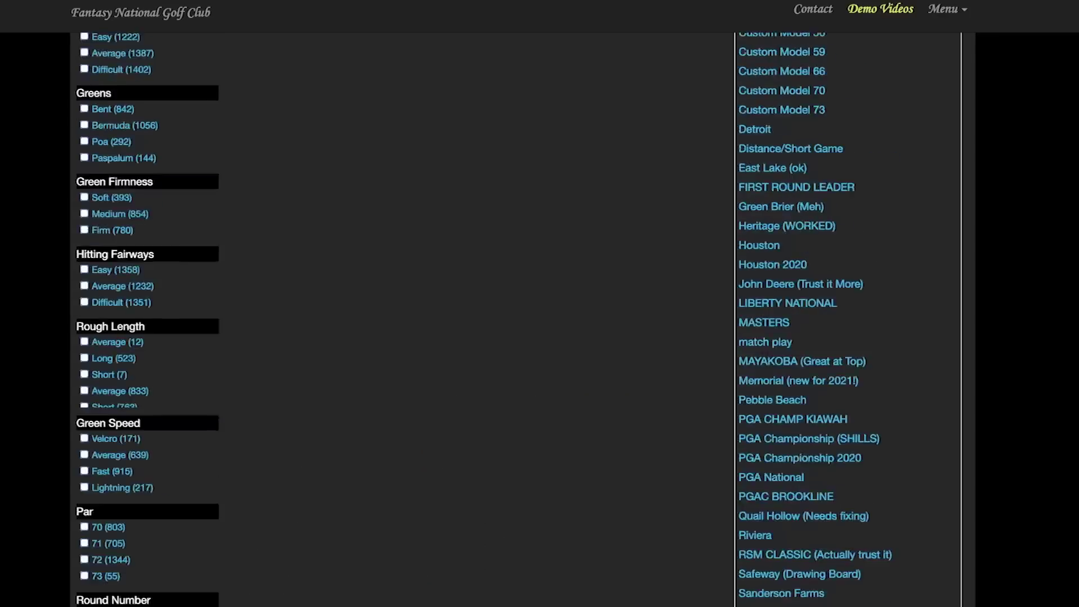
{"action": "scroll", "coordinate": [522, 304], "scroll_direction": "down", "scroll_amount": 10}
{"action": "scroll", "coordinate": [539, 303], "scroll_direction": "down", "scroll_amount": 10}
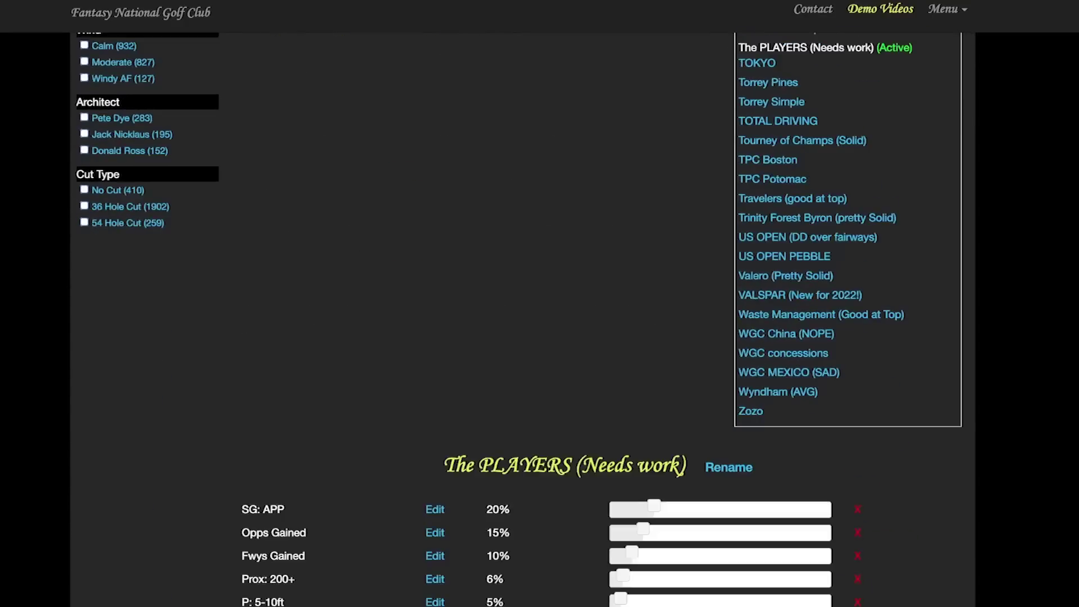
{"action": "left_click_drag", "start_coordinate": [629, 327], "coordinate": [632, 327]}
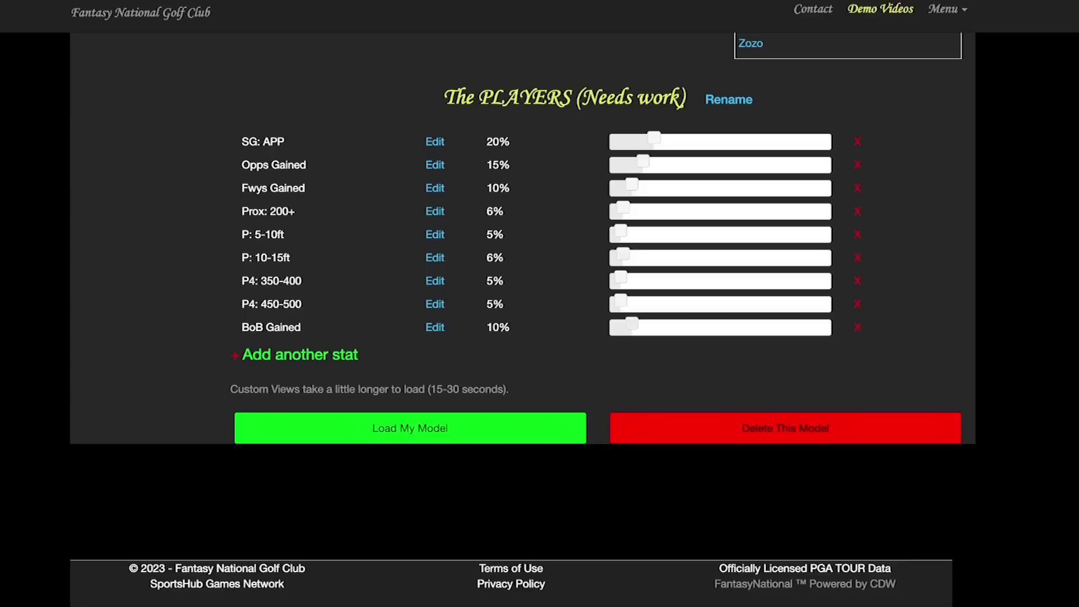
Reduce the Prox: 200+ and P: 10-15ft weights to 5%, and add SG: T2G with a 15% weight.
{"action": "left_click_drag", "start_coordinate": [622, 208], "coordinate": [621, 231]}
{"action": "left_click", "coordinate": [300, 354]}
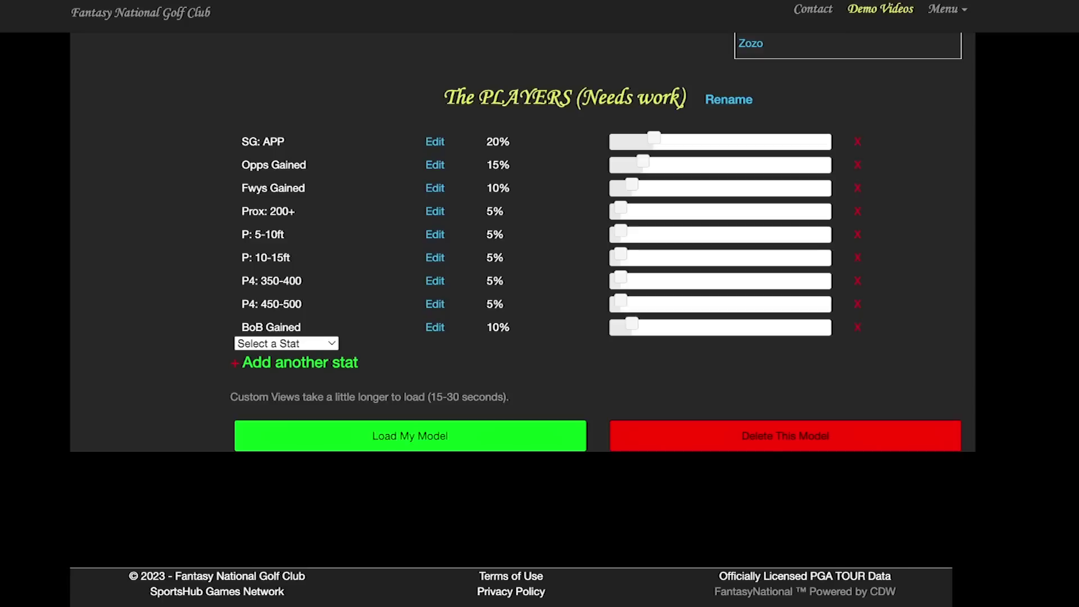
{"action": "left_click_drag", "start_coordinate": [610, 347], "coordinate": [643, 346]}
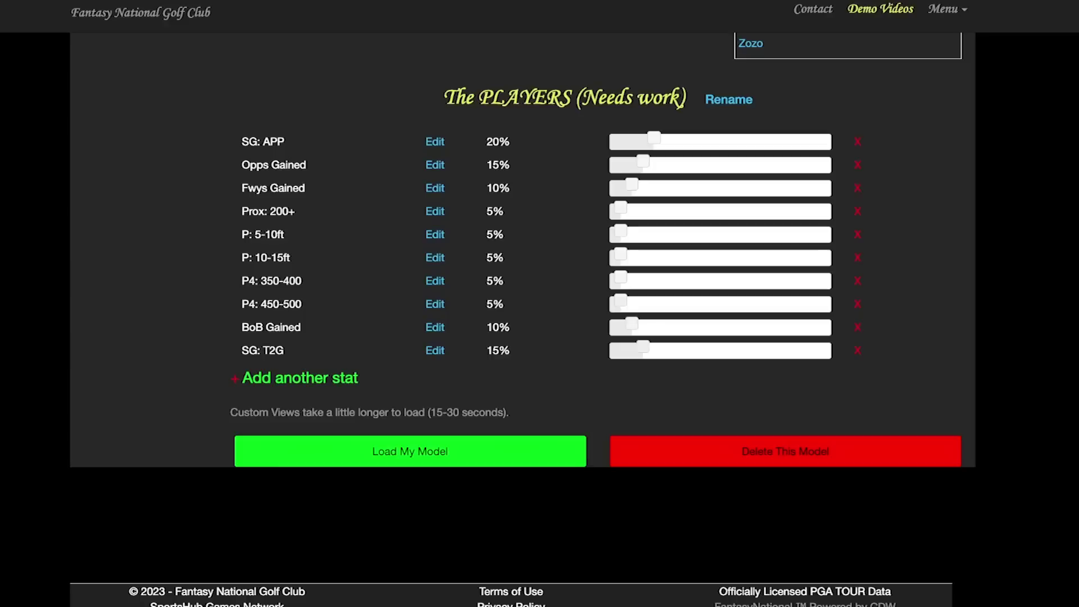
Raise the P4: 450-500 weight to 10% and rename the model The PLAYERS.
{"action": "left_click_drag", "start_coordinate": [621, 301], "coordinate": [632, 301]}
{"action": "left_click", "coordinate": [729, 99]}
{"action": "left_click_drag", "start_coordinate": [578, 99], "coordinate": [659, 98]}
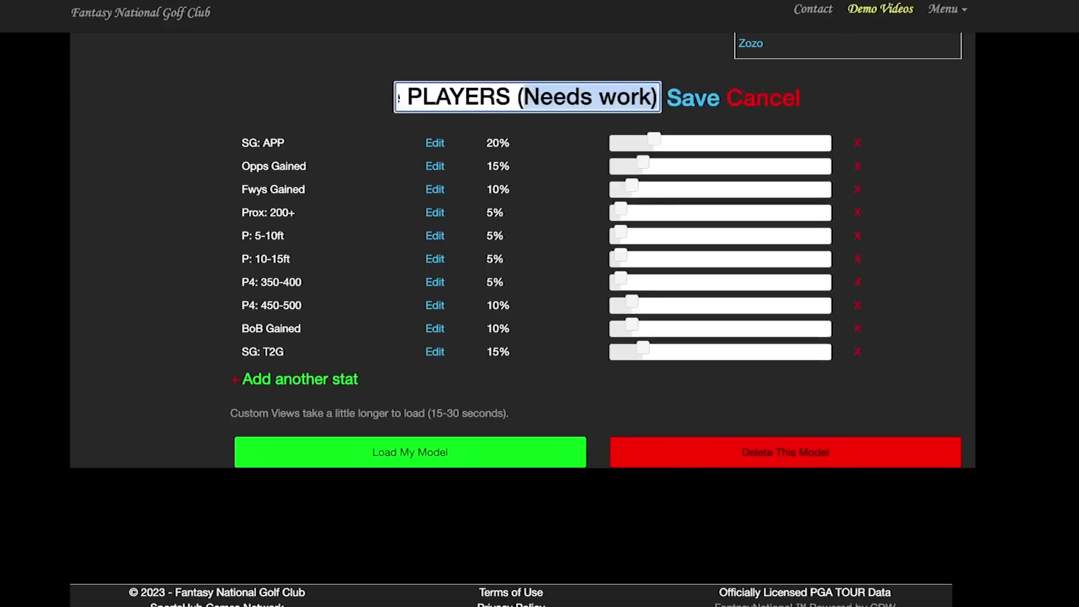
{"action": "key", "text": "BackSpace"}
{"action": "key", "text": "BackSpace"}
{"action": "key", "text": "BackSpace"}
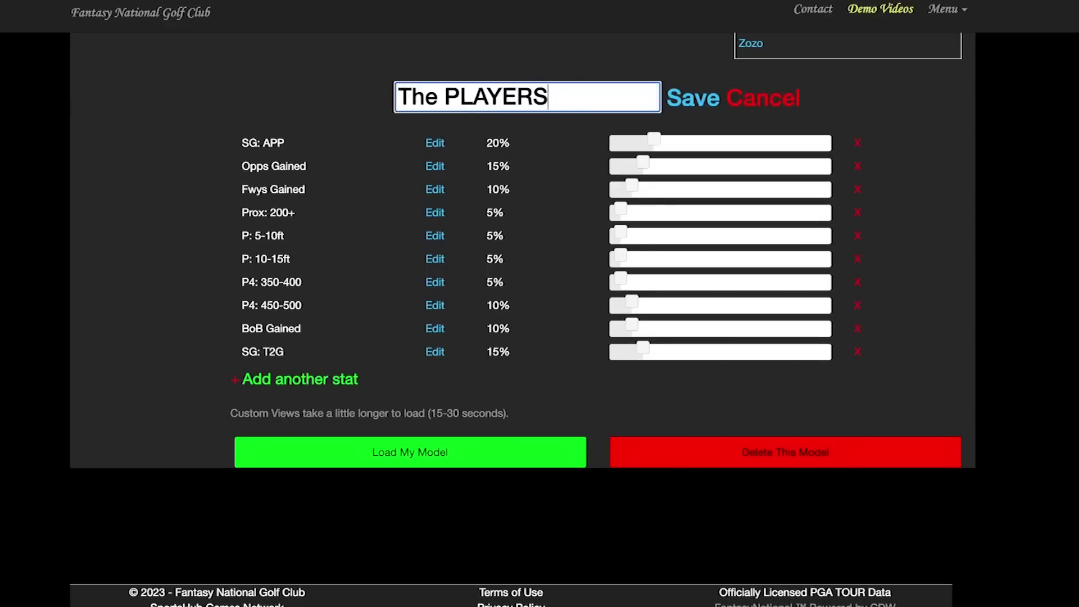
{"action": "left_click", "coordinate": [693, 99]}
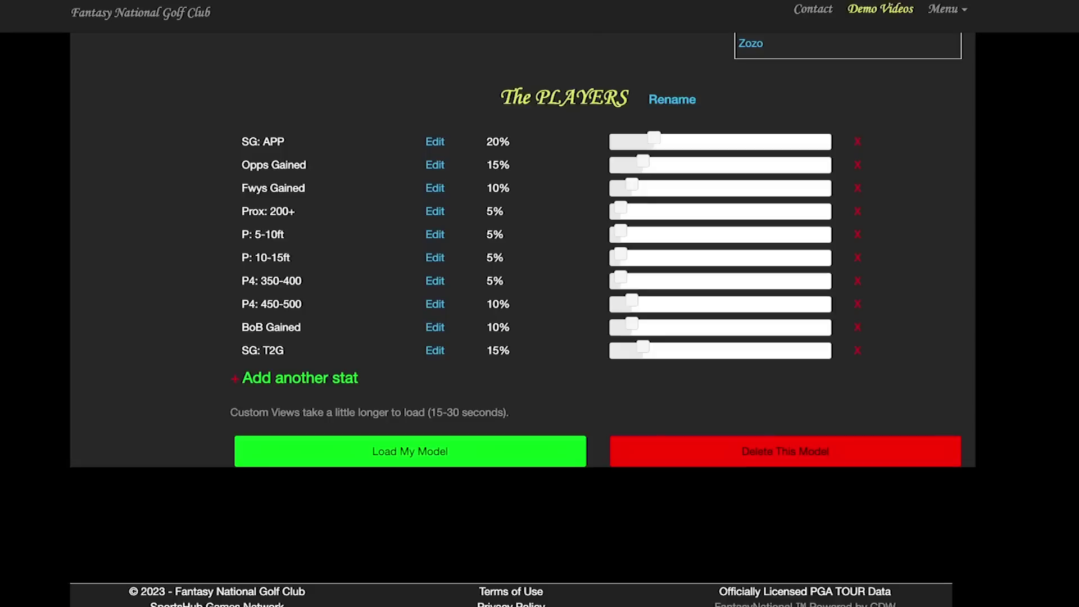
Load the custom model's results and sort the players by My Rank, best first.
{"action": "left_click", "coordinate": [410, 452]}
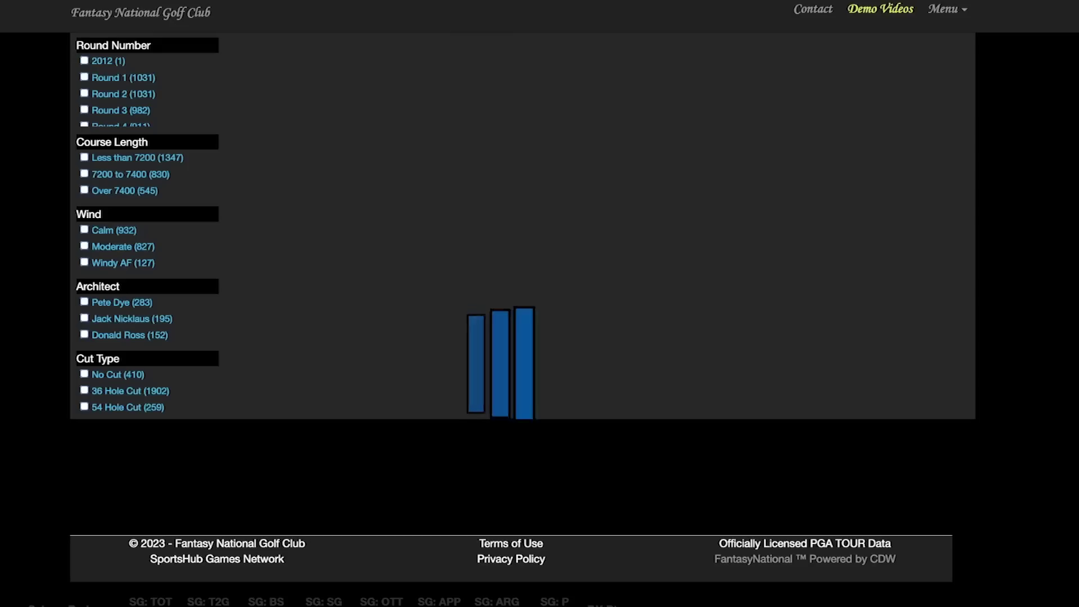
{"action": "scroll", "coordinate": [522, 320], "scroll_direction": "up", "scroll_amount": 1}
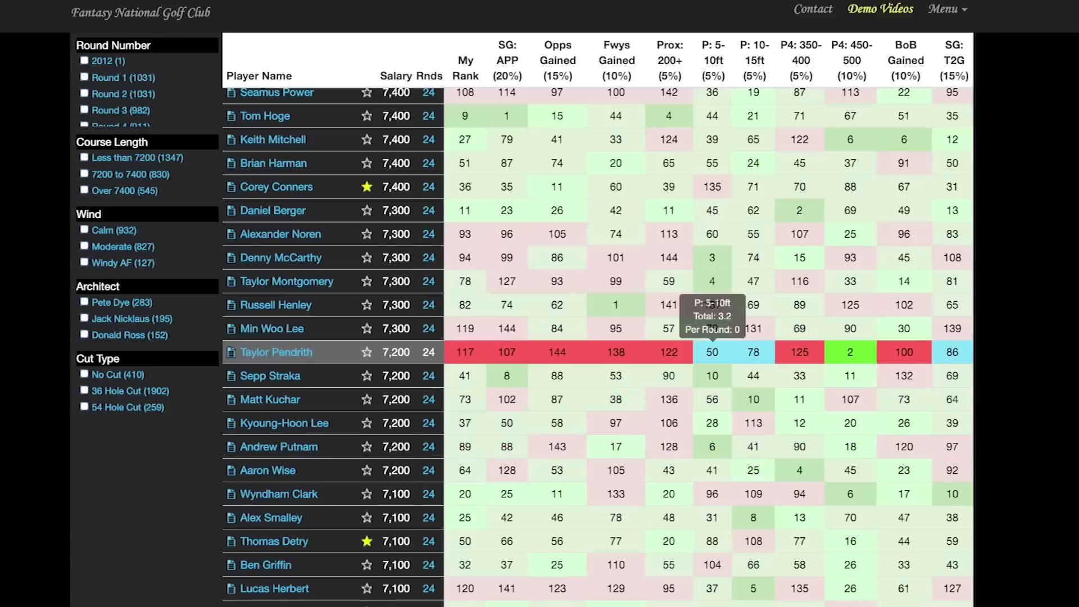
{"action": "scroll", "coordinate": [720, 349], "scroll_direction": "up", "scroll_amount": 12}
{"action": "scroll", "coordinate": [428, 337], "scroll_direction": "up", "scroll_amount": 8}
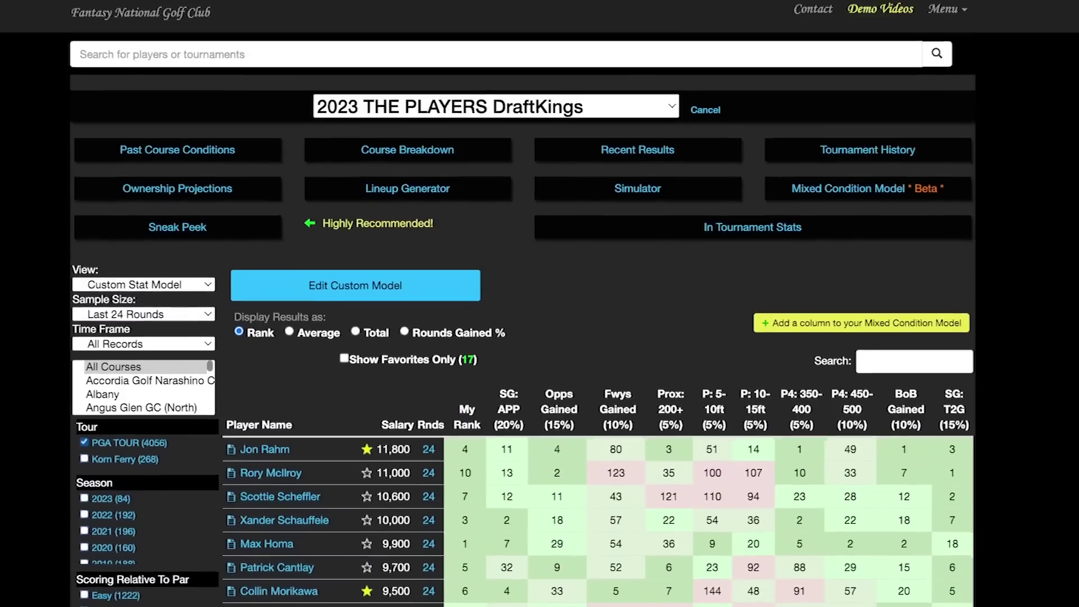
{"action": "scroll", "coordinate": [428, 337], "scroll_direction": "down", "scroll_amount": 2}
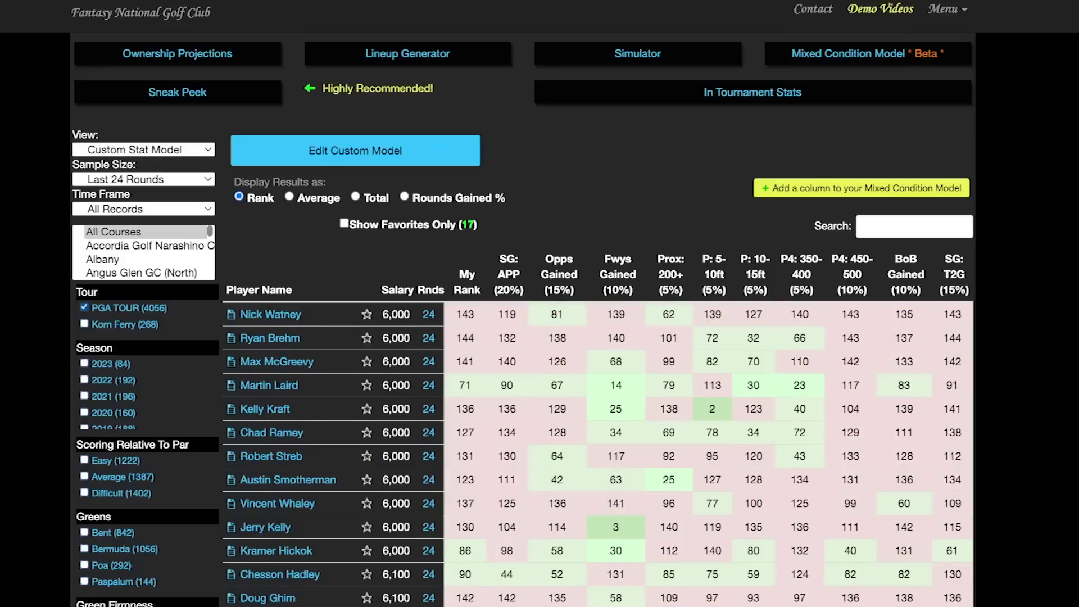
{"action": "scroll", "coordinate": [596, 337], "scroll_direction": "down", "scroll_amount": 3}
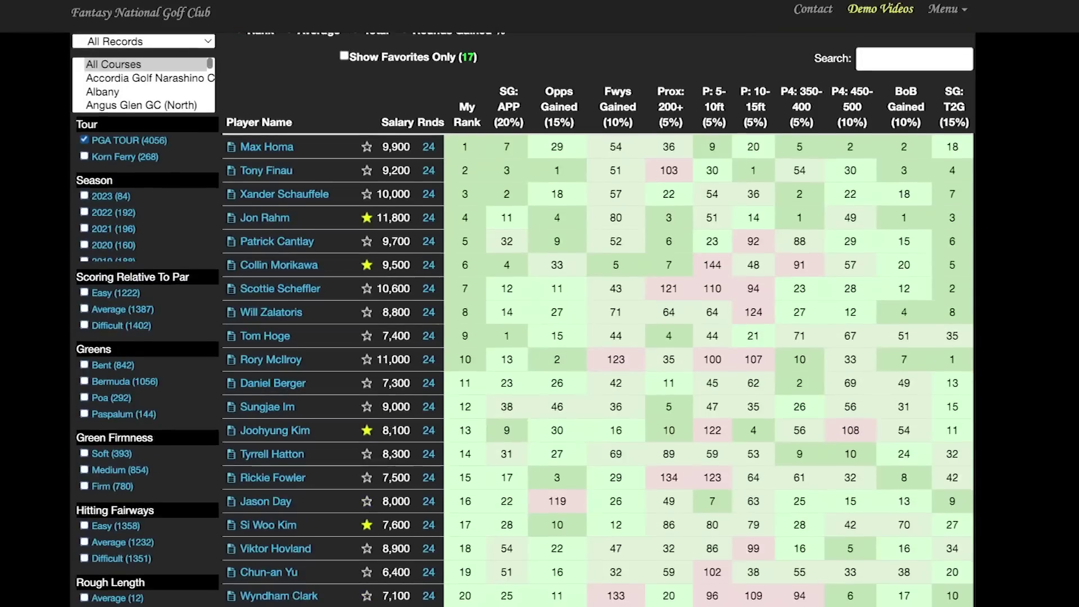
Examine the salaries and individual stat ranks of the model's highest-ranked players.
{"action": "scroll", "coordinate": [596, 337], "scroll_direction": "down", "scroll_amount": 1}
{"action": "scroll", "coordinate": [596, 337], "scroll_direction": "up", "scroll_amount": 1}
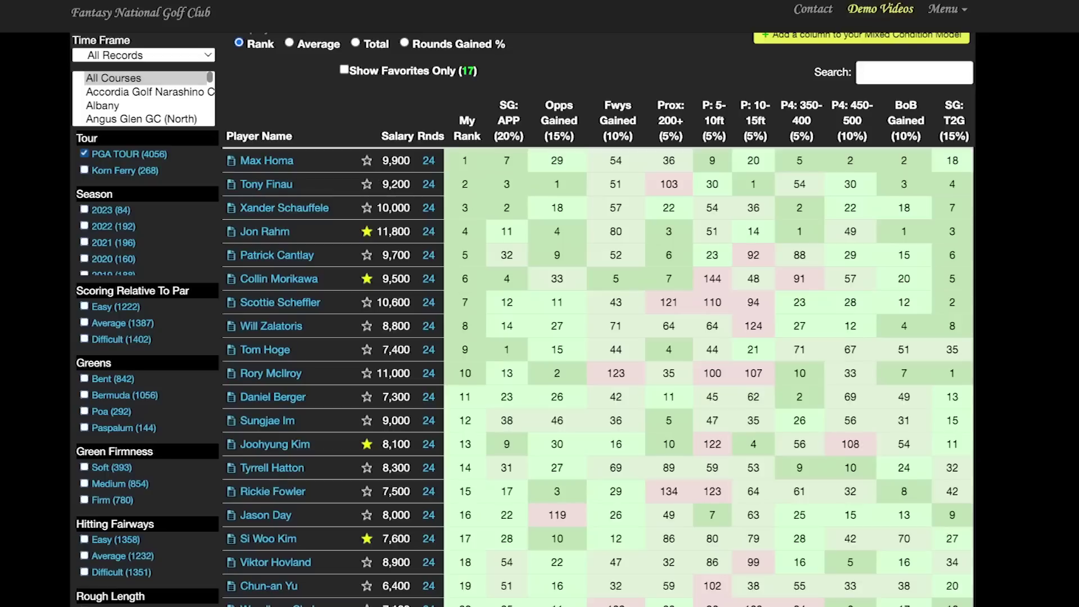
{"action": "scroll", "coordinate": [523, 321], "scroll_direction": "down", "scroll_amount": 4}
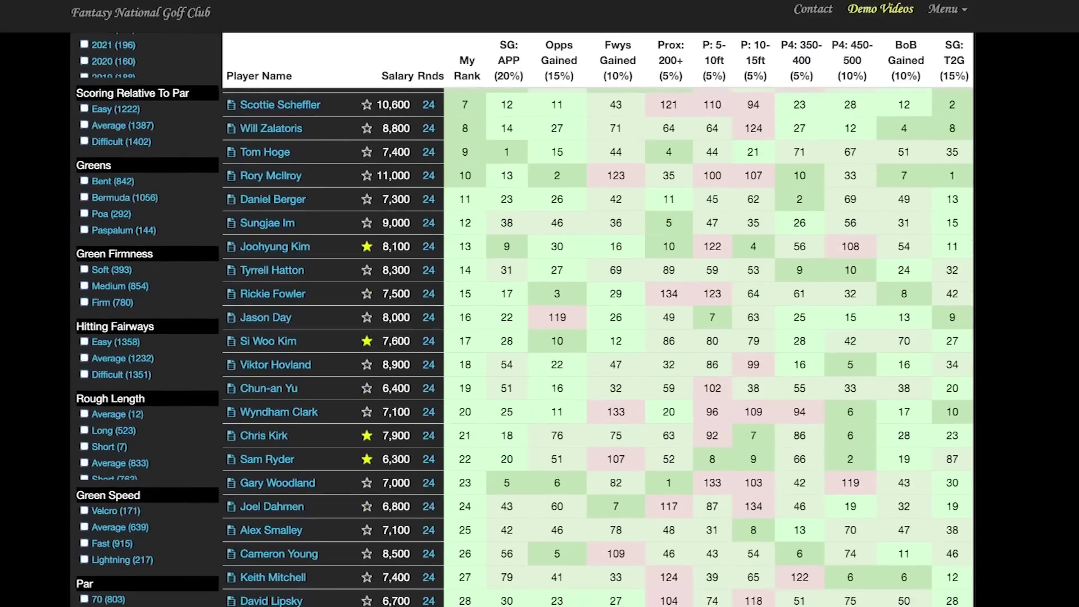
{"action": "scroll", "coordinate": [523, 321], "scroll_direction": "down", "scroll_amount": 2}
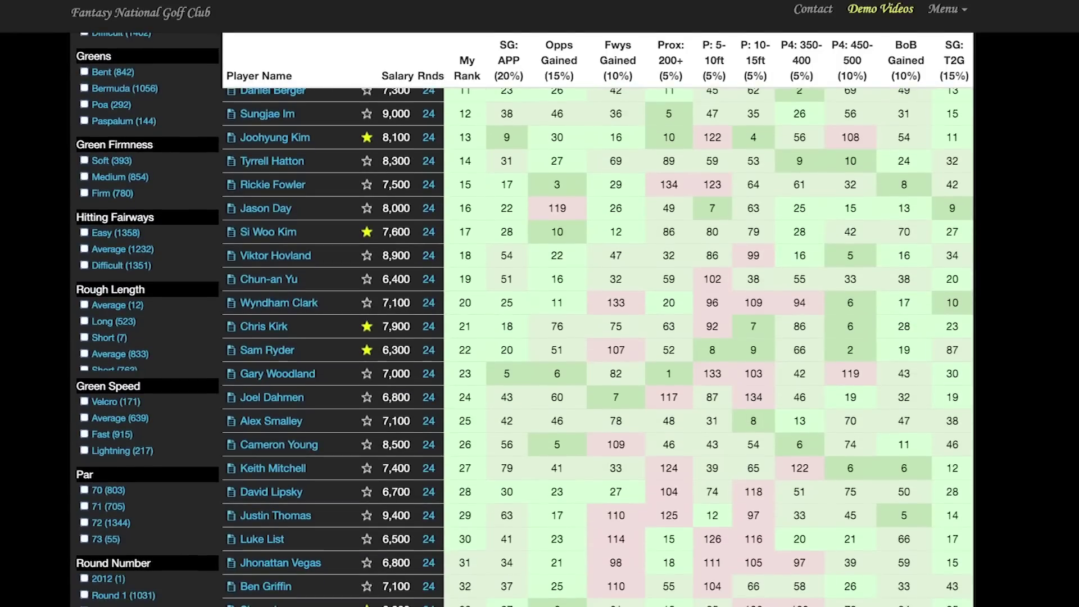
{"action": "scroll", "coordinate": [522, 320], "scroll_direction": "down", "scroll_amount": 1}
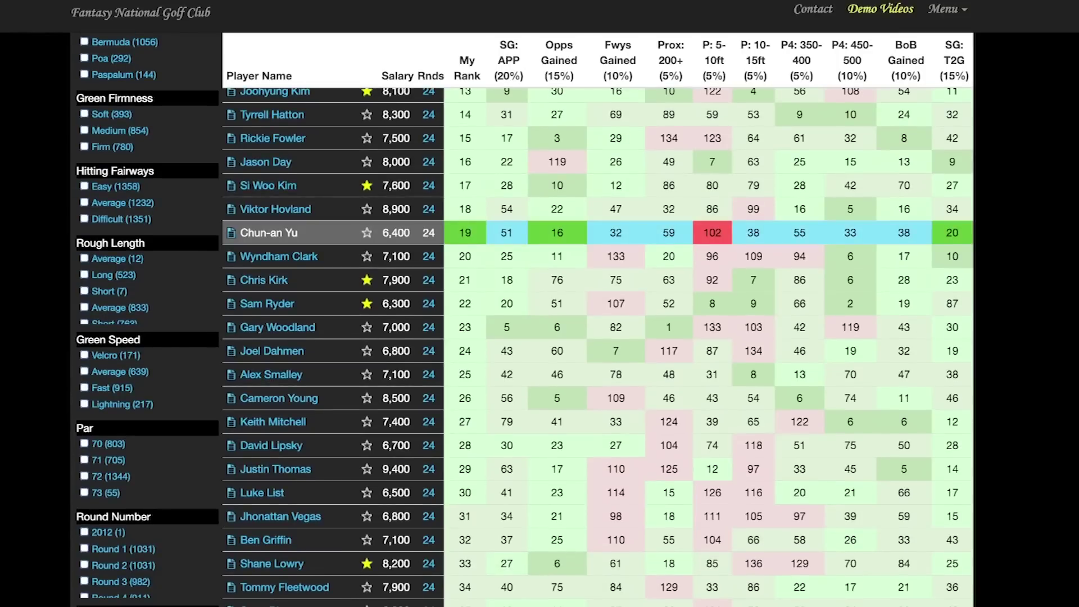
Look up Chun-an Yu from the ranking table in a web search.
{"action": "left_click_drag", "start_coordinate": [298, 232], "coordinate": [239, 232]}
{"action": "mouse_move", "coordinate": [464, 303]}
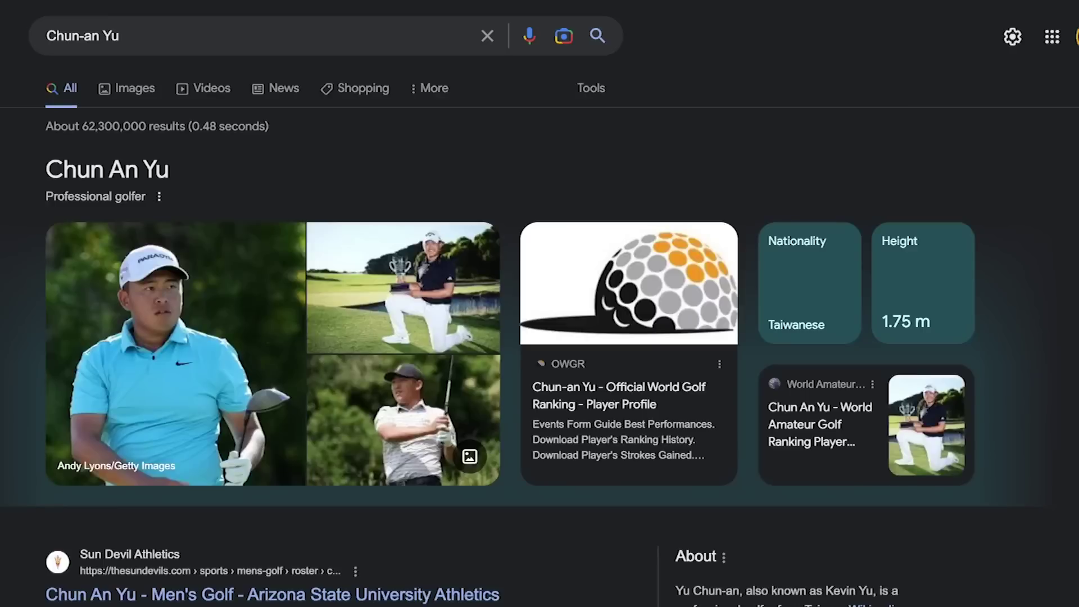
{"action": "scroll", "coordinate": [539, 315], "scroll_direction": "down", "scroll_amount": 5}
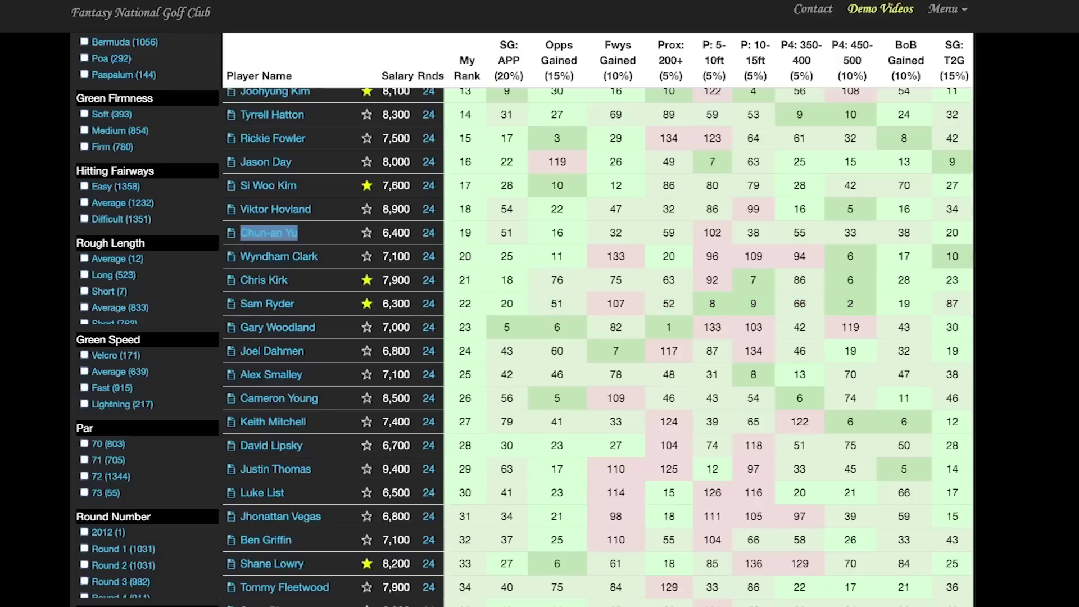
Back in the model's ranking table, compare the players ranked near Chun-an Yu, and open Shane Lowry's player profile.
{"action": "scroll", "coordinate": [617, 252], "scroll_direction": "down", "scroll_amount": 1}
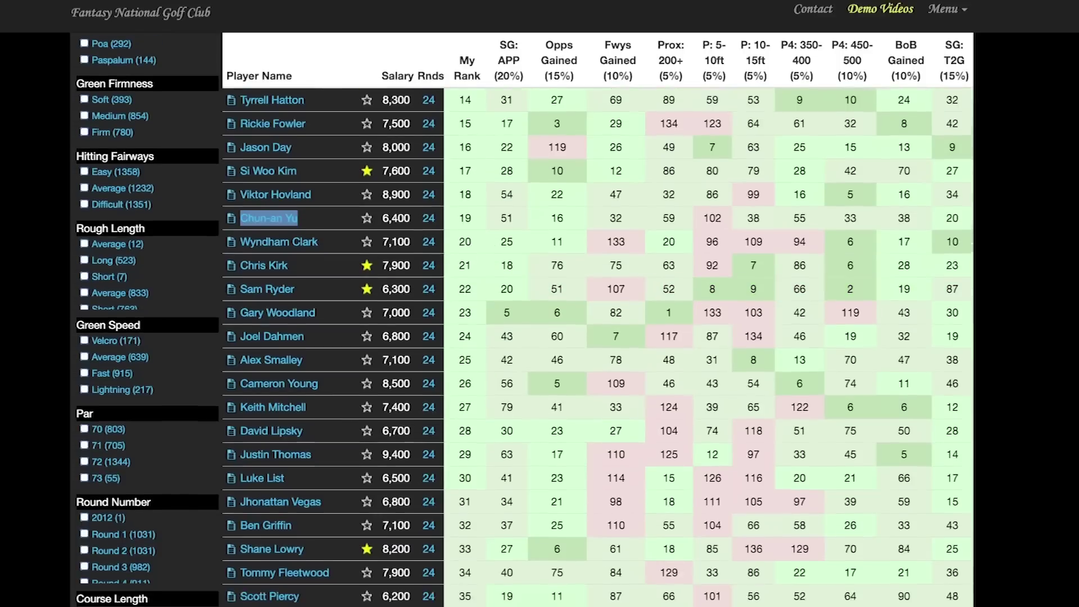
{"action": "mouse_move", "coordinate": [616, 252]}
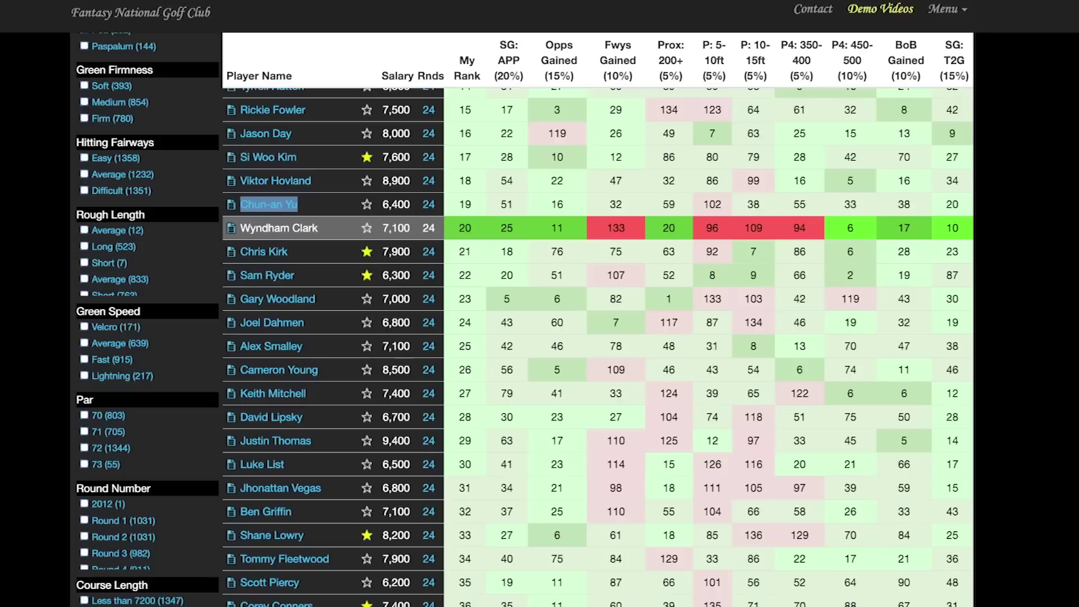
{"action": "mouse_move", "coordinate": [616, 275]}
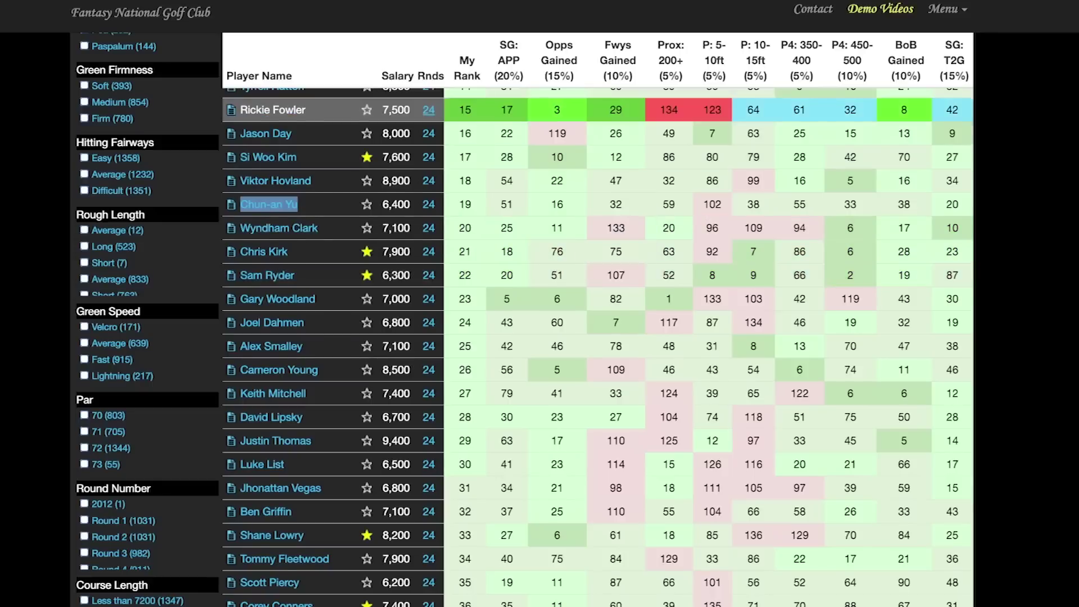
{"action": "scroll", "coordinate": [557, 370], "scroll_direction": "down", "scroll_amount": 1}
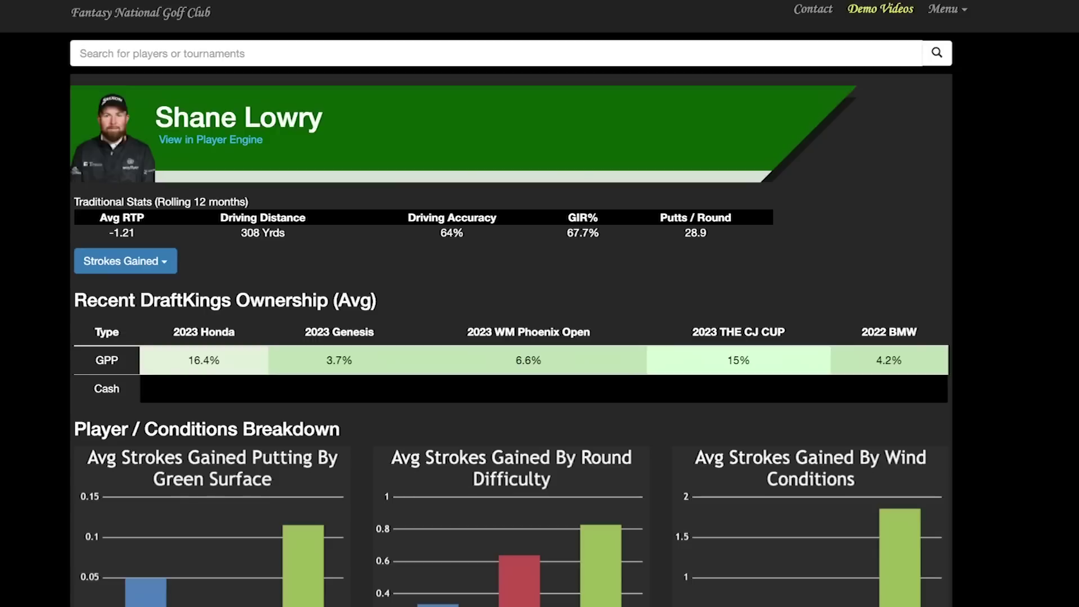
Examine Shane Lowry's conditions breakdown, average strokes gained summary and strokes gained at his recent events.
{"action": "scroll", "coordinate": [512, 315], "scroll_direction": "down", "scroll_amount": 7}
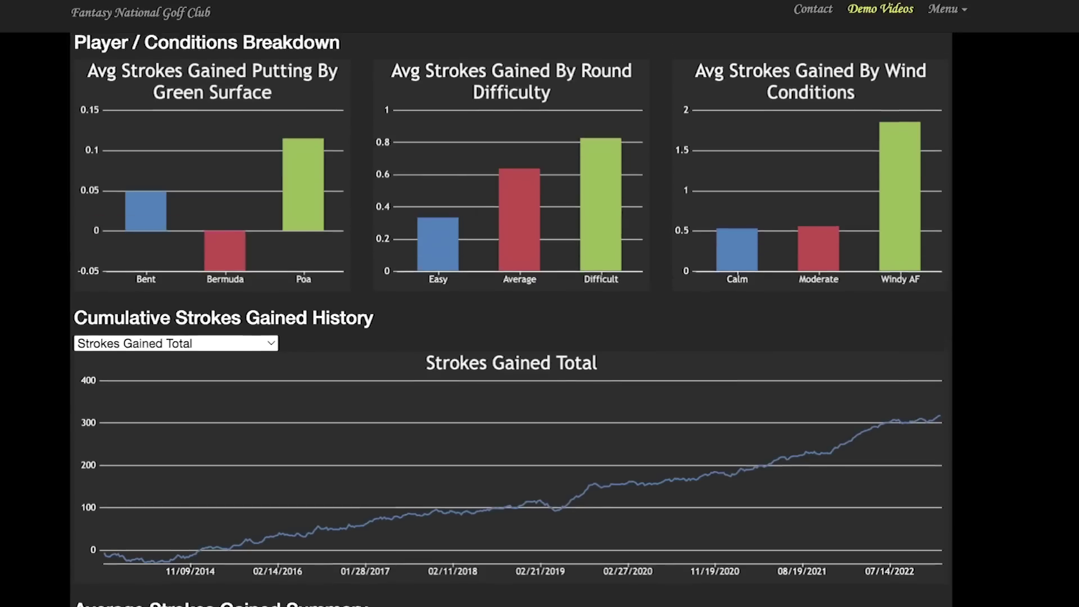
{"action": "scroll", "coordinate": [224, 248], "scroll_direction": "down", "scroll_amount": 9}
{"action": "scroll", "coordinate": [917, 394], "scroll_direction": "down", "scroll_amount": 3}
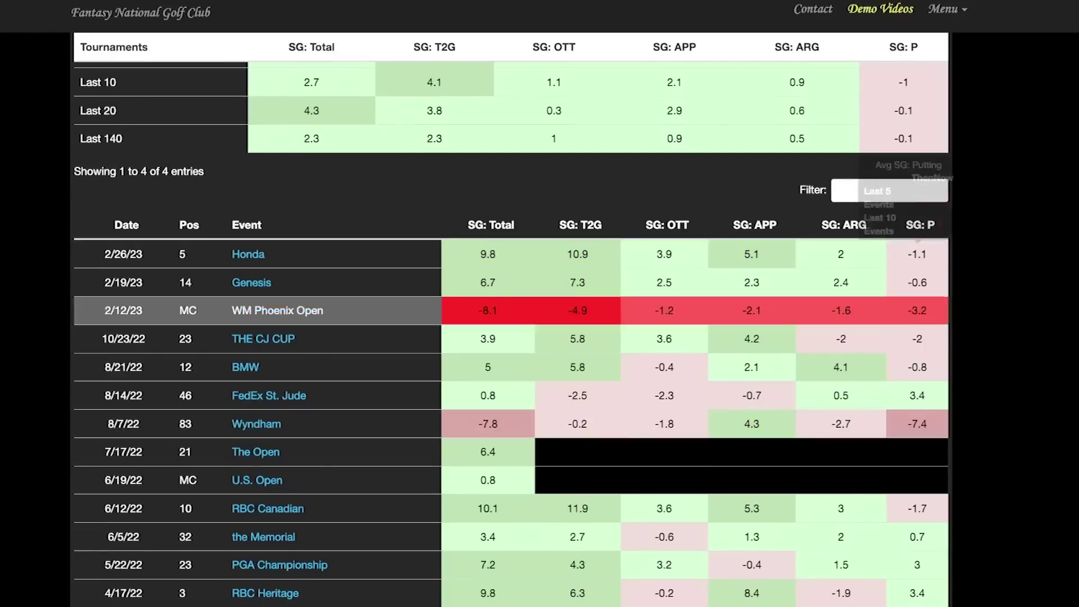
{"action": "mouse_move", "coordinate": [577, 254]}
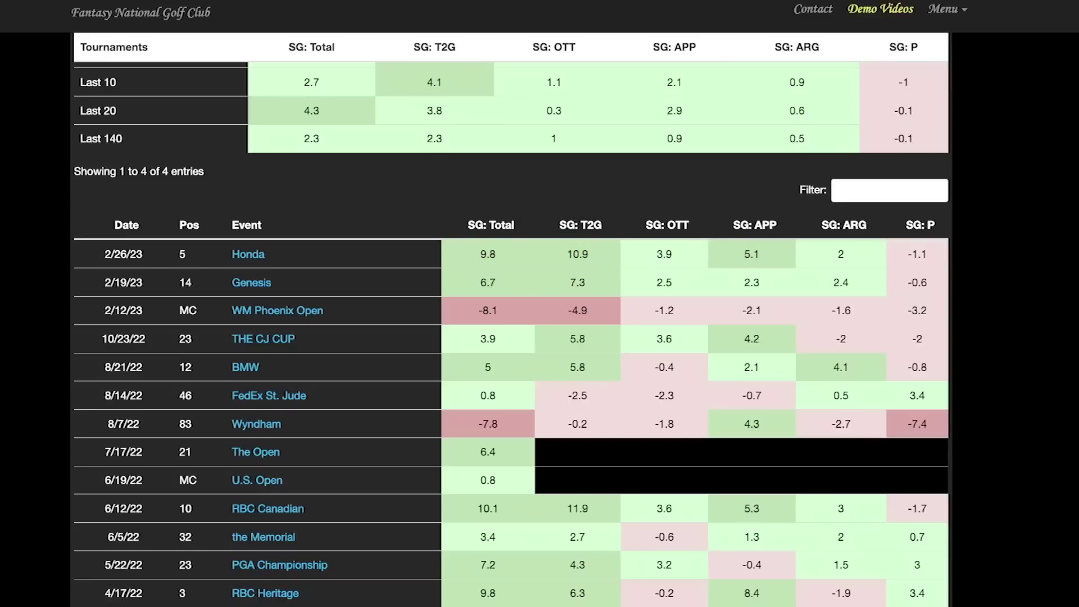
{"action": "scroll", "coordinate": [506, 393], "scroll_direction": "up", "scroll_amount": 3}
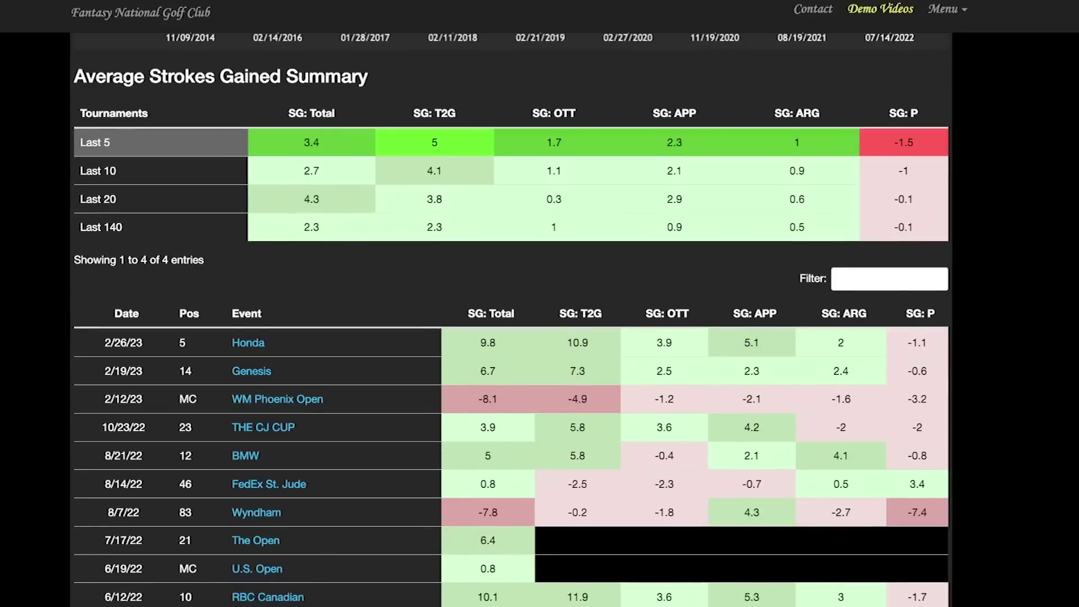
{"action": "mouse_move", "coordinate": [577, 399]}
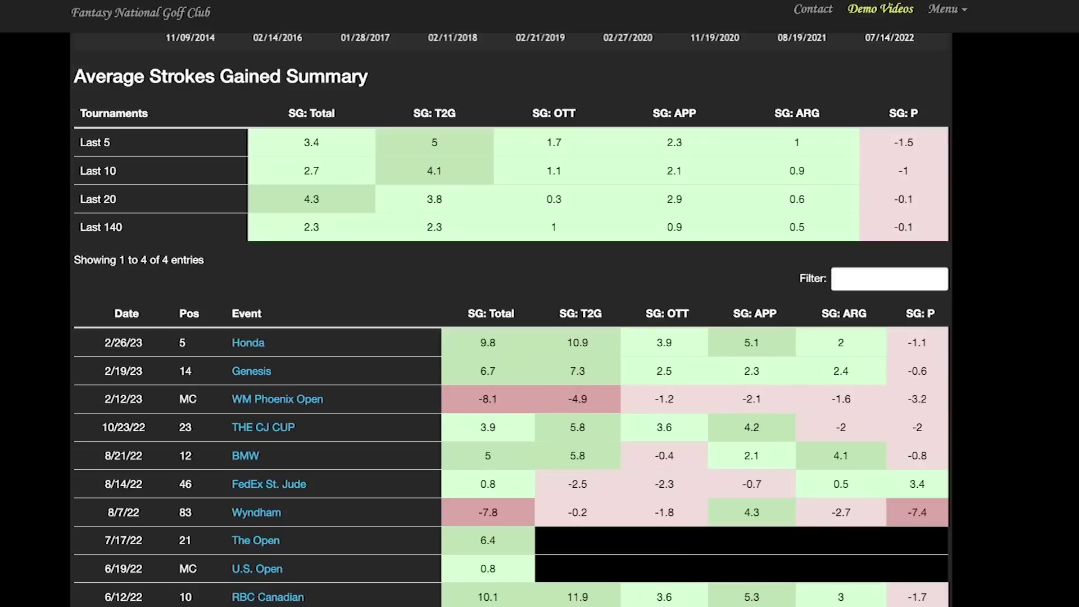
{"action": "mouse_move", "coordinate": [577, 371]}
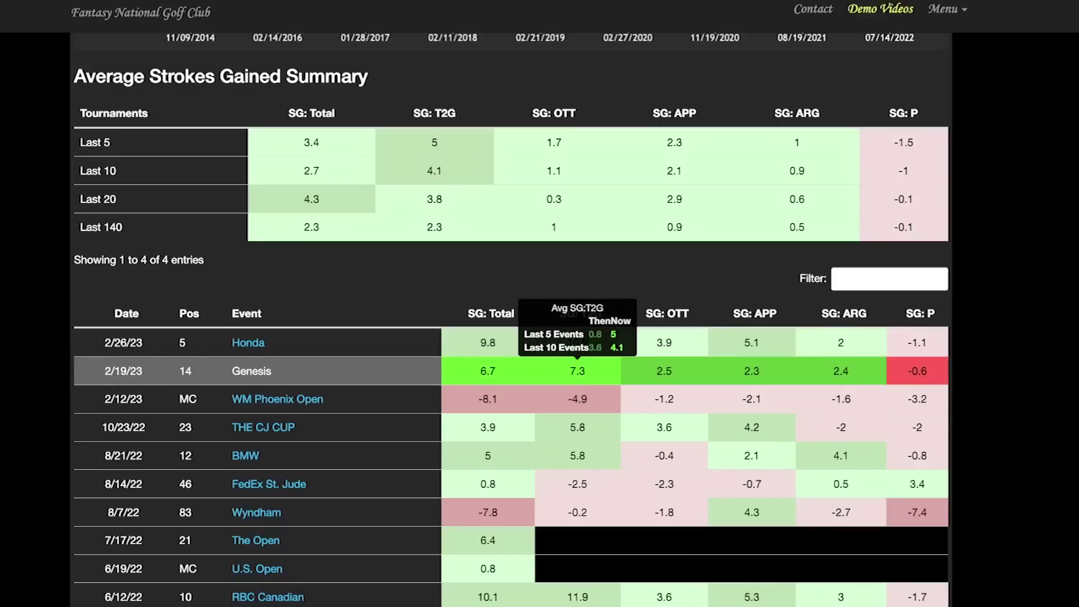
{"action": "mouse_move", "coordinate": [577, 343]}
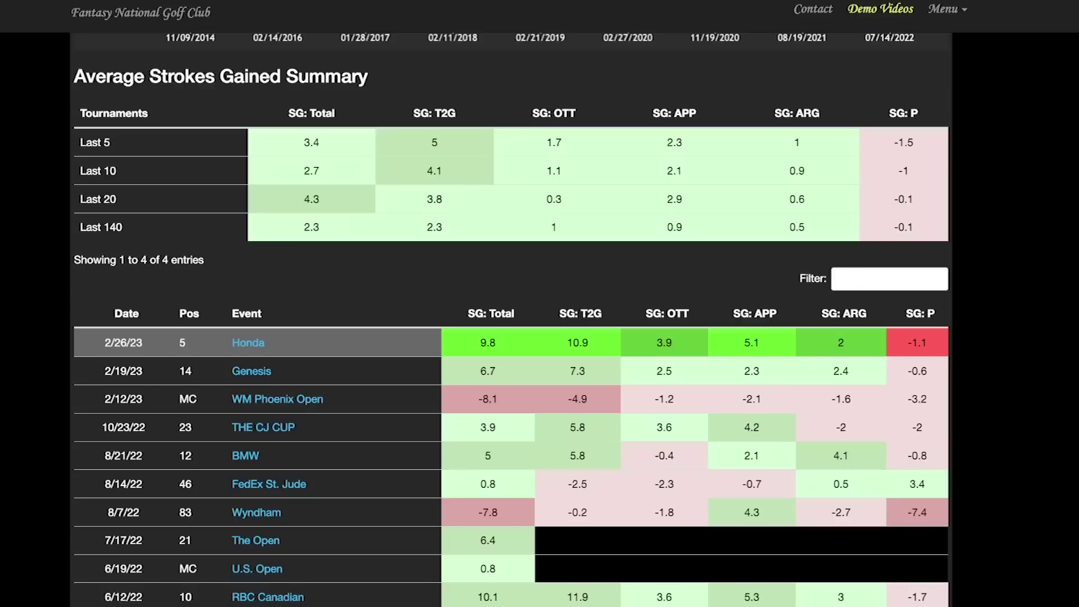
Filter Shane Lowry's event results by "play" to list his starts at THE PLAYERS.
{"action": "left_click", "coordinate": [889, 279]}
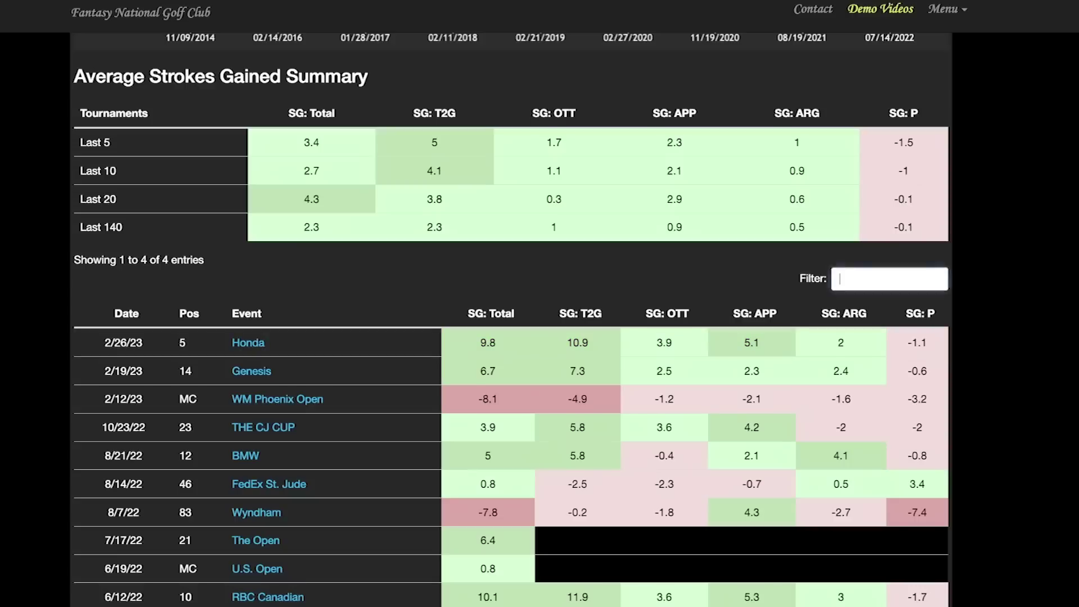
{"action": "type", "text": "play"}
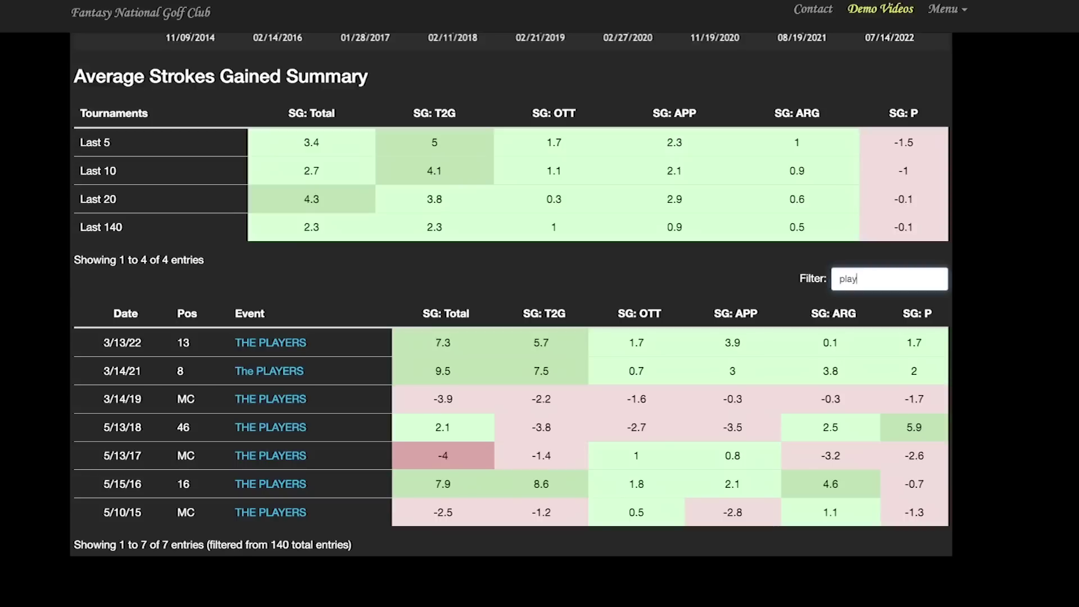
Open the field's tournament history at THE PLAYERS and sort it by SG:T, highest first.
{"action": "scroll", "coordinate": [512, 303], "scroll_direction": "up", "scroll_amount": 4}
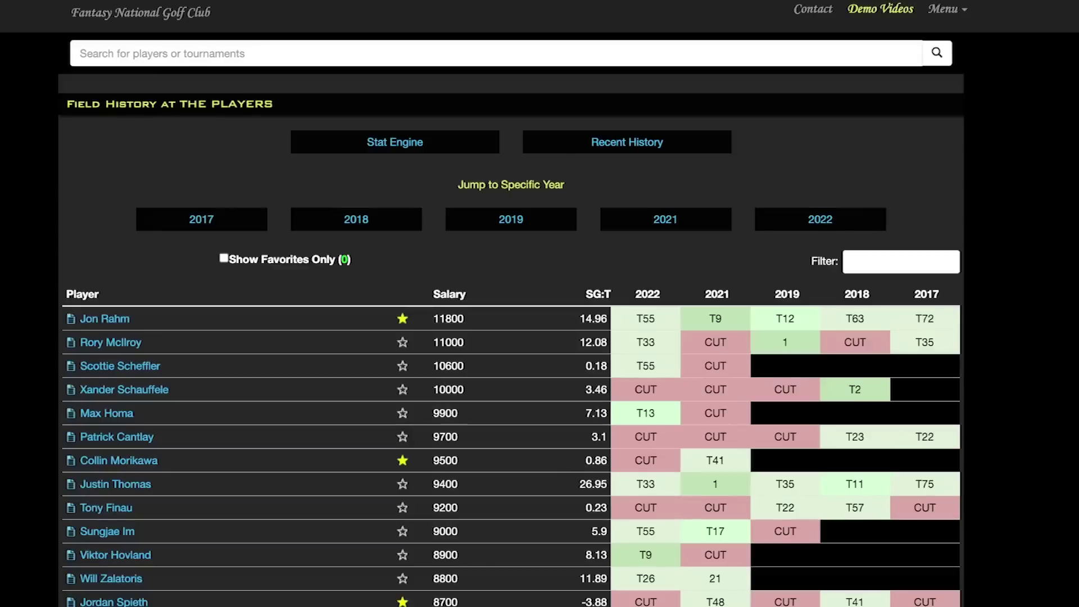
{"action": "left_click", "coordinate": [597, 294]}
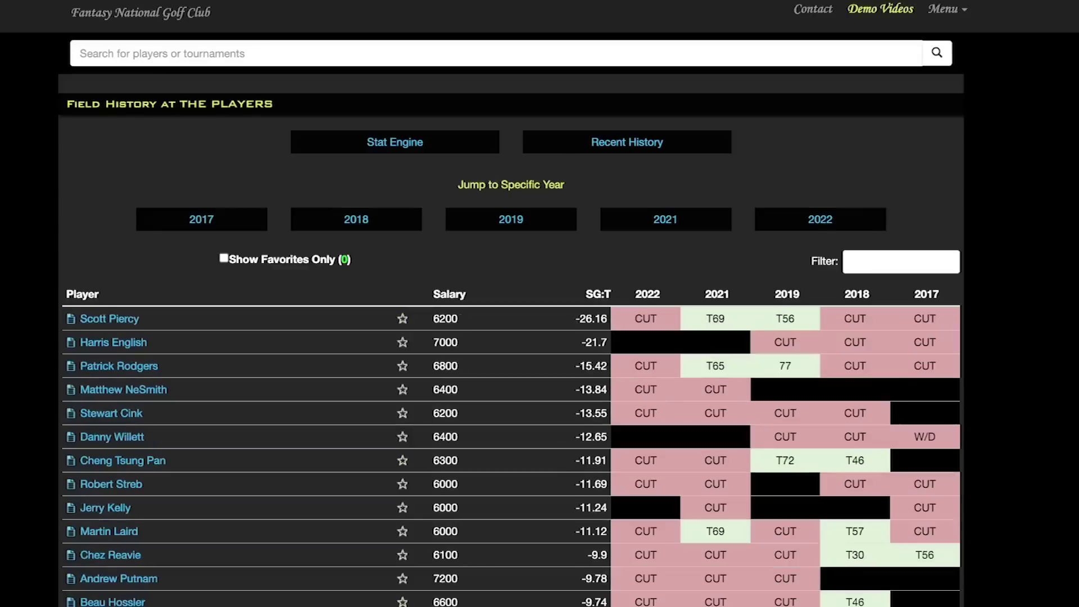
{"action": "left_click", "coordinate": [598, 294]}
Examine the 2017 to 2022 finishes at THE PLAYERS of the golfers with the highest SG:T.
{"action": "scroll", "coordinate": [511, 337], "scroll_direction": "down", "scroll_amount": 3}
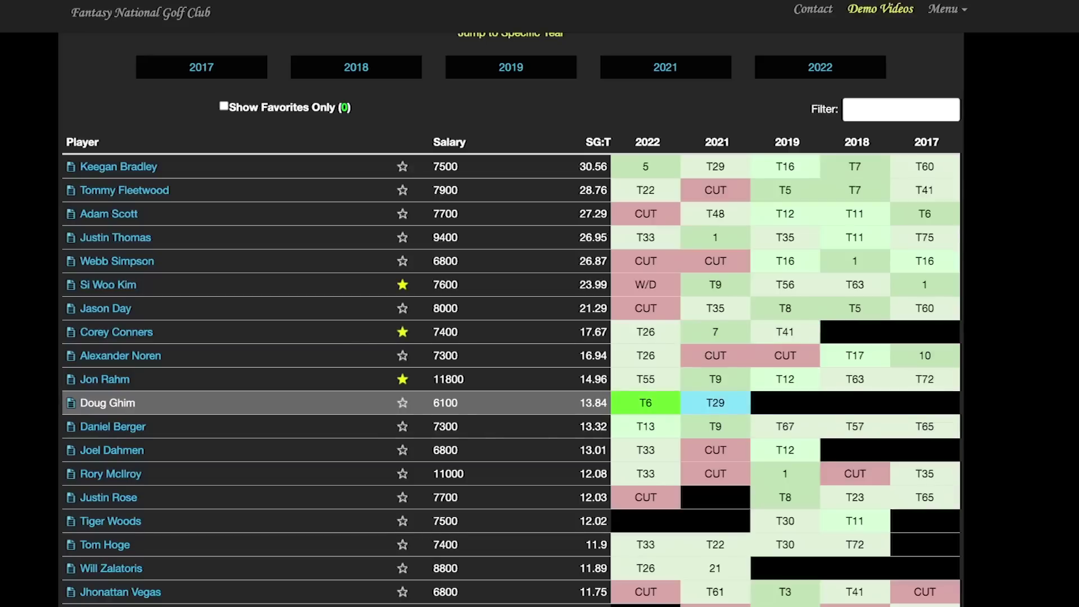
{"action": "scroll", "coordinate": [511, 320], "scroll_direction": "down", "scroll_amount": 3}
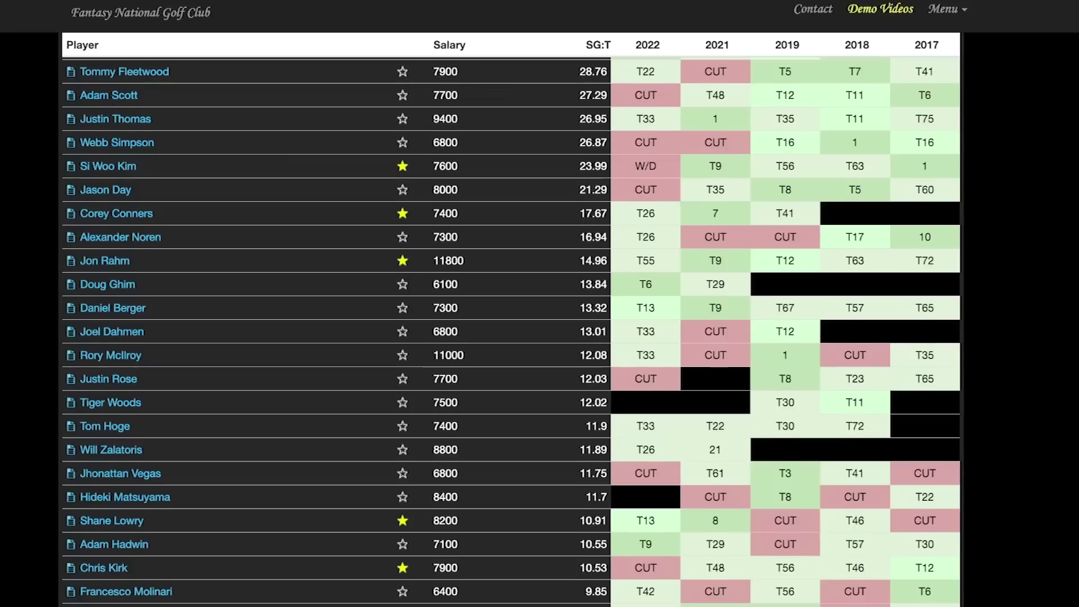
{"action": "scroll", "coordinate": [512, 331], "scroll_direction": "down", "scroll_amount": 2}
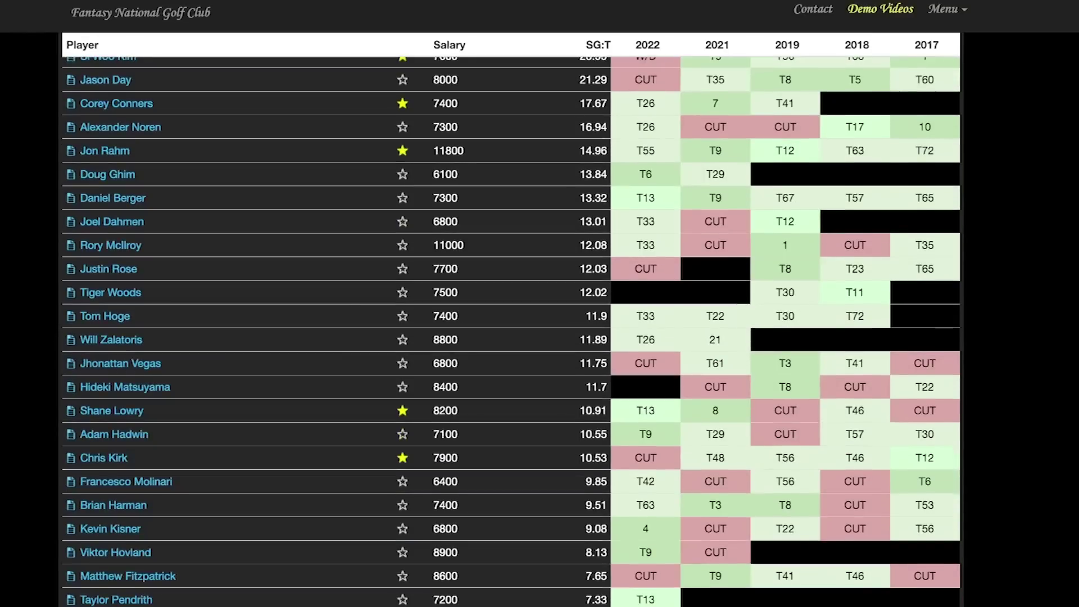
{"action": "scroll", "coordinate": [512, 332], "scroll_direction": "down", "scroll_amount": 1}
{"action": "scroll", "coordinate": [512, 332], "scroll_direction": "up", "scroll_amount": 3}
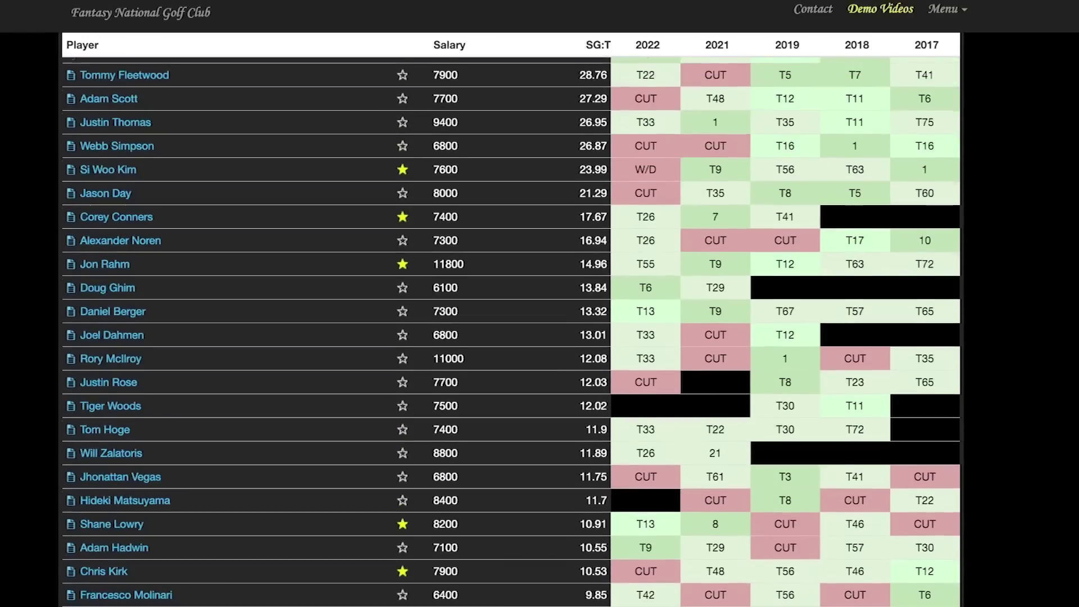
{"action": "scroll", "coordinate": [511, 332], "scroll_direction": "up", "scroll_amount": 1}
{"action": "scroll", "coordinate": [512, 332], "scroll_direction": "down", "scroll_amount": 1}
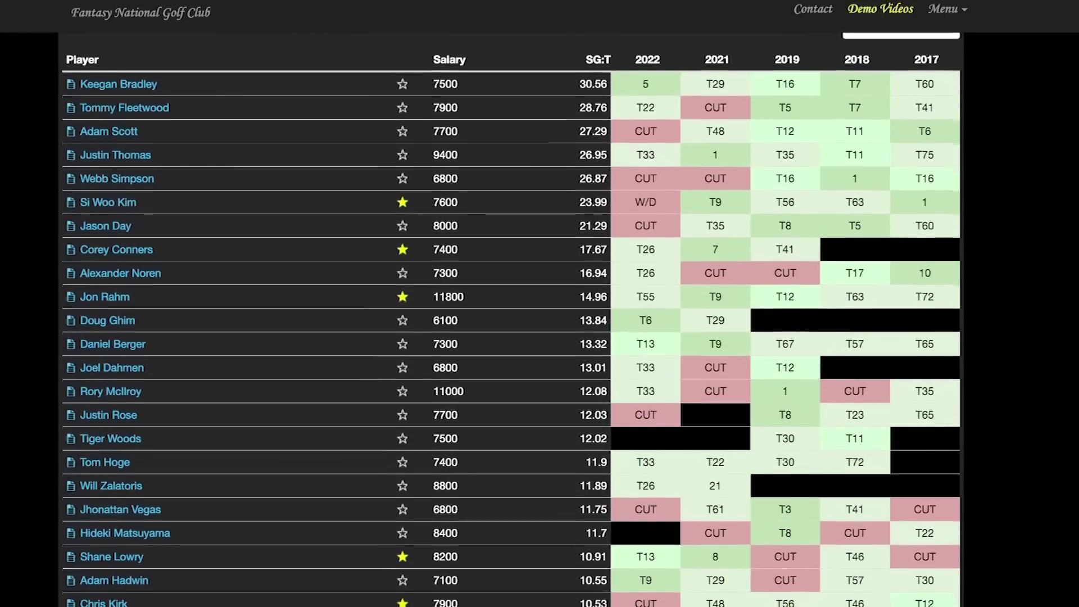
{"action": "scroll", "coordinate": [511, 332], "scroll_direction": "down", "scroll_amount": 5}
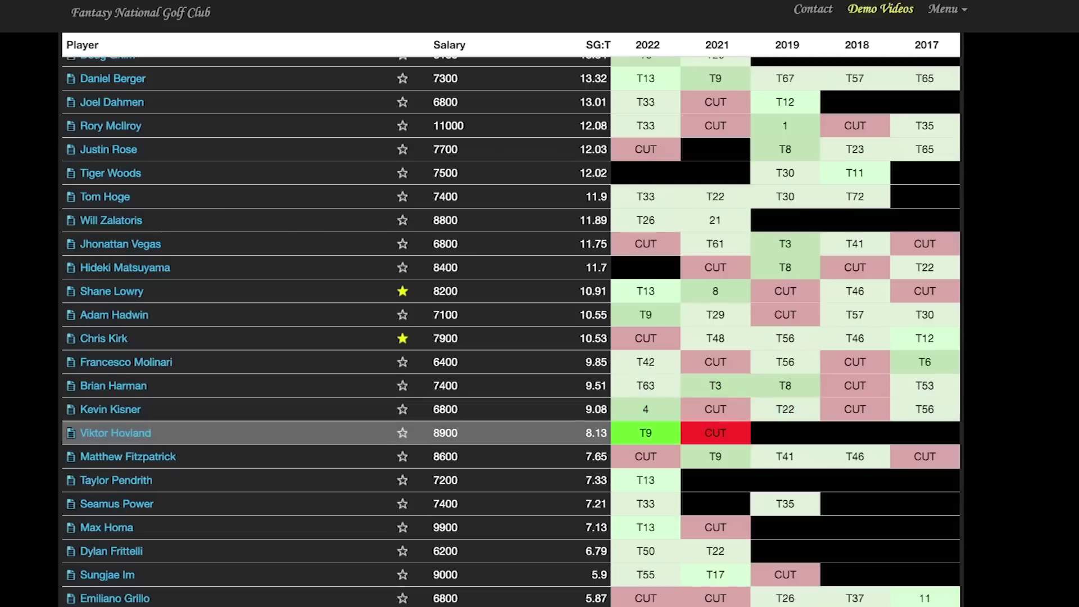
Review the rest of the field's history at THE PLAYERS and re-sort it by SG:T, lowest first.
{"action": "scroll", "coordinate": [511, 332], "scroll_direction": "down", "scroll_amount": 2}
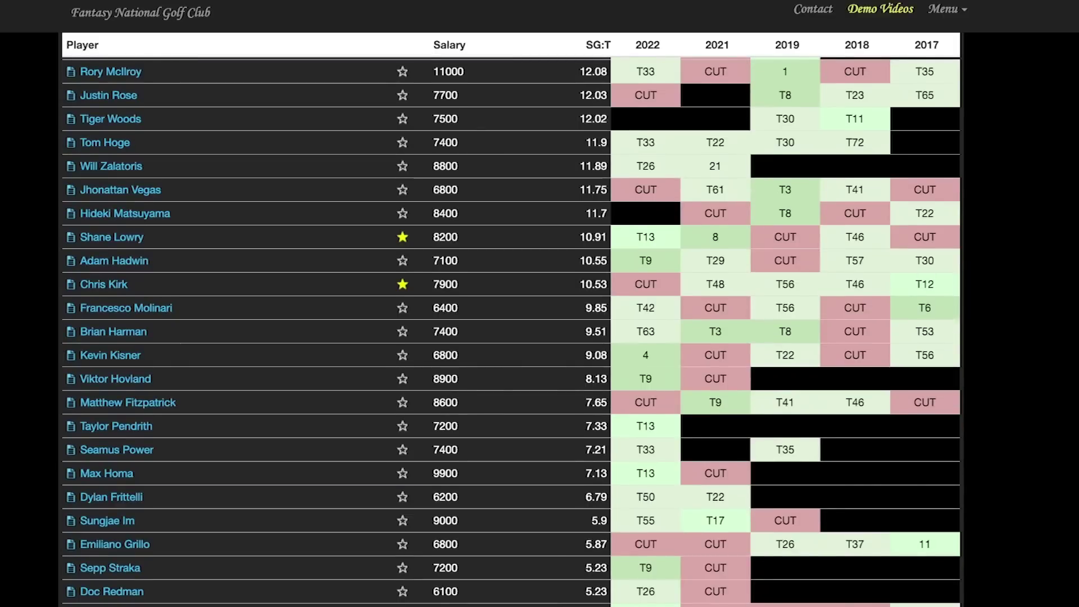
{"action": "scroll", "coordinate": [512, 332], "scroll_direction": "up", "scroll_amount": 10}
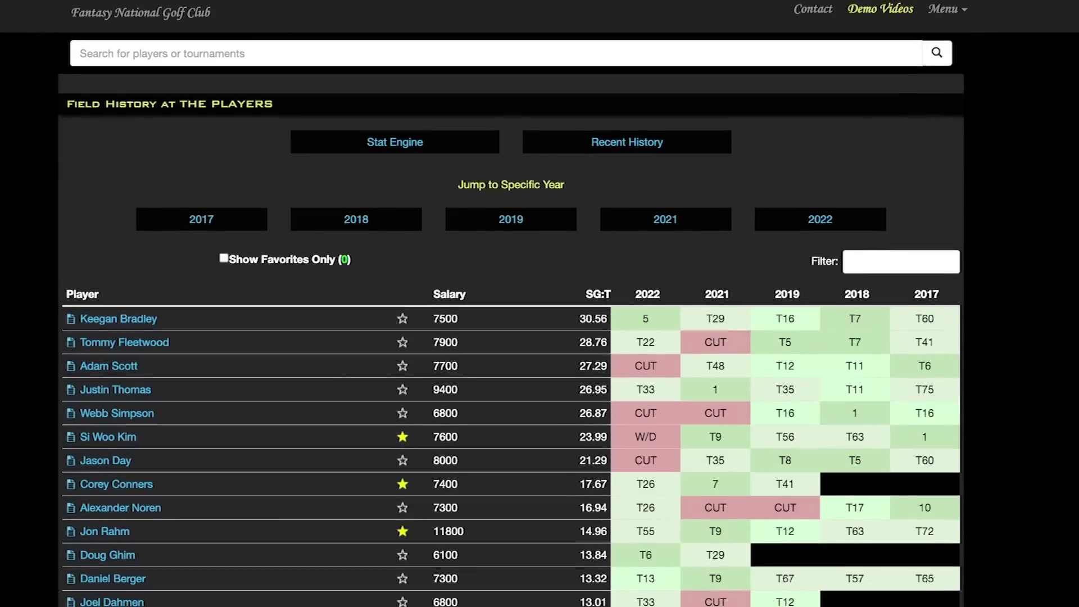
{"action": "left_click", "coordinate": [597, 294]}
{"action": "scroll", "coordinate": [512, 365], "scroll_direction": "down", "scroll_amount": 2}
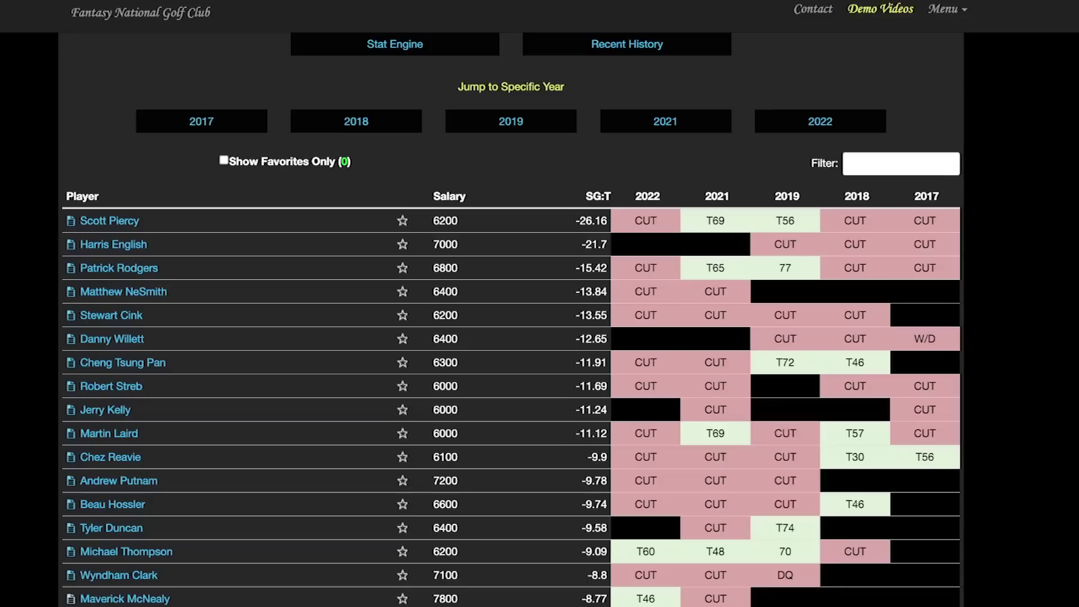
Open Harris English's player profile and examine his conditions breakdown, average strokes gained summary and recent event results.
{"action": "right_click", "coordinate": [113, 244]}
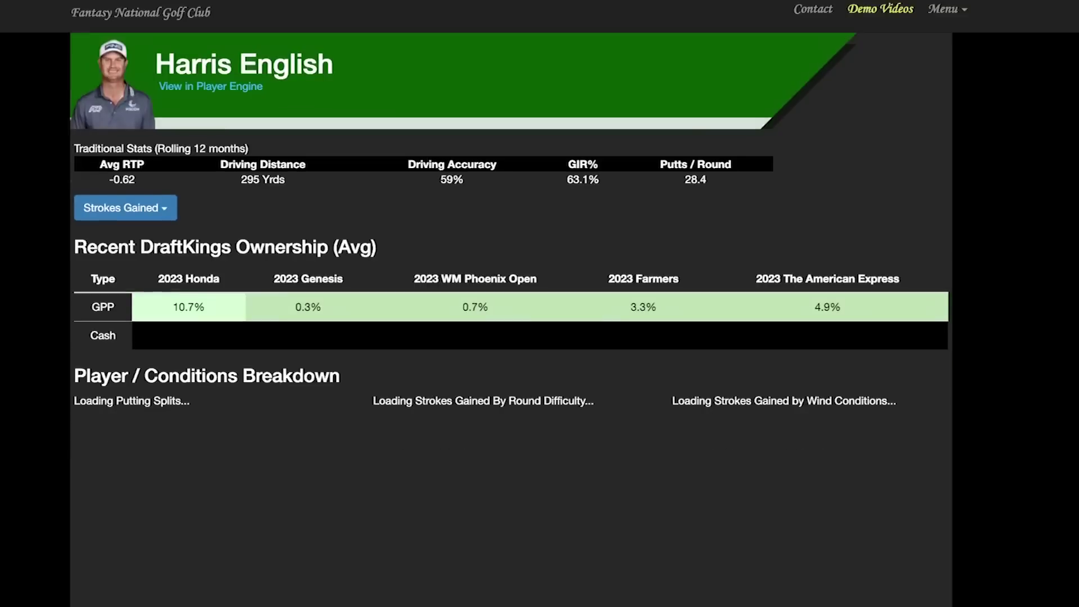
{"action": "scroll", "coordinate": [511, 315], "scroll_direction": "down", "scroll_amount": 2}
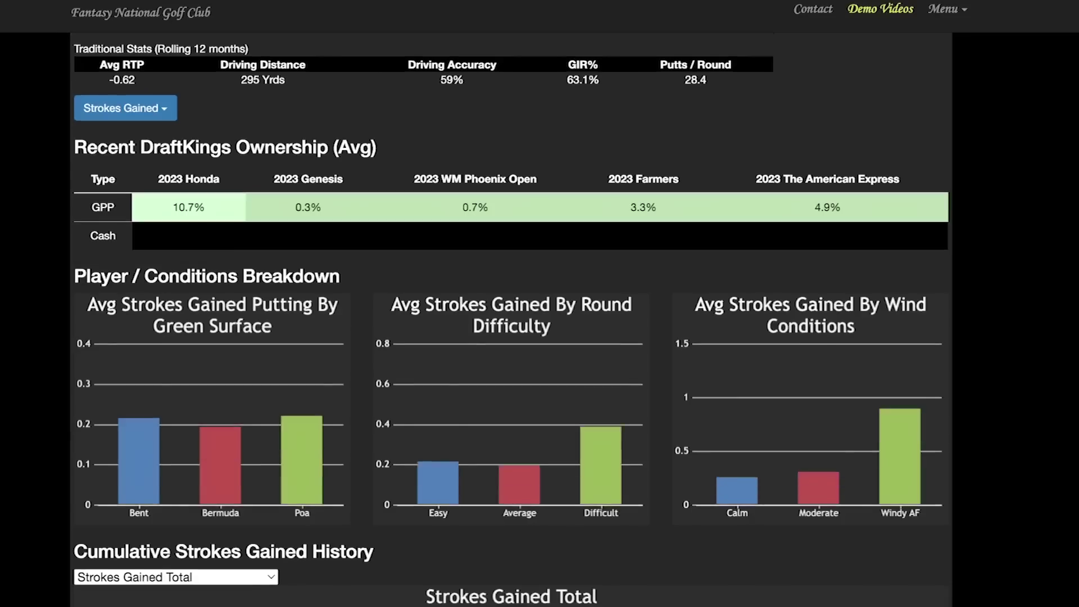
{"action": "scroll", "coordinate": [511, 315], "scroll_direction": "down", "scroll_amount": 8}
{"action": "scroll", "coordinate": [917, 371], "scroll_direction": "down", "scroll_amount": 3}
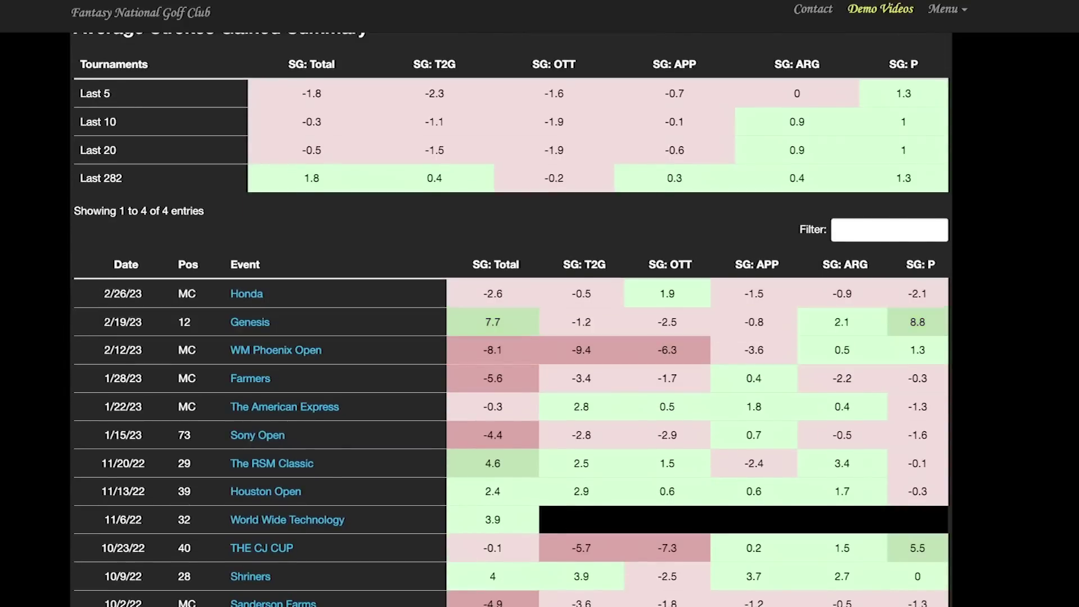
Sort Harris English's event results by finishing position, best first, and compare strokes gained before and at his top finishes.
{"action": "left_click", "coordinate": [187, 265]}
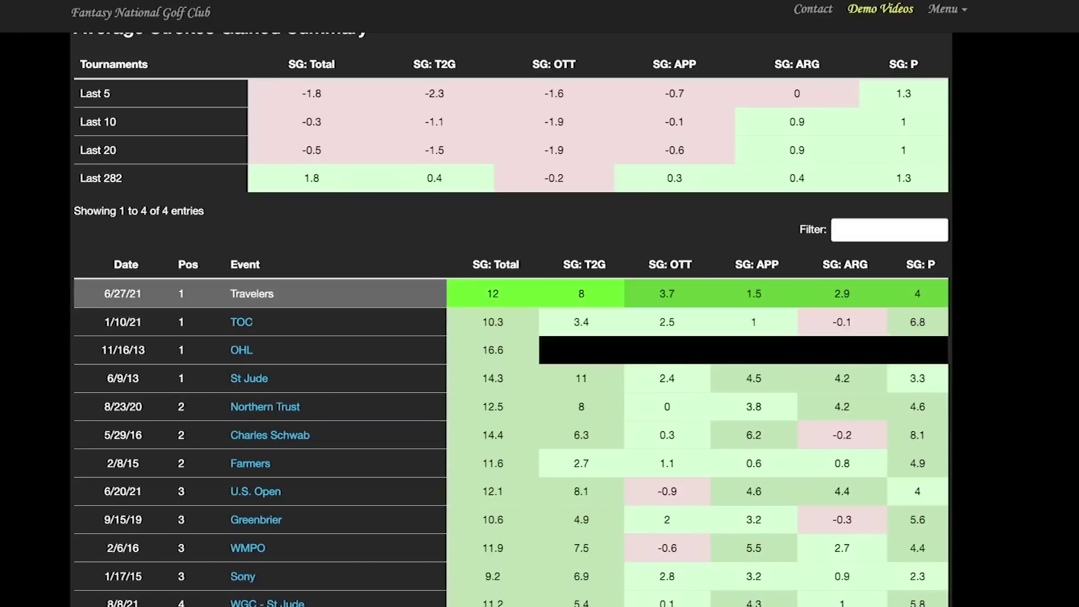
{"action": "mouse_move", "coordinate": [492, 321]}
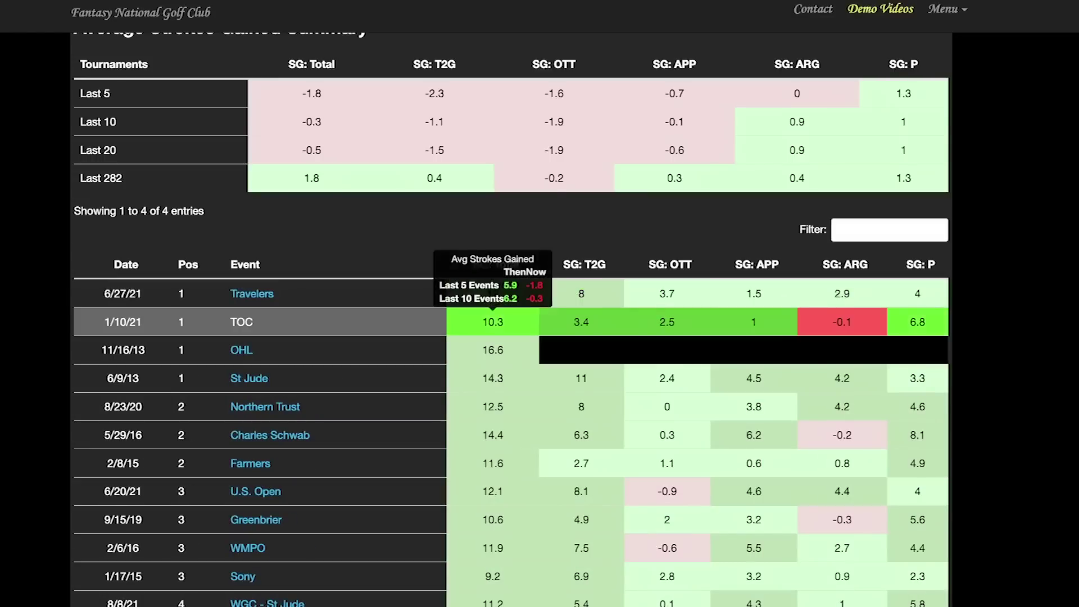
{"action": "mouse_move", "coordinate": [493, 350]}
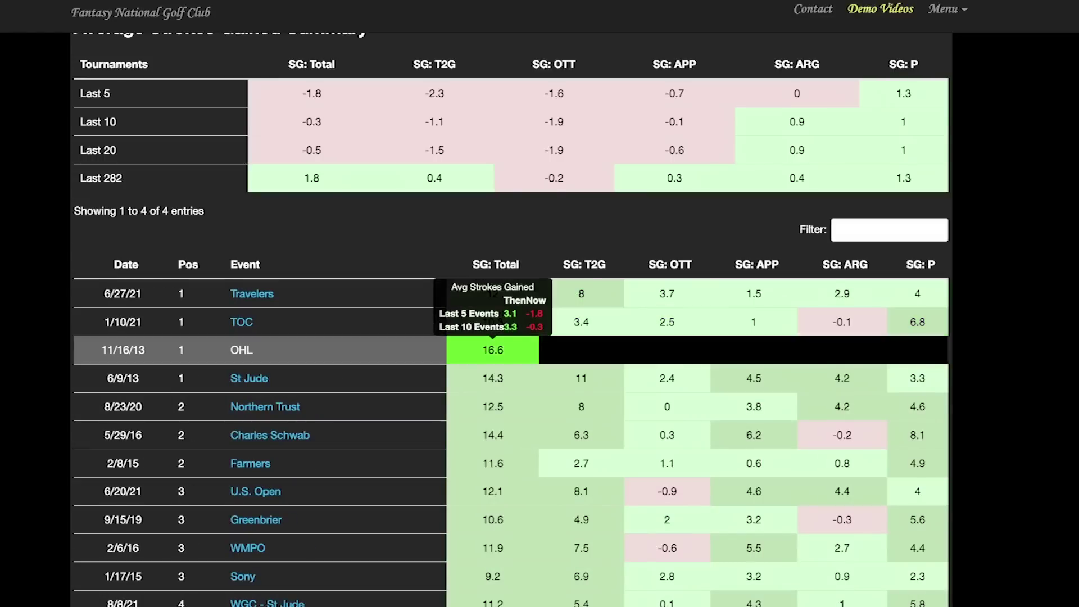
{"action": "mouse_move", "coordinate": [493, 377]}
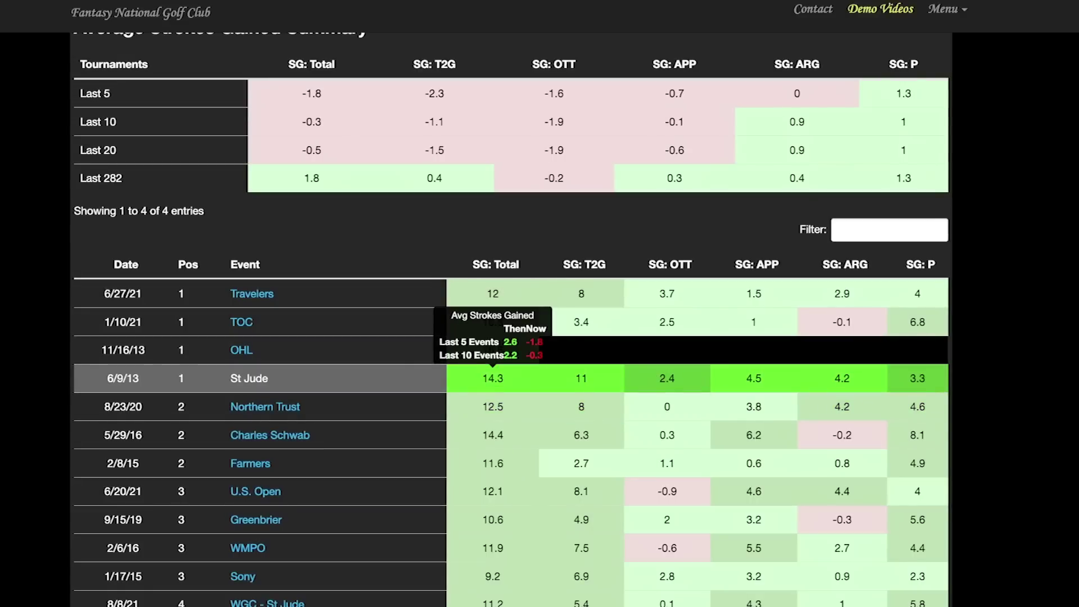
{"action": "scroll", "coordinate": [493, 378], "scroll_direction": "down", "scroll_amount": 2}
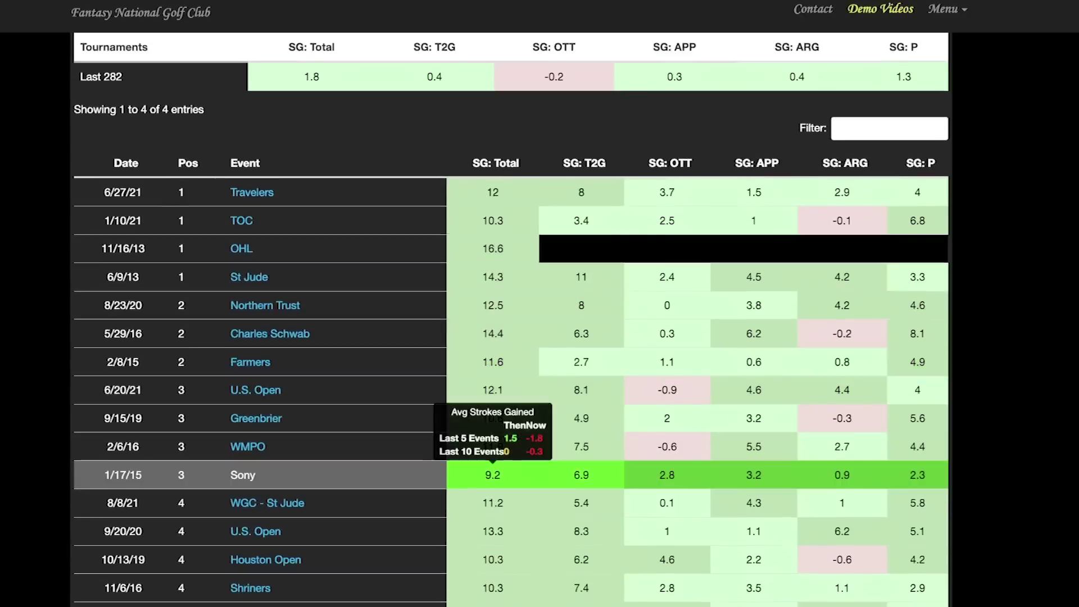
{"action": "mouse_move", "coordinate": [493, 503]}
{"action": "mouse_move", "coordinate": [581, 502]}
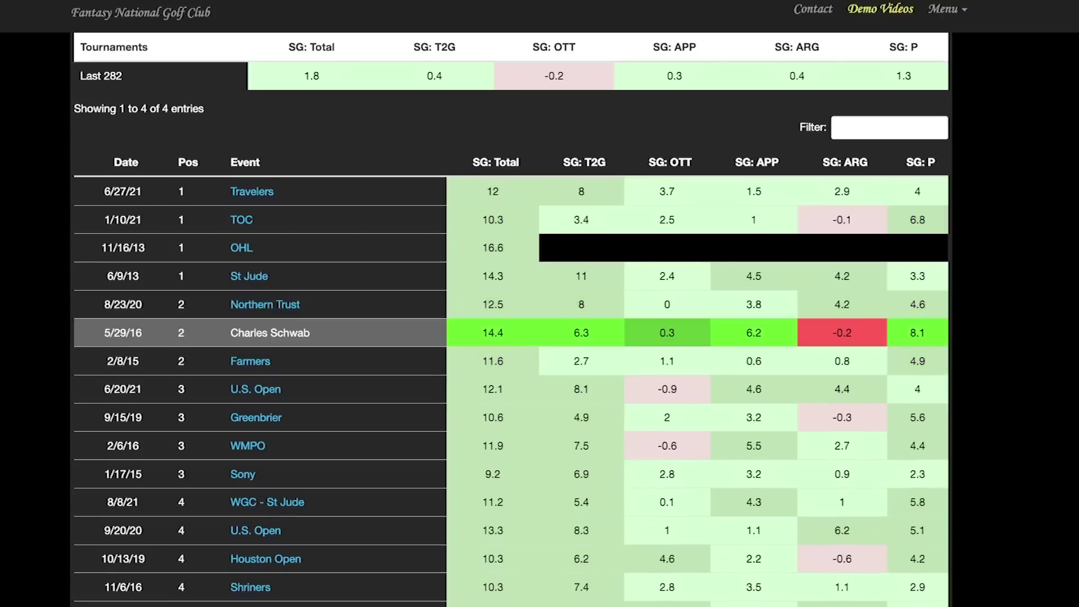
Return to the 2023 THE PLAYERS custom stat model and review the stat ranks of its highest-ranked golfers.
{"action": "scroll", "coordinate": [512, 220], "scroll_direction": "up", "scroll_amount": 1}
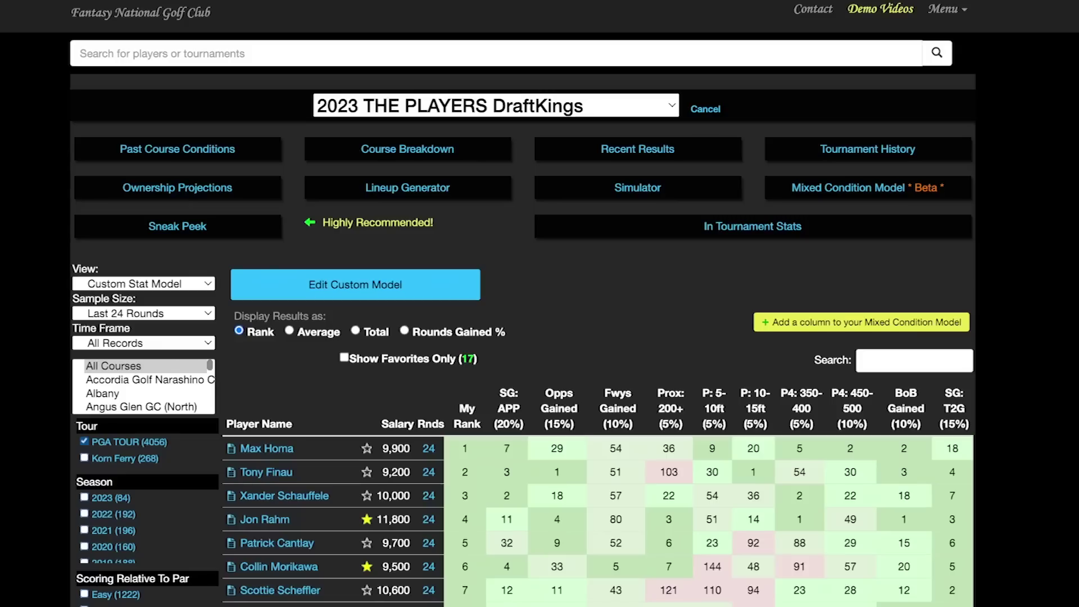
{"action": "scroll", "coordinate": [523, 337], "scroll_direction": "down", "scroll_amount": 2}
{"action": "scroll", "coordinate": [523, 337], "scroll_direction": "down", "scroll_amount": 4}
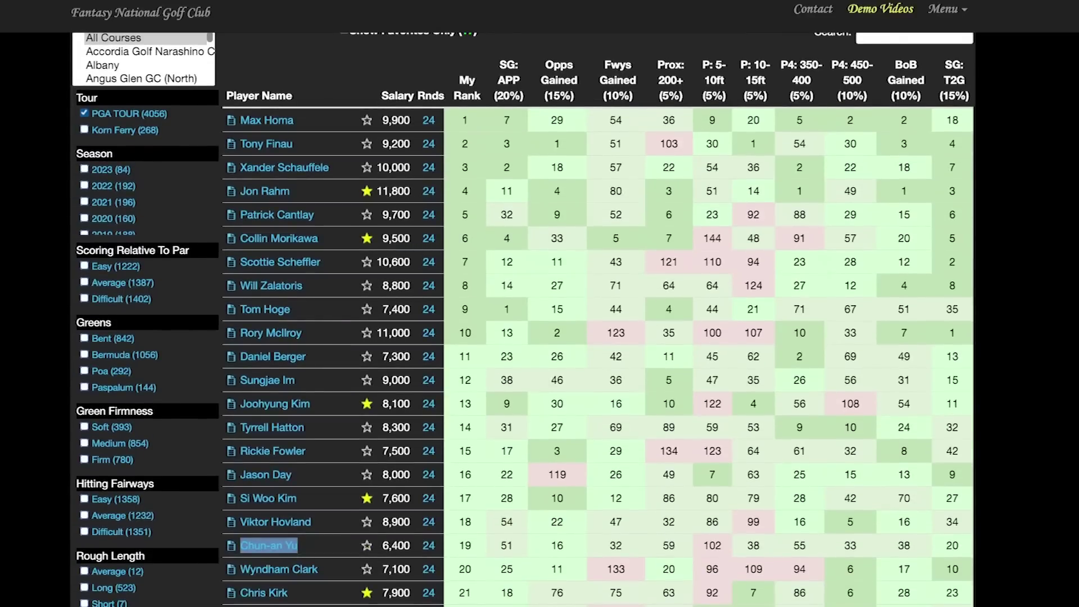
{"action": "scroll", "coordinate": [596, 380], "scroll_direction": "down", "scroll_amount": 2}
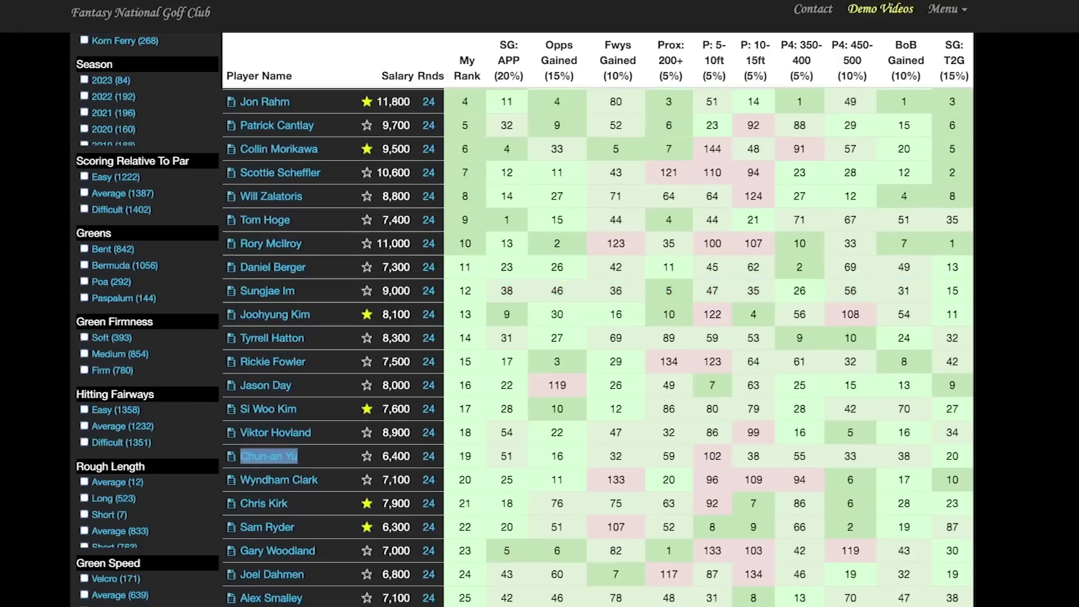
{"action": "scroll", "coordinate": [596, 291], "scroll_direction": "up", "scroll_amount": 3}
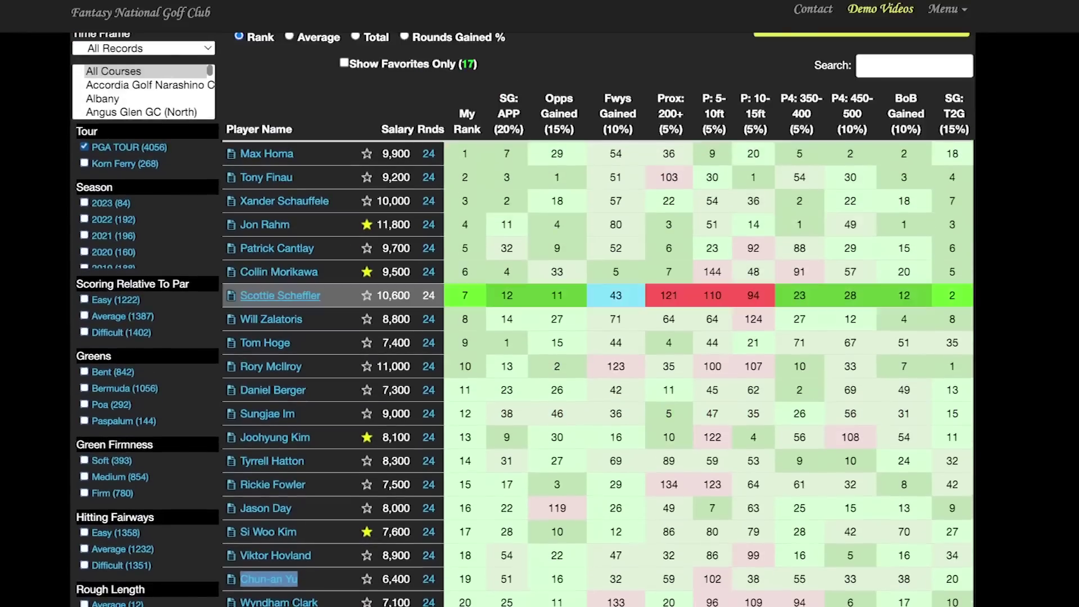
{"action": "scroll", "coordinate": [596, 298], "scroll_direction": "down", "scroll_amount": 1}
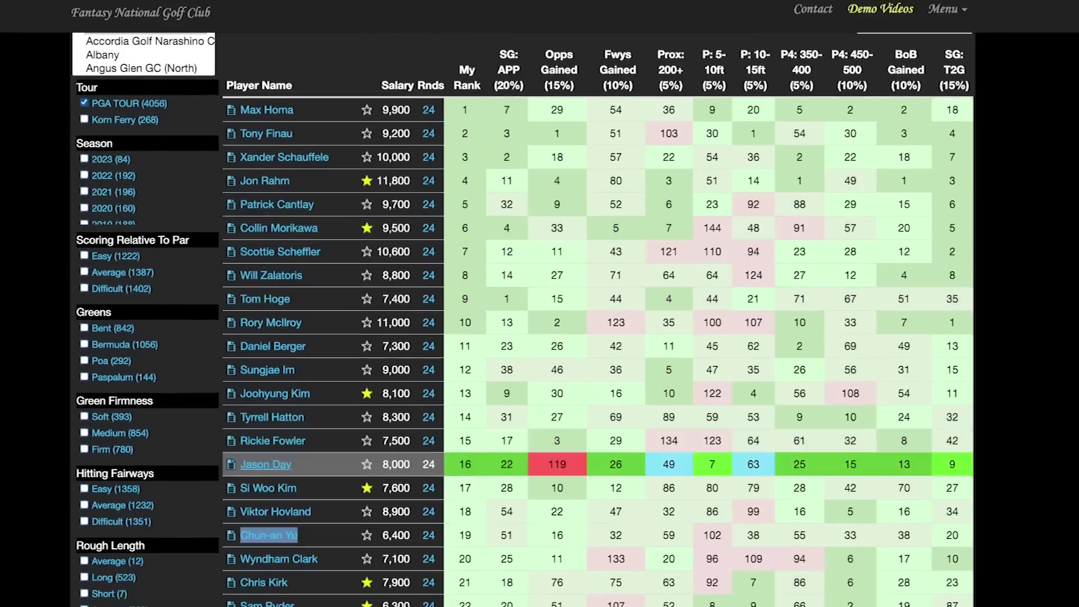
Open Si Woo Kim's player profile and examine his average strokes gained summary and recent event results.
{"action": "right_click", "coordinate": [268, 488]}
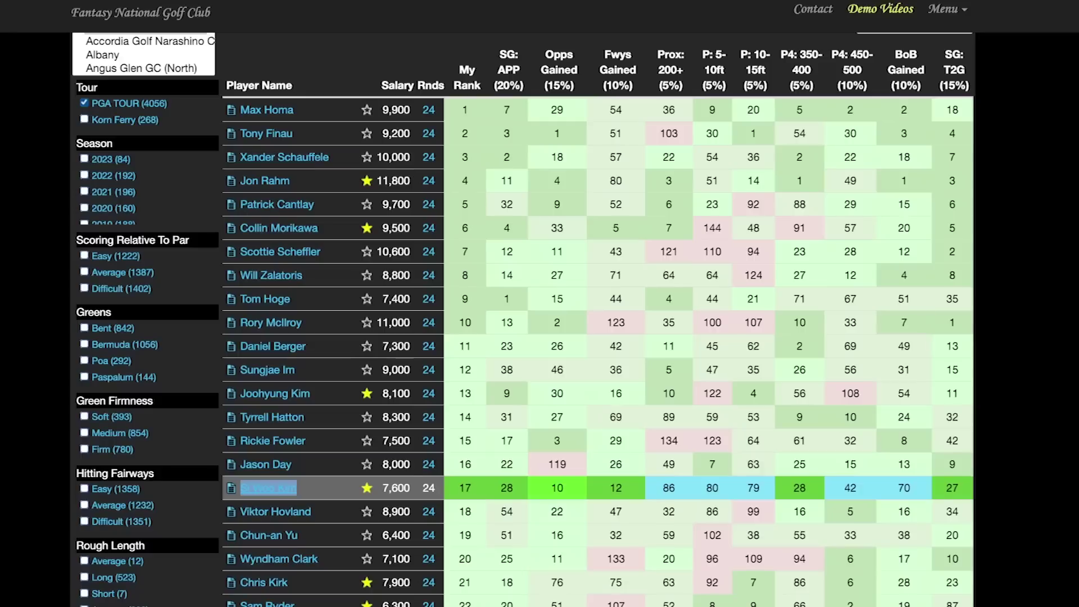
{"action": "left_click", "coordinate": [268, 488]}
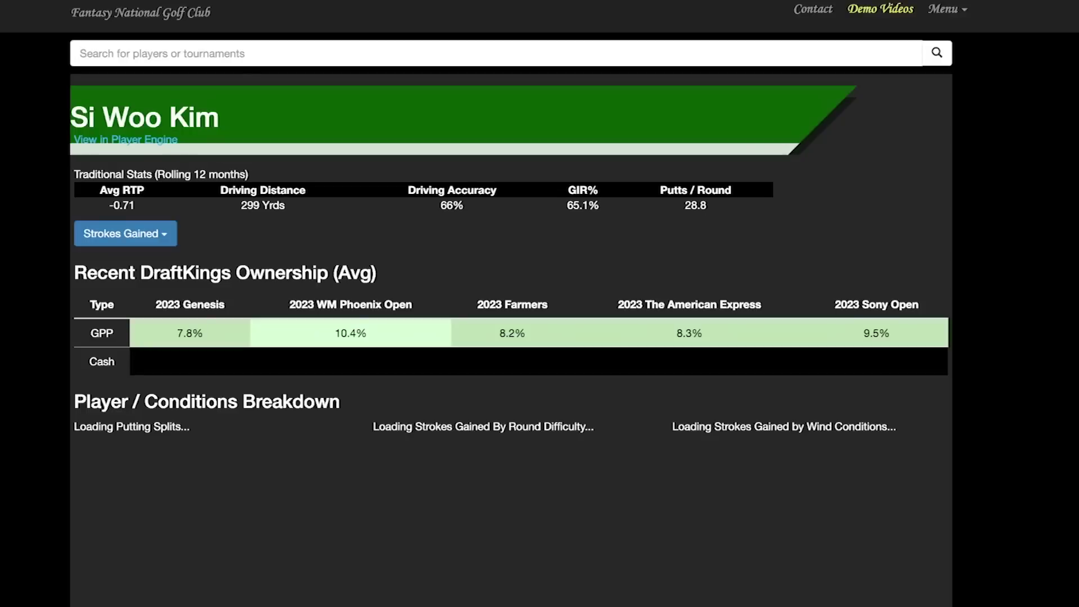
{"action": "scroll", "coordinate": [540, 304], "scroll_direction": "down", "scroll_amount": 15}
{"action": "scroll", "coordinate": [540, 303], "scroll_direction": "down", "scroll_amount": 6}
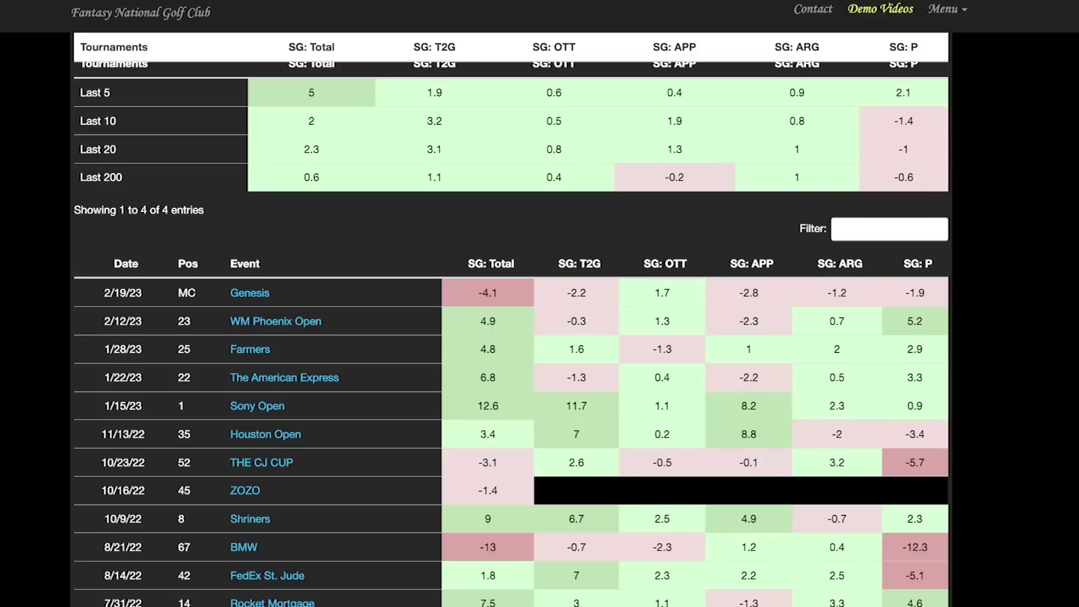
Filter Si Woo Kim's event results by "play" and examine his strokes gained by category at THE PLAYERS.
{"action": "left_click", "coordinate": [889, 229]}
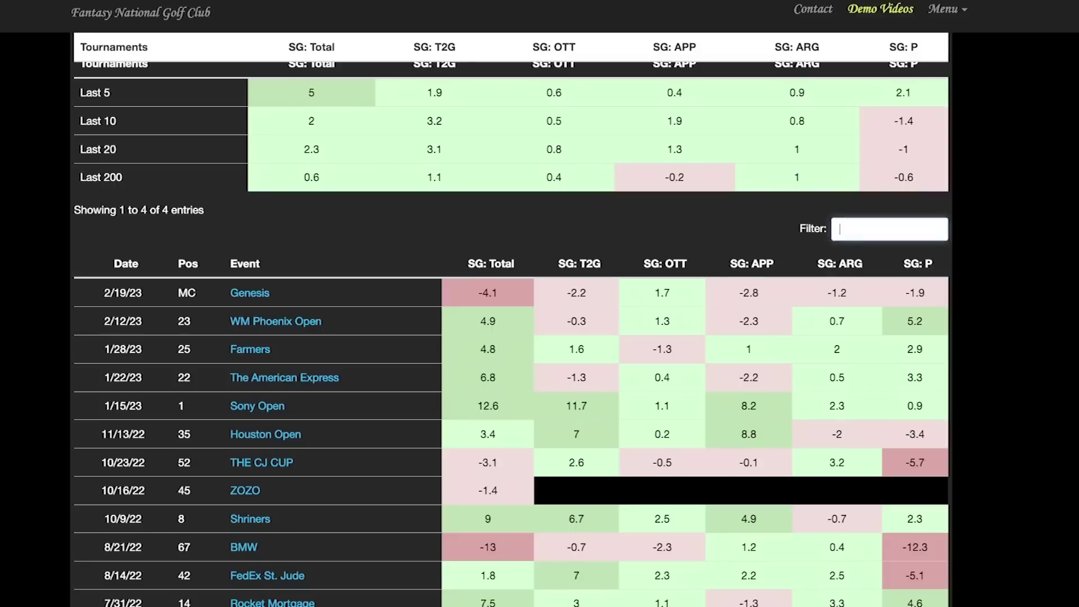
{"action": "type", "text": "play"}
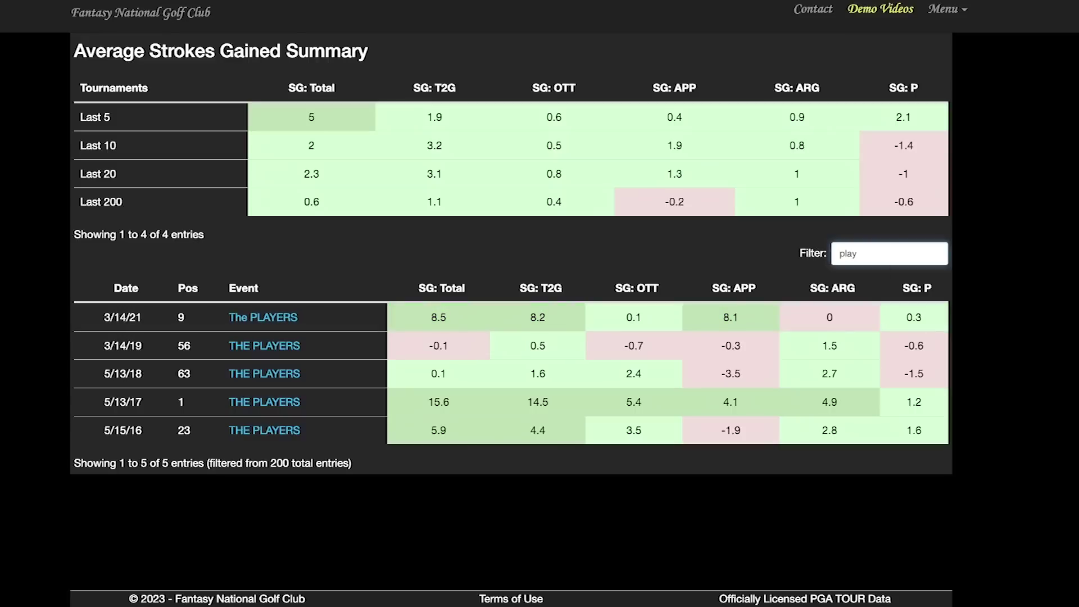
{"action": "mouse_move", "coordinate": [830, 317]}
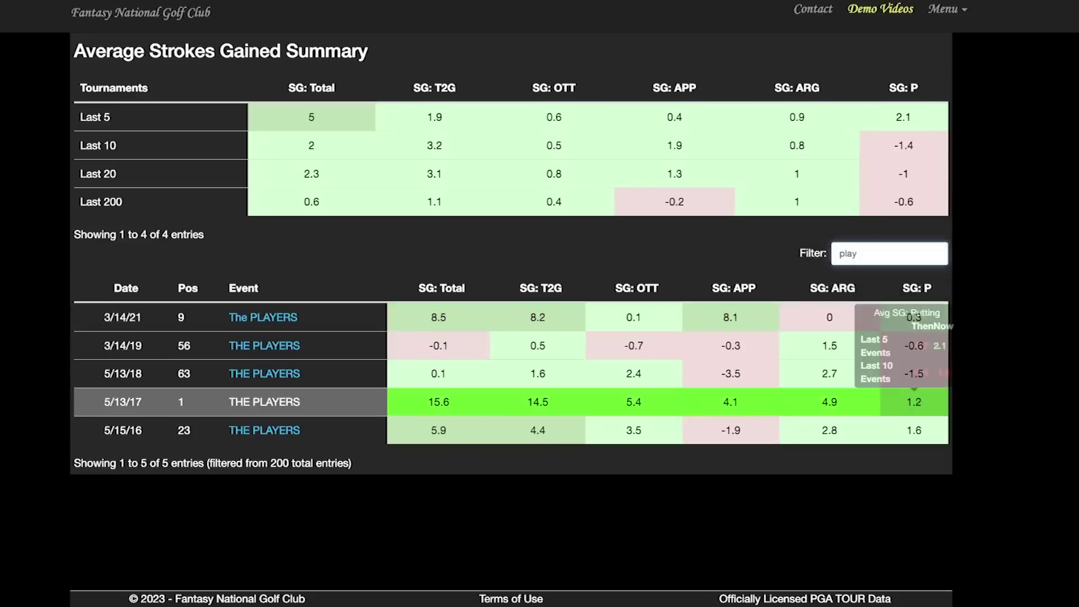
{"action": "mouse_move", "coordinate": [731, 430]}
{"action": "mouse_move", "coordinate": [731, 317]}
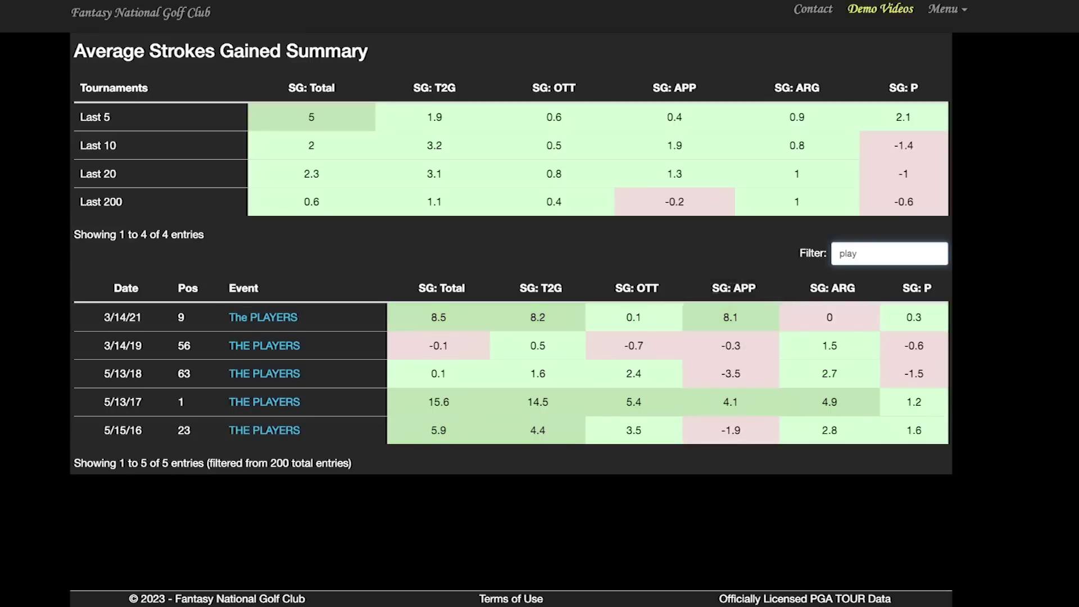
{"action": "mouse_move", "coordinate": [634, 345]}
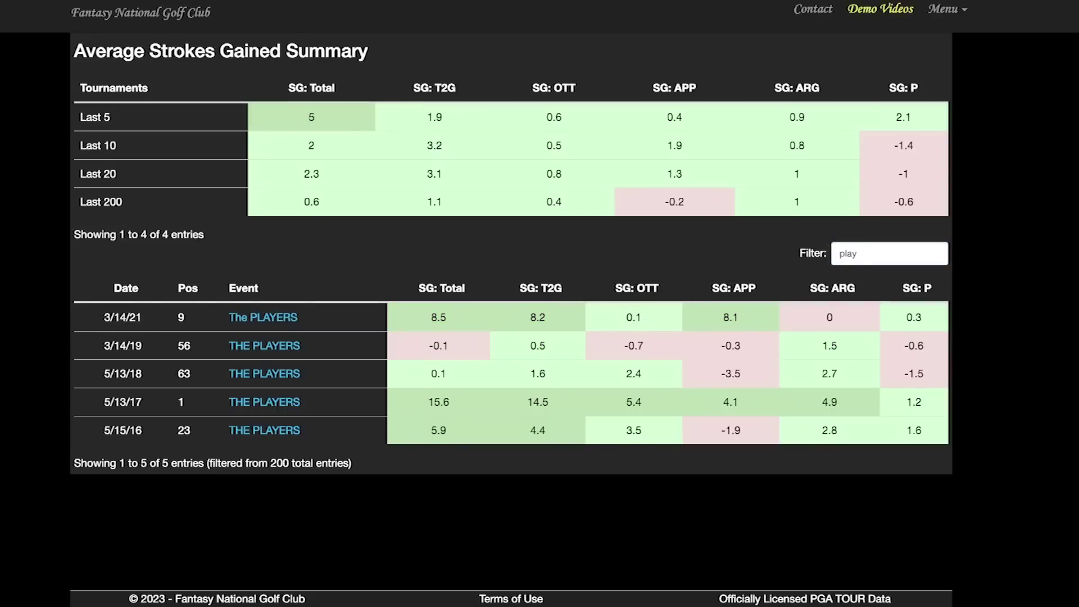
{"action": "key", "text": "ctrl+shift+Tab"}
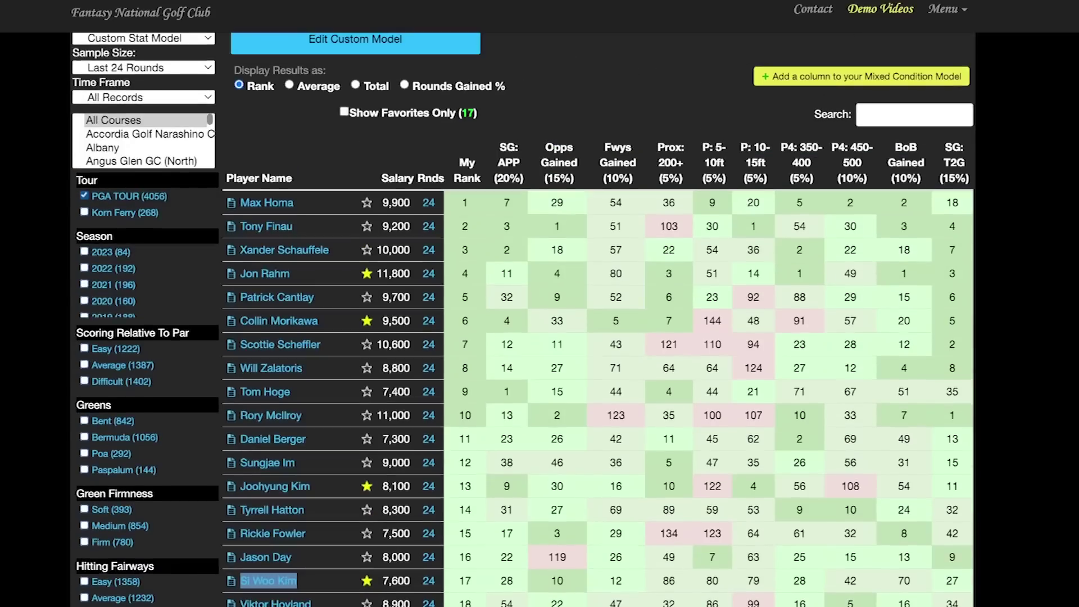
{"action": "scroll", "coordinate": [143, 141], "scroll_direction": "down", "scroll_amount": 5}
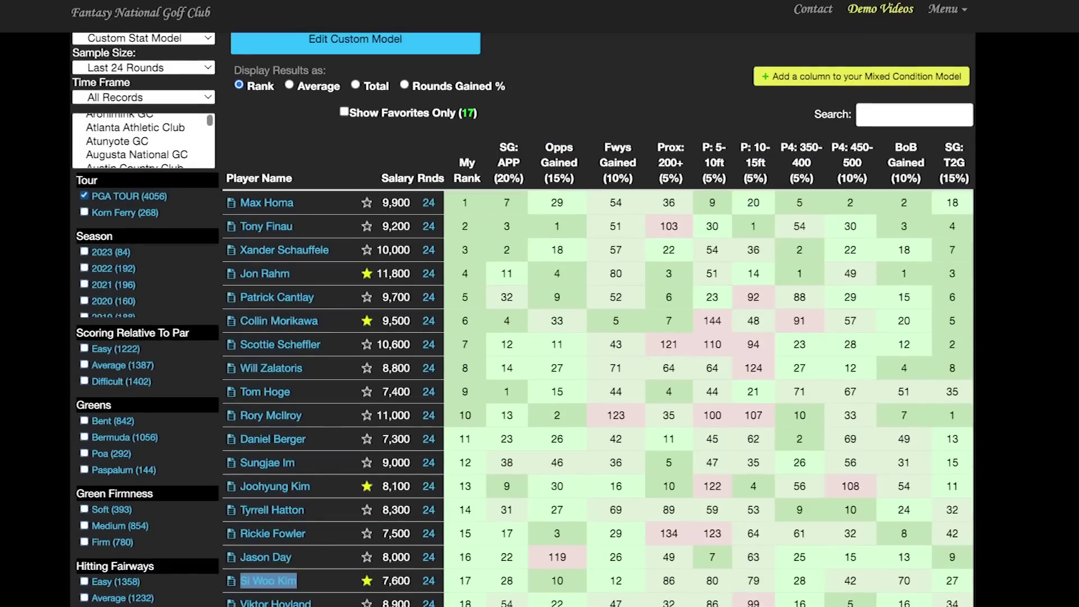
{"action": "scroll", "coordinate": [144, 140], "scroll_direction": "down", "scroll_amount": 1}
{"action": "scroll", "coordinate": [144, 140], "scroll_direction": "up", "scroll_amount": 6}
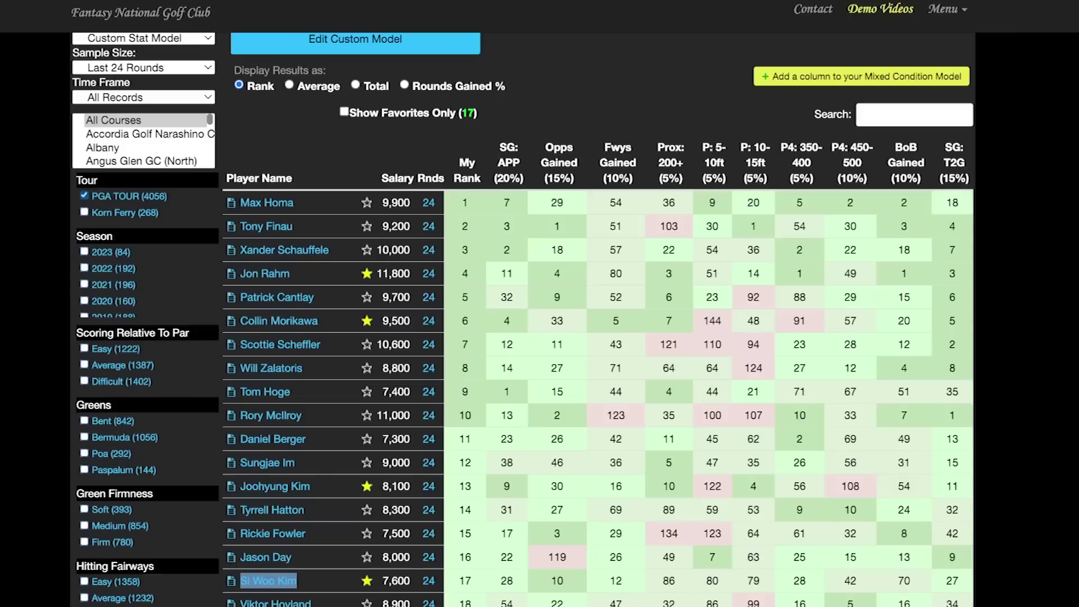
{"action": "scroll", "coordinate": [522, 320], "scroll_direction": "down", "scroll_amount": 2}
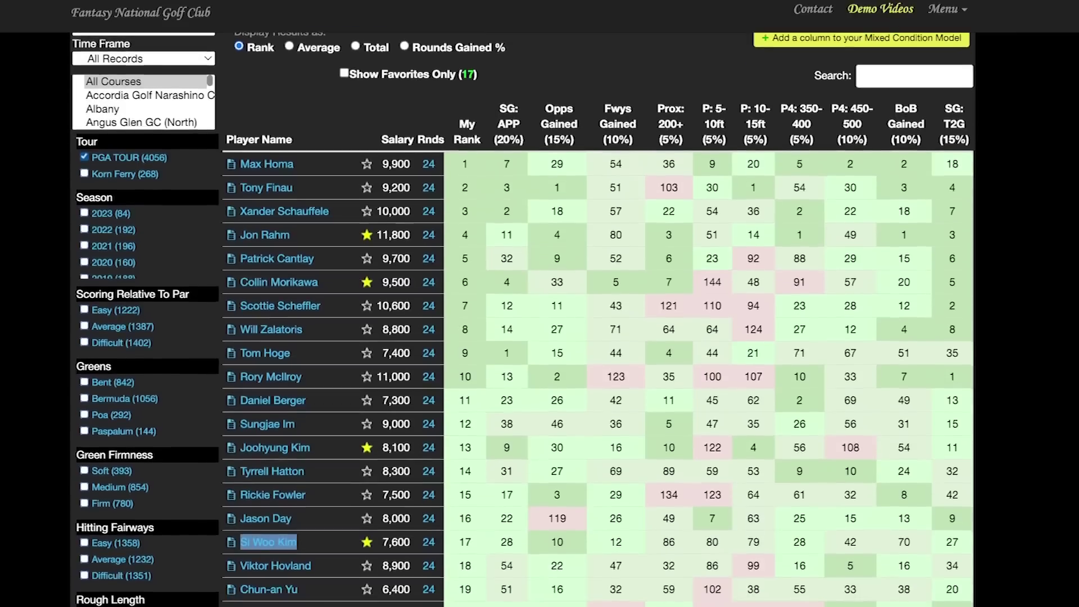
{"action": "scroll", "coordinate": [523, 321], "scroll_direction": "down", "scroll_amount": 1}
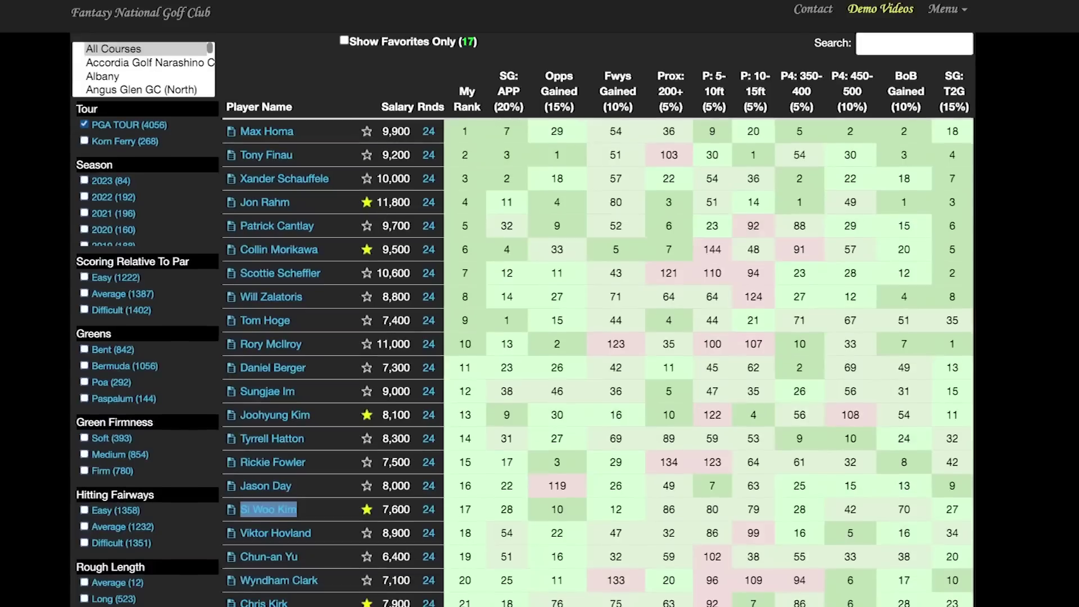
Open Joohyung Kim's player profile and examine his average strokes gained by green surface, round difficulty and wind conditions.
{"action": "scroll", "coordinate": [523, 320], "scroll_direction": "down", "scroll_amount": 1}
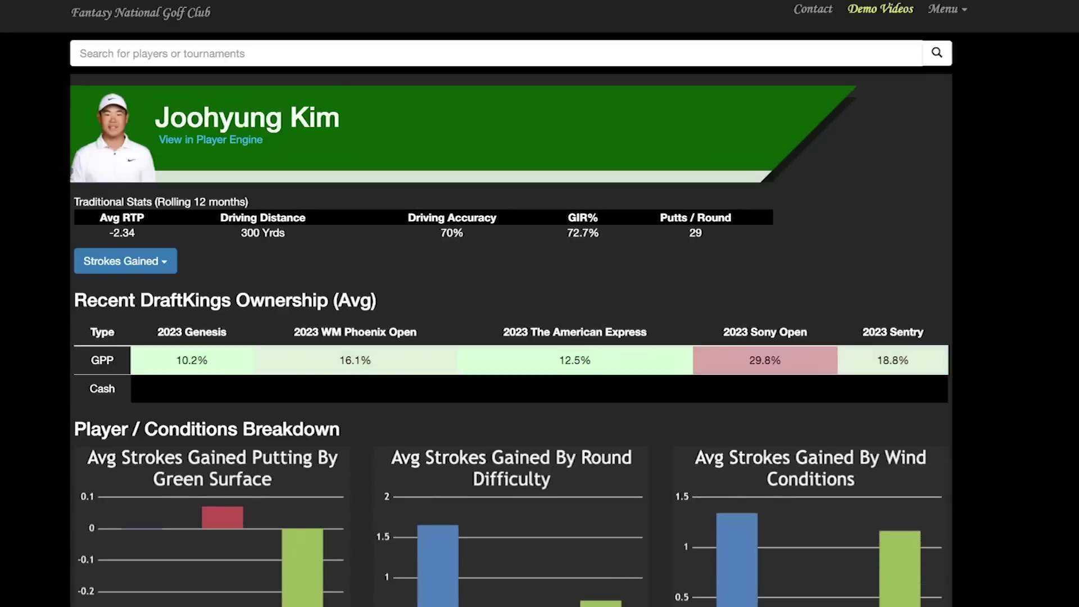
{"action": "scroll", "coordinate": [539, 304], "scroll_direction": "down", "scroll_amount": 9}
{"action": "scroll", "coordinate": [539, 303], "scroll_direction": "up", "scroll_amount": 3}
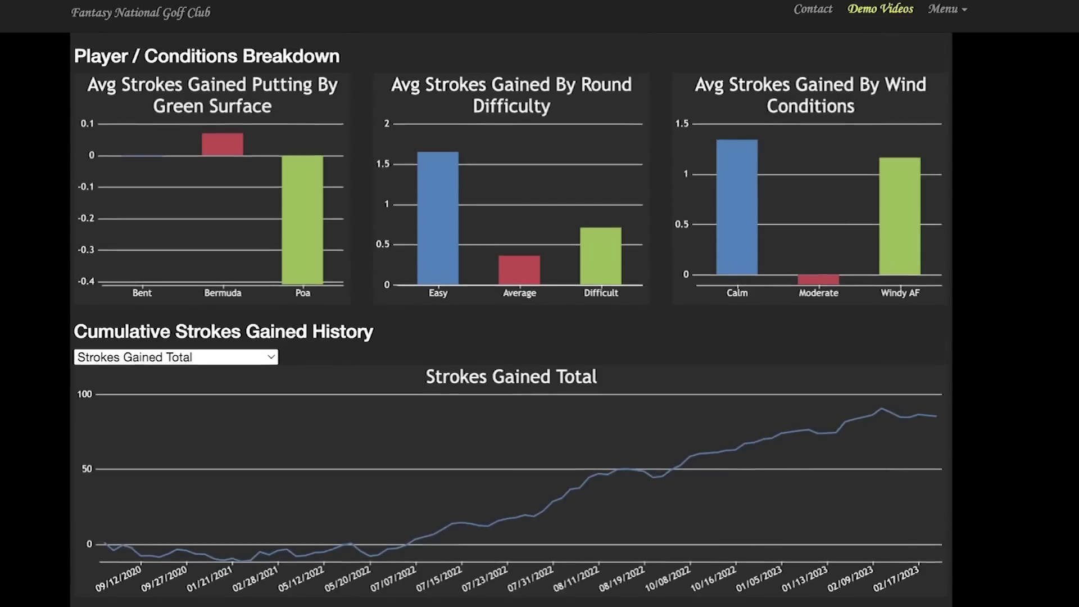
{"action": "mouse_move", "coordinate": [303, 180]}
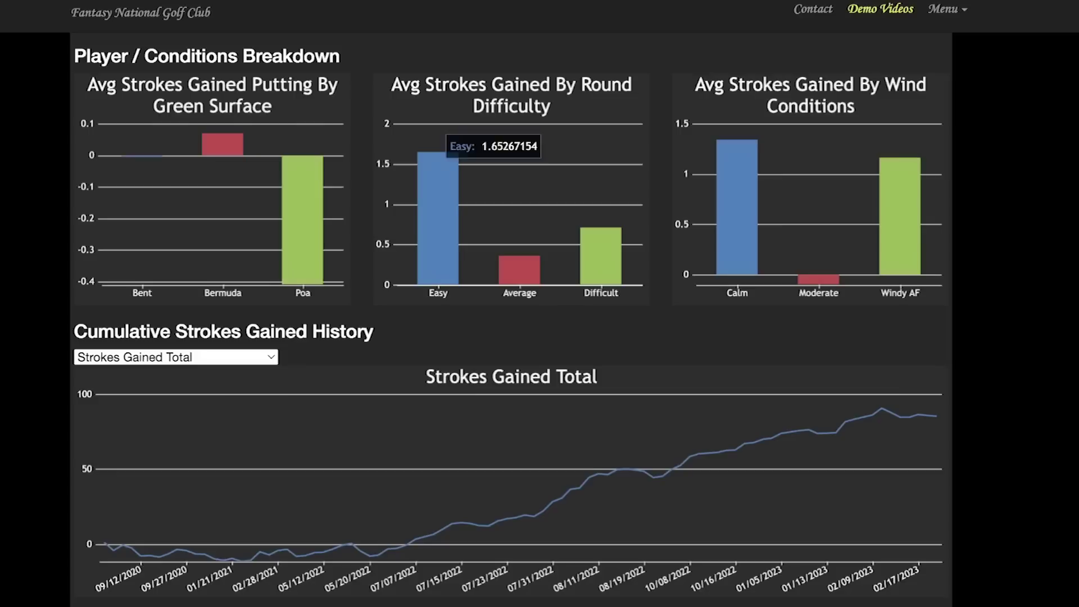
{"action": "mouse_move", "coordinate": [899, 163]}
{"action": "mouse_move", "coordinate": [739, 185]}
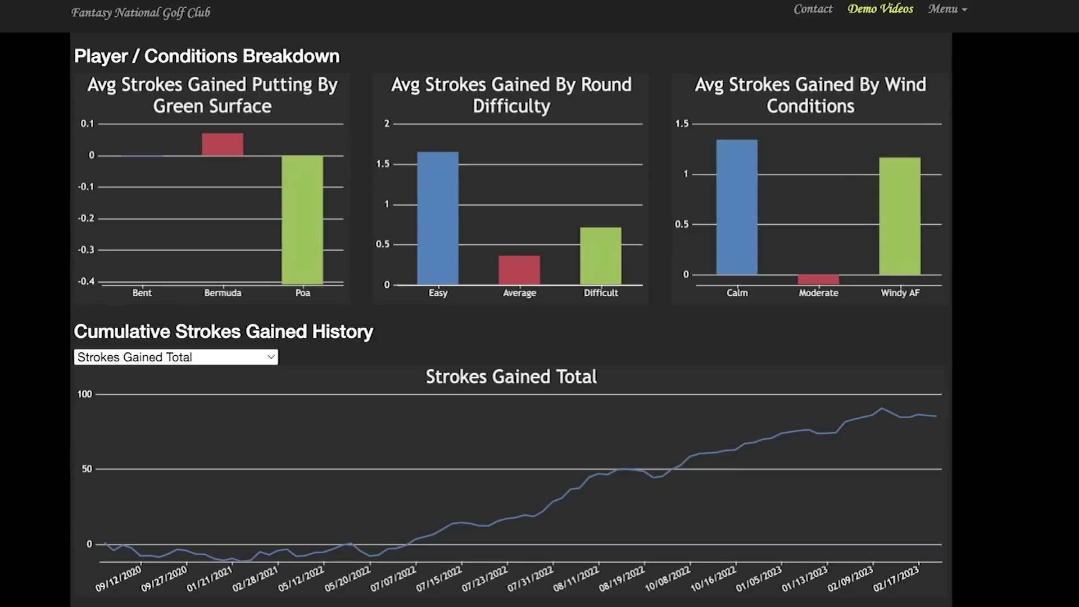
{"action": "mouse_move", "coordinate": [520, 264]}
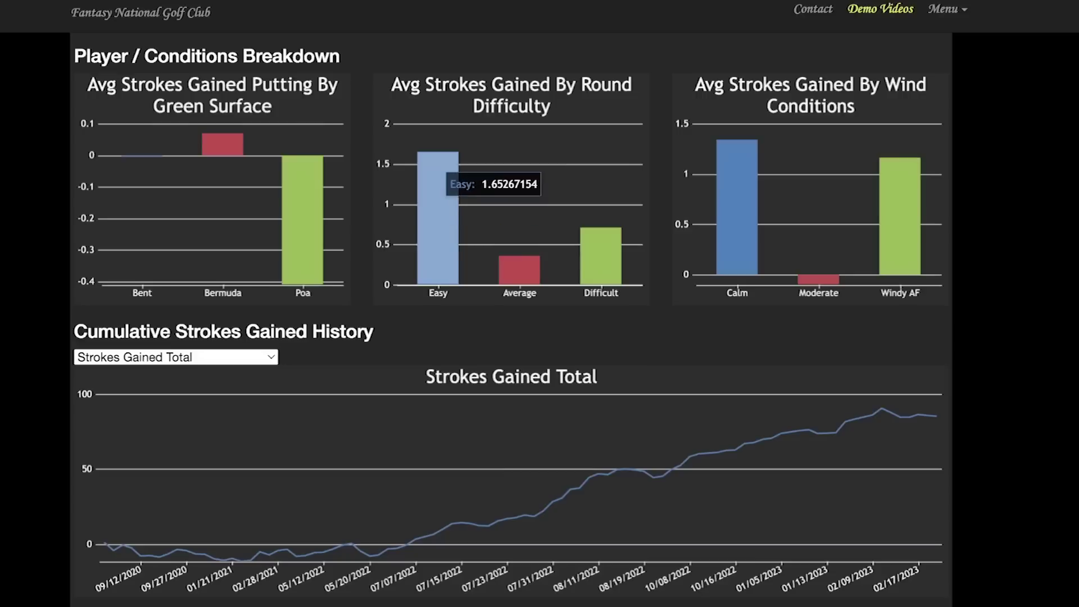
Examine Joohyung Kim's average strokes gained by round difficulty and his strokes gained by category in recent events.
{"action": "mouse_move", "coordinate": [442, 199]}
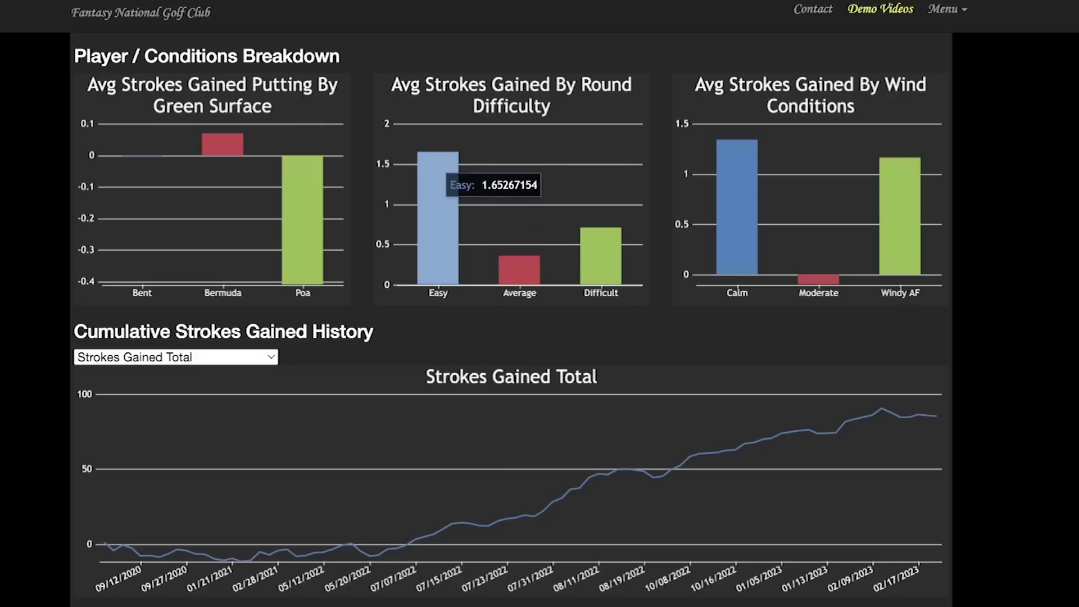
{"action": "mouse_move", "coordinate": [597, 262]}
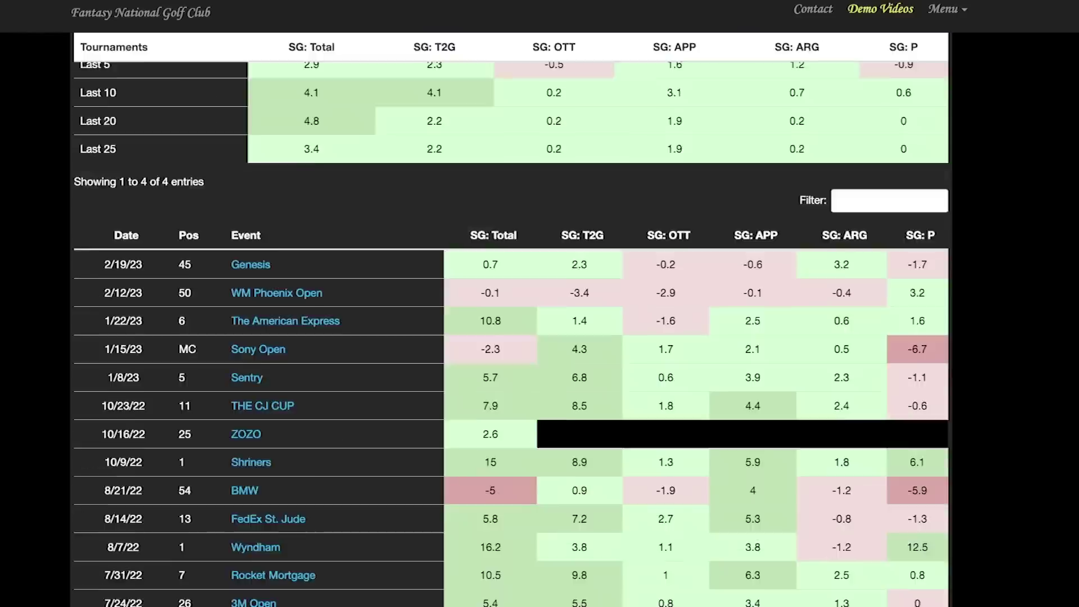
{"action": "scroll", "coordinate": [512, 319], "scroll_direction": "down", "scroll_amount": 3}
{"action": "scroll", "coordinate": [512, 320], "scroll_direction": "up", "scroll_amount": 1}
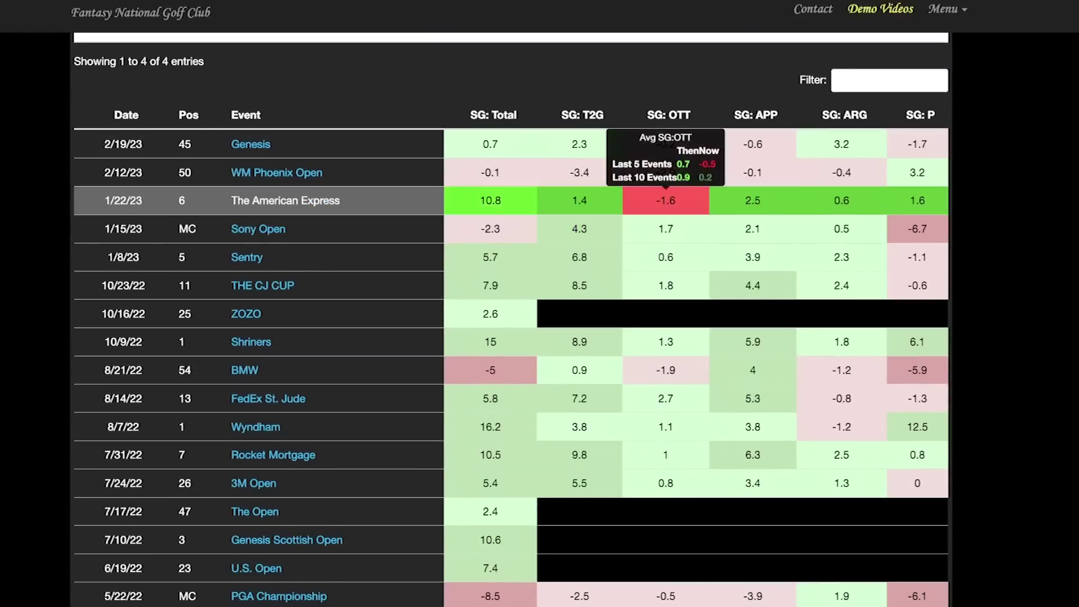
{"action": "mouse_move", "coordinate": [666, 144]}
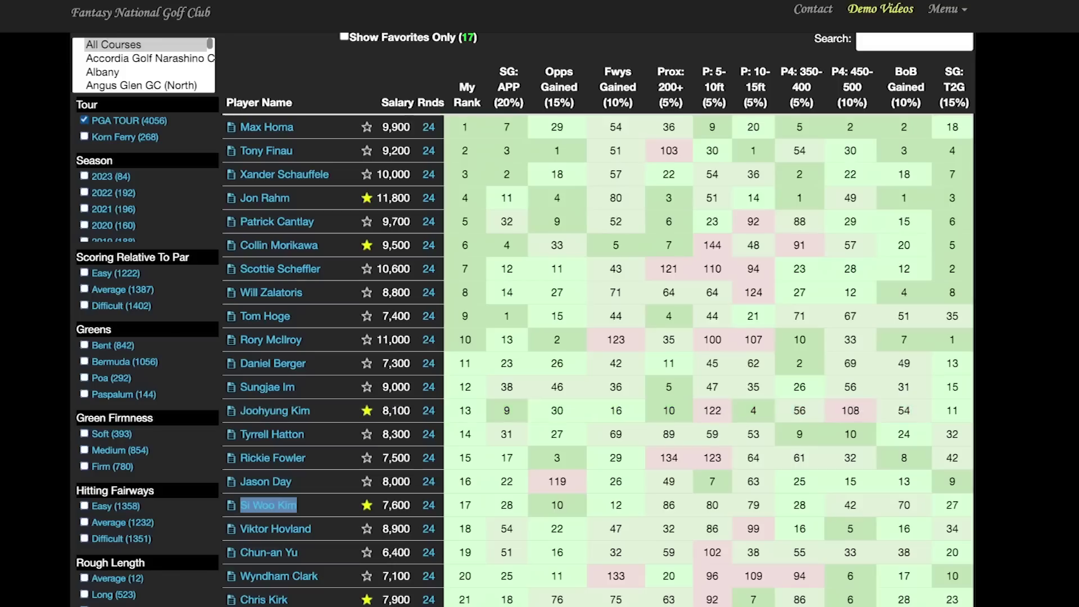
{"action": "left_click", "coordinate": [866, 40]}
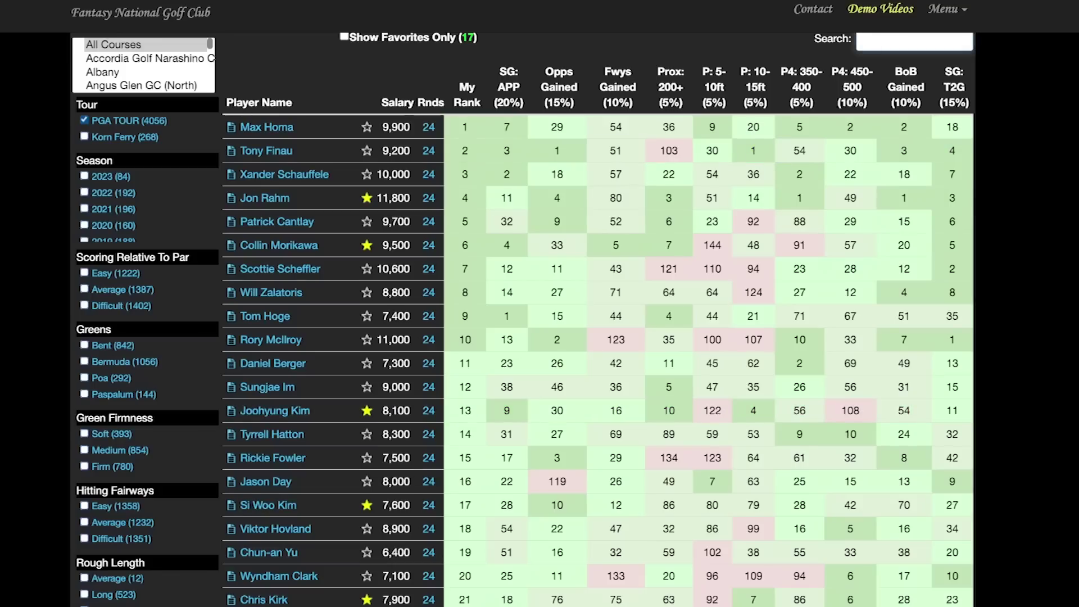
{"action": "type", "text": "tom"}
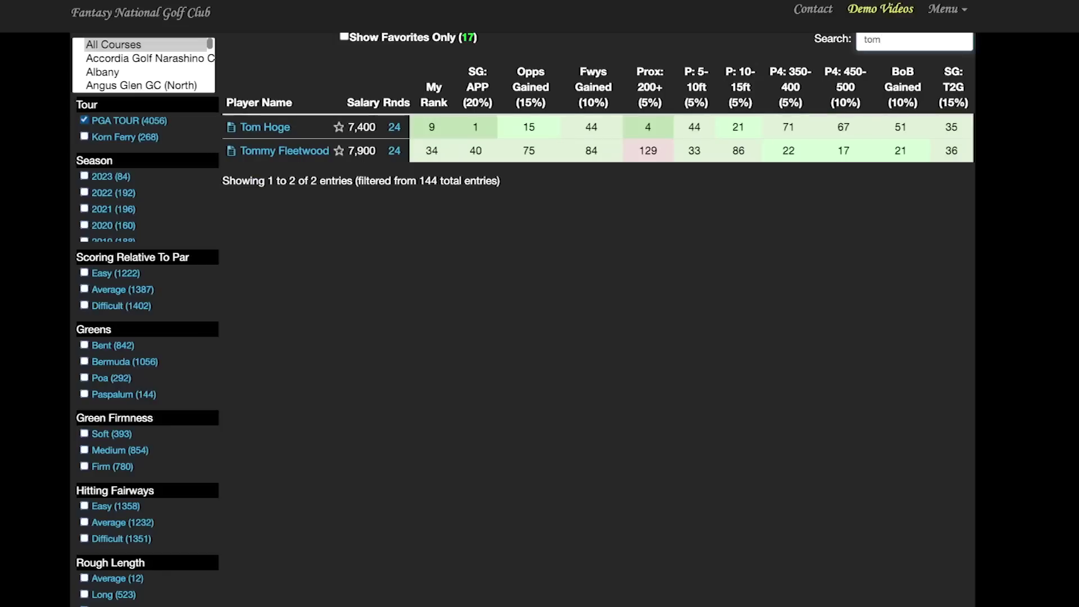
{"action": "key", "text": "BackSpace"}
{"action": "key", "text": "BackSpace"}
{"action": "key", "text": "BackSpace"}
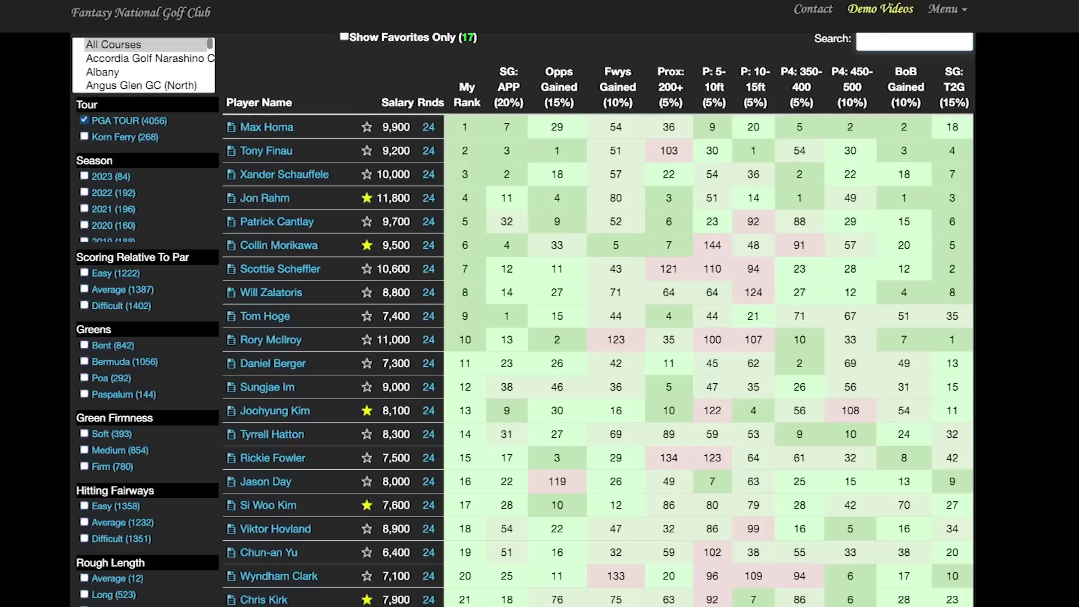
Search the custom stat model rankings for "kim" and examine Joohyung Kim's category ranks alongside his recent putting results.
{"action": "type", "text": "kim"}
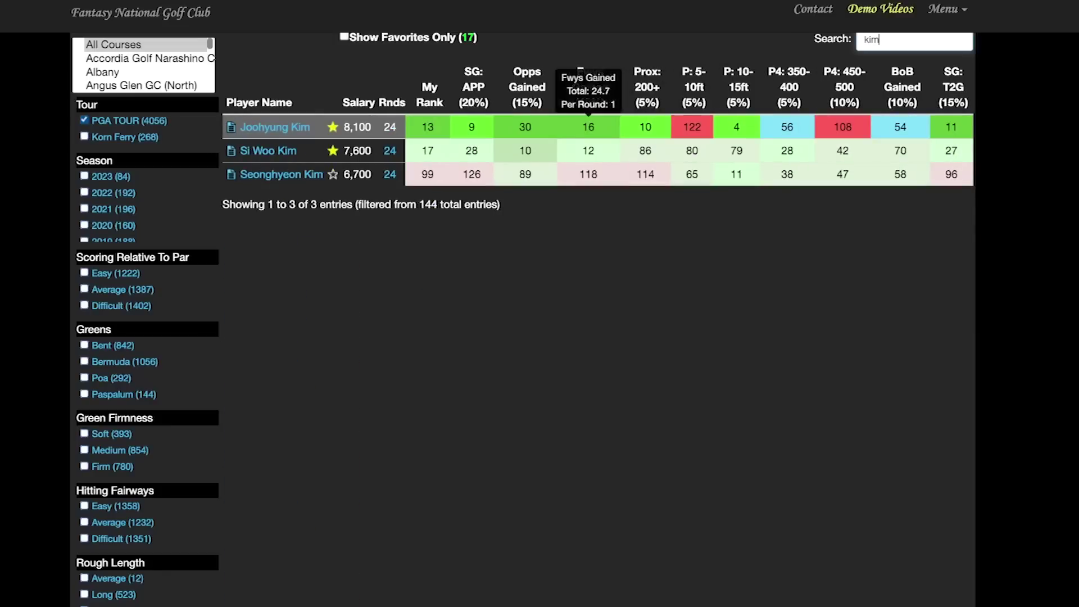
{"action": "mouse_move", "coordinate": [588, 150]}
{"action": "mouse_move", "coordinate": [588, 127]}
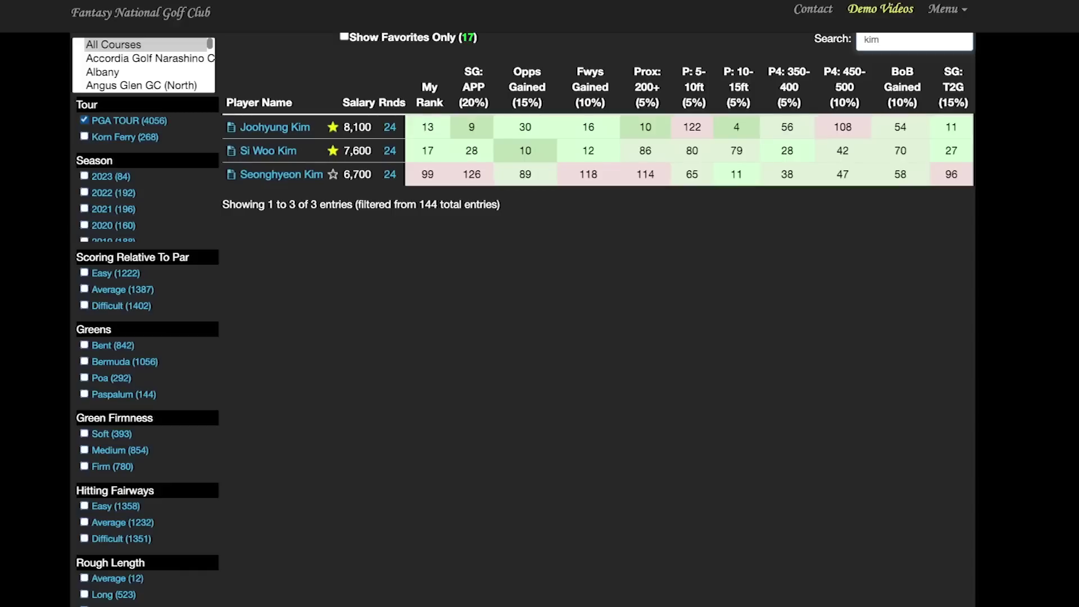
{"action": "scroll", "coordinate": [759, 135], "scroll_direction": "down", "scroll_amount": 1}
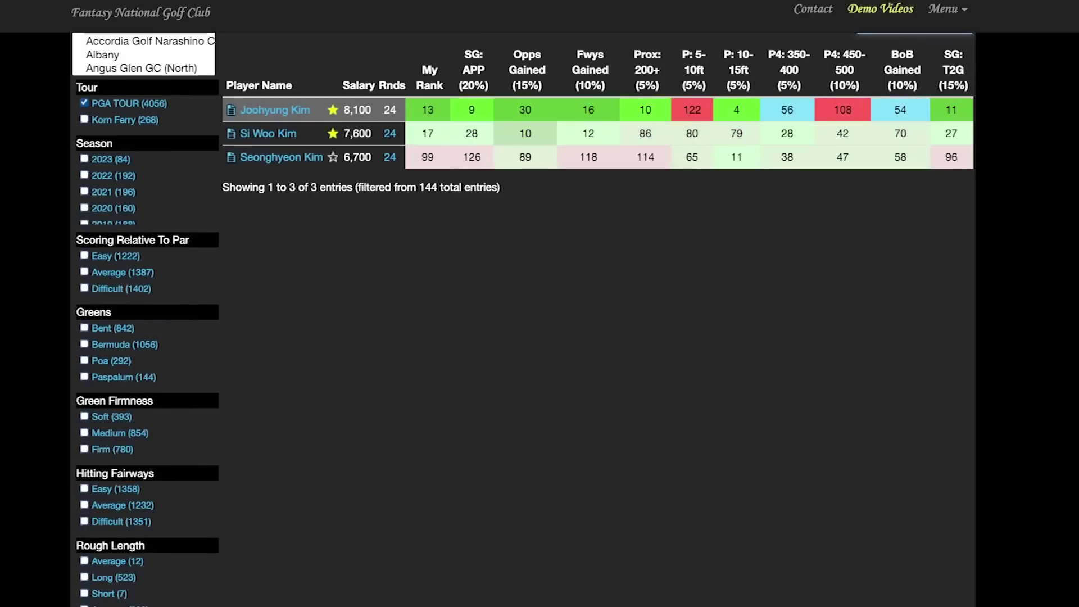
{"action": "mouse_move", "coordinate": [736, 110]}
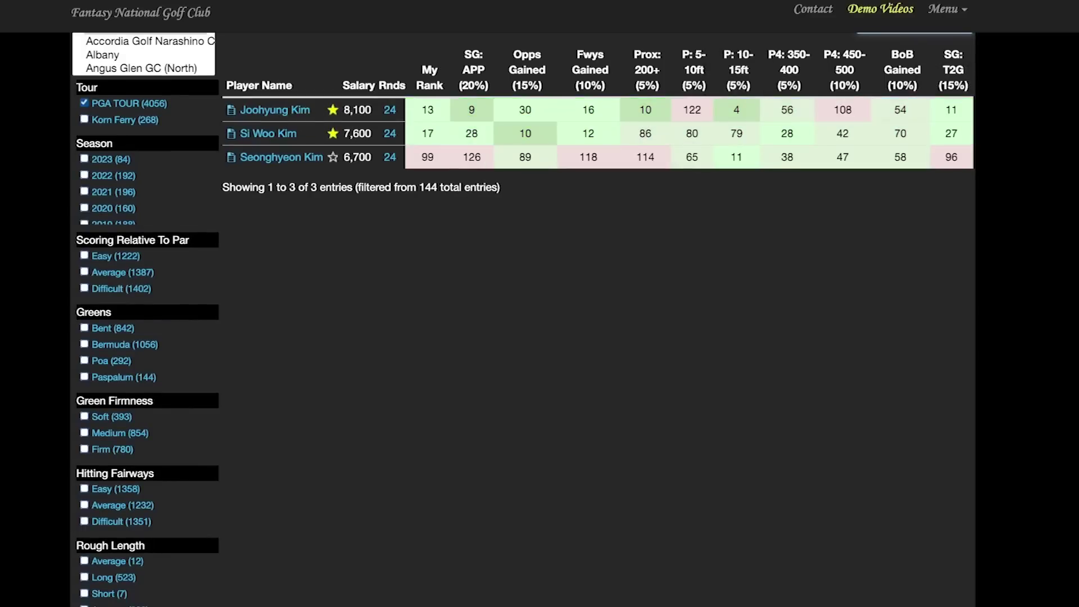
{"action": "mouse_move", "coordinate": [693, 110]}
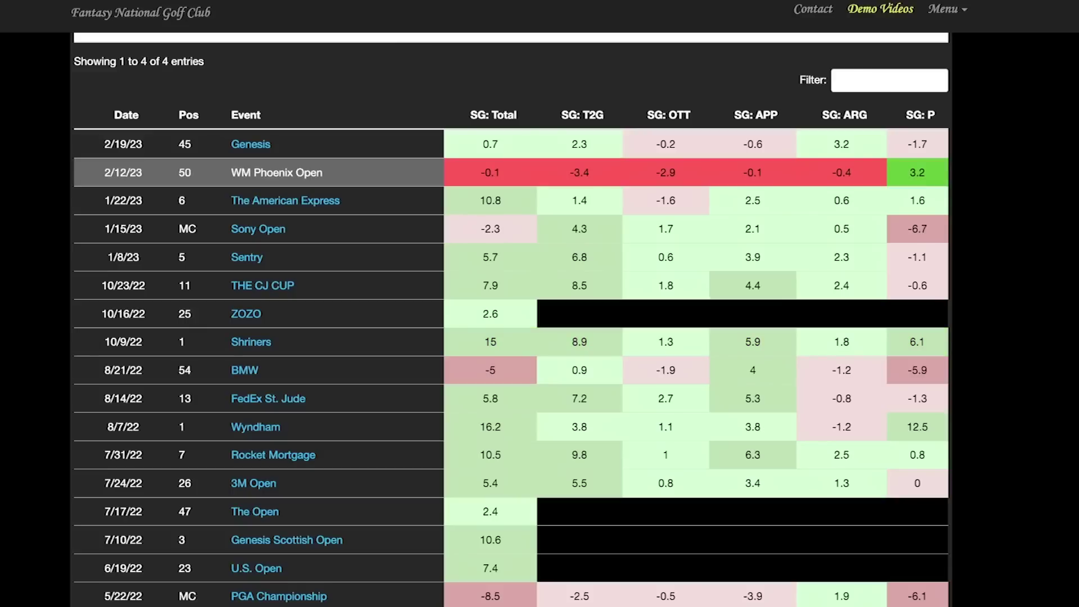
{"action": "mouse_move", "coordinate": [917, 200]}
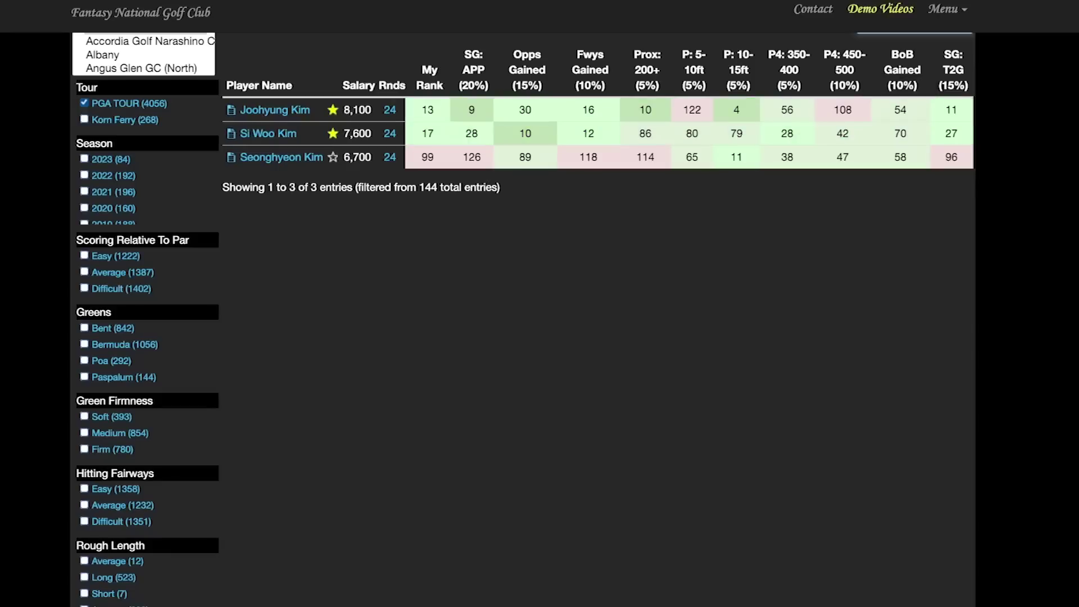
{"action": "mouse_move", "coordinate": [645, 110]}
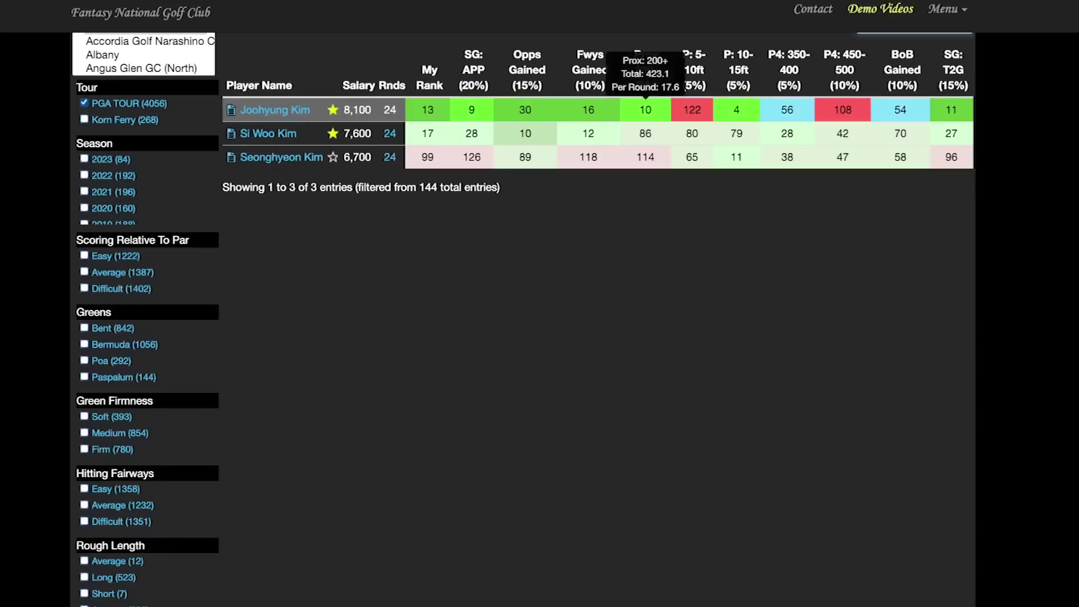
{"action": "mouse_move", "coordinate": [951, 157]}
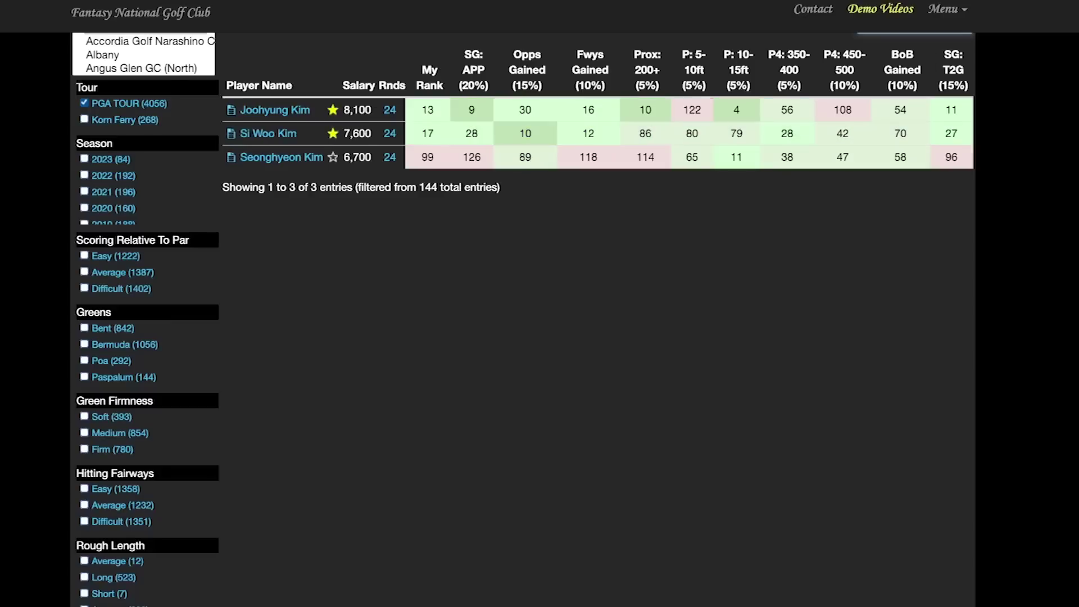
Clear the player search to show only favorites, and remove Byeong Hun An from the favorites.
{"action": "scroll", "coordinate": [524, 319], "scroll_direction": "up", "scroll_amount": 2}
{"action": "double_click", "coordinate": [872, 87]}
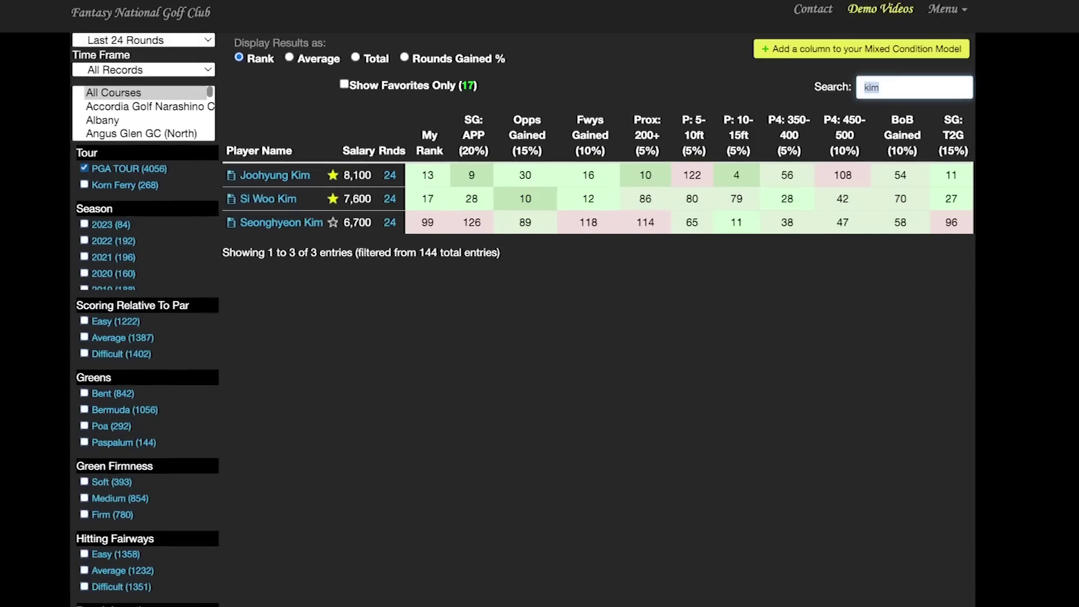
{"action": "key", "text": "BackSpace"}
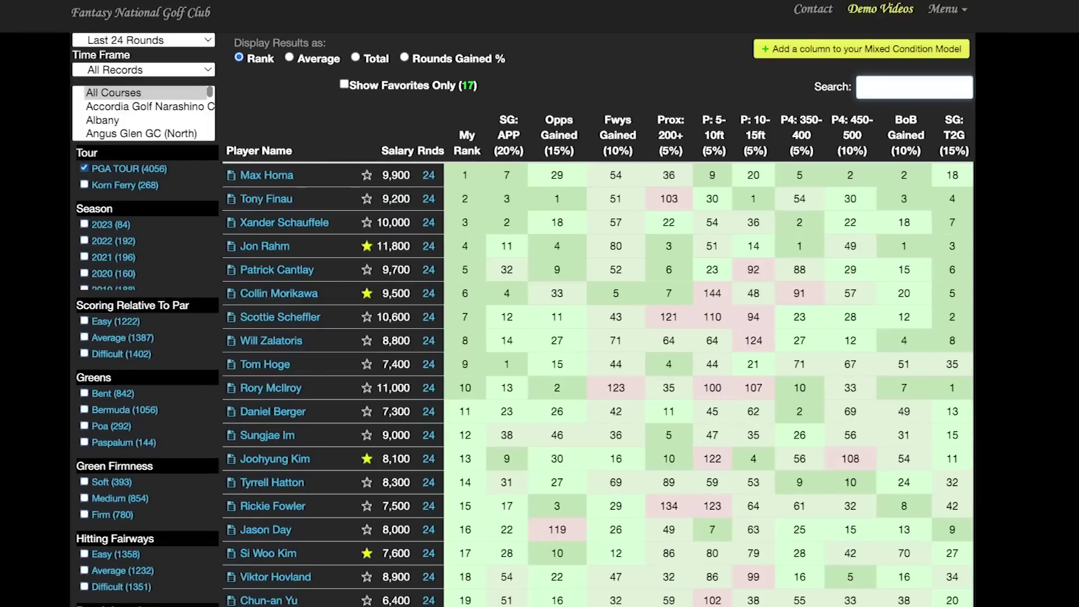
{"action": "left_click", "coordinate": [344, 84]}
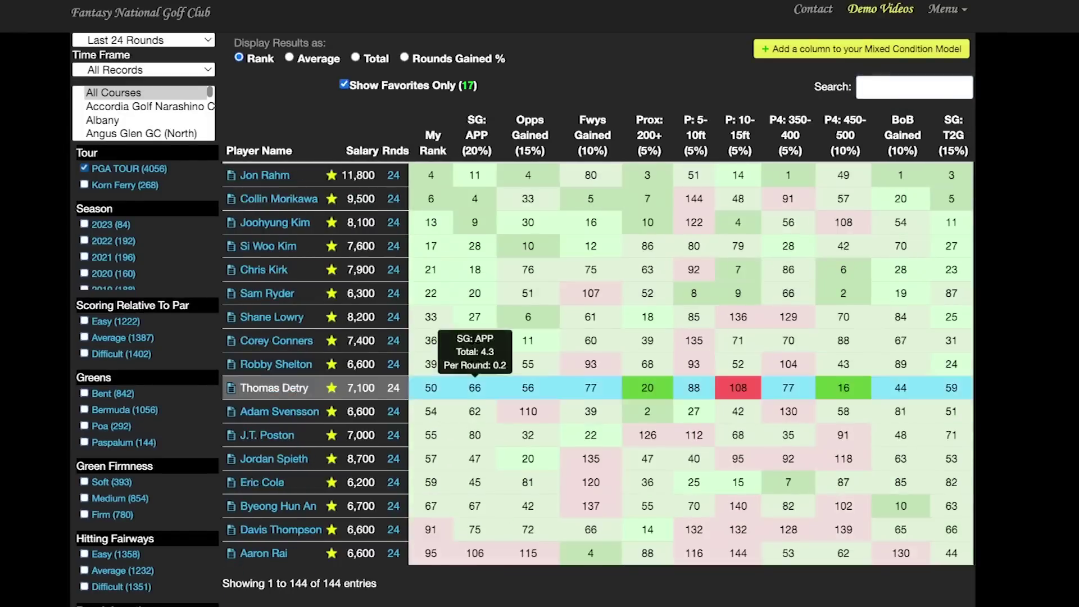
{"action": "left_click", "coordinate": [332, 506]}
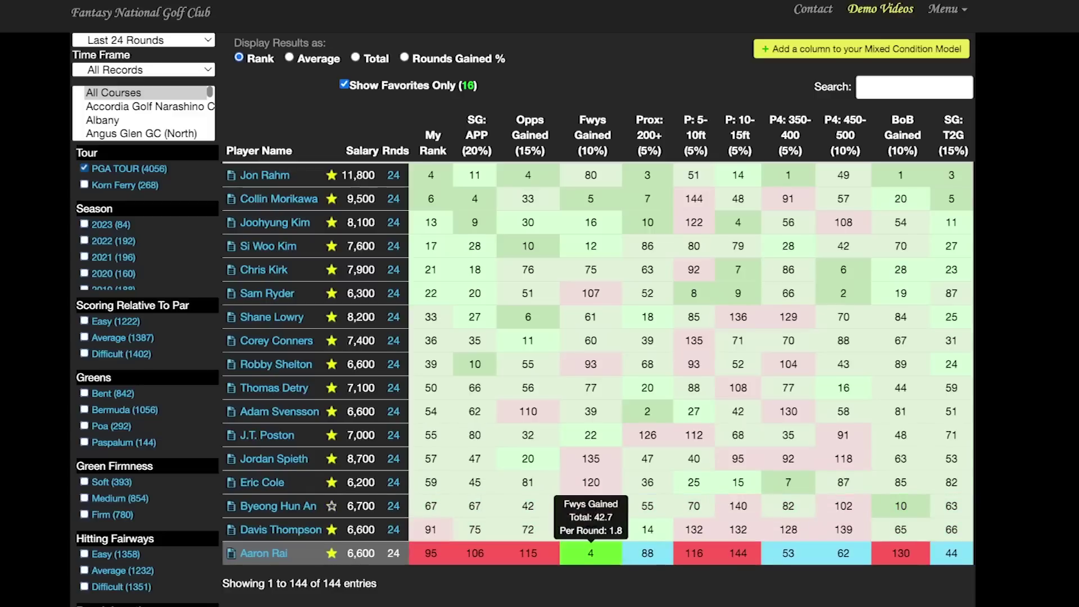
Open Aaron Rai's player profile in a new tab and view his average strokes gained summary.
{"action": "right_click", "coordinate": [264, 553]}
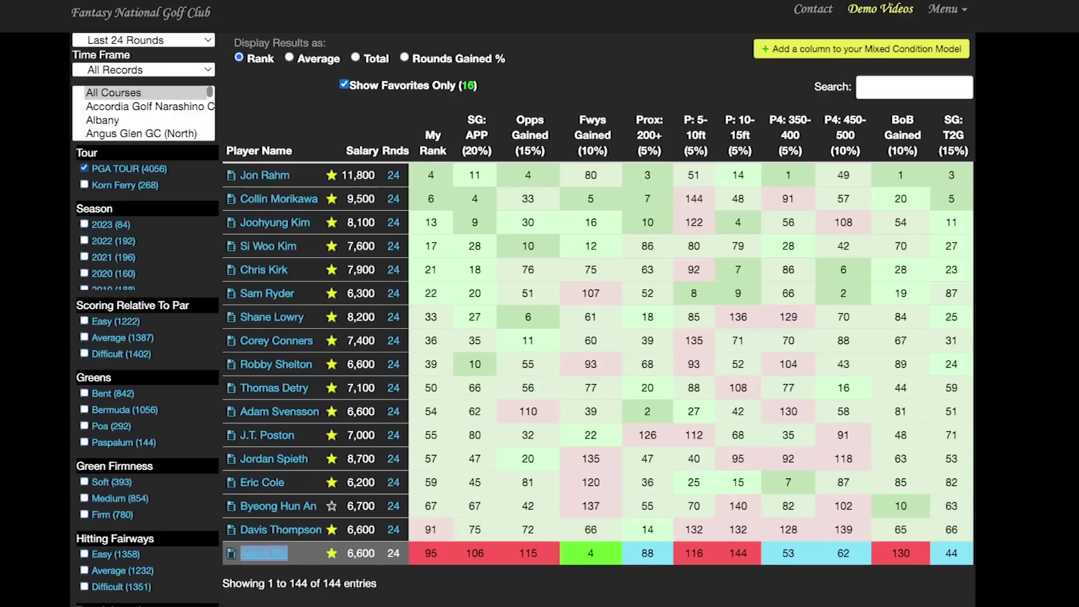
{"action": "left_click", "coordinate": [292, 435]}
{"action": "key", "text": "ctrl+Tab"}
{"action": "scroll", "coordinate": [511, 319], "scroll_direction": "down", "scroll_amount": 15}
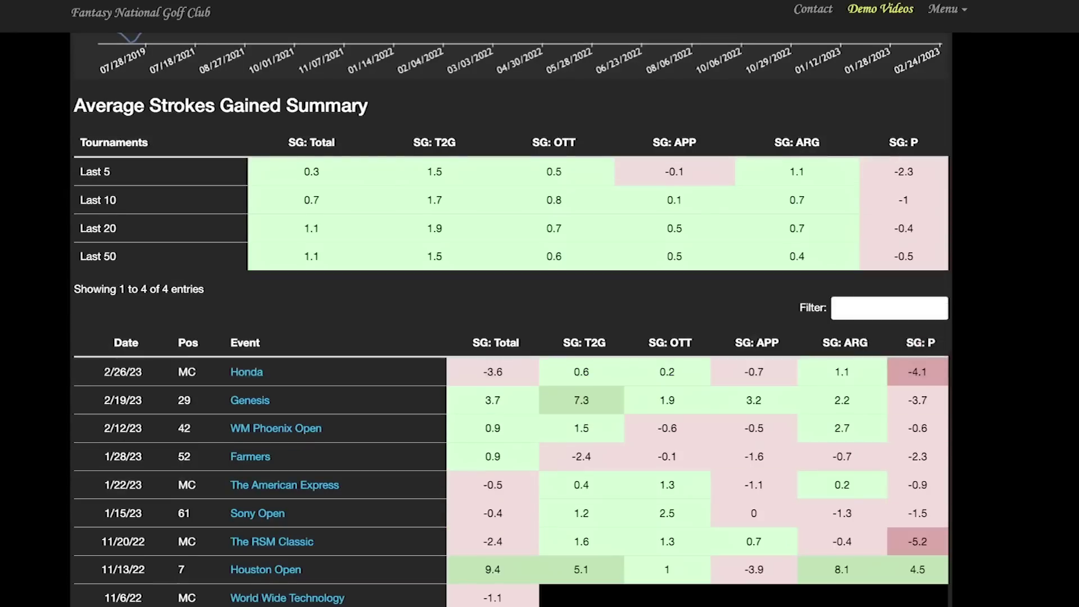
Filter Aaron Rai's event results by "play" to check for THE PLAYERS history, and clear the filter.
{"action": "left_click", "coordinate": [888, 308]}
{"action": "type", "text": "play"}
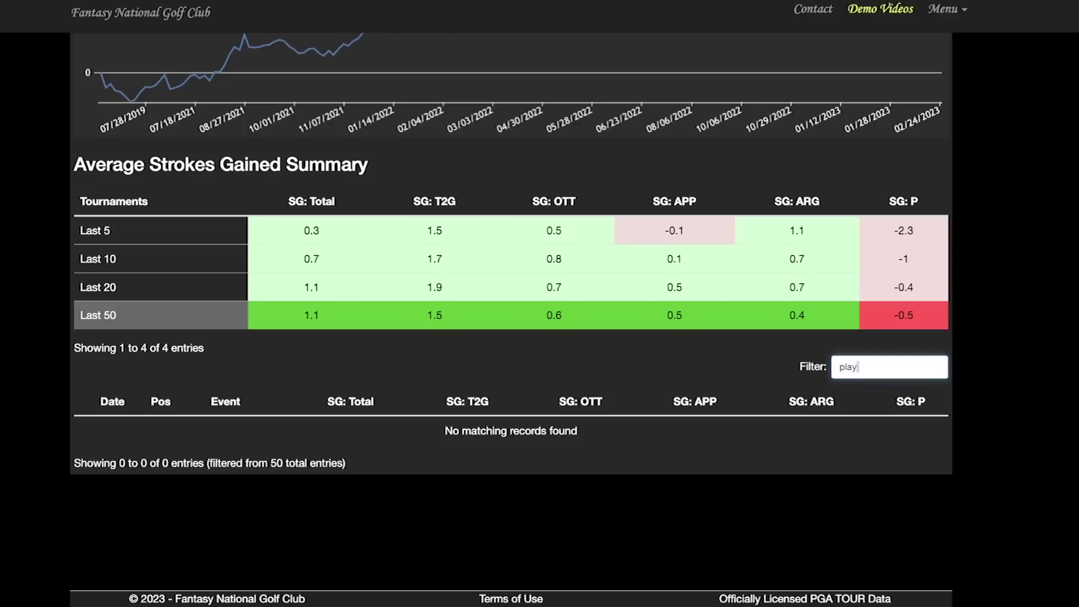
{"action": "key", "text": "BackSpace"}
{"action": "key", "text": "BackSpace"}
{"action": "key", "text": "BackSpace"}
{"action": "key", "text": "BackSpace"}
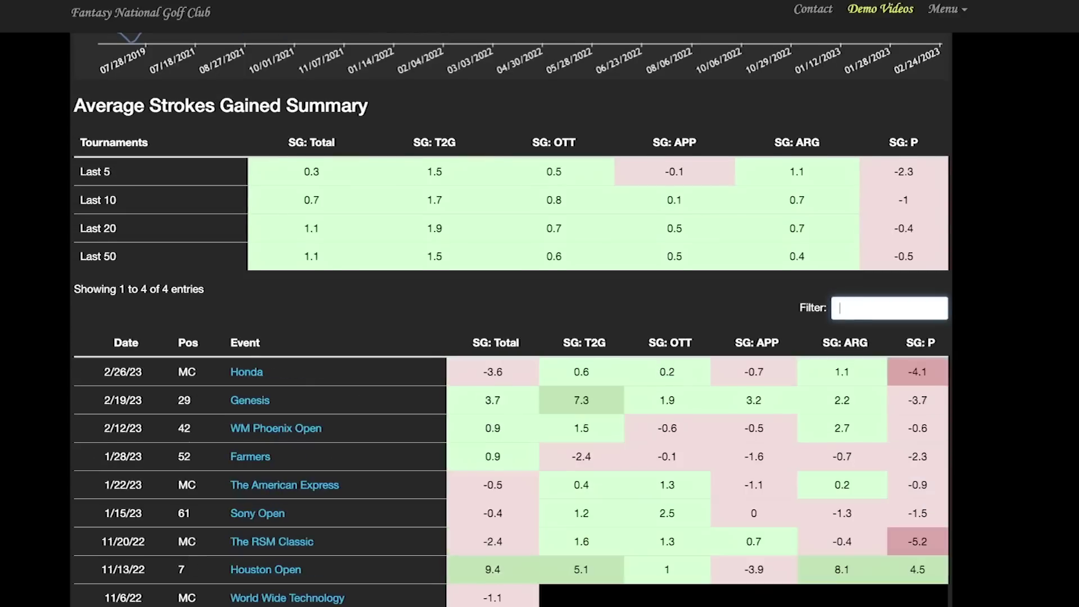
Examine Aaron Rai's recent event results and sort them by SG: APP from highest to lowest.
{"action": "mouse_move", "coordinate": [668, 428]}
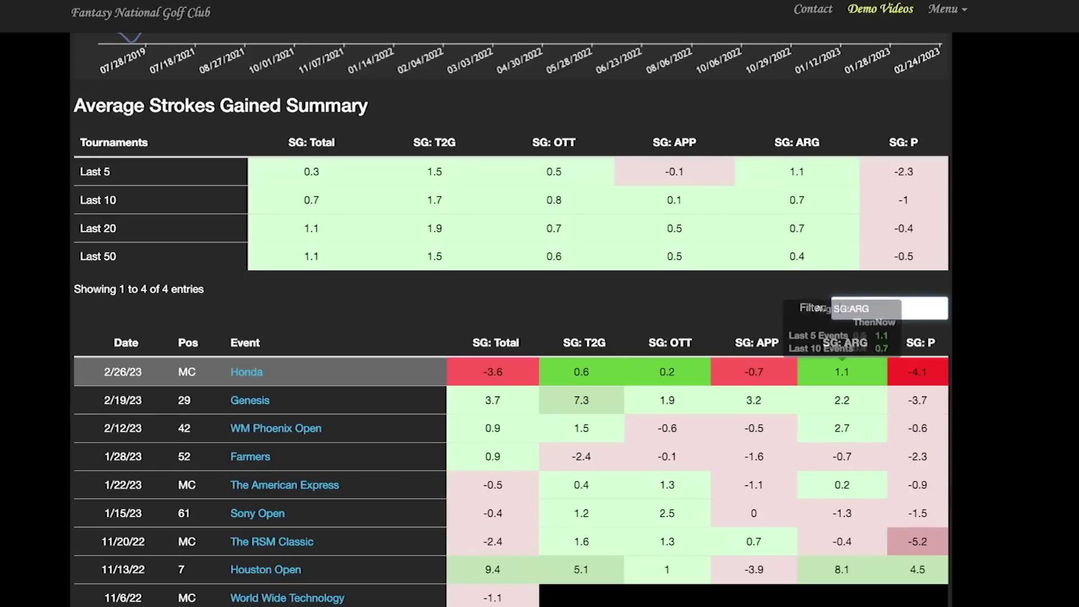
{"action": "mouse_move", "coordinate": [753, 401]}
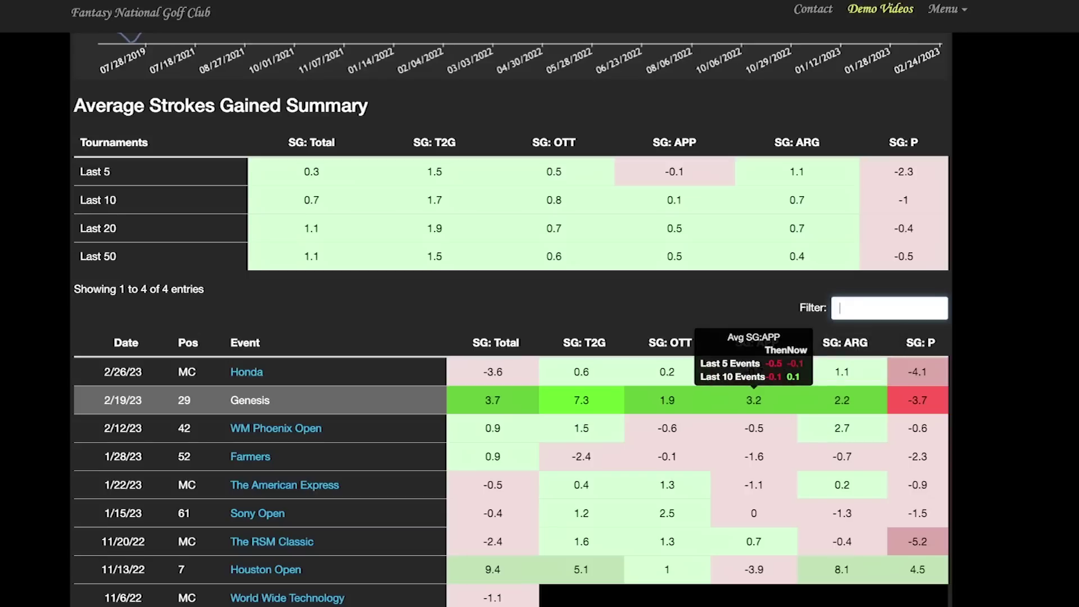
{"action": "scroll", "coordinate": [754, 400], "scroll_direction": "down", "scroll_amount": 7}
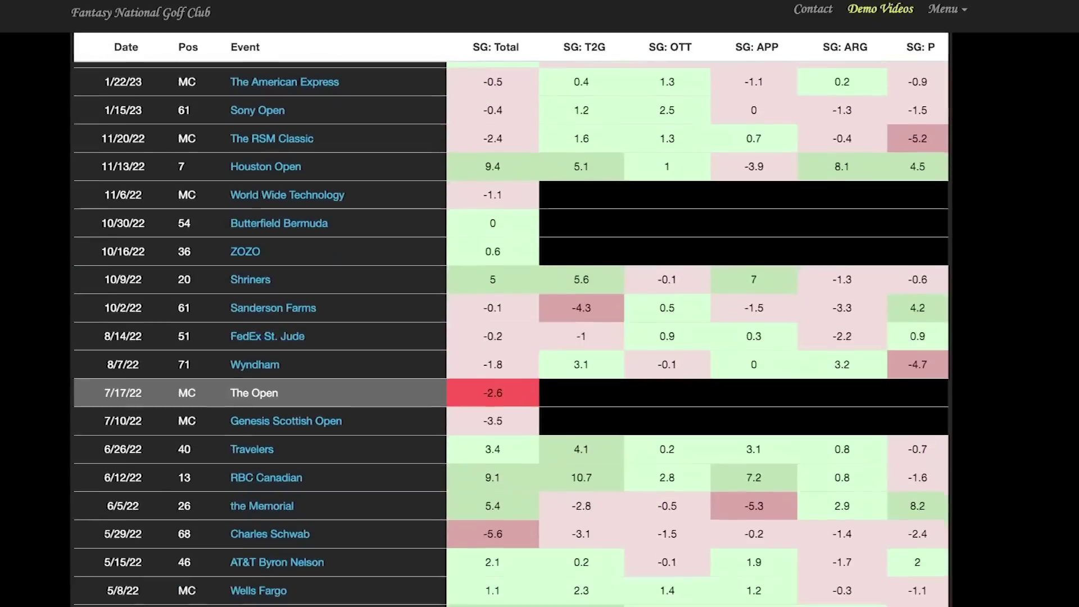
{"action": "scroll", "coordinate": [754, 400], "scroll_direction": "up", "scroll_amount": 6}
{"action": "left_click", "coordinate": [758, 290]}
{"action": "left_click", "coordinate": [757, 290]}
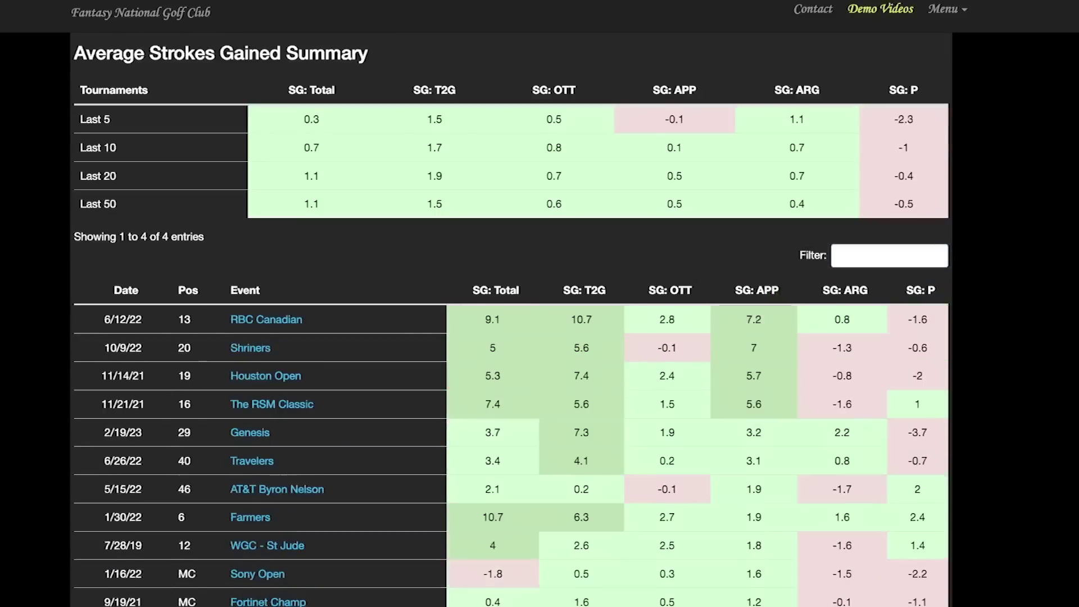
{"action": "scroll", "coordinate": [510, 337], "scroll_direction": "down", "scroll_amount": 3}
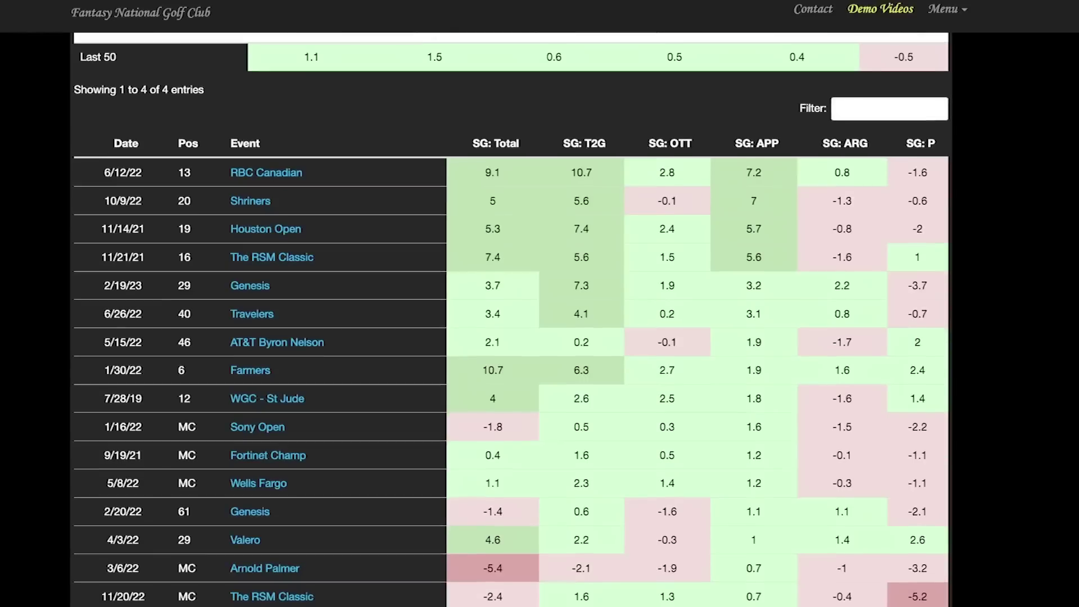
{"action": "mouse_move", "coordinate": [754, 200]}
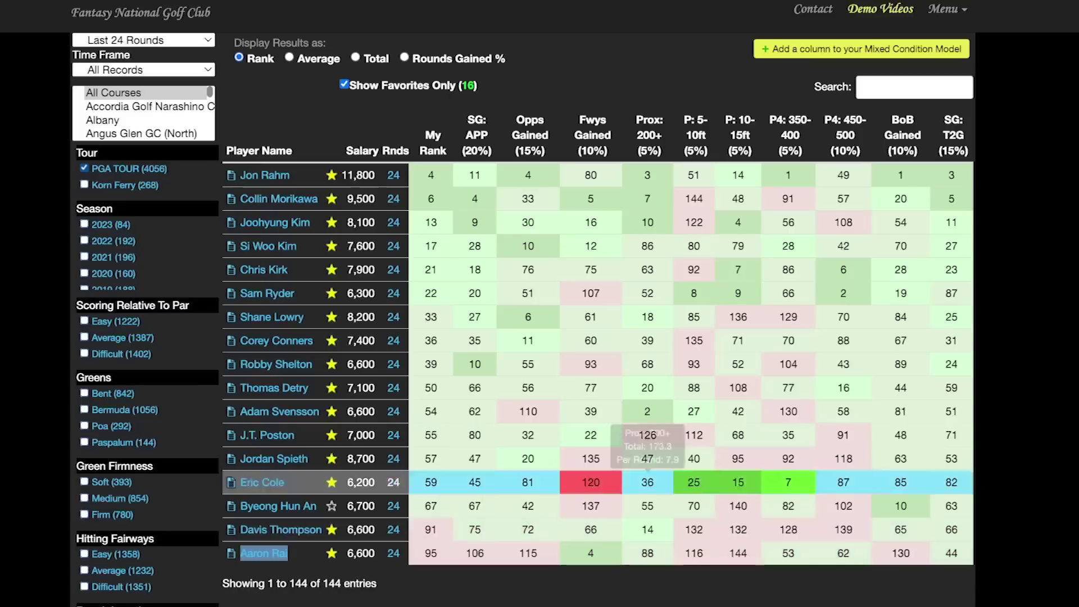
Return to the favorites rankings and examine Robby Shelton's overall, approach, tee-to-green and fairways gained ranks.
{"action": "mouse_move", "coordinate": [528, 411]}
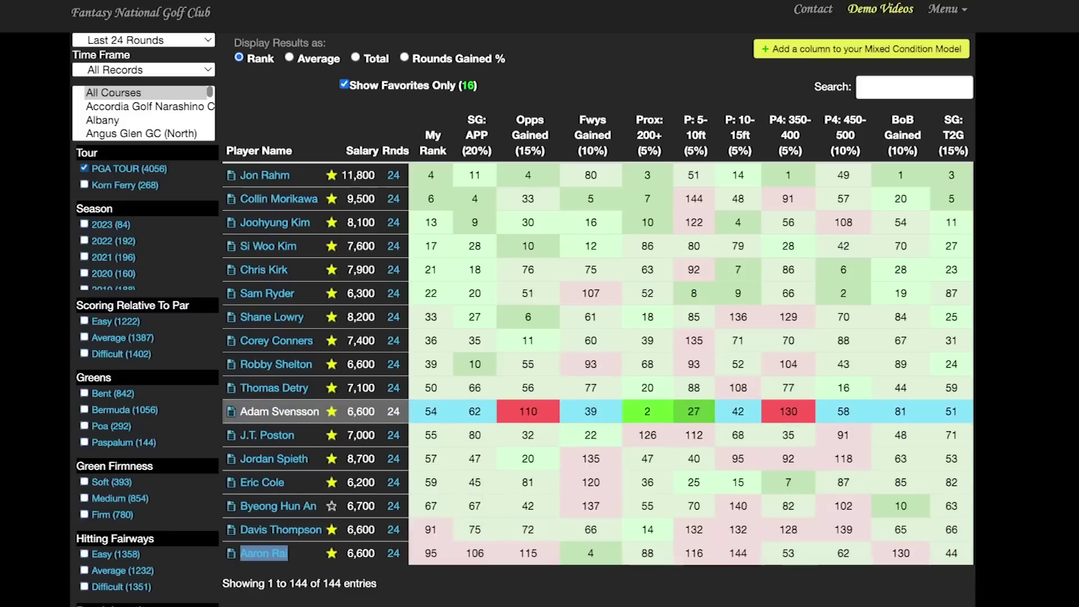
{"action": "mouse_move", "coordinate": [431, 411]}
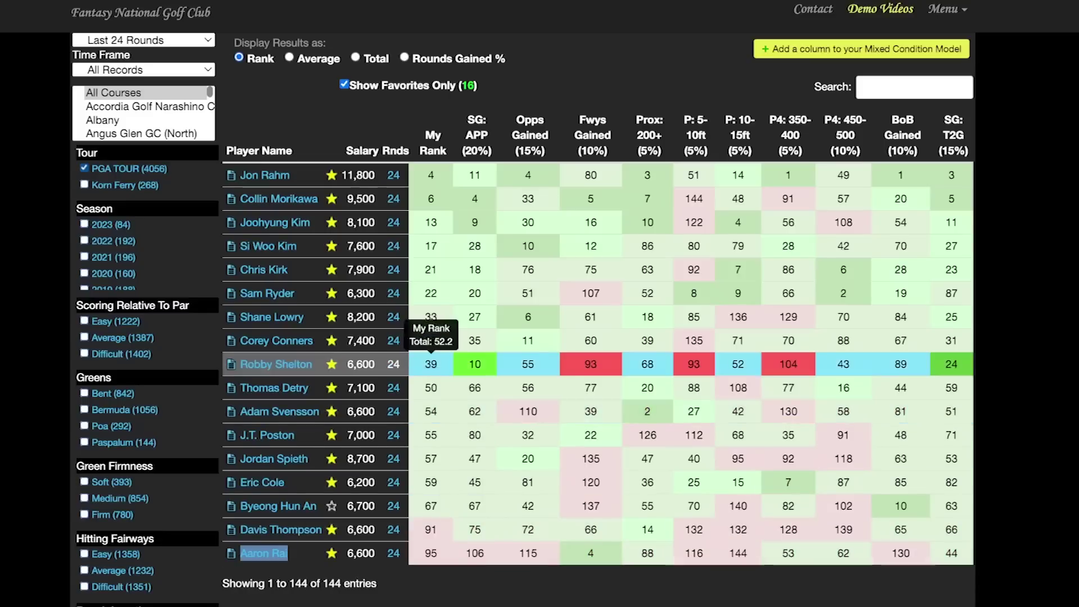
{"action": "triple_click", "coordinate": [275, 364]}
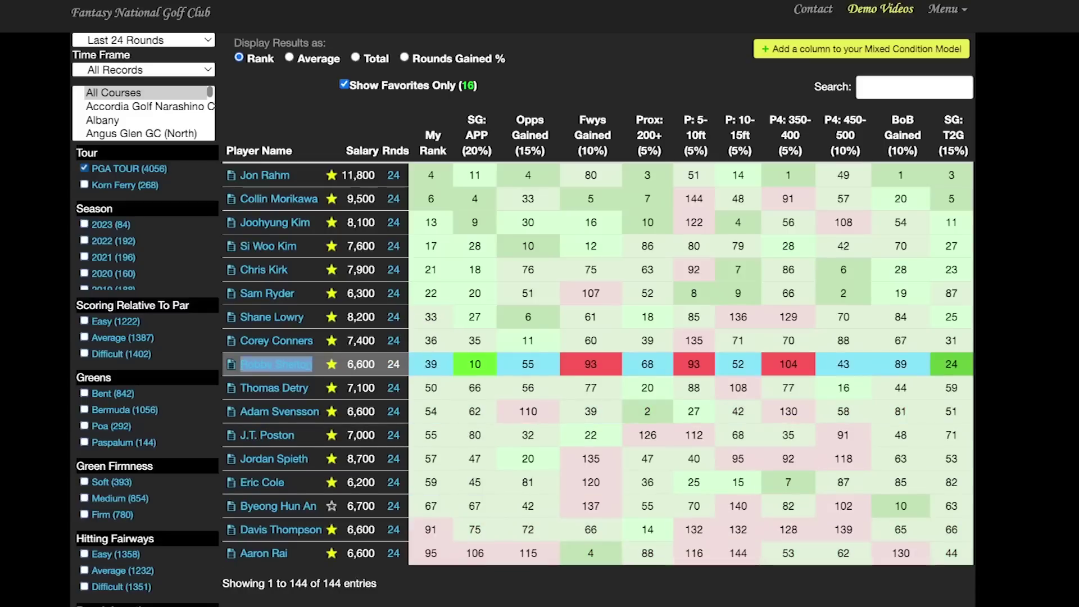
{"action": "mouse_move", "coordinate": [475, 364]}
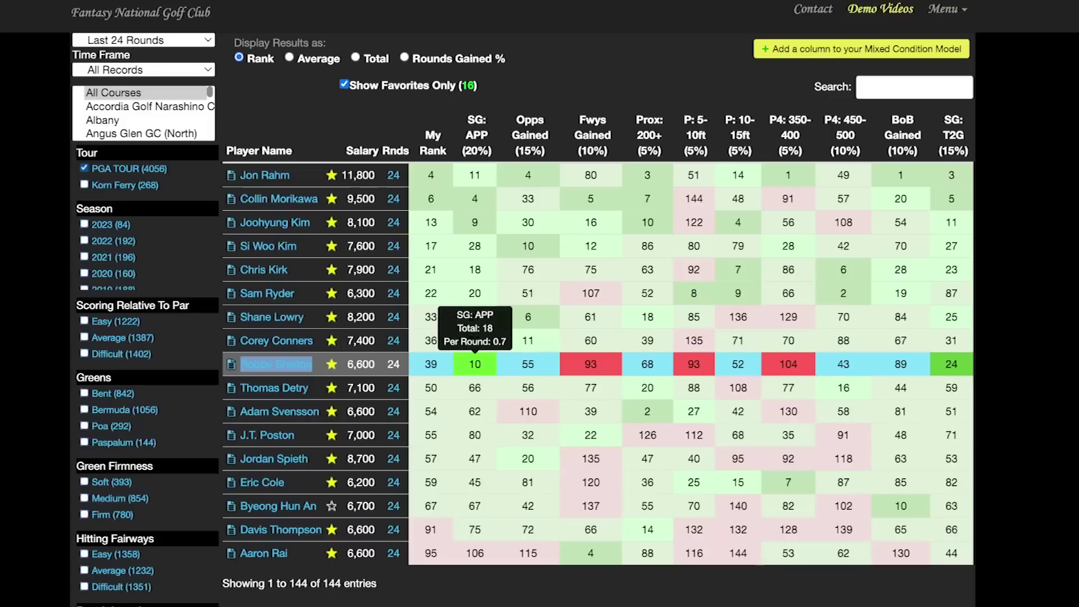
{"action": "mouse_move", "coordinate": [952, 365]}
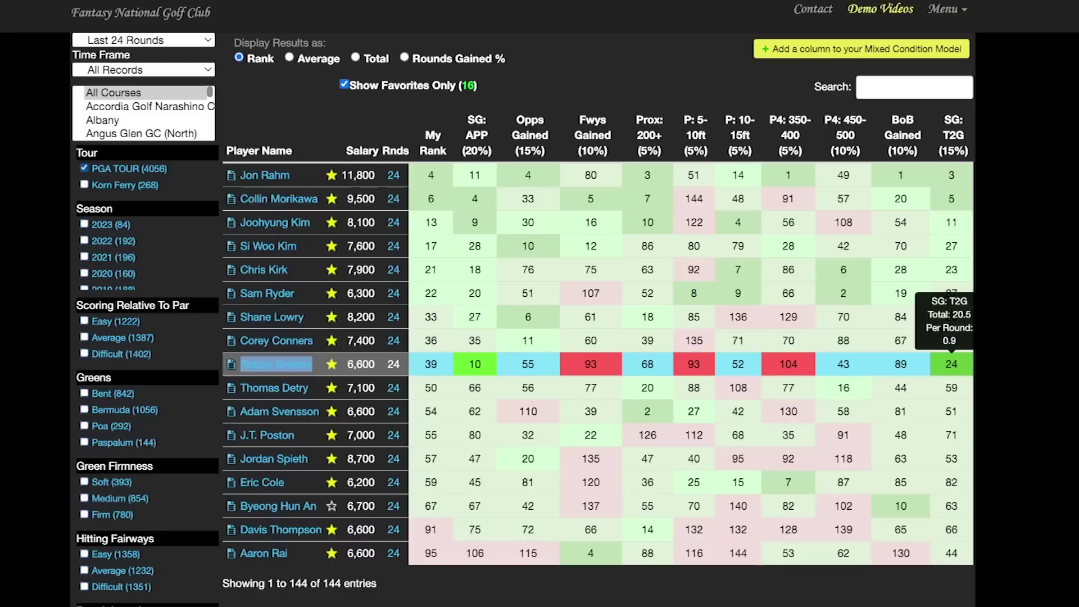
{"action": "mouse_move", "coordinate": [591, 365]}
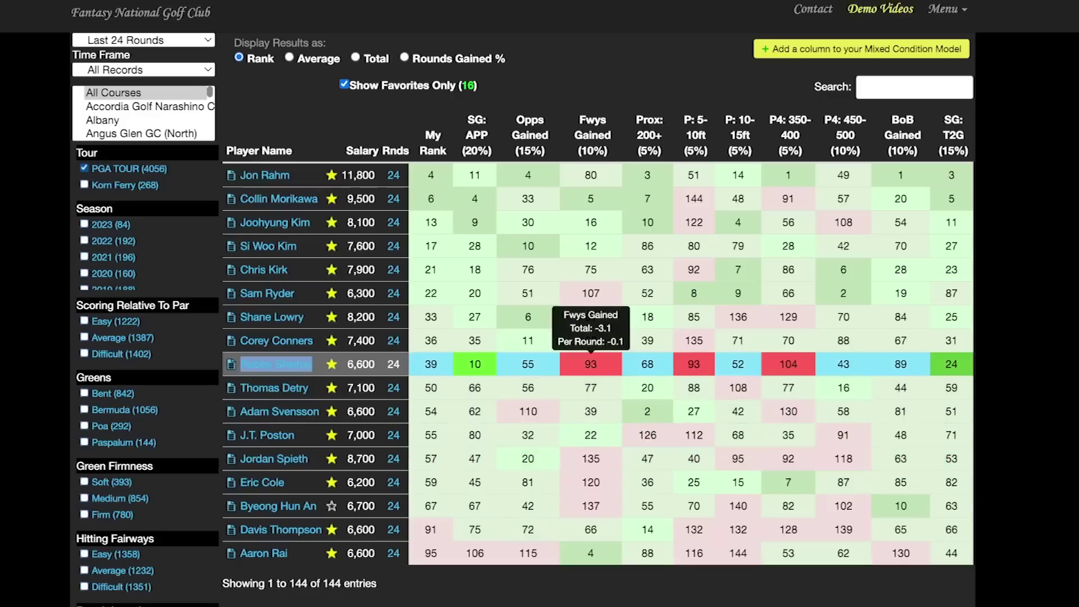
Open Robby Shelton's player profile and examine his recent event results and SG: APP figures.
{"action": "mouse_move", "coordinate": [738, 365]}
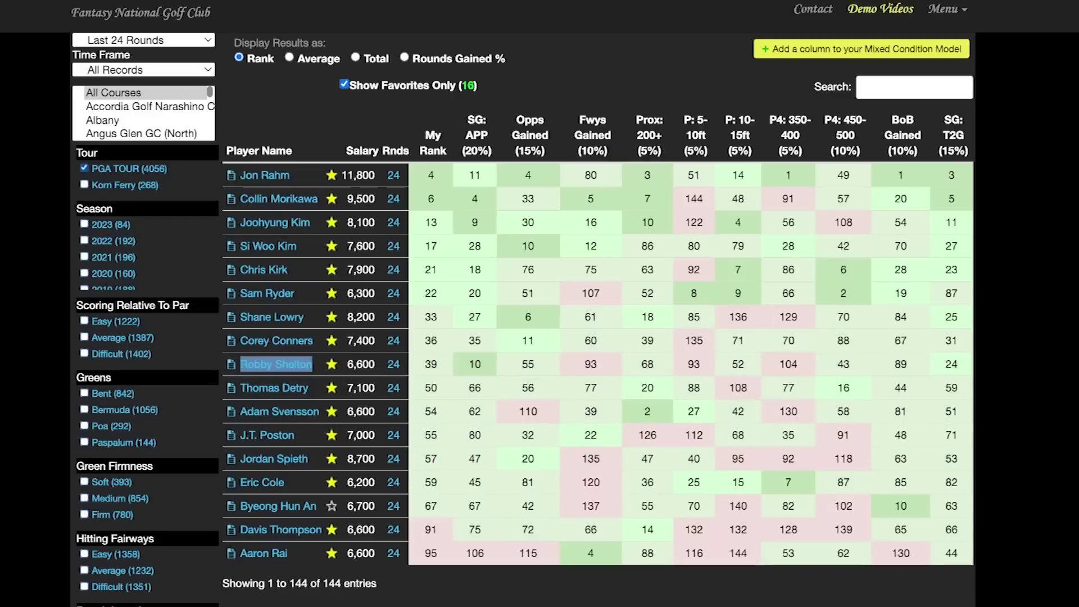
{"action": "left_click", "coordinate": [276, 364]}
{"action": "scroll", "coordinate": [512, 315], "scroll_direction": "down", "scroll_amount": 10}
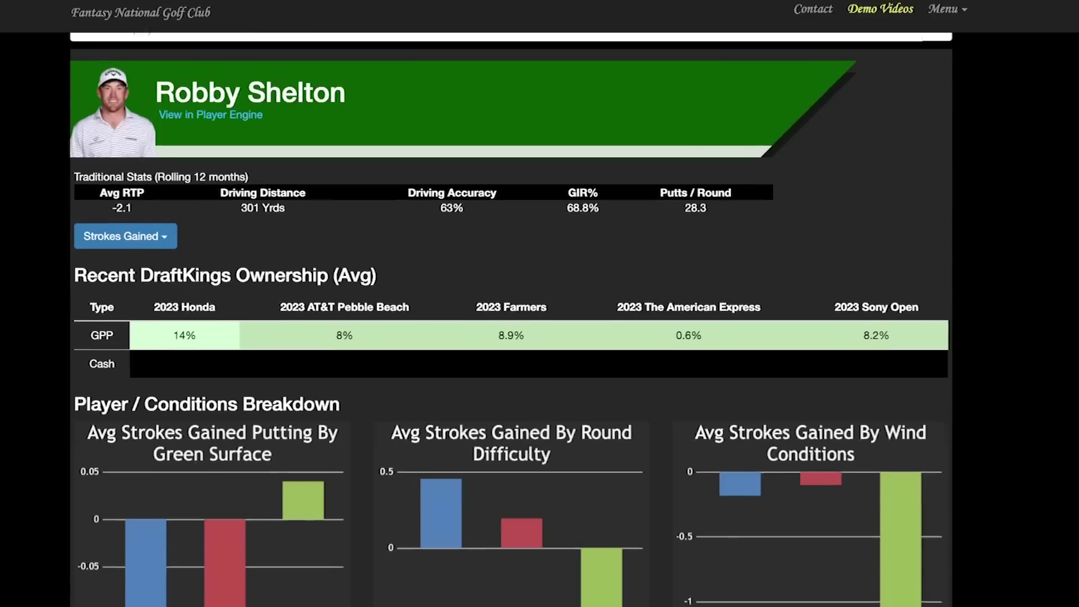
{"action": "scroll", "coordinate": [512, 319], "scroll_direction": "down", "scroll_amount": 10}
{"action": "scroll", "coordinate": [512, 319], "scroll_direction": "up", "scroll_amount": 3}
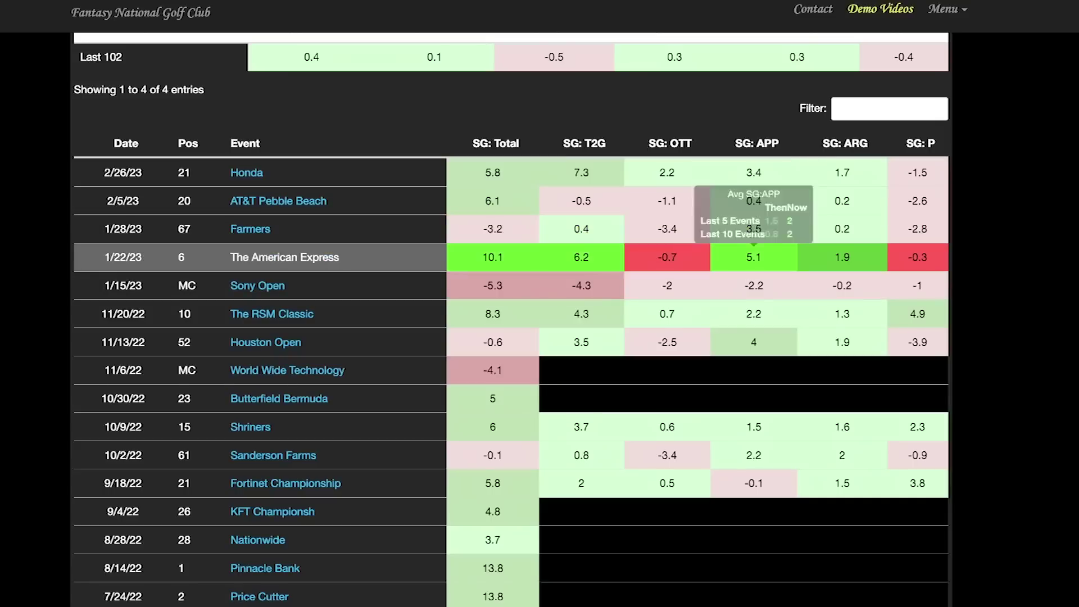
{"action": "mouse_move", "coordinate": [754, 314]}
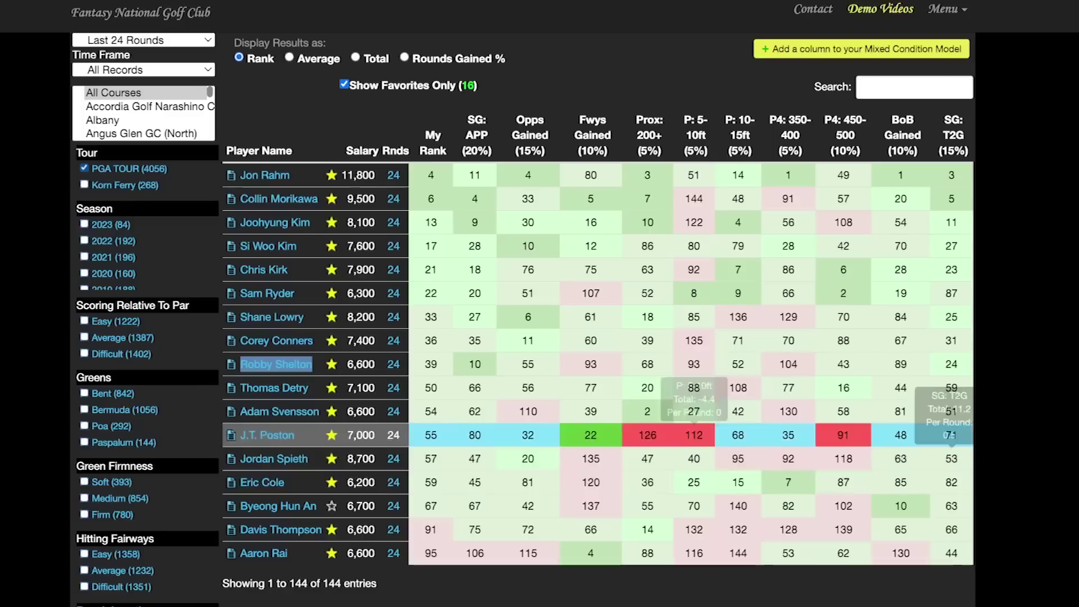
Open J.T. Poston's player profile in a new tab and review his average strokes gained summary and recent event results.
{"action": "right_click", "coordinate": [267, 435]}
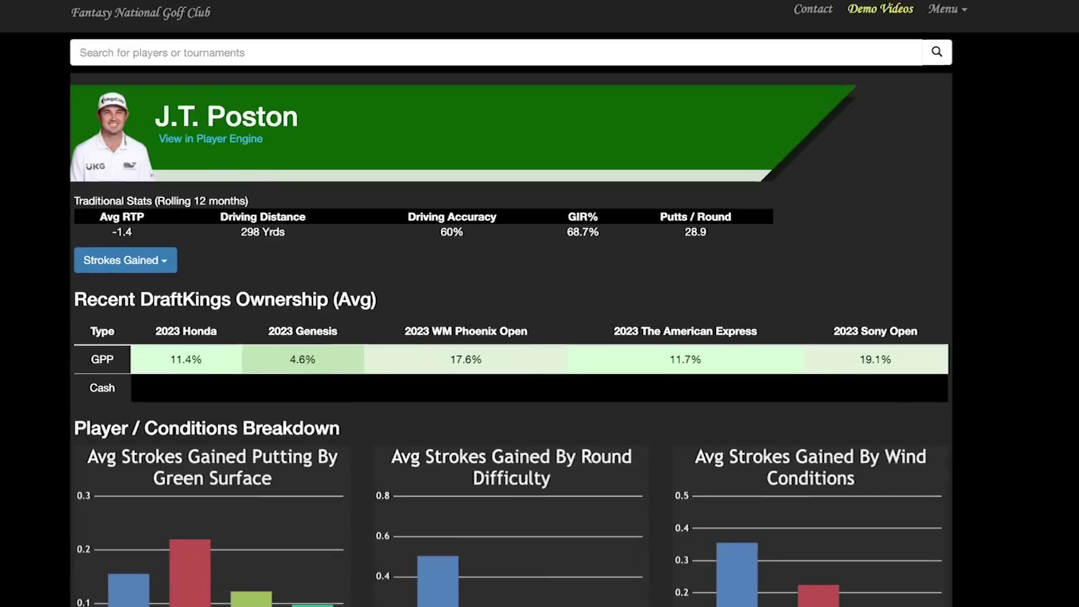
{"action": "scroll", "coordinate": [512, 315], "scroll_direction": "down", "scroll_amount": 10}
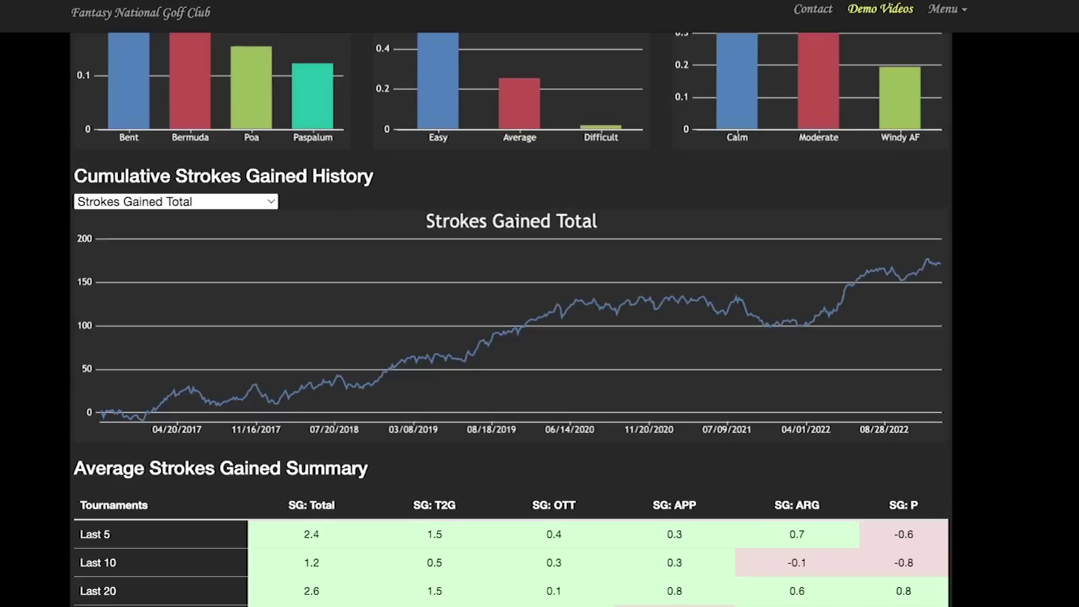
{"action": "scroll", "coordinate": [918, 213], "scroll_direction": "down", "scroll_amount": 11}
{"action": "scroll", "coordinate": [918, 214], "scroll_direction": "up", "scroll_amount": 1}
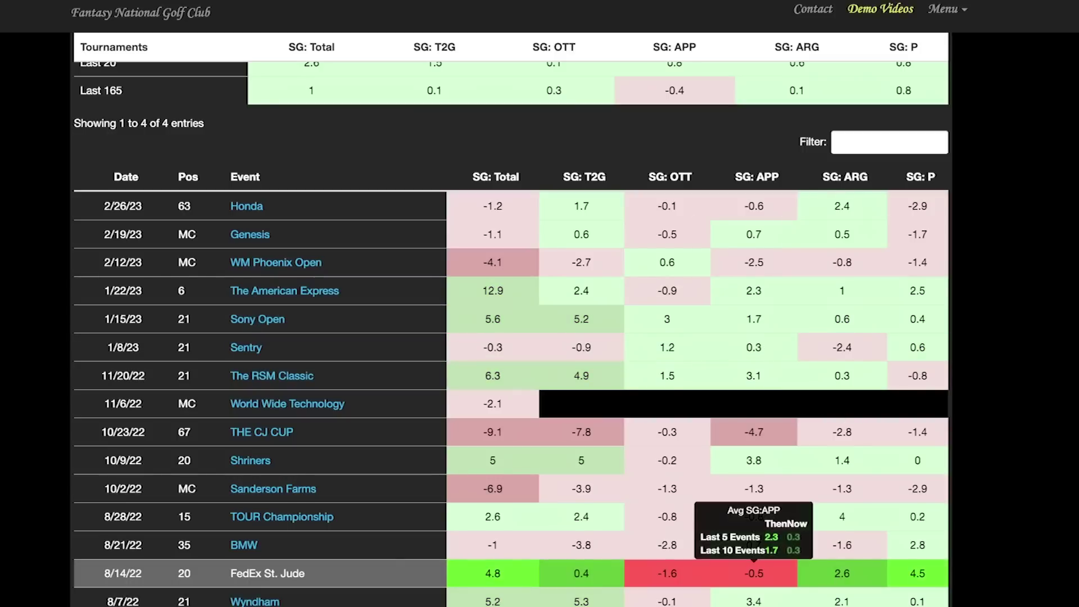
{"action": "scroll", "coordinate": [511, 319], "scroll_direction": "up", "scroll_amount": 3}
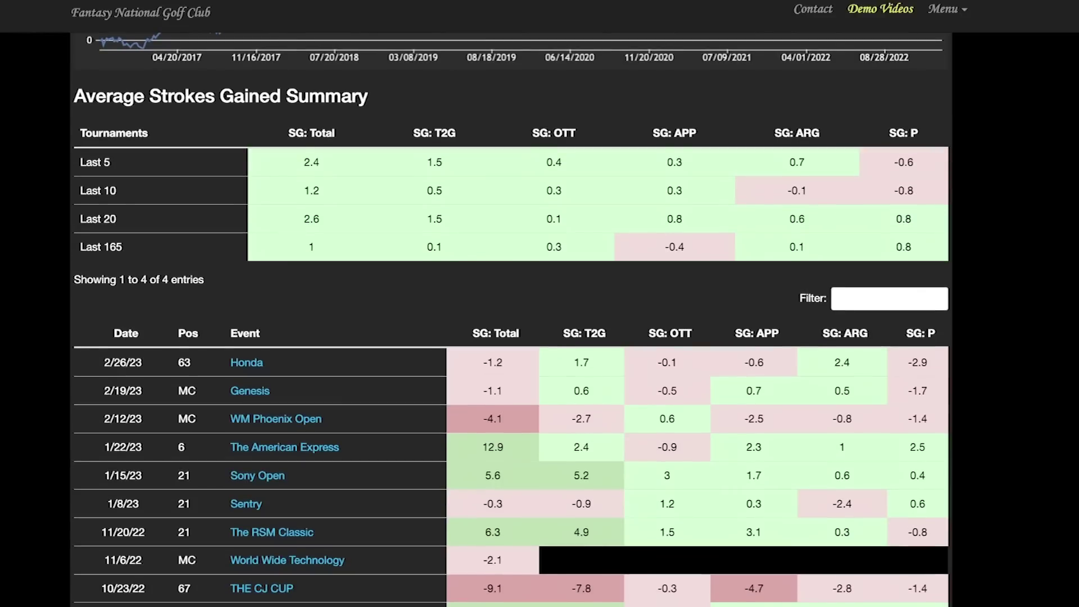
Return to the rankings and filter the custom stat model to rounds on courses by architect Pete Dye.
{"action": "key", "text": "ctrl+shift+Tab"}
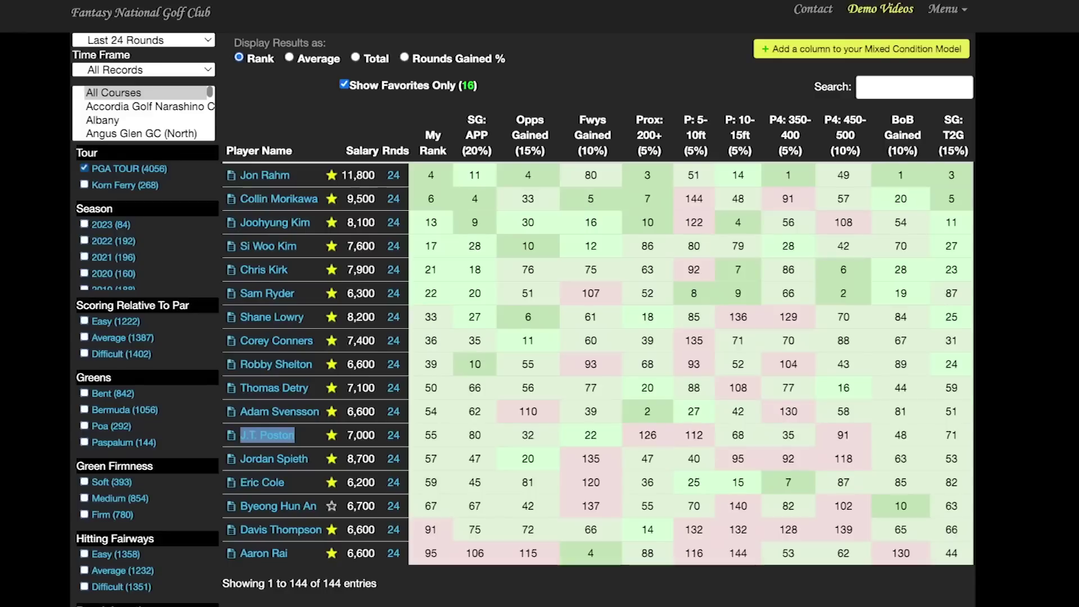
{"action": "scroll", "coordinate": [523, 319], "scroll_direction": "down", "scroll_amount": 10}
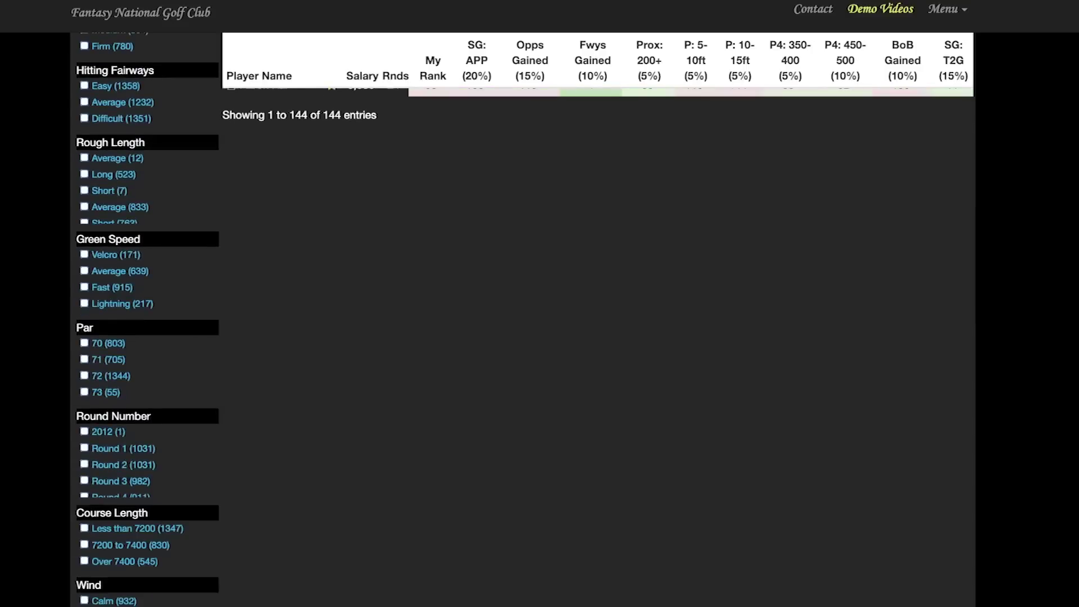
{"action": "scroll", "coordinate": [523, 319], "scroll_direction": "down", "scroll_amount": 5}
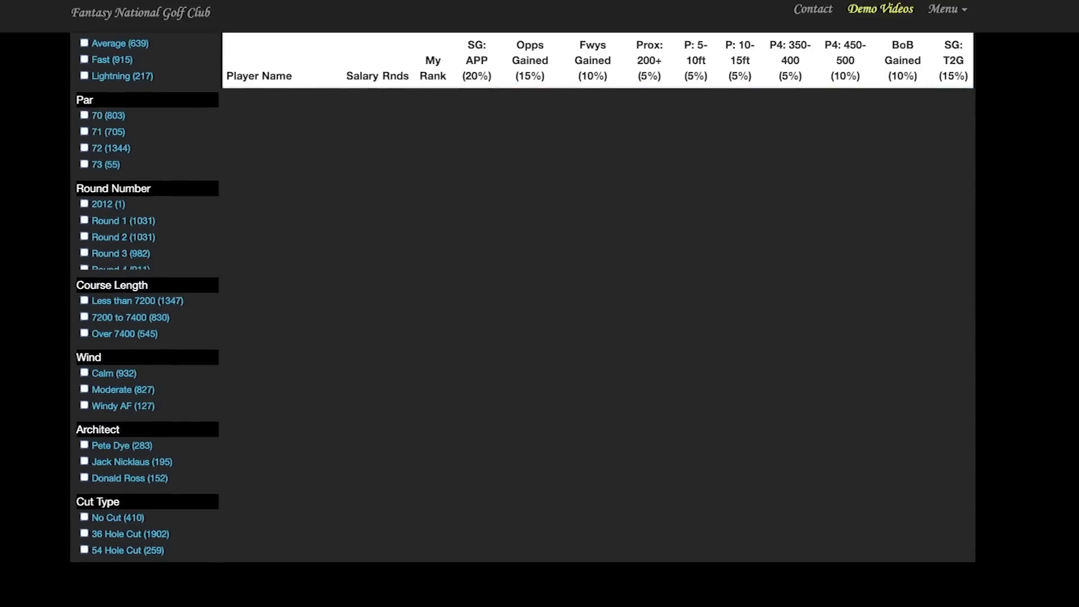
{"action": "left_click", "coordinate": [83, 446]}
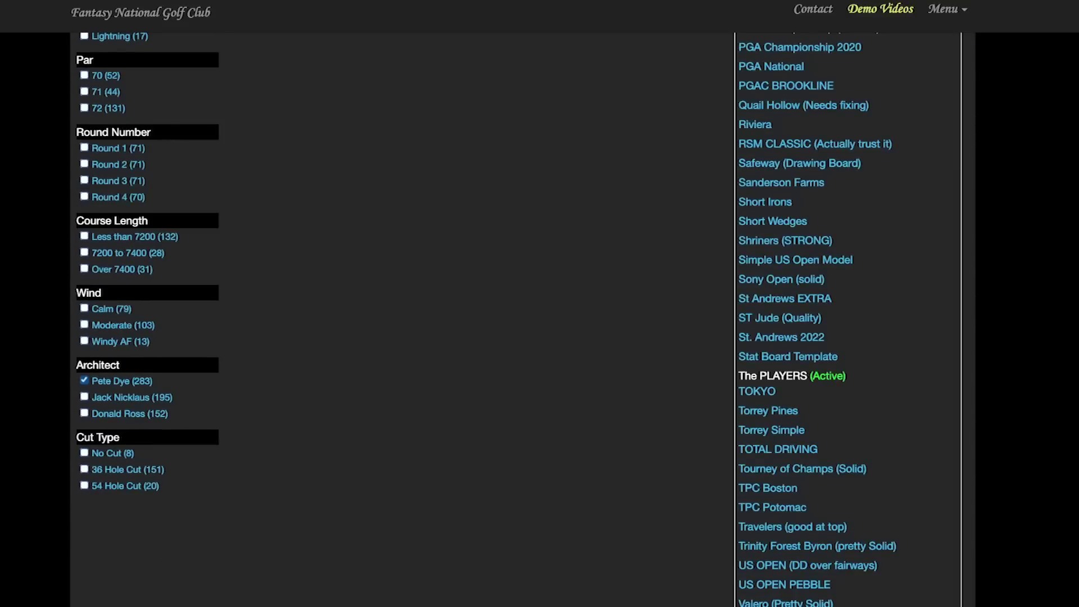
{"action": "scroll", "coordinate": [522, 320], "scroll_direction": "down", "scroll_amount": 10}
{"action": "left_click", "coordinate": [412, 459]}
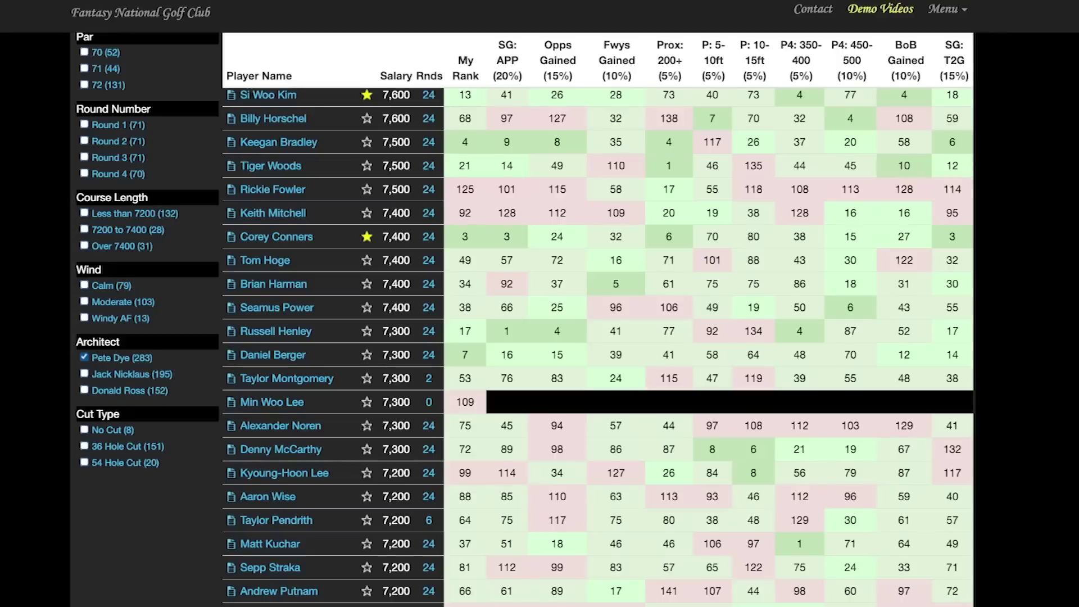
Sort the Pete Dye rankings by My Rank from best to worst.
{"action": "scroll", "coordinate": [616, 388], "scroll_direction": "up", "scroll_amount": 15}
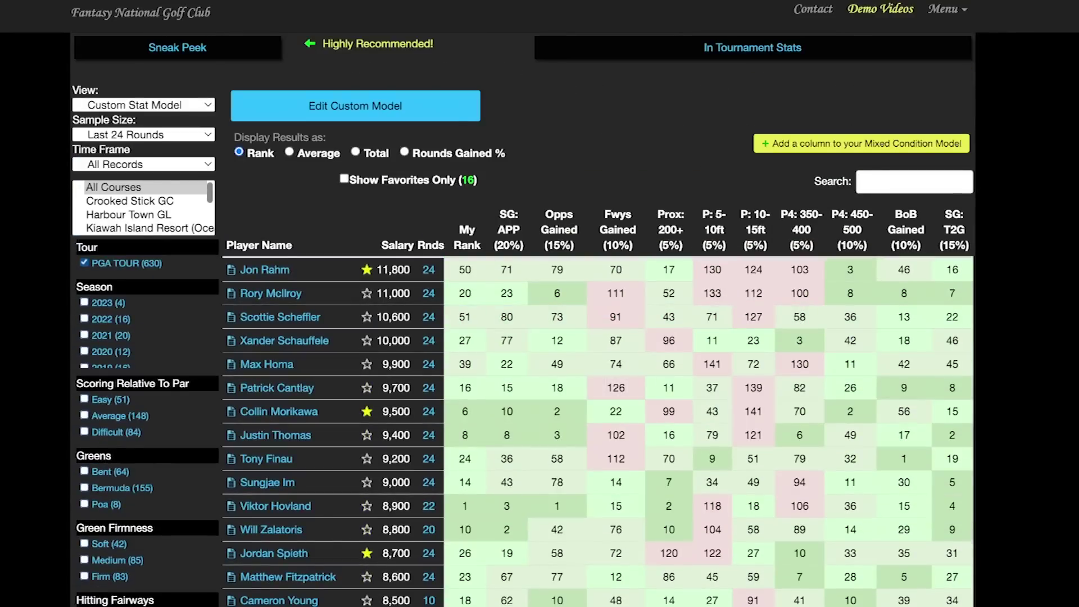
{"action": "left_click", "coordinate": [467, 237]}
{"action": "scroll", "coordinate": [522, 321], "scroll_direction": "down", "scroll_amount": 3}
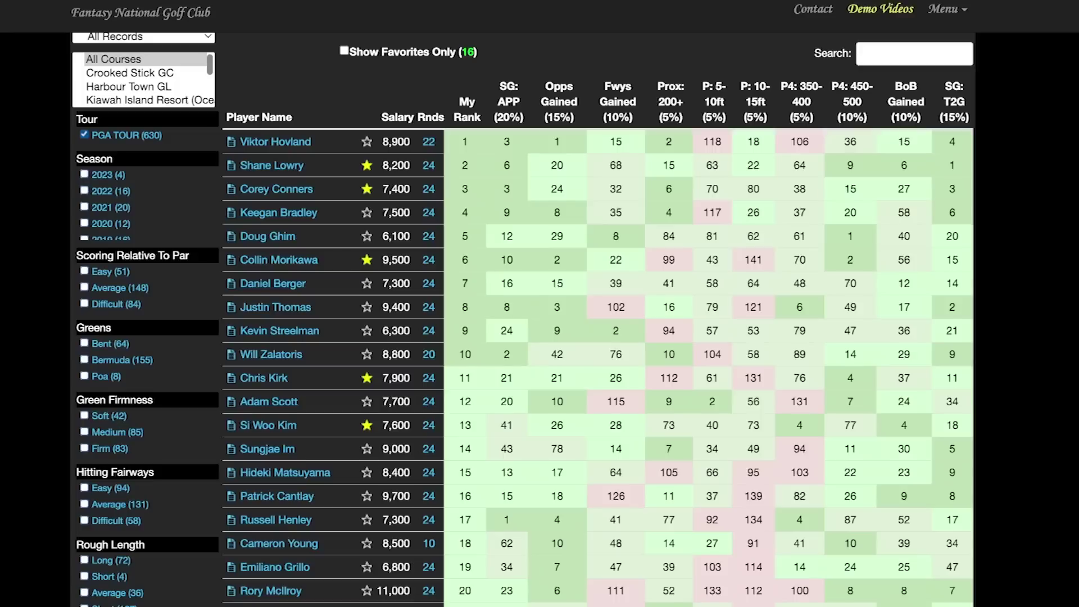
Check Doug Ghim's player details and look through the Pete Dye rankings.
{"action": "left_click", "coordinate": [268, 237]}
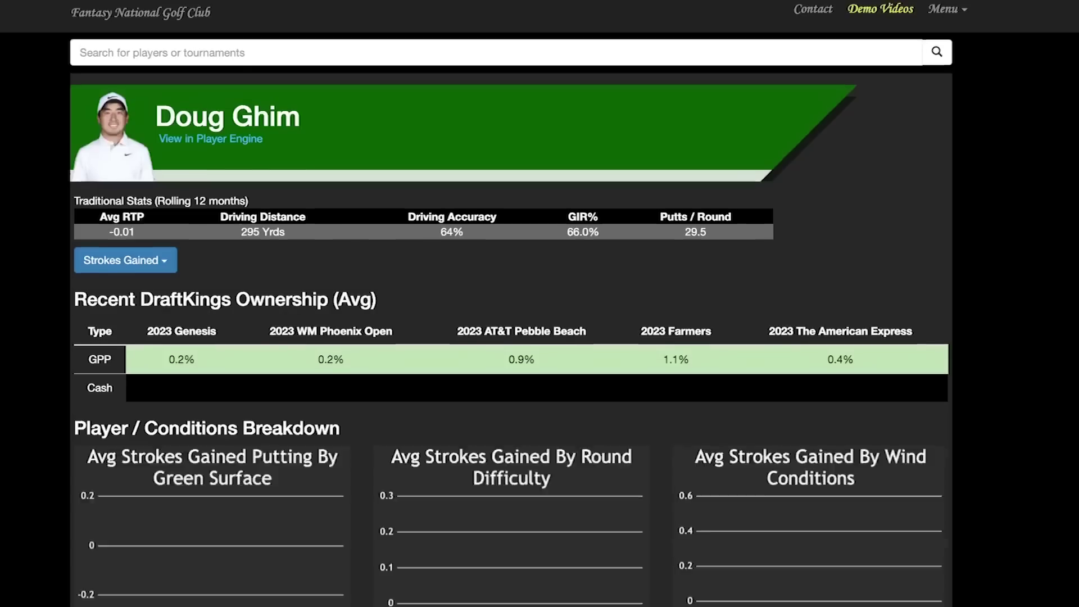
{"action": "scroll", "coordinate": [511, 319], "scroll_direction": "down", "scroll_amount": 15}
{"action": "scroll", "coordinate": [509, 315], "scroll_direction": "down", "scroll_amount": 7}
{"action": "scroll", "coordinate": [509, 315], "scroll_direction": "up", "scroll_amount": 4}
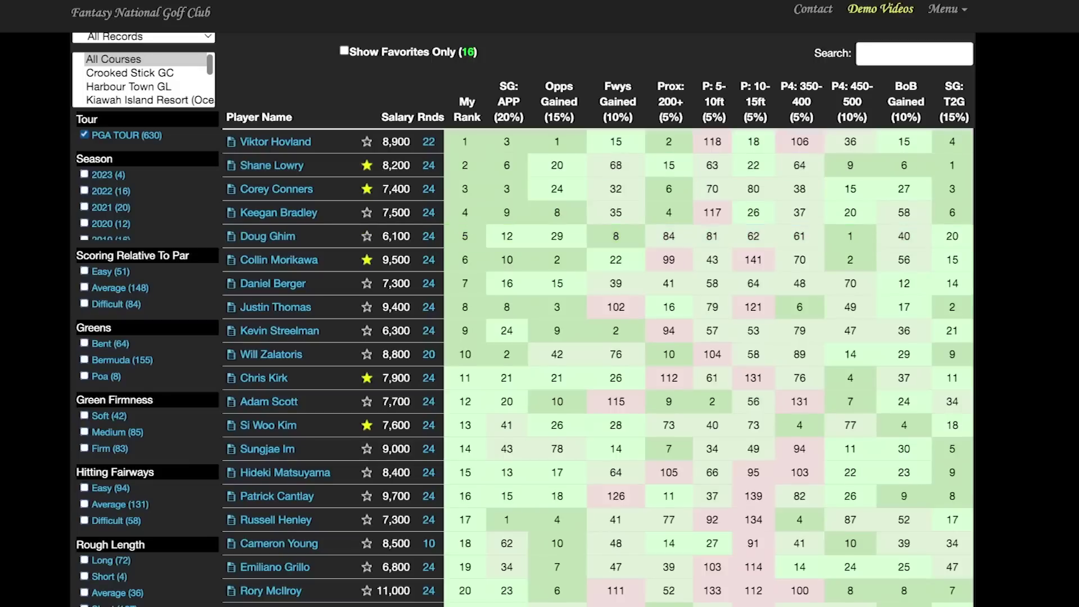
{"action": "scroll", "coordinate": [540, 321], "scroll_direction": "down", "scroll_amount": 2}
{"action": "scroll", "coordinate": [539, 320], "scroll_direction": "up", "scroll_amount": 1}
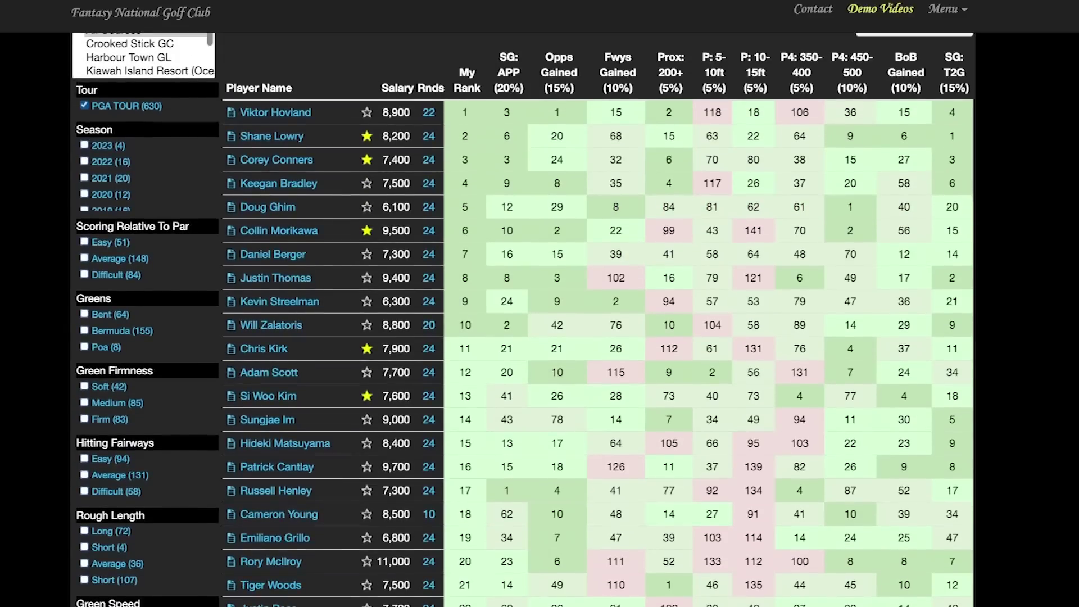
Open Collin Morikawa's player profile and view his average strokes gained summary and event results.
{"action": "left_click", "coordinate": [279, 231]}
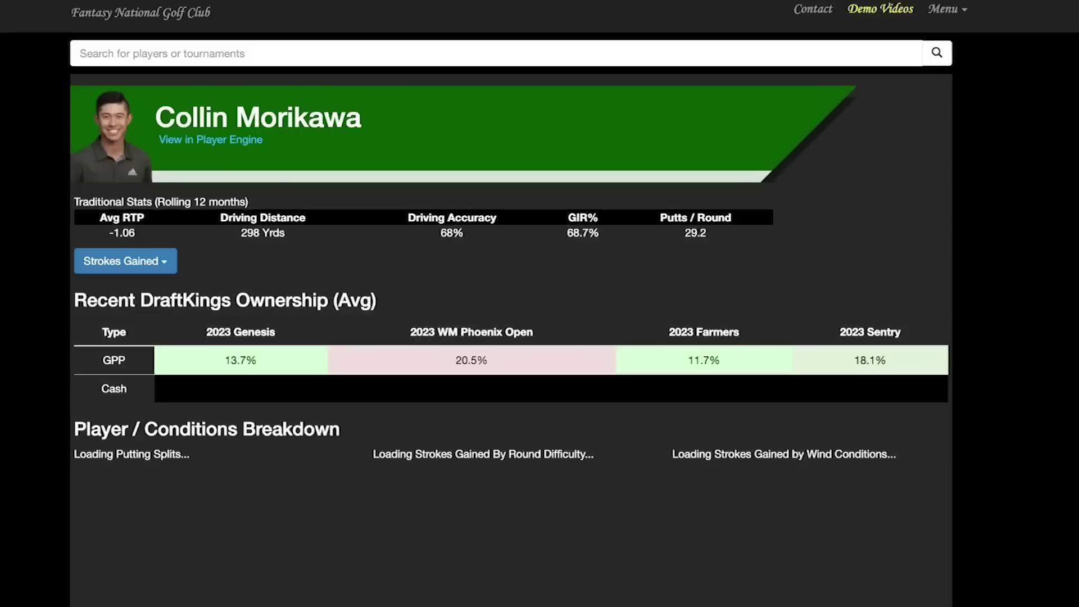
{"action": "scroll", "coordinate": [512, 315], "scroll_direction": "down", "scroll_amount": 15}
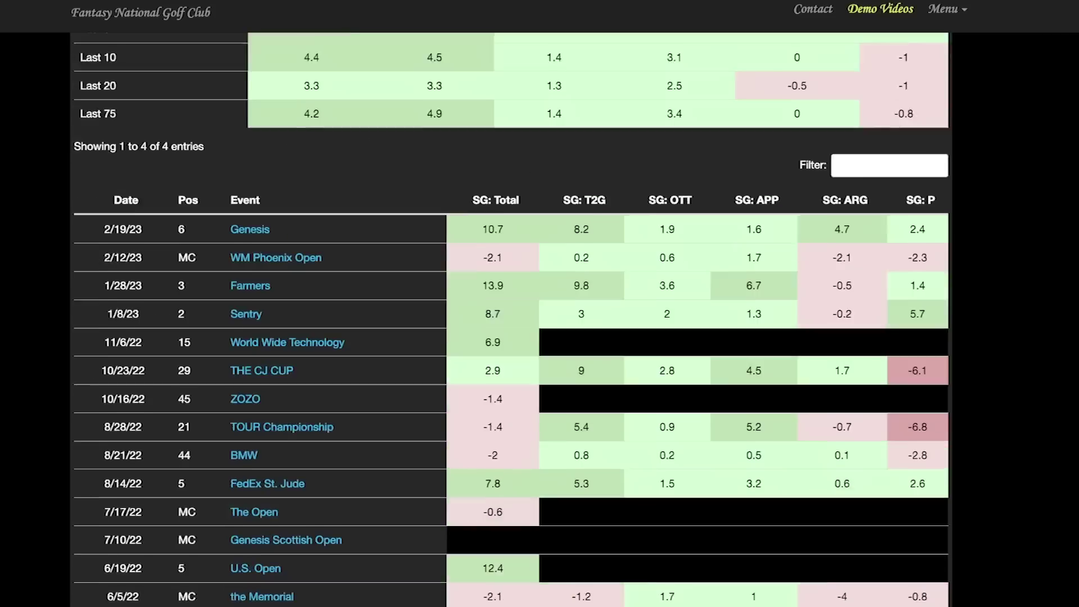
{"action": "scroll", "coordinate": [512, 319], "scroll_direction": "down", "scroll_amount": 1}
Sort Collin Morikawa's event results by SG: P, first lowest to highest and then highest to lowest, and examine his best putting events.
{"action": "left_click", "coordinate": [920, 176]}
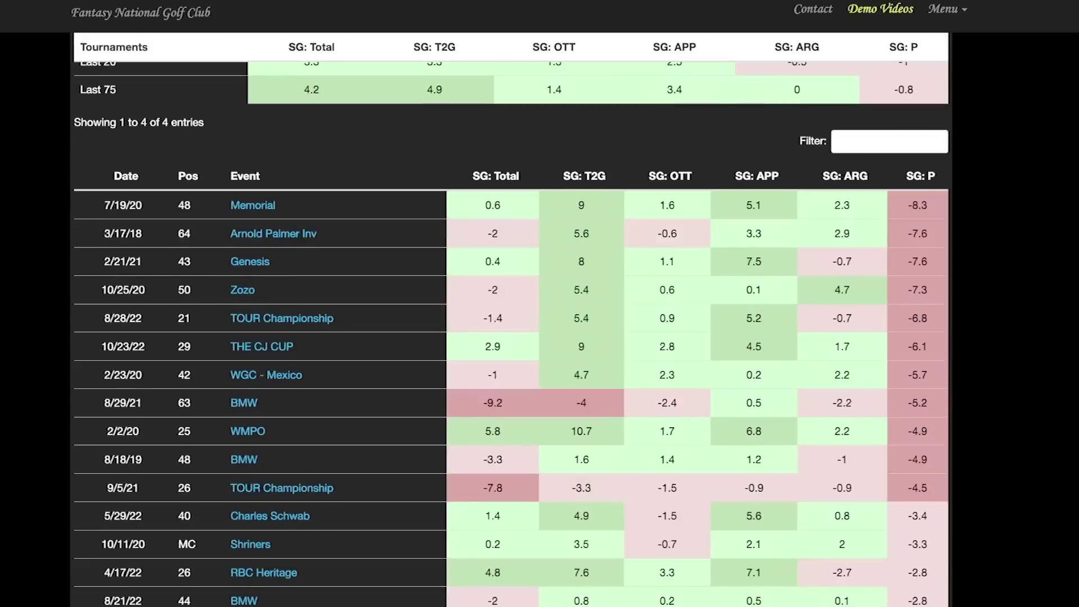
{"action": "mouse_move", "coordinate": [918, 206]}
{"action": "left_click", "coordinate": [920, 176]}
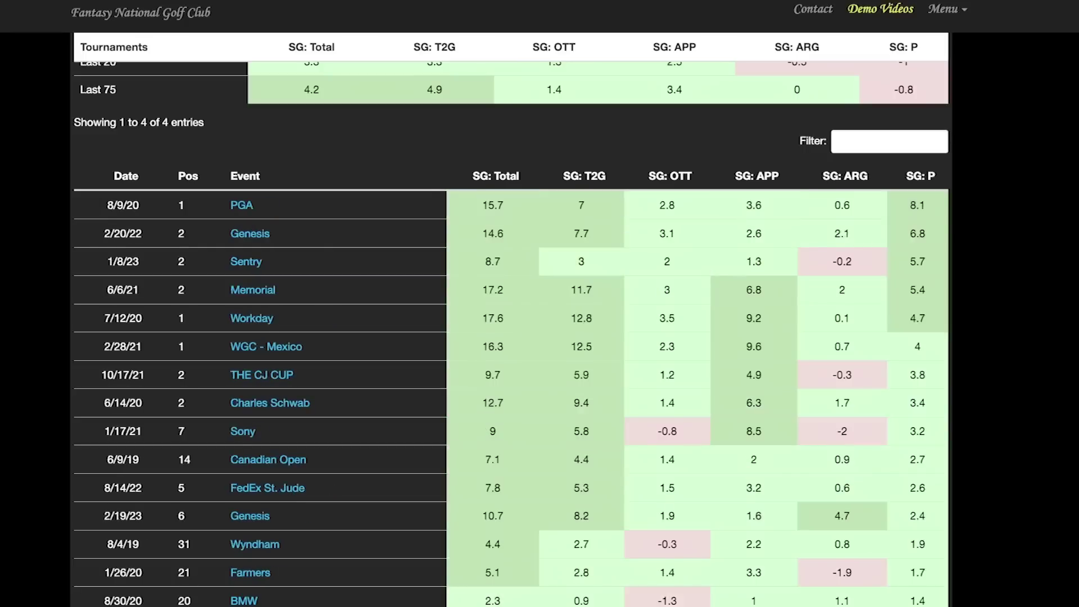
{"action": "mouse_move", "coordinate": [917, 432]}
{"action": "left_click", "coordinate": [123, 204]}
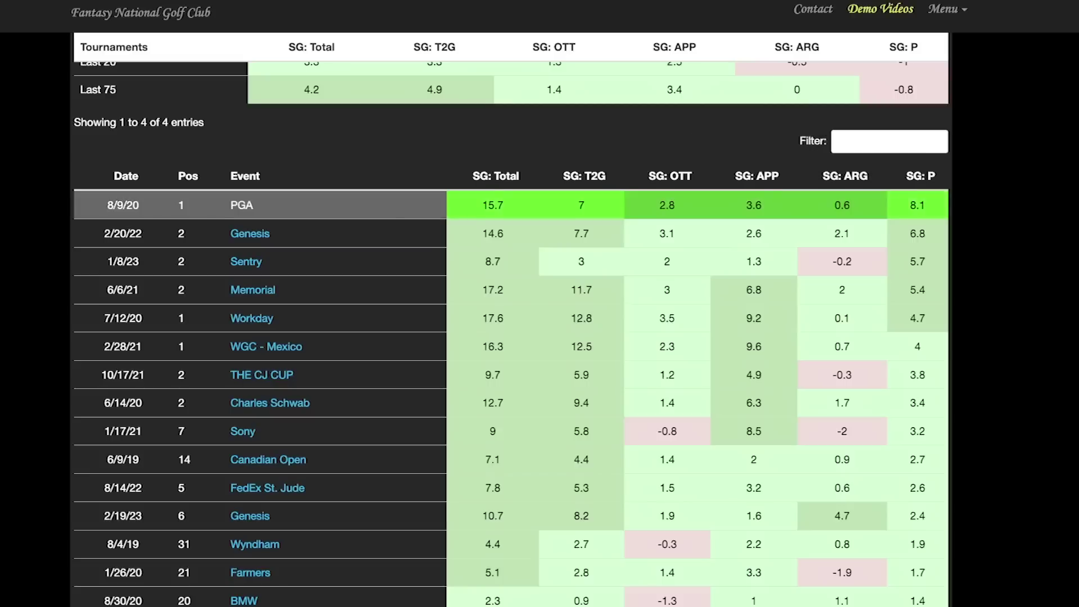
Sort Collin Morikawa's event results by SG: ARG from highest to lowest.
{"action": "left_click", "coordinate": [754, 262]}
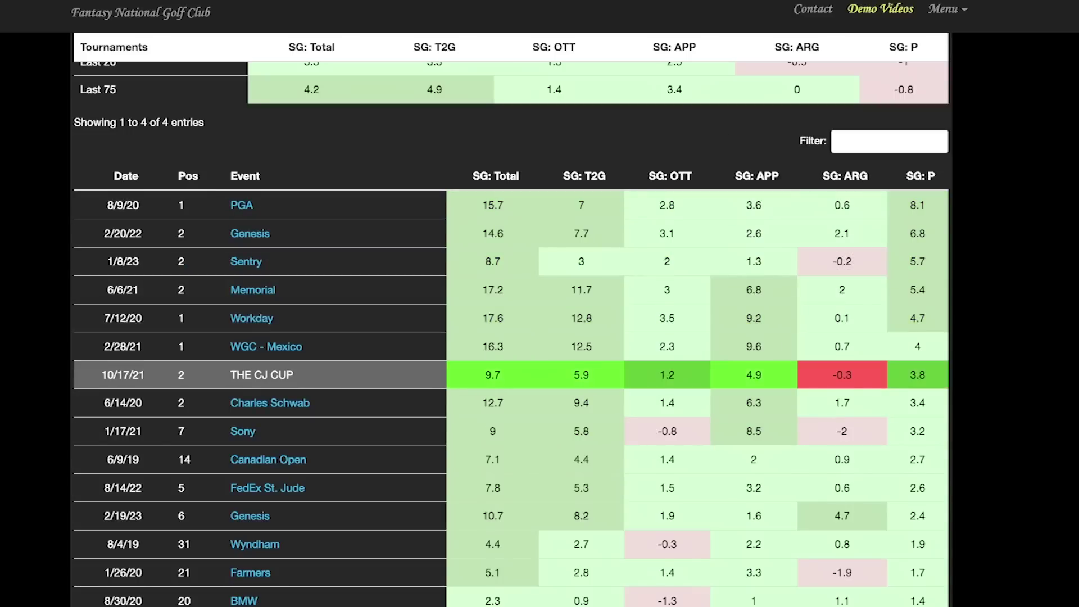
{"action": "left_click", "coordinate": [845, 176]}
{"action": "left_click", "coordinate": [844, 176]}
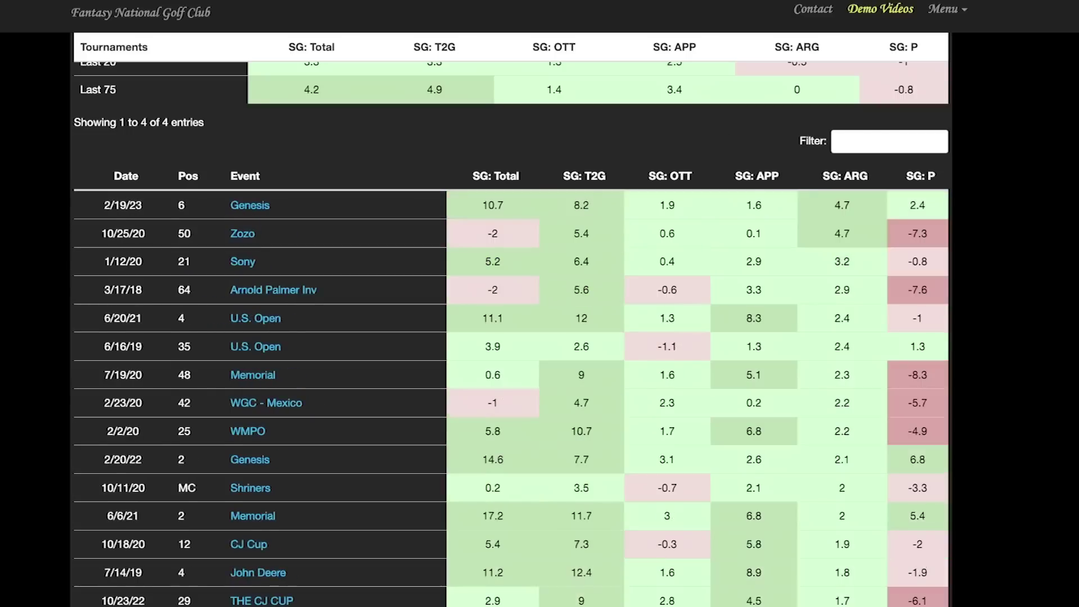
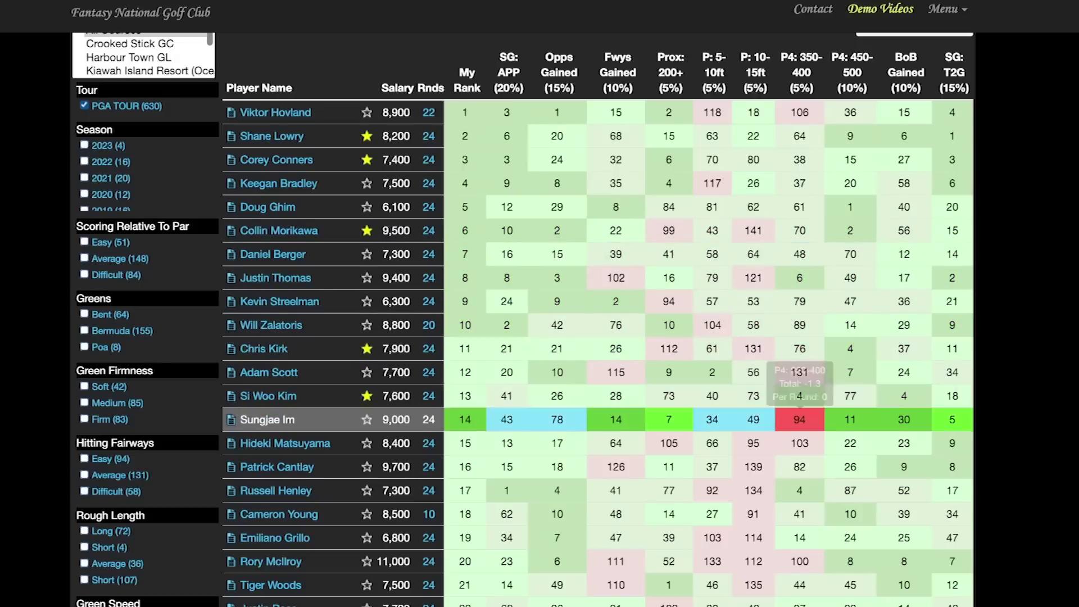
Look through Russell Henley's event results and average strokes gained summary, and return to the custom stat model.
{"action": "scroll", "coordinate": [521, 320], "scroll_direction": "down", "scroll_amount": 1}
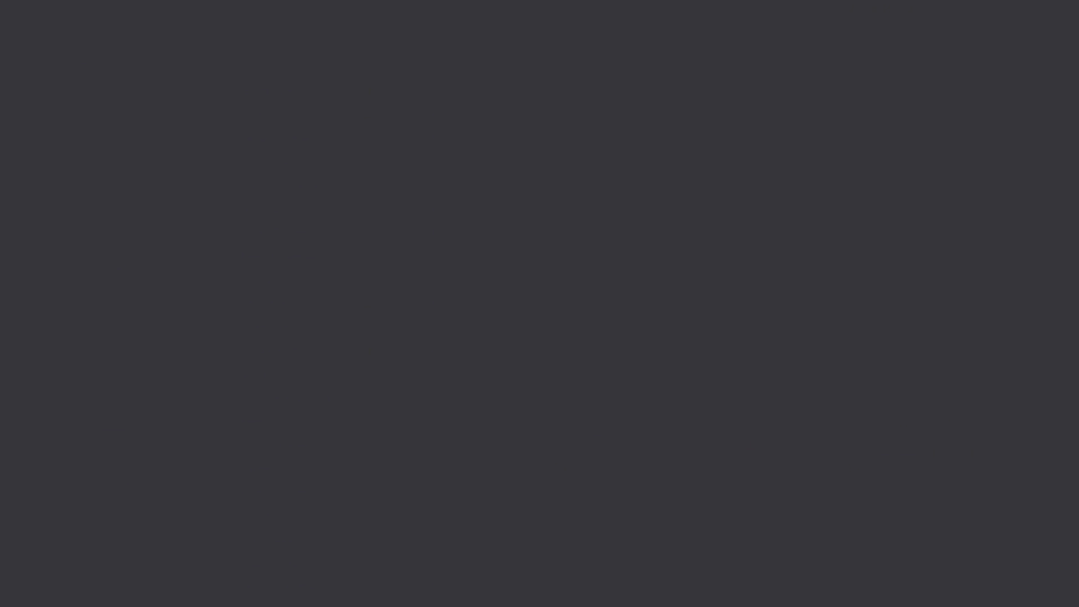
{"action": "scroll", "coordinate": [511, 319], "scroll_direction": "down", "scroll_amount": 10}
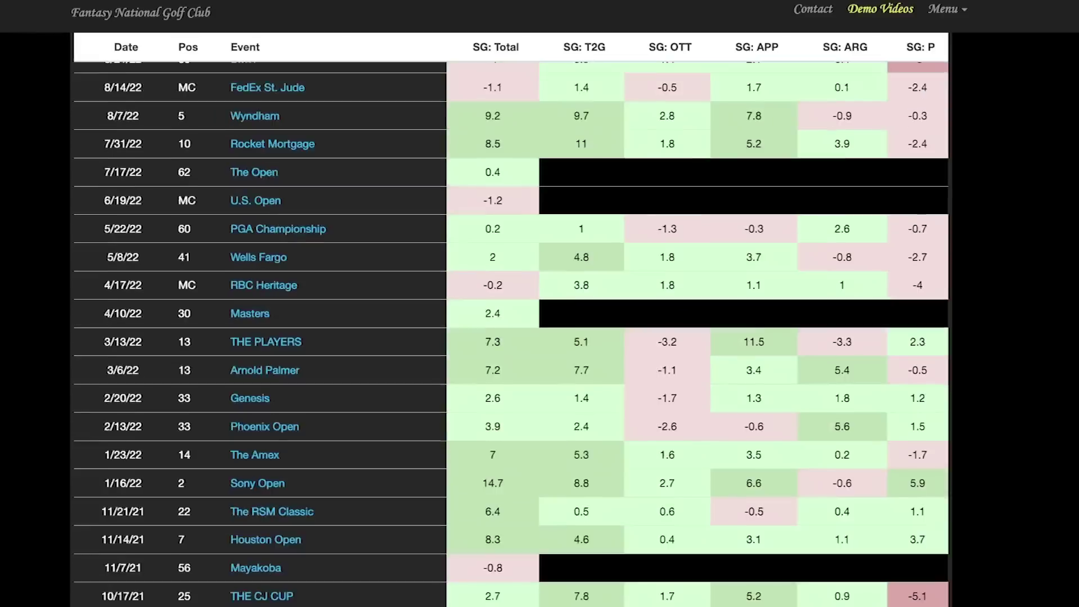
{"action": "scroll", "coordinate": [511, 333], "scroll_direction": "up", "scroll_amount": 8}
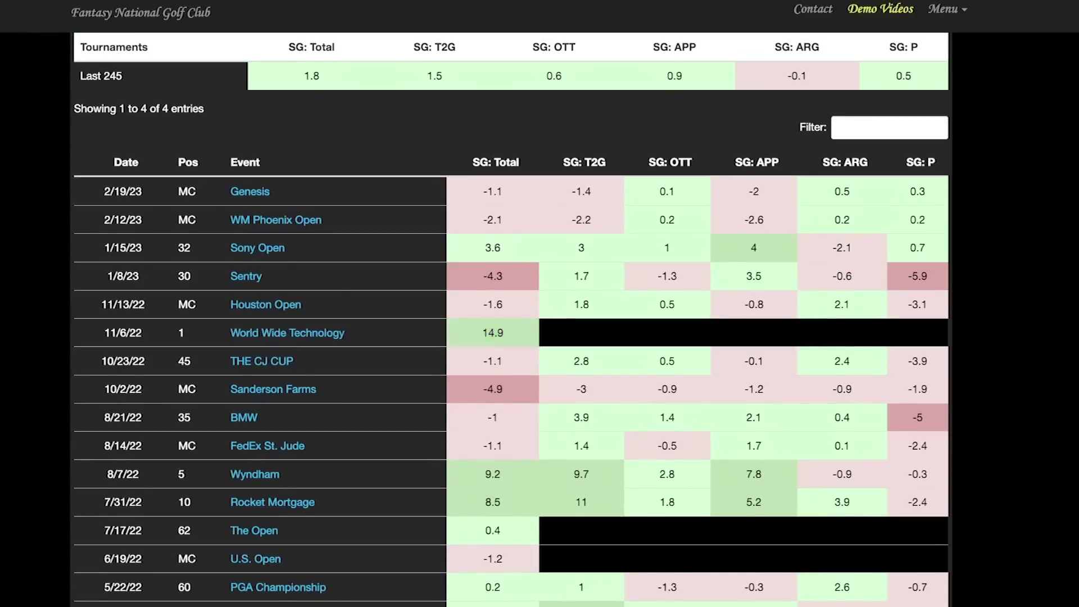
{"action": "key", "text": "alt+Left"}
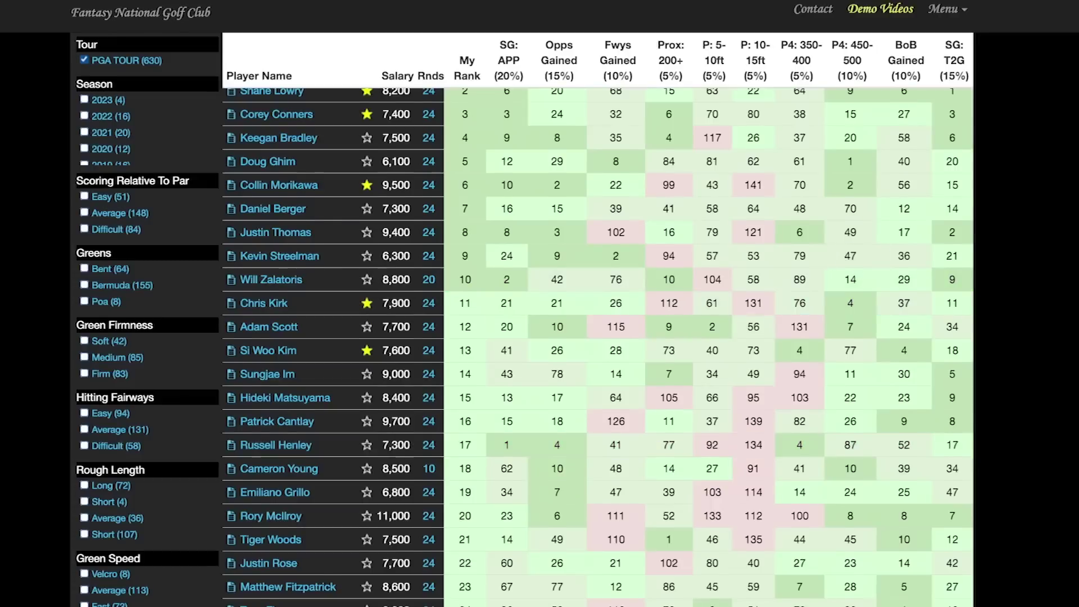
Look through the custom stat model rankings down to about rank 38.
{"action": "scroll", "coordinate": [597, 347], "scroll_direction": "down", "scroll_amount": 1}
{"action": "scroll", "coordinate": [540, 337], "scroll_direction": "down", "scroll_amount": 1}
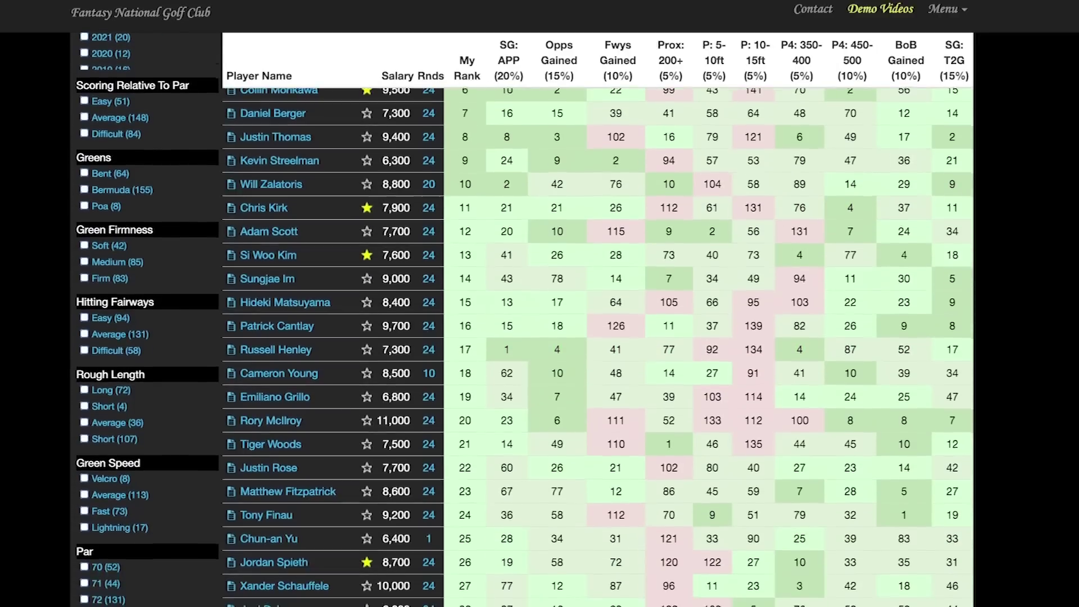
{"action": "scroll", "coordinate": [540, 337], "scroll_direction": "down", "scroll_amount": 1}
{"action": "scroll", "coordinate": [900, 349], "scroll_direction": "down", "scroll_amount": 2}
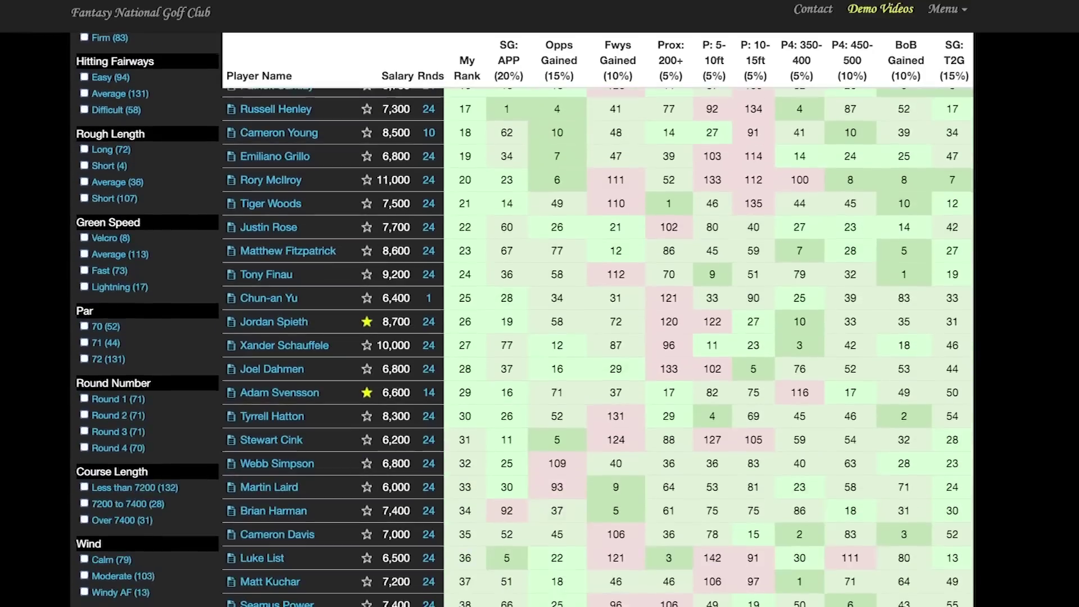
{"action": "mouse_move", "coordinate": [904, 487]}
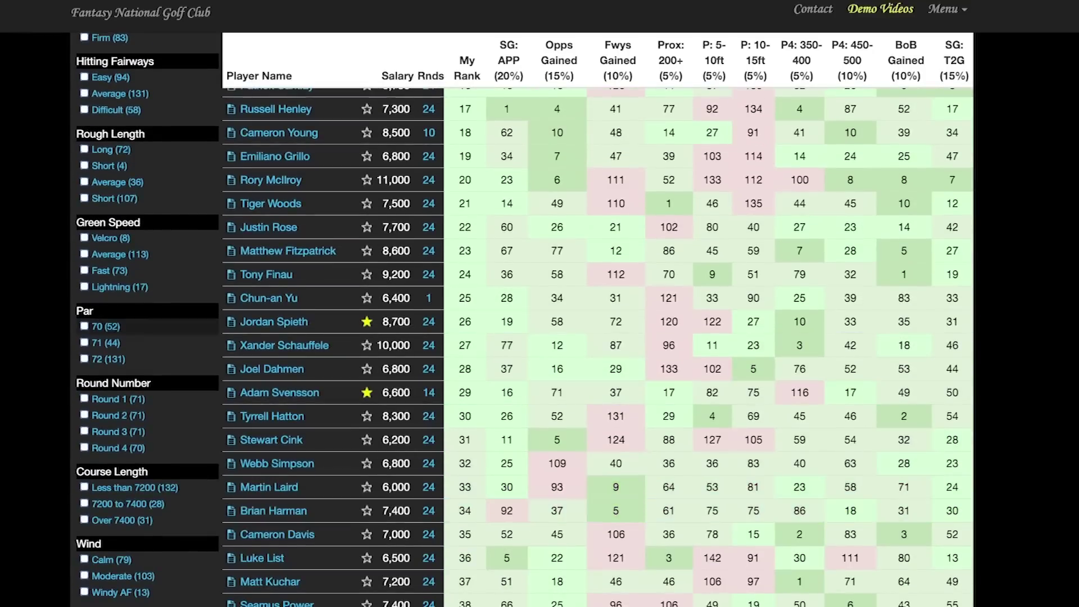
{"action": "scroll", "coordinate": [619, 337], "scroll_direction": "up", "scroll_amount": 6}
{"action": "scroll", "coordinate": [540, 337], "scroll_direction": "up", "scroll_amount": 5}
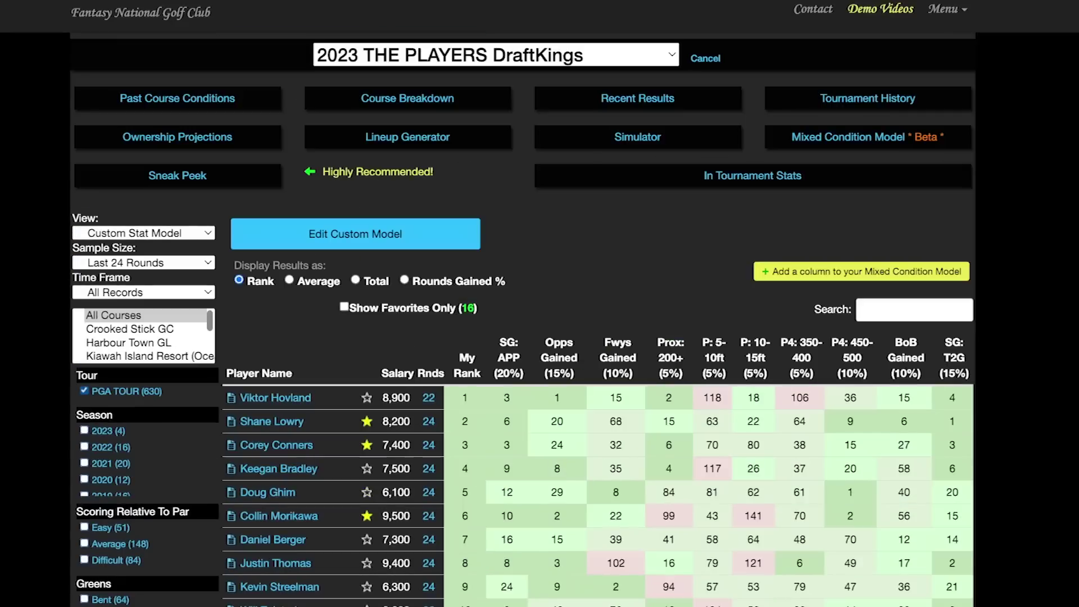
Switch the view to Strokes Gained, display the results as averages and sort by SG: TOT from highest to lowest.
{"action": "left_click", "coordinate": [143, 233]}
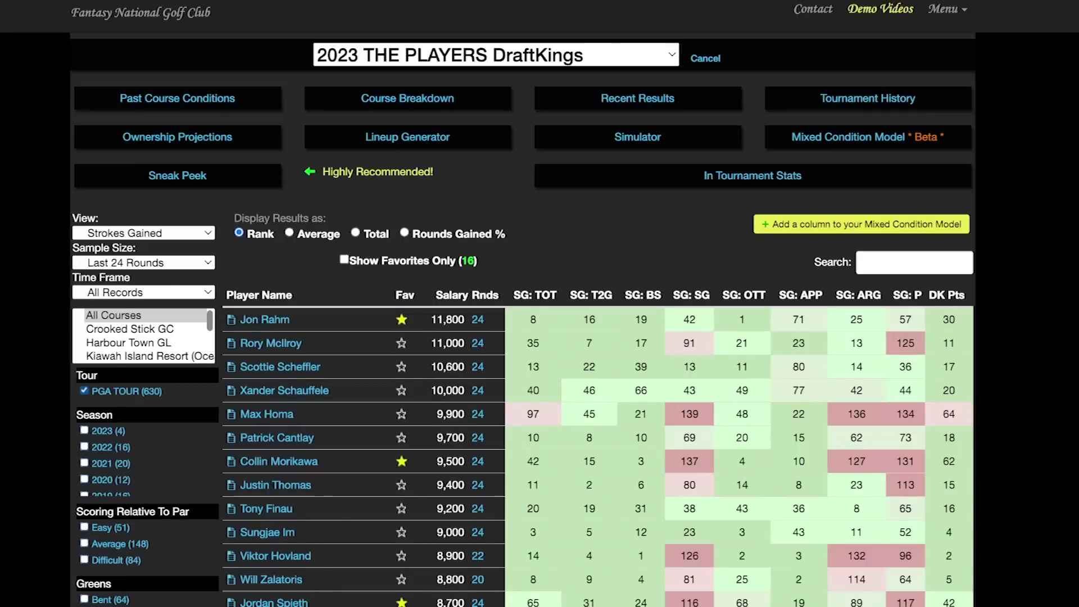
{"action": "left_click", "coordinate": [289, 233]}
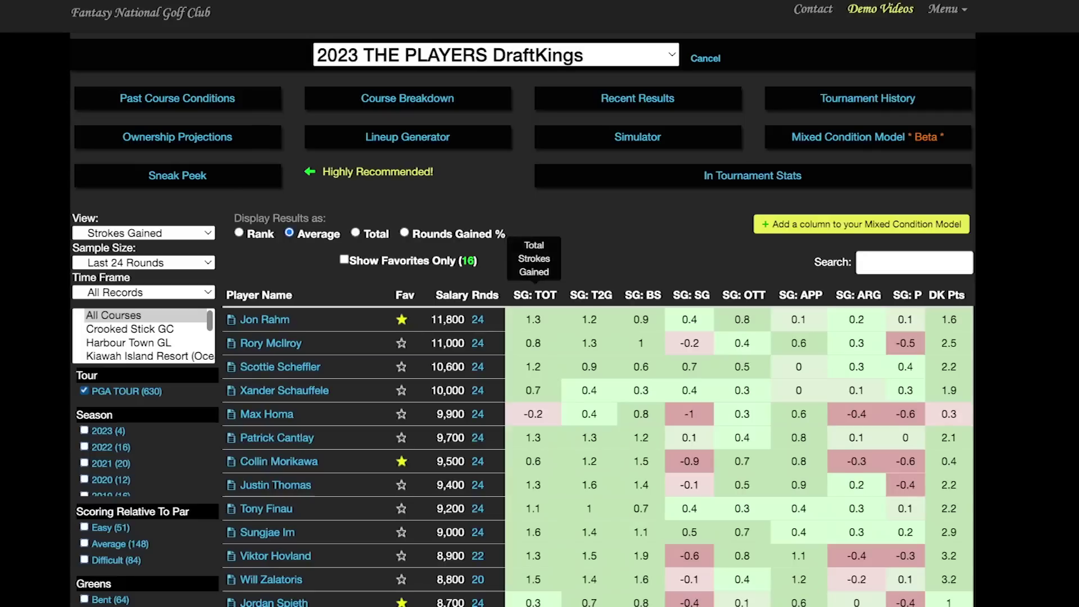
{"action": "left_click", "coordinate": [535, 294]}
Compare the golfers with the highest average total strokes gained and add Tony Finau to the favorites.
{"action": "scroll", "coordinate": [523, 321], "scroll_direction": "down", "scroll_amount": 2}
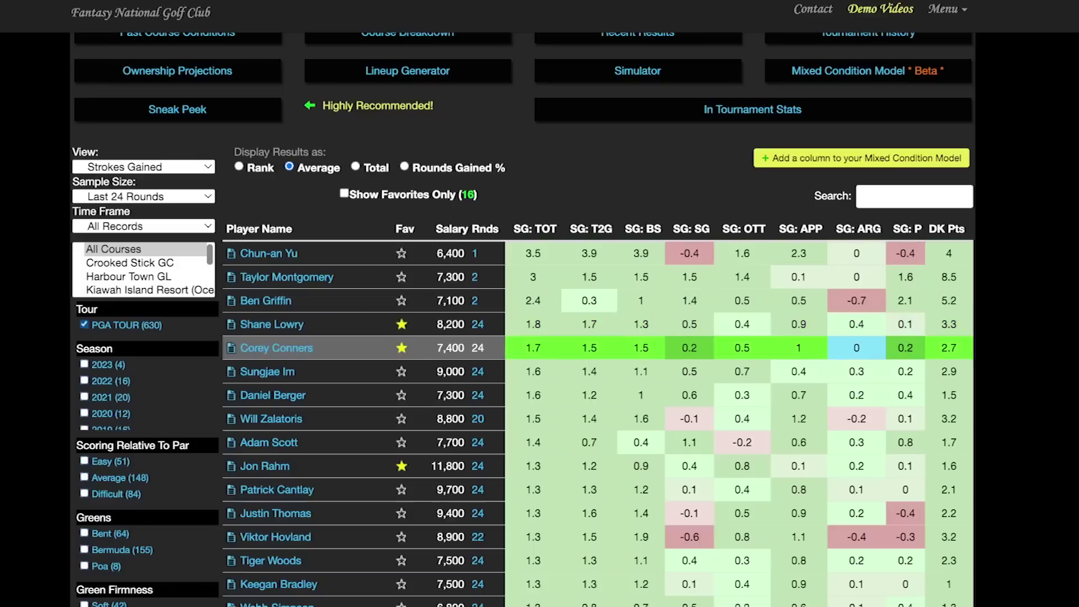
{"action": "mouse_move", "coordinate": [742, 419]}
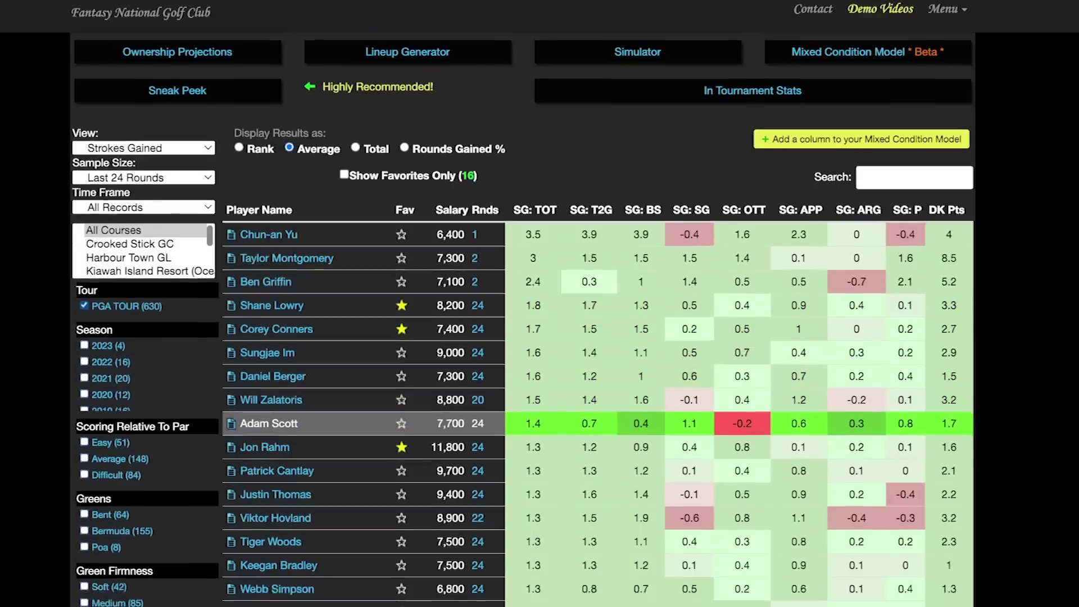
{"action": "scroll", "coordinate": [770, 439], "scroll_direction": "down", "scroll_amount": 2}
{"action": "mouse_move", "coordinate": [799, 357]}
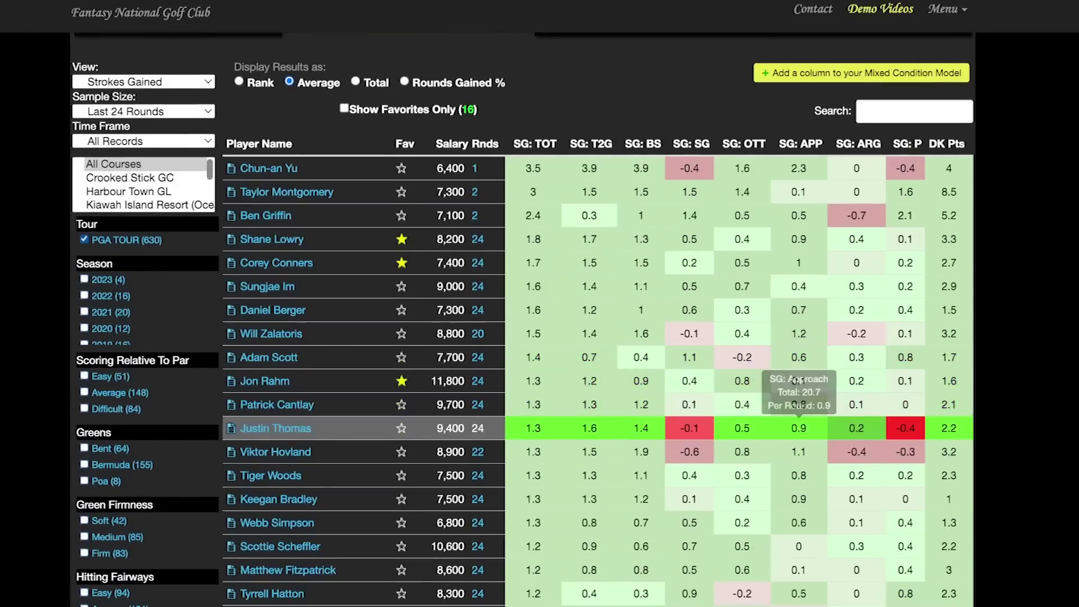
{"action": "scroll", "coordinate": [798, 416], "scroll_direction": "down", "scroll_amount": 1}
{"action": "scroll", "coordinate": [799, 411], "scroll_direction": "down", "scroll_amount": 2}
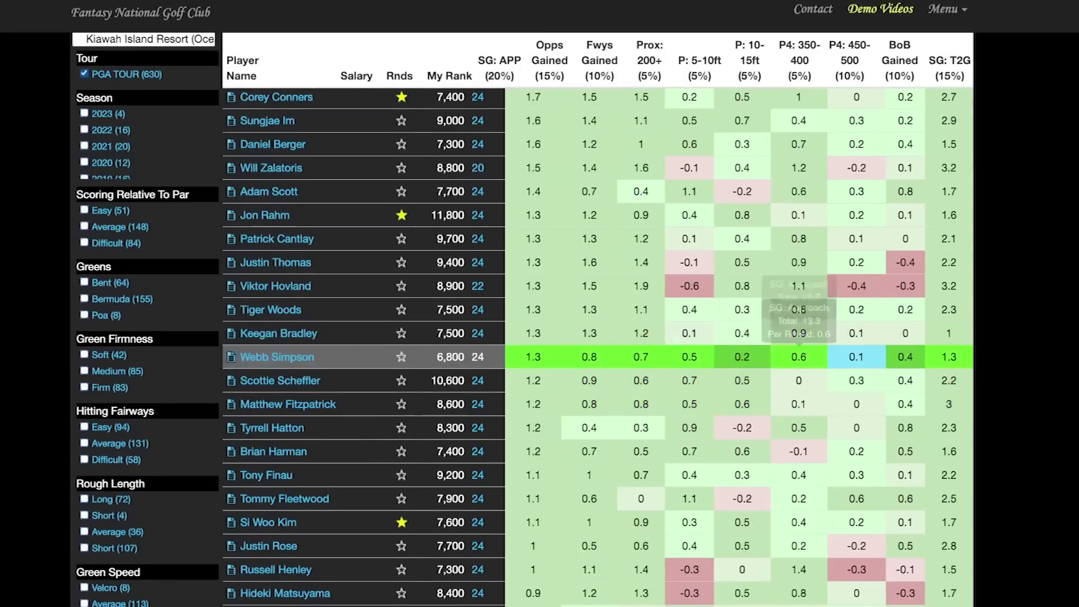
{"action": "scroll", "coordinate": [857, 358], "scroll_direction": "down", "scroll_amount": 1}
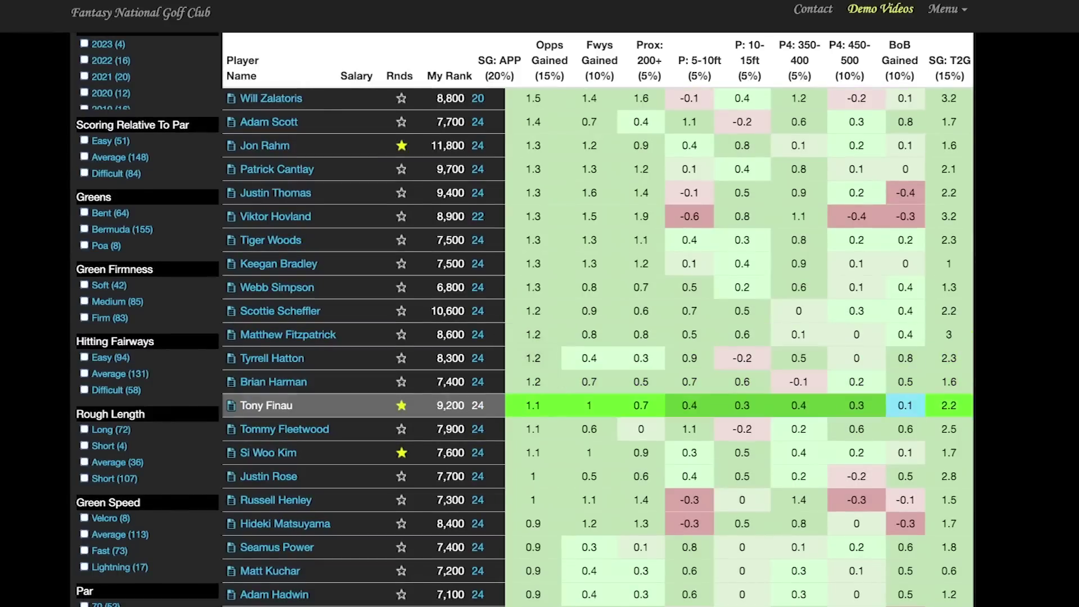
{"action": "mouse_move", "coordinate": [640, 429]}
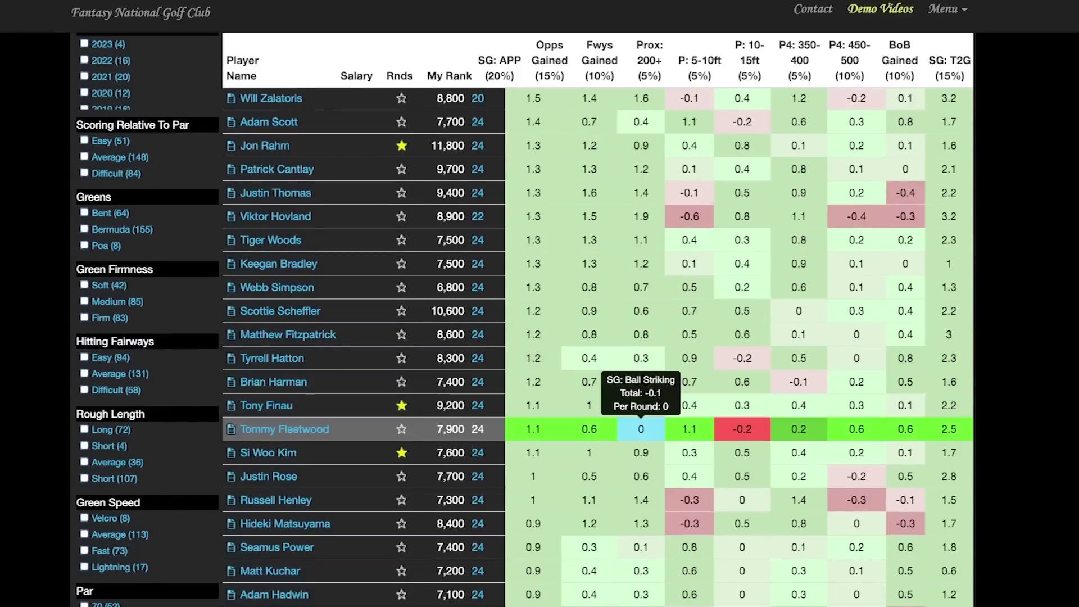
Open Matt Kuchar's player profile and view his average strokes gained summary and event results.
{"action": "scroll", "coordinate": [641, 429], "scroll_direction": "down", "scroll_amount": 2}
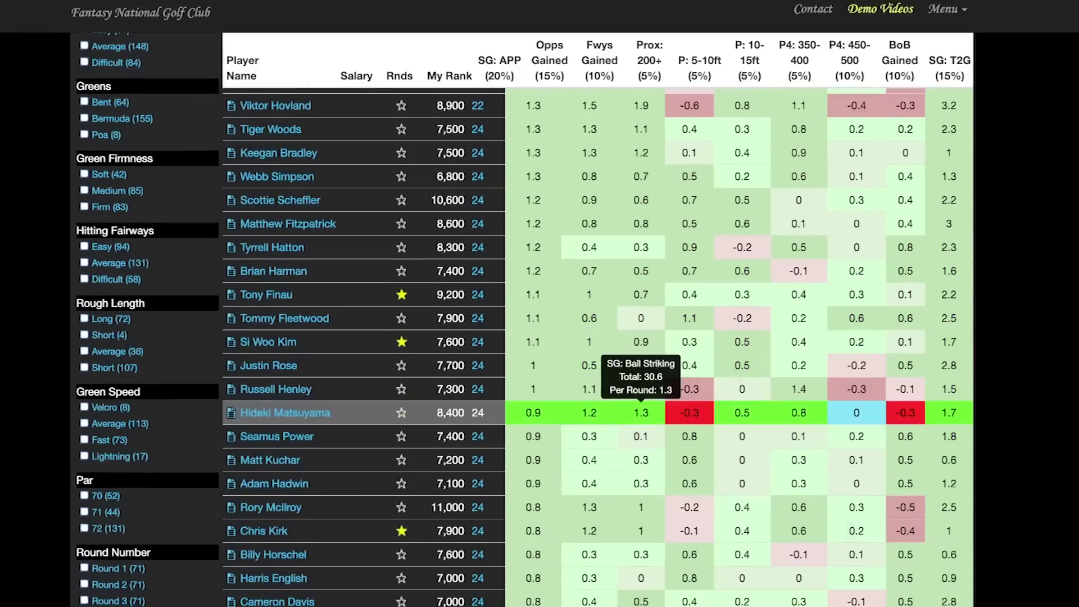
{"action": "scroll", "coordinate": [641, 429], "scroll_direction": "down", "scroll_amount": 2}
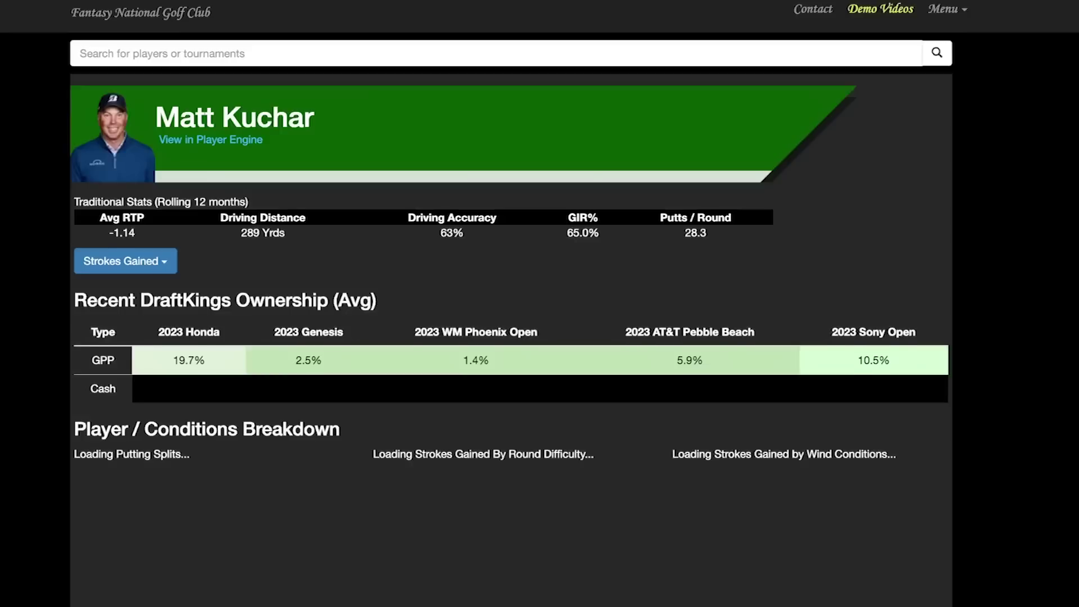
{"action": "scroll", "coordinate": [540, 315], "scroll_direction": "down", "scroll_amount": 15}
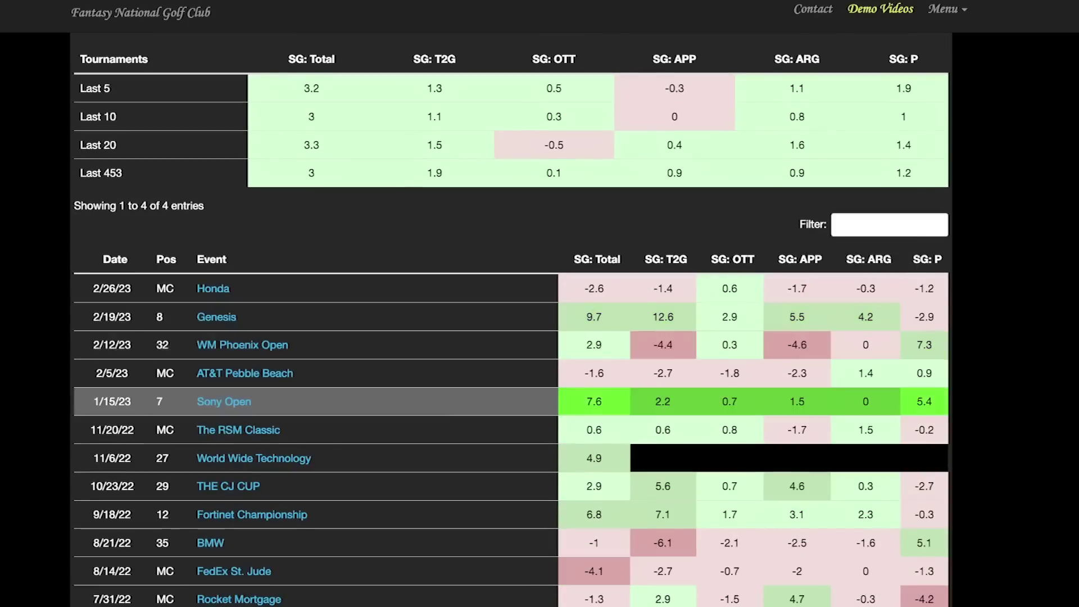
Filter Matt Kuchar's event results by "play", clear the filter and add him to the favorites.
{"action": "left_click", "coordinate": [889, 224]}
{"action": "type", "text": "play"}
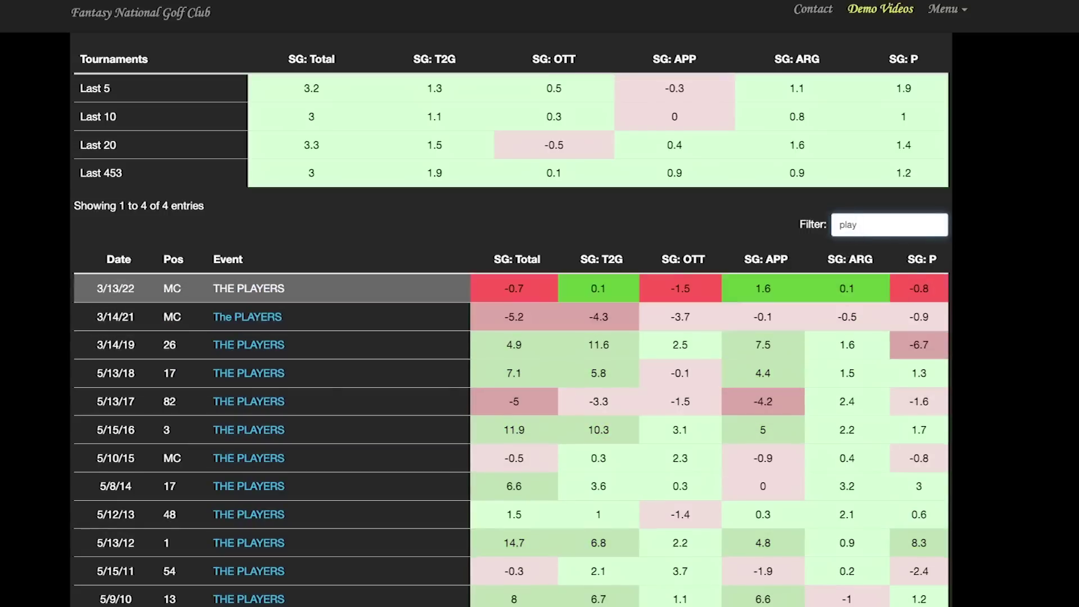
{"action": "key", "text": "BackSpace"}
{"action": "key", "text": "BackSpace"}
{"action": "key", "text": "BackSpace"}
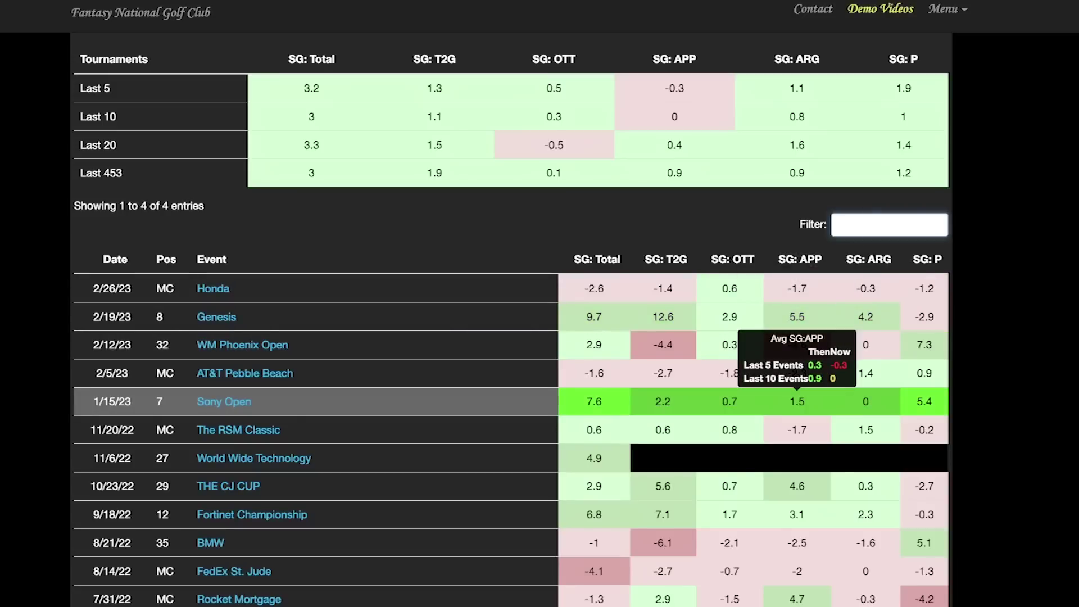
{"action": "scroll", "coordinate": [731, 288], "scroll_direction": "down", "scroll_amount": 15}
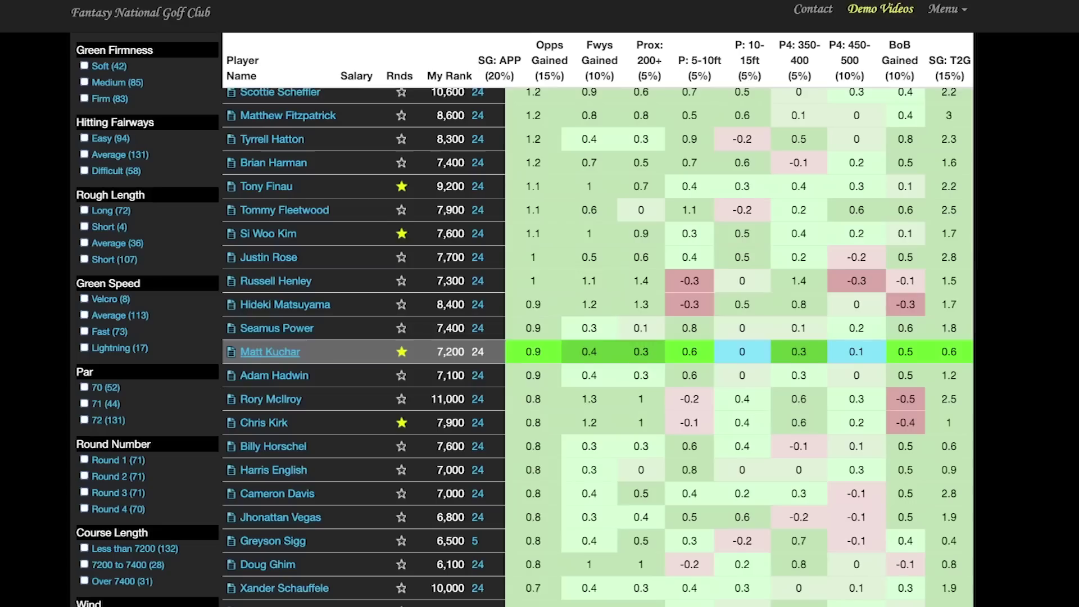
Open Adam Hadwin's player profile and view his average strokes gained summary and event results.
{"action": "scroll", "coordinate": [900, 320], "scroll_direction": "down", "scroll_amount": 2}
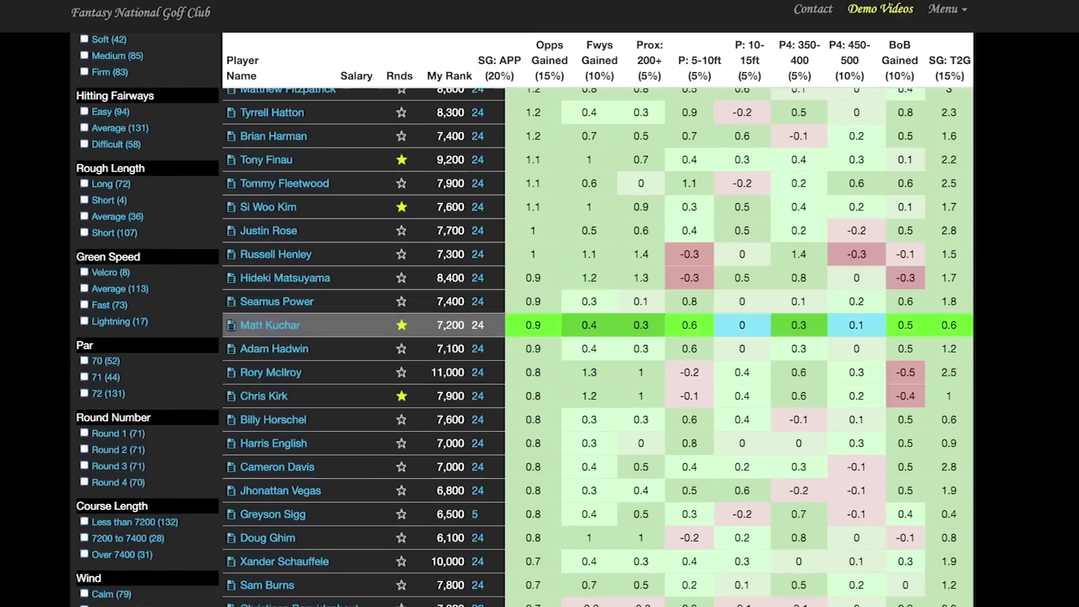
{"action": "right_click", "coordinate": [275, 348]}
{"action": "left_click", "coordinate": [281, 348]}
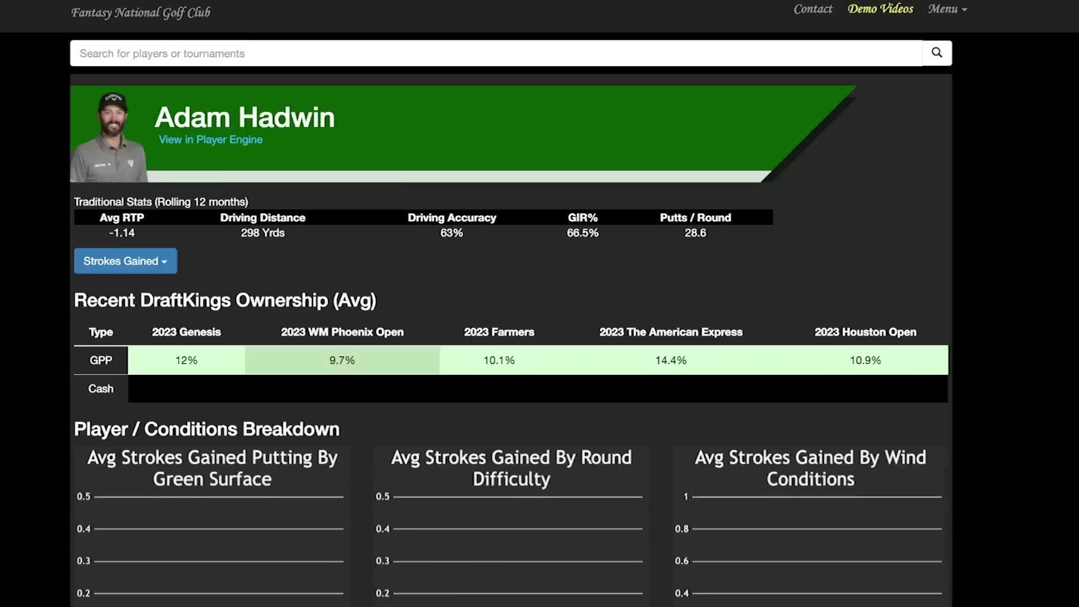
{"action": "scroll", "coordinate": [511, 319], "scroll_direction": "down", "scroll_amount": 10}
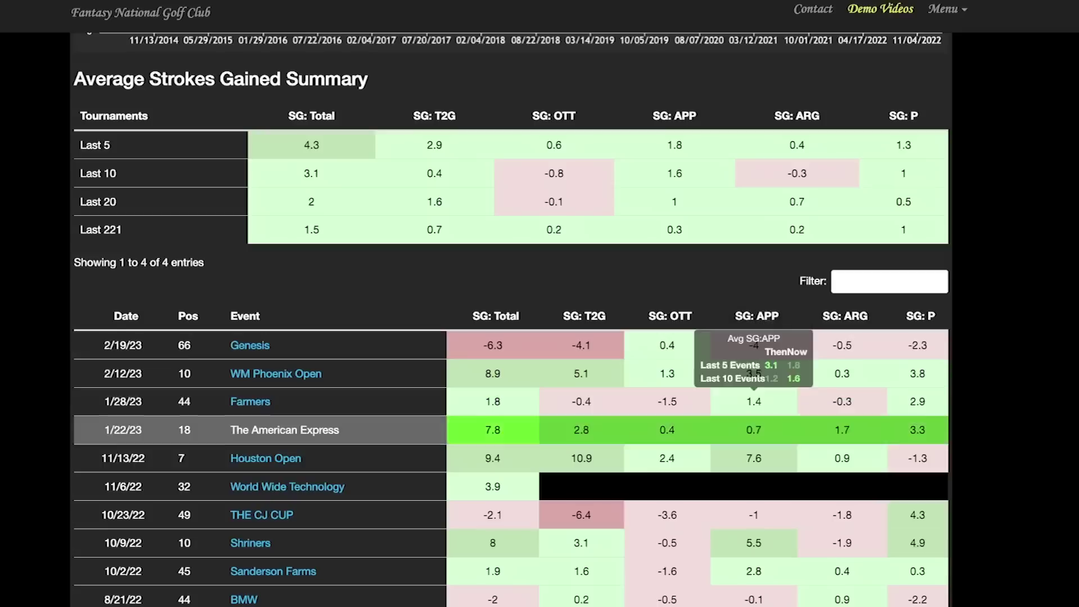
Filter Adam Hadwin's event results by "play" to review his THE PLAYERS history, and clear the filter.
{"action": "mouse_move", "coordinate": [754, 373]}
{"action": "left_click", "coordinate": [889, 282]}
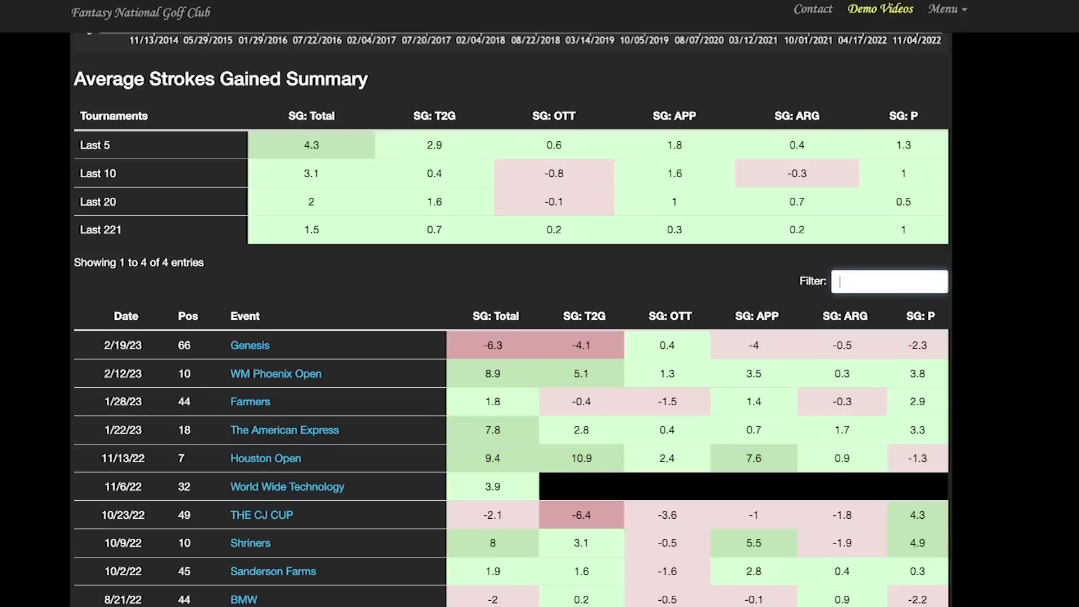
{"action": "type", "text": "play"}
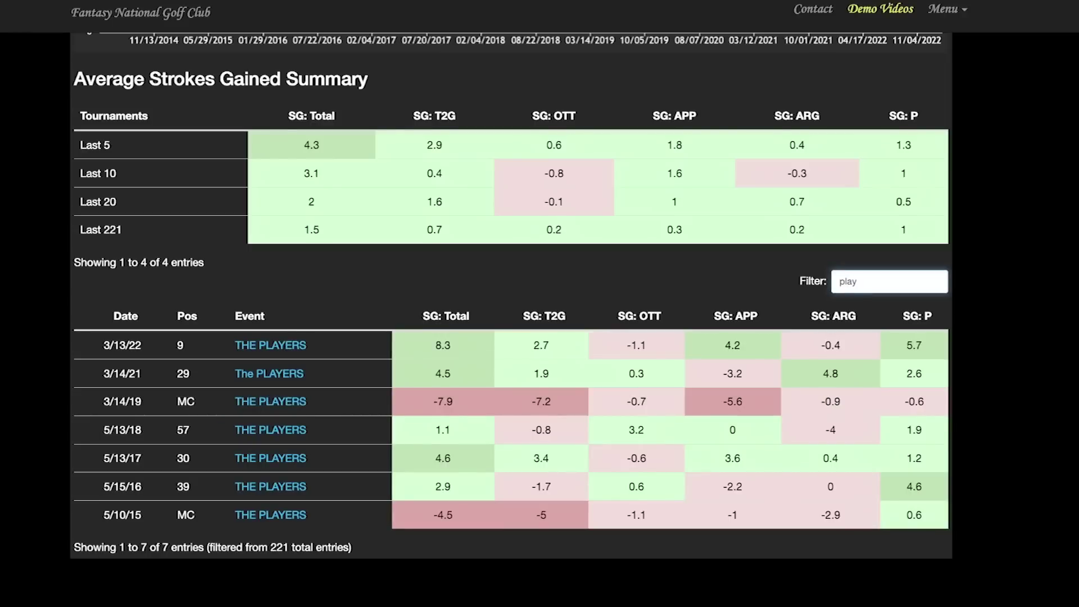
{"action": "key", "text": "BackSpace"}
{"action": "key", "text": "BackSpace"}
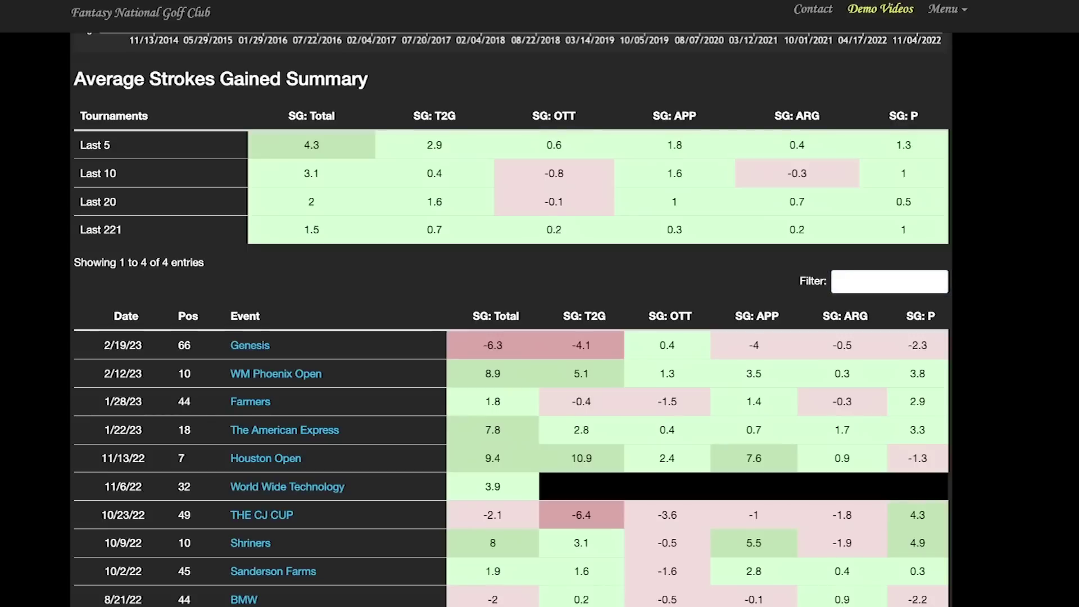
Examine Adam Hadwin's strokes gained by green surface, round difficulty and wind conditions, and add him to the favorites.
{"action": "scroll", "coordinate": [511, 319], "scroll_direction": "up", "scroll_amount": 15}
{"action": "scroll", "coordinate": [511, 319], "scroll_direction": "down", "scroll_amount": 6}
{"action": "mouse_move", "coordinate": [220, 275]}
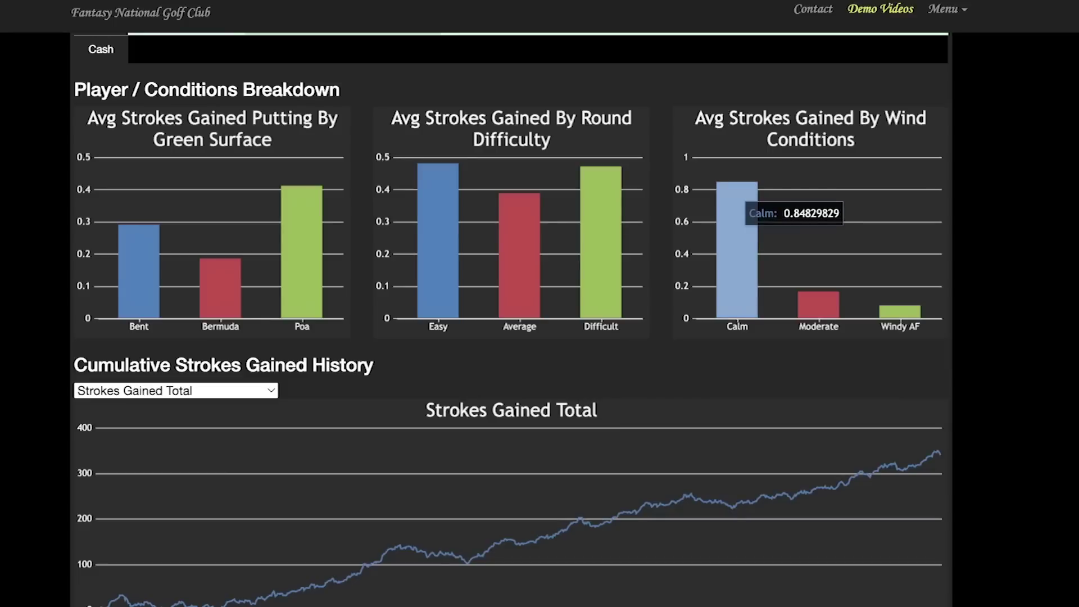
{"action": "mouse_move", "coordinate": [899, 311]}
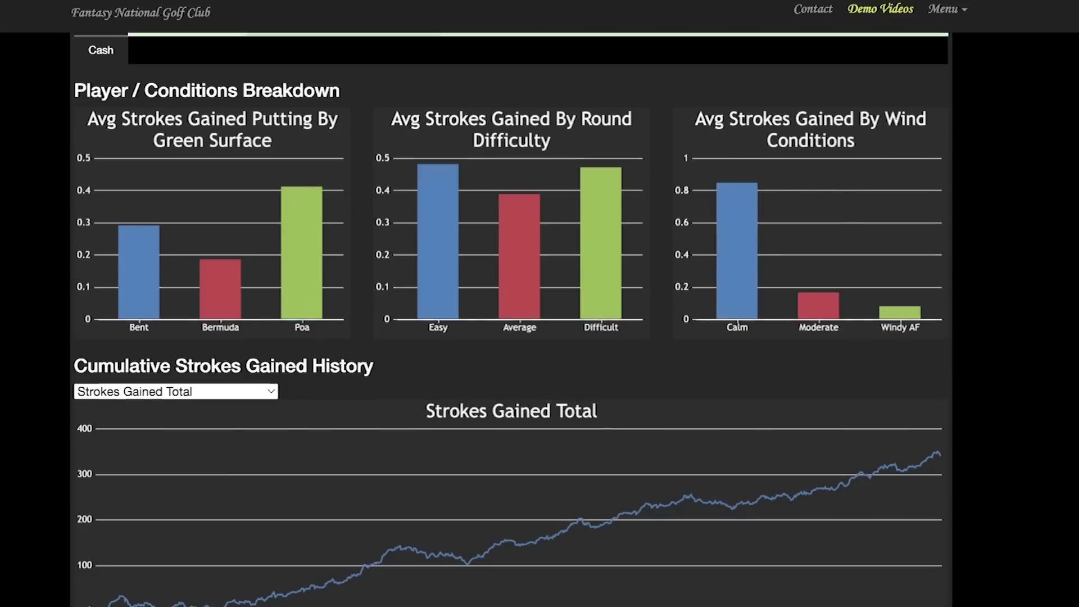
{"action": "scroll", "coordinate": [900, 311], "scroll_direction": "up", "scroll_amount": 3}
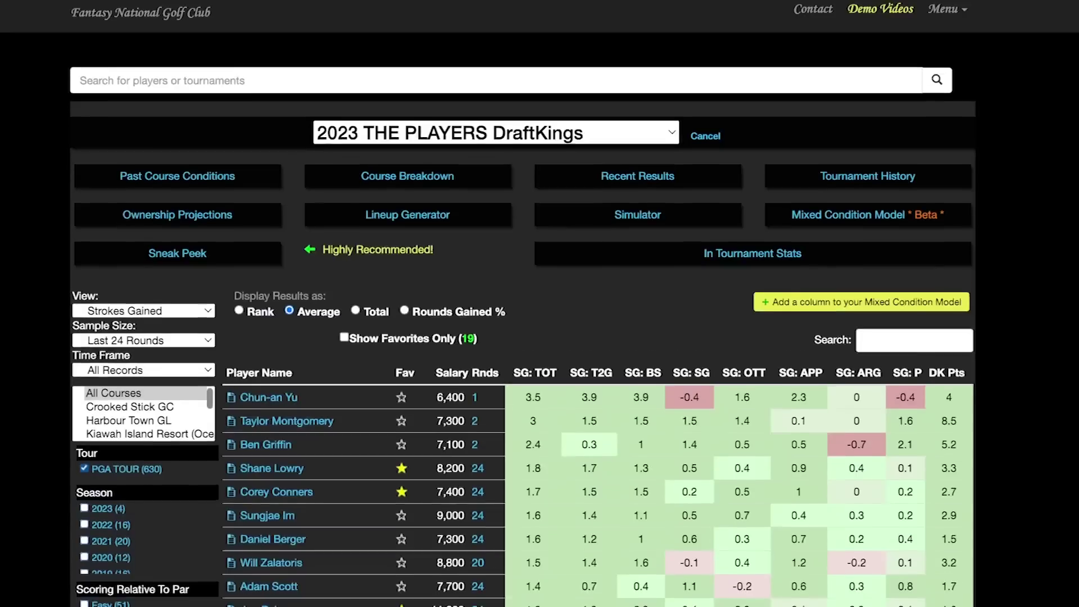
Sort the Strokes Gained table by SG: TOT from lowest to highest and look through the weakest golfers.
{"action": "scroll", "coordinate": [522, 337], "scroll_direction": "down", "scroll_amount": 3}
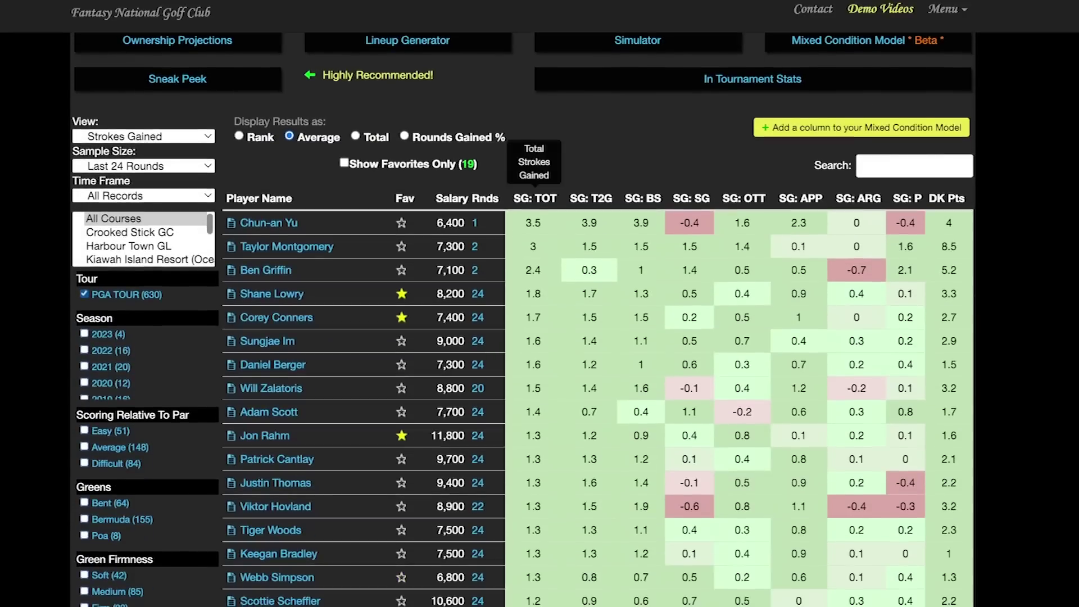
{"action": "left_click", "coordinate": [534, 199]}
{"action": "scroll", "coordinate": [534, 219], "scroll_direction": "down", "scroll_amount": 1}
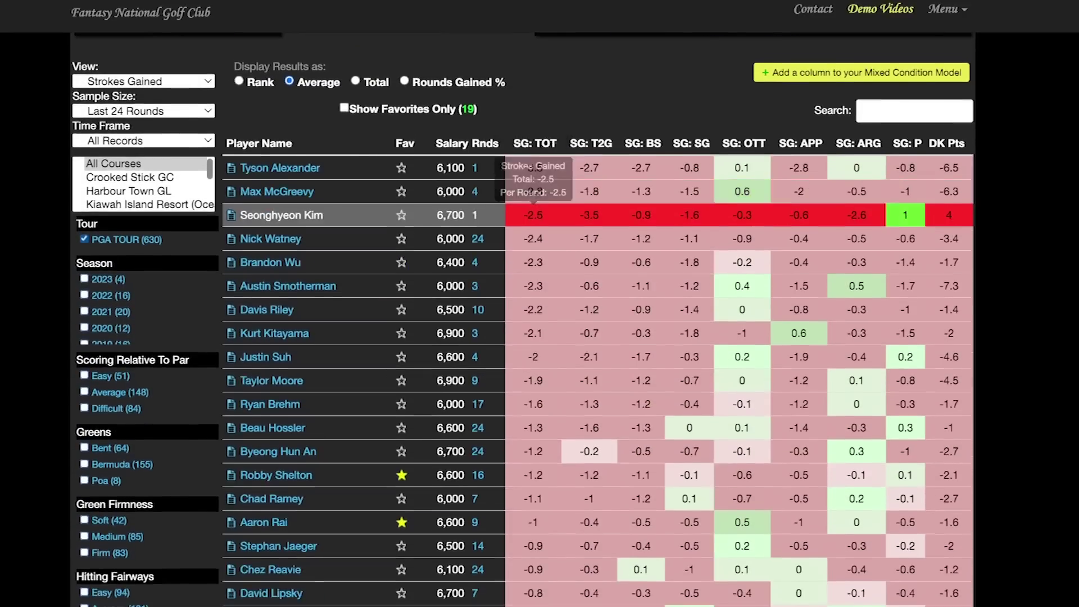
{"action": "scroll", "coordinate": [533, 214], "scroll_direction": "down", "scroll_amount": 1}
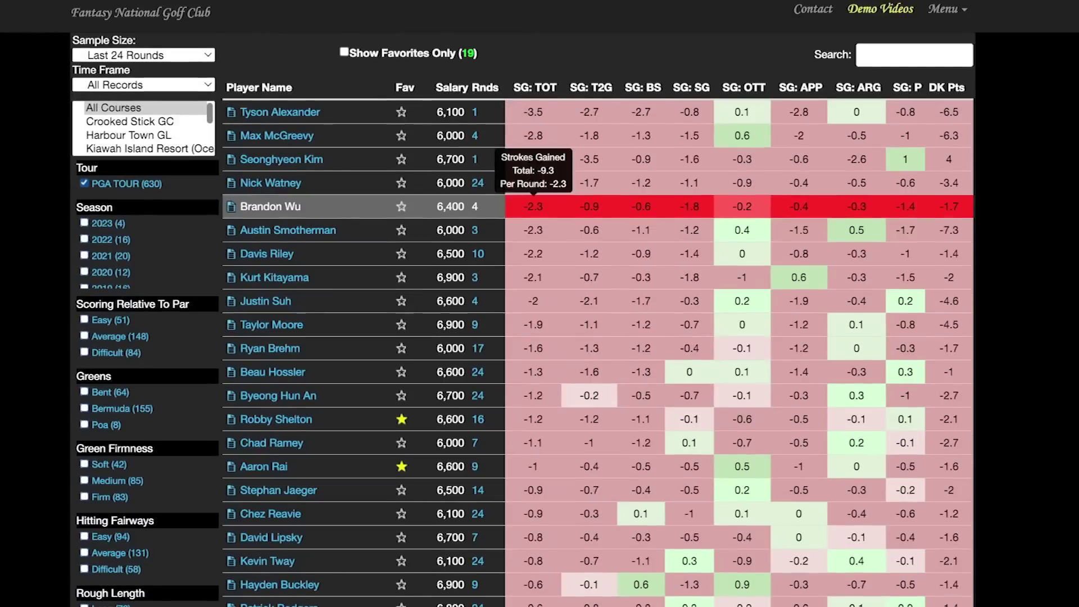
{"action": "scroll", "coordinate": [534, 210], "scroll_direction": "down", "scroll_amount": 3}
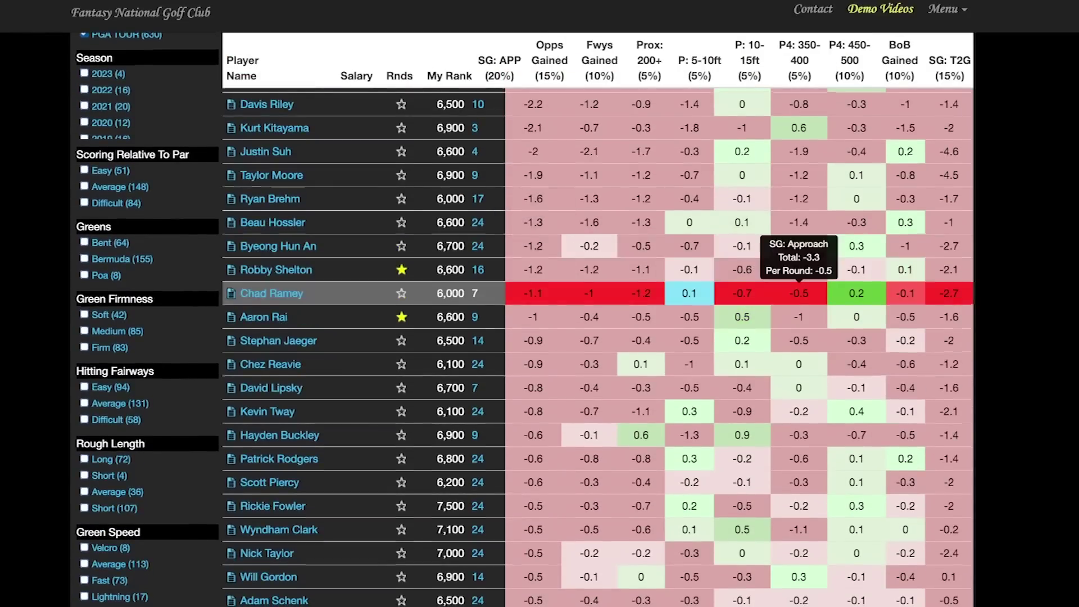
Examine the remaining golfers' average strokes gained on Pete Dye courses, continuing from the weakest toward the stronger ones.
{"action": "scroll", "coordinate": [799, 298], "scroll_direction": "down", "scroll_amount": 2}
{"action": "scroll", "coordinate": [799, 298], "scroll_direction": "down", "scroll_amount": 8}
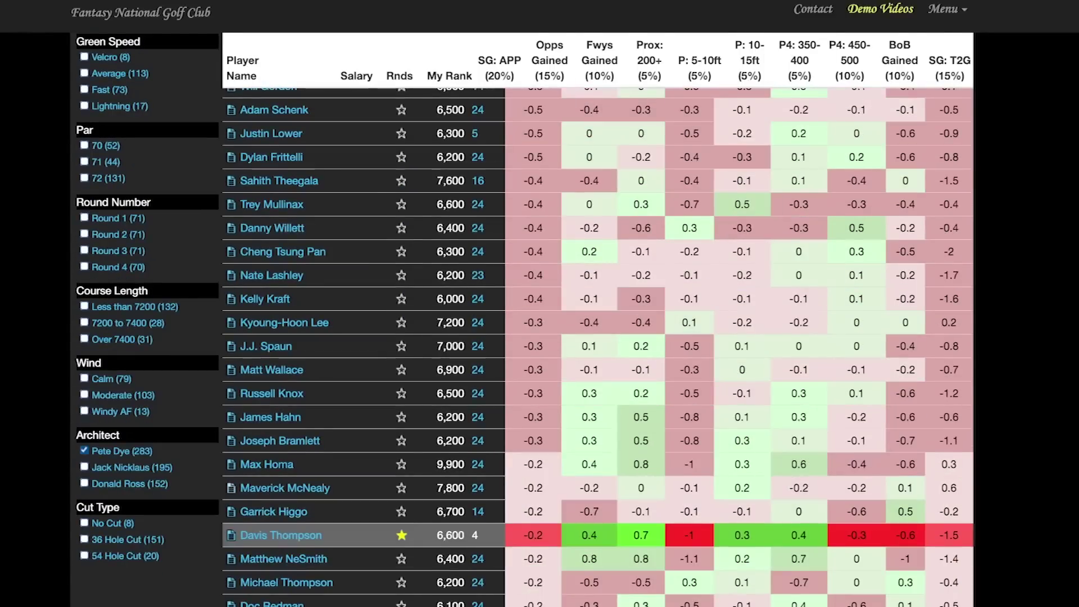
{"action": "scroll", "coordinate": [619, 534], "scroll_direction": "down", "scroll_amount": 3}
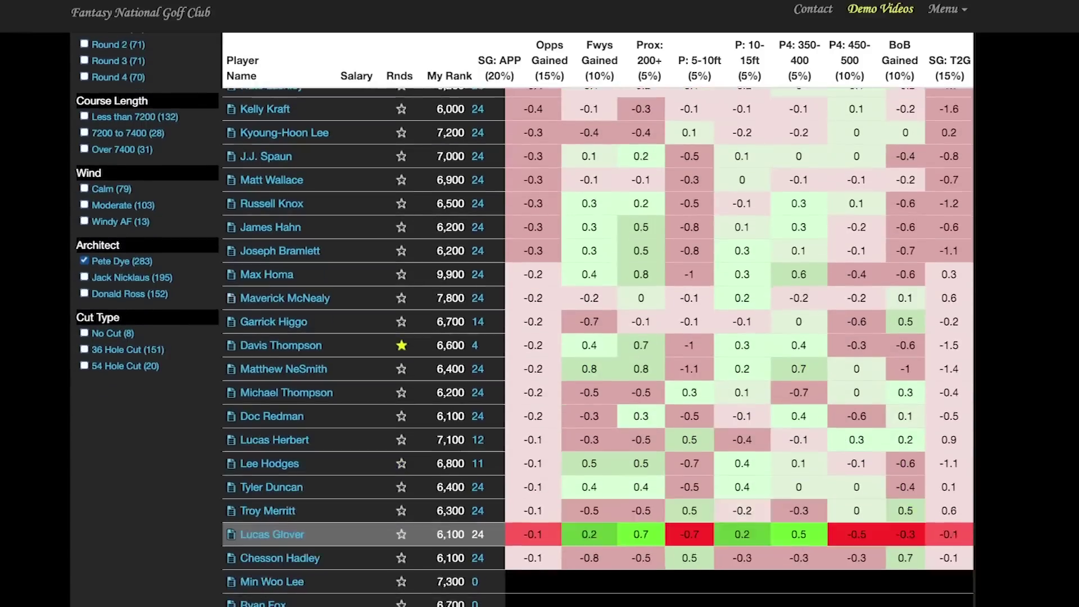
{"action": "scroll", "coordinate": [844, 529], "scroll_direction": "down", "scroll_amount": 6}
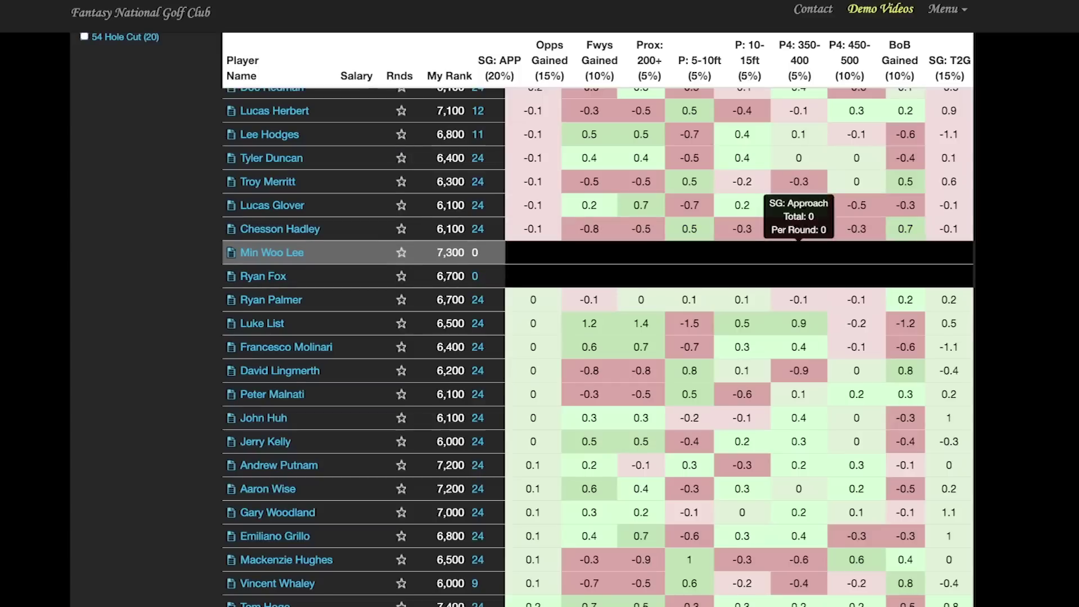
{"action": "scroll", "coordinate": [799, 276], "scroll_direction": "down", "scroll_amount": 1}
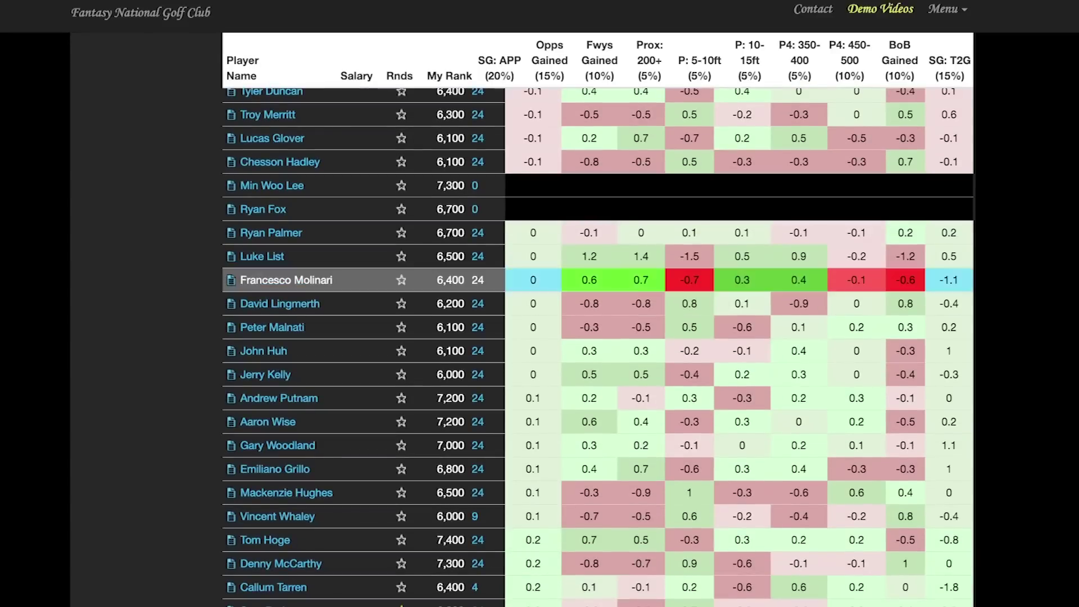
{"action": "scroll", "coordinate": [562, 382], "scroll_direction": "down", "scroll_amount": 2}
{"action": "mouse_move", "coordinate": [533, 406]}
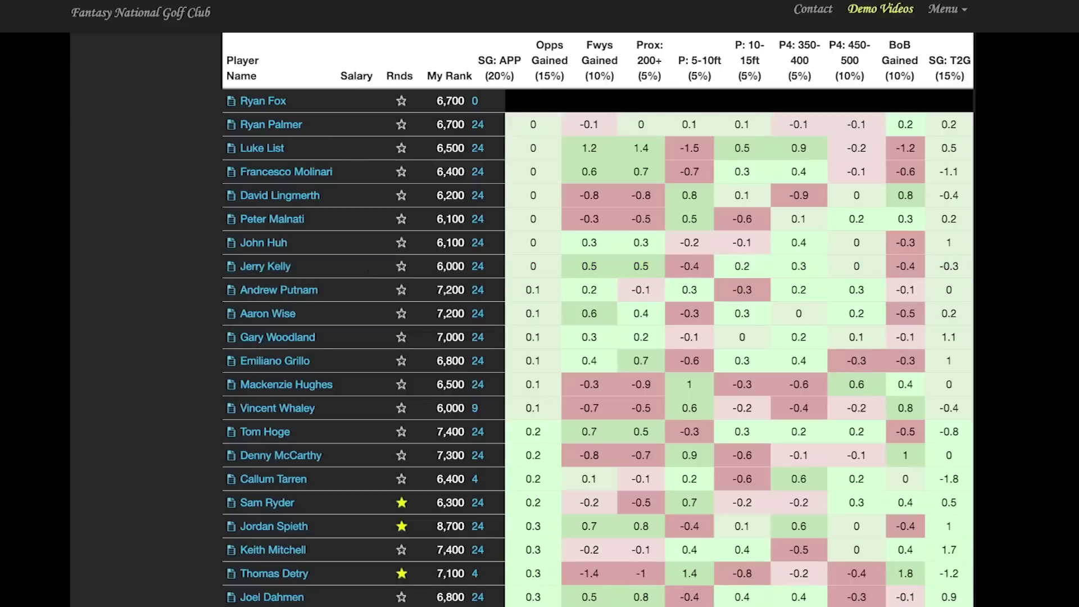
Clear the Pete Dye architect filter and look through the golfers' Strokes Gained ranks over the last 24 rounds.
{"action": "scroll", "coordinate": [562, 337], "scroll_direction": "up", "scroll_amount": 10}
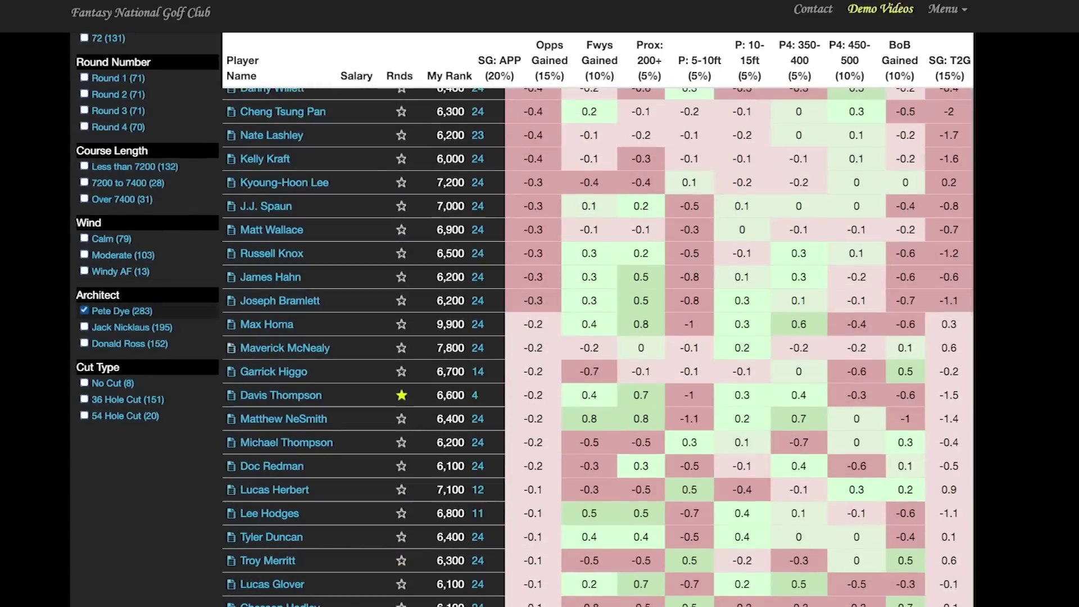
{"action": "left_click", "coordinate": [122, 311]}
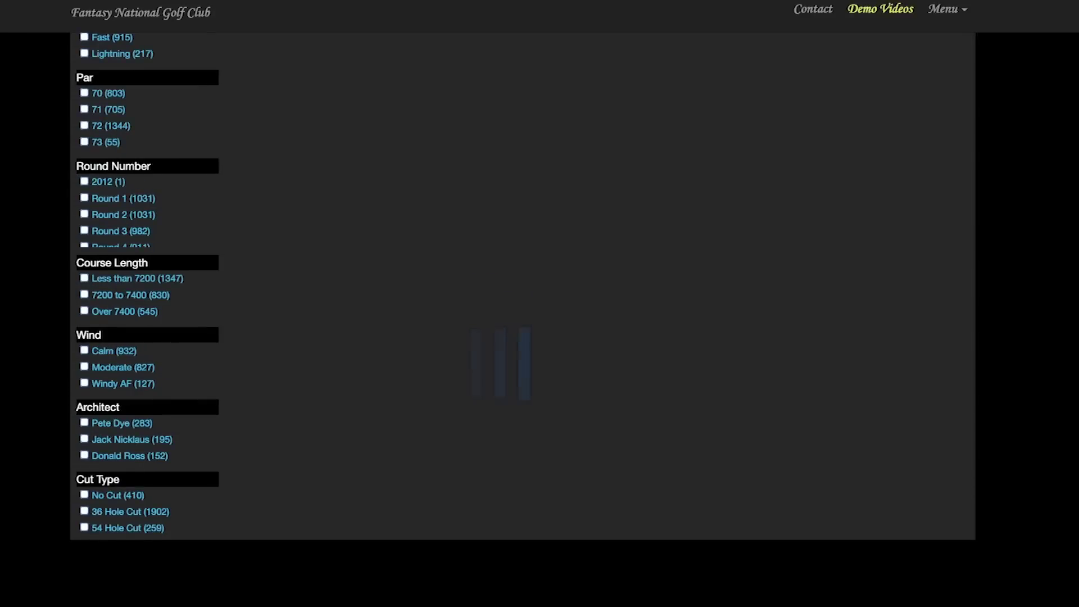
{"action": "scroll", "coordinate": [522, 319], "scroll_direction": "up", "scroll_amount": 12}
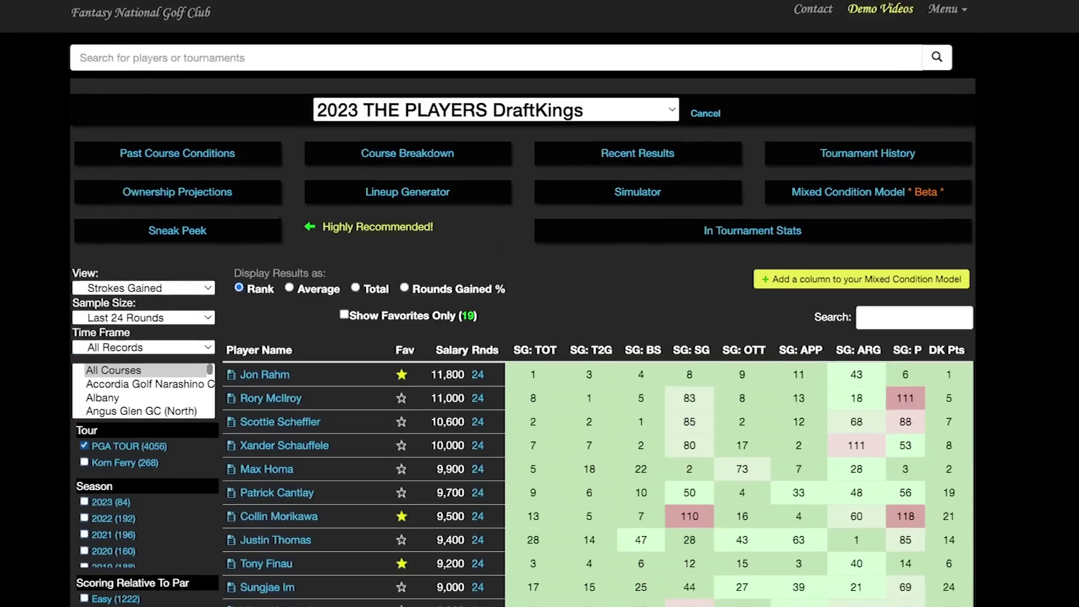
{"action": "scroll", "coordinate": [522, 320], "scroll_direction": "down", "scroll_amount": 2}
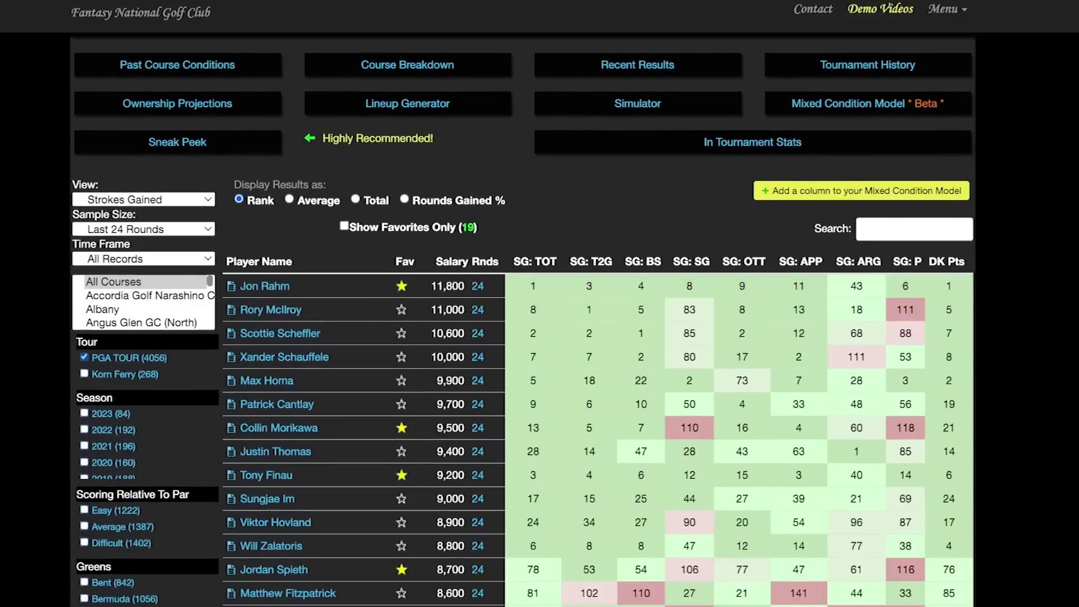
{"action": "scroll", "coordinate": [146, 240], "scroll_direction": "down", "scroll_amount": 10}
{"action": "scroll", "coordinate": [146, 232], "scroll_direction": "down", "scroll_amount": 1}
{"action": "scroll", "coordinate": [146, 232], "scroll_direction": "up", "scroll_amount": 1}
{"action": "scroll", "coordinate": [523, 321], "scroll_direction": "up", "scroll_amount": 10}
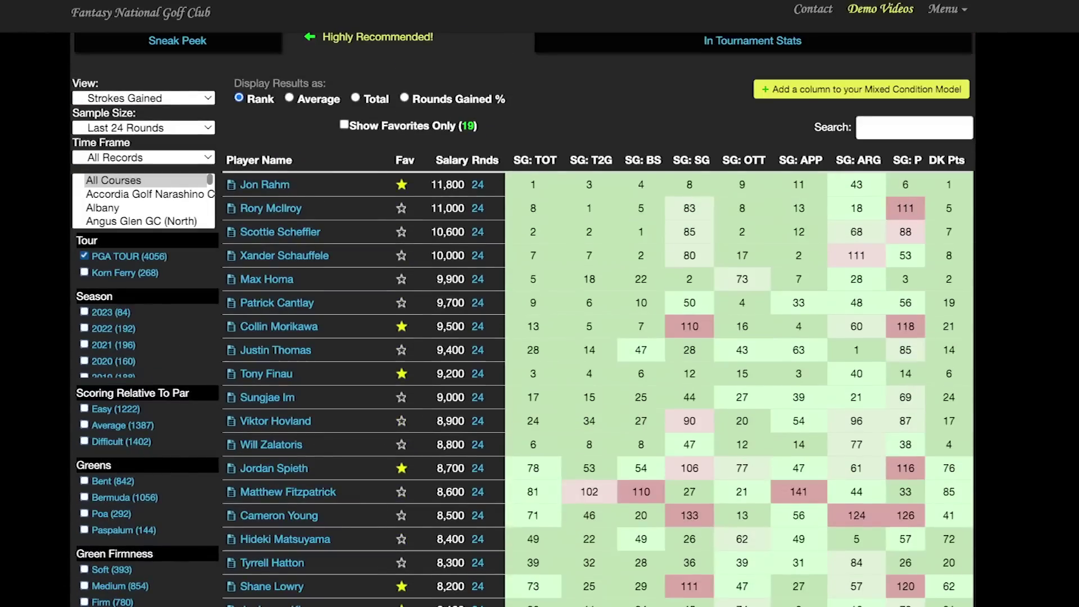
Switch the stats view to Fairways / Greens and sort the golfers by GIRs Gained, best rank first.
{"action": "left_click", "coordinate": [143, 98]}
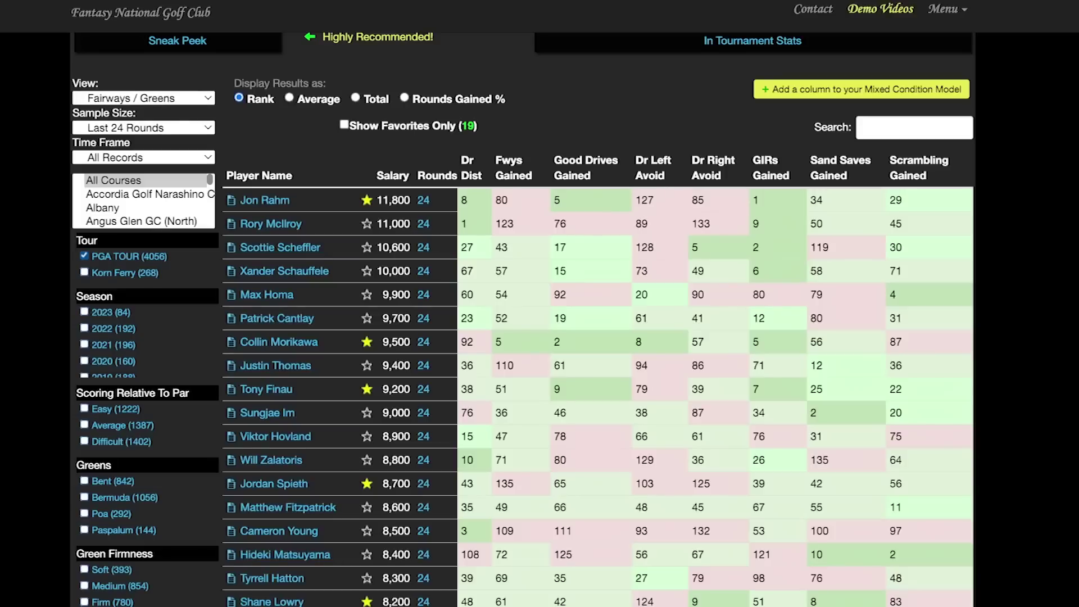
{"action": "left_click", "coordinate": [770, 168]}
{"action": "scroll", "coordinate": [770, 205], "scroll_direction": "down", "scroll_amount": 2}
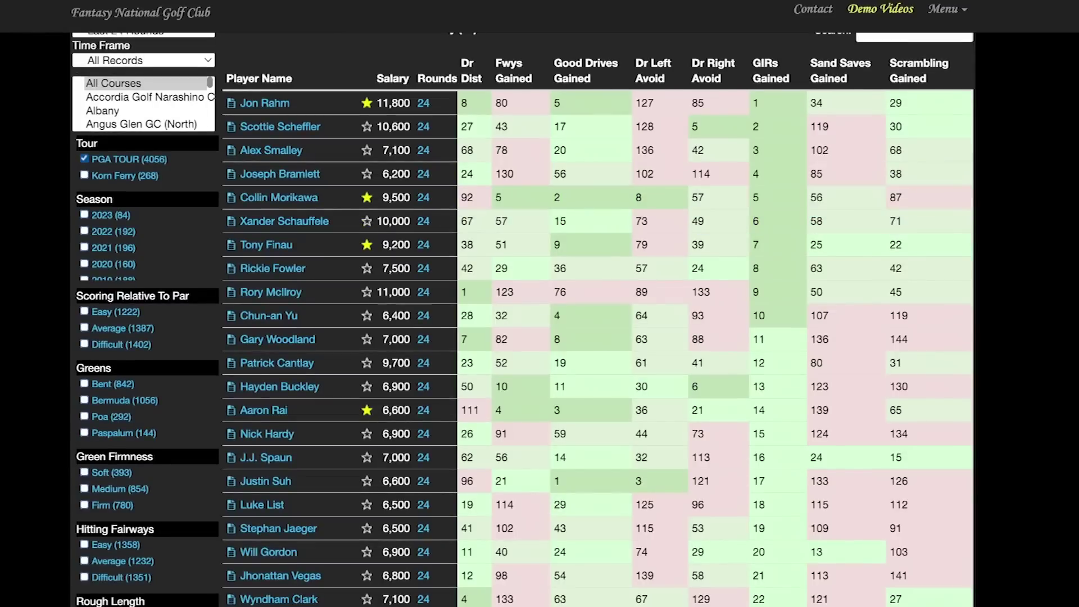
Set the sample size to Last 12 Rounds and sort the golfers by GIRs Gained to review the leaders.
{"action": "scroll", "coordinate": [598, 315], "scroll_direction": "up", "scroll_amount": 5}
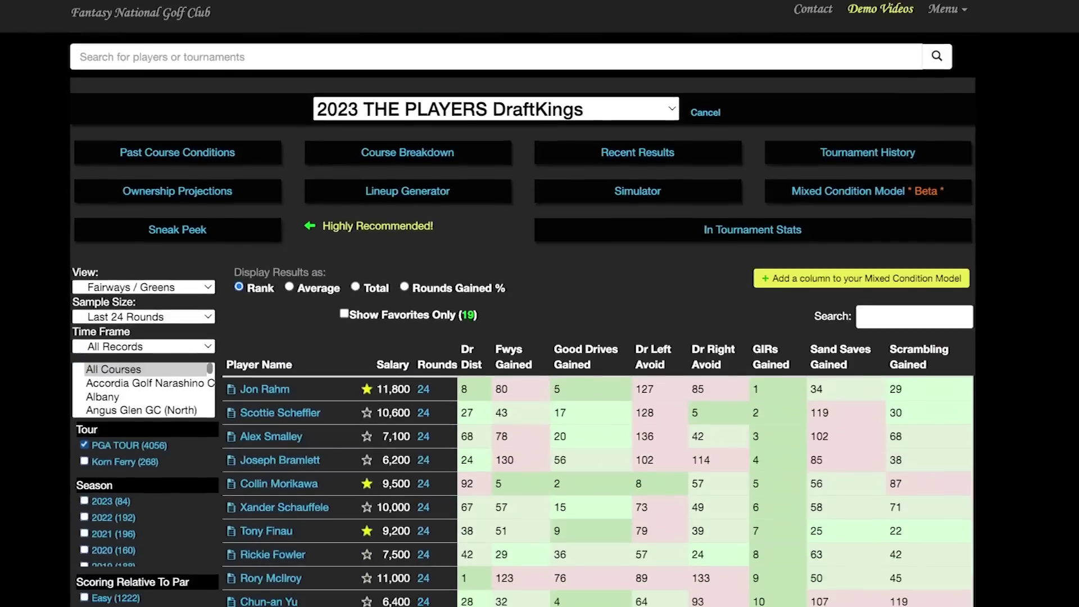
{"action": "left_click", "coordinate": [142, 313]}
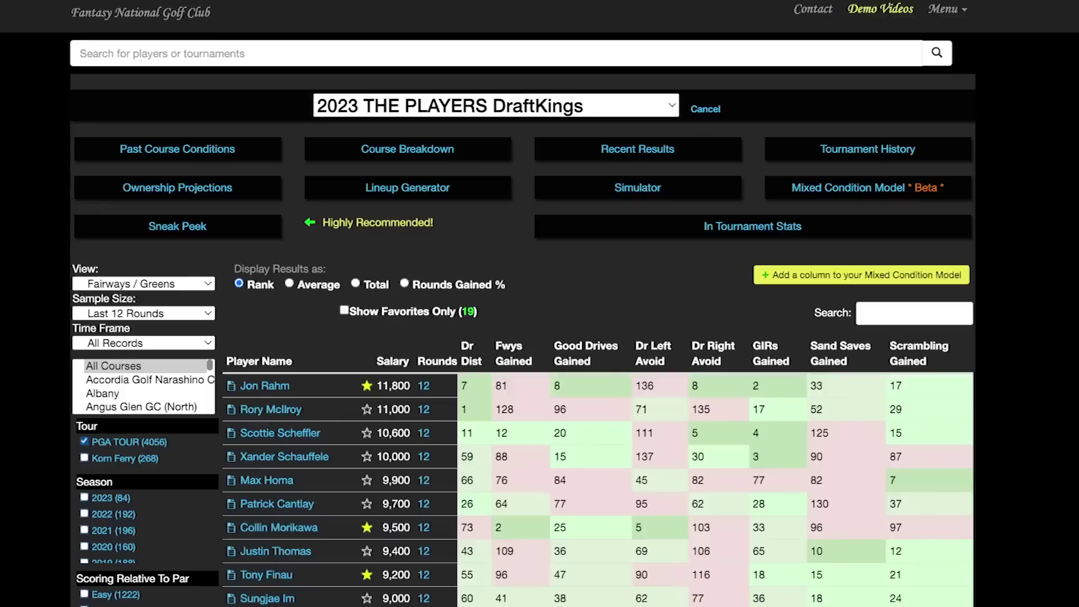
{"action": "left_click", "coordinate": [771, 353]}
{"action": "scroll", "coordinate": [770, 353], "scroll_direction": "down", "scroll_amount": 4}
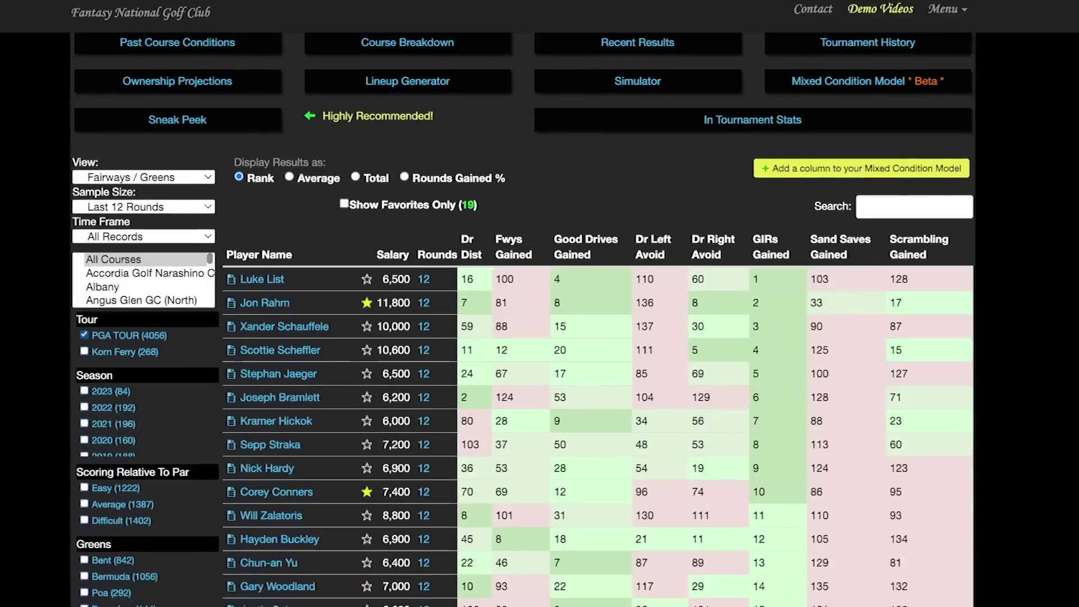
{"action": "scroll", "coordinate": [522, 321], "scroll_direction": "down", "scroll_amount": 3}
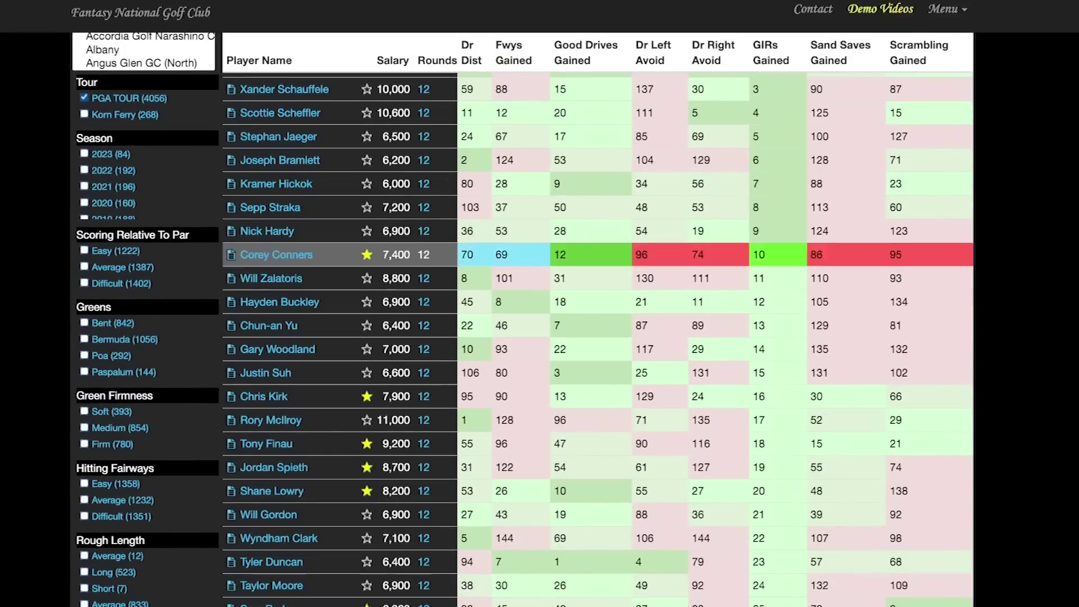
Open Kramer Hickok's player profile in a separate tab and examine his strokes gained by green surface, round difficulty and wind conditions.
{"action": "right_click", "coordinate": [276, 184]}
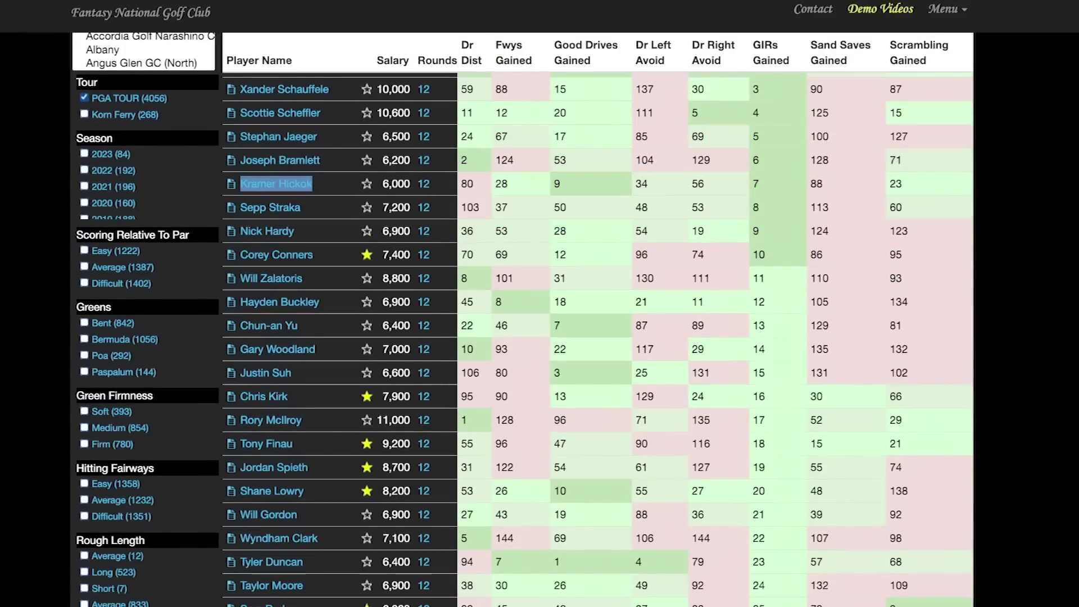
{"action": "key", "text": "ctrl+Tab"}
{"action": "scroll", "coordinate": [511, 320], "scroll_direction": "down", "scroll_amount": 8}
{"action": "scroll", "coordinate": [511, 320], "scroll_direction": "up", "scroll_amount": 1}
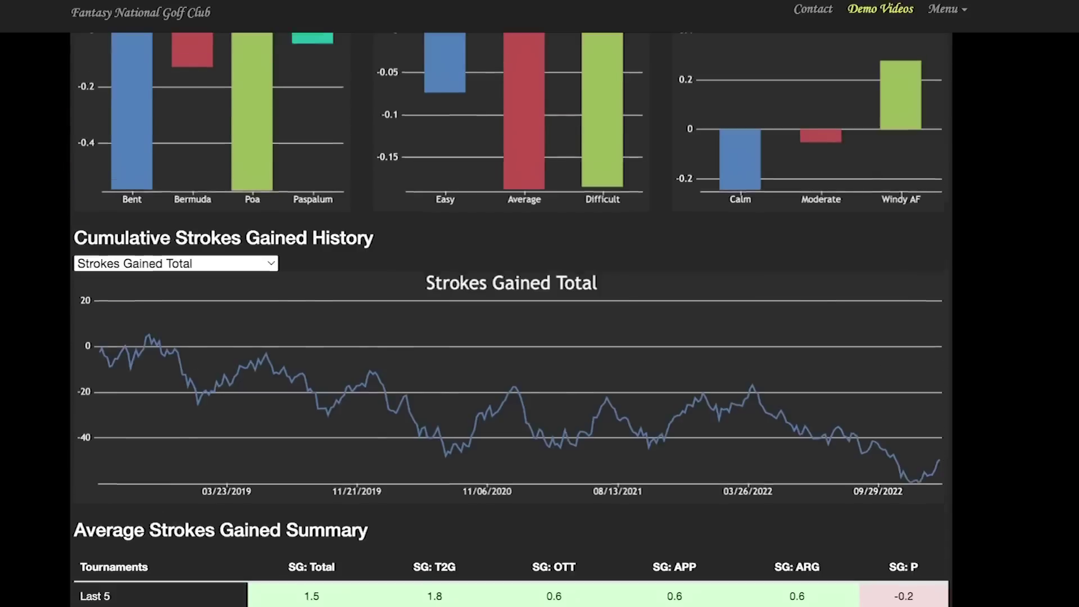
{"action": "scroll", "coordinate": [511, 320], "scroll_direction": "up", "scroll_amount": 2}
{"action": "mouse_move", "coordinate": [900, 208]}
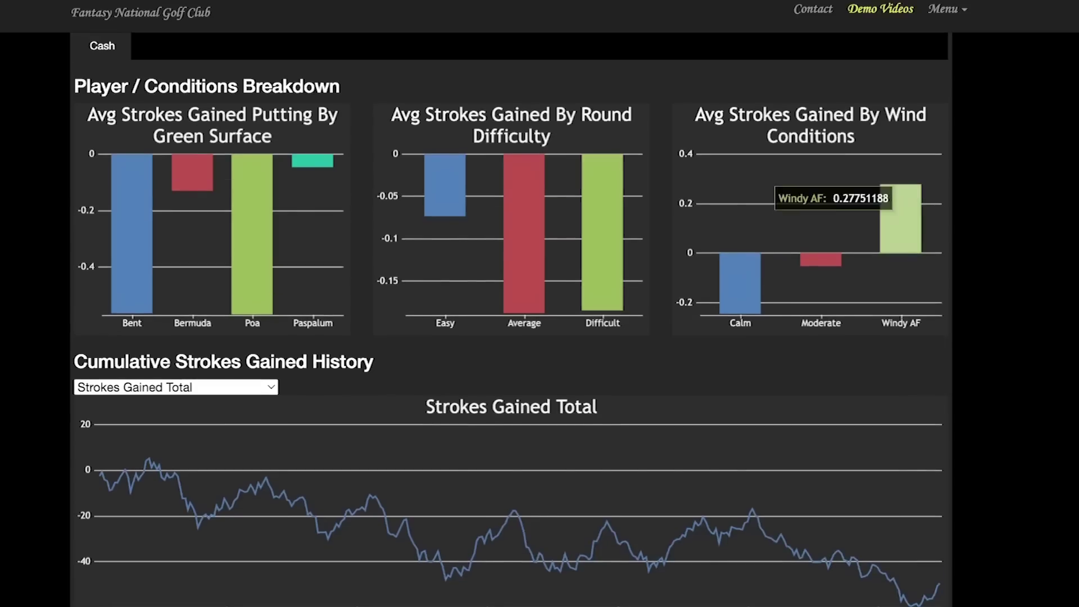
{"action": "scroll", "coordinate": [511, 321], "scroll_direction": "down", "scroll_amount": 10}
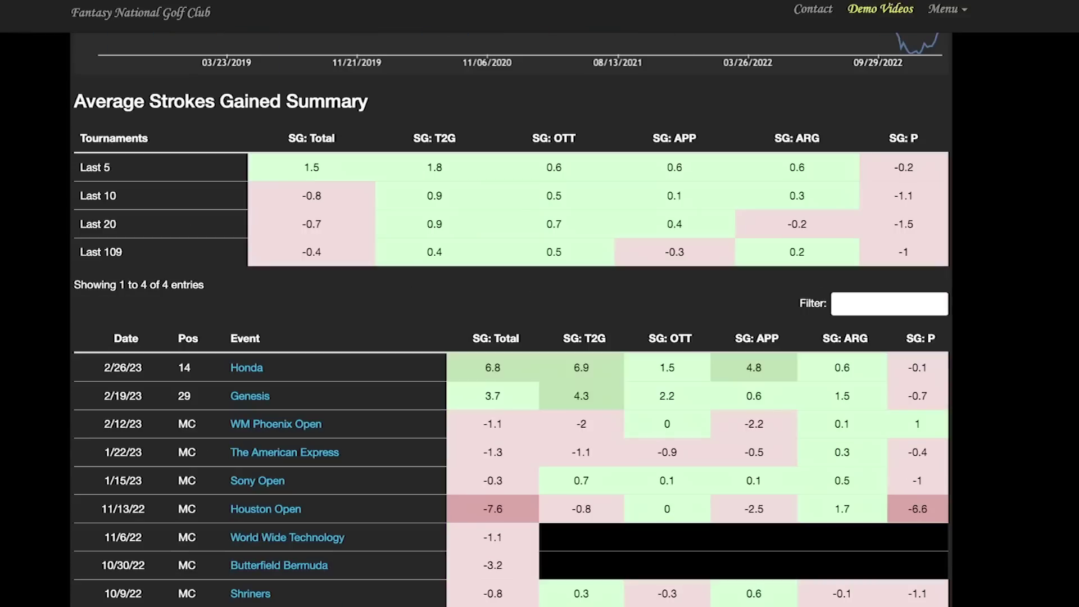
Filter Kramer Hickok's event results by "hon" to review his Honda history.
{"action": "left_click", "coordinate": [888, 304]}
{"action": "type", "text": "hon"}
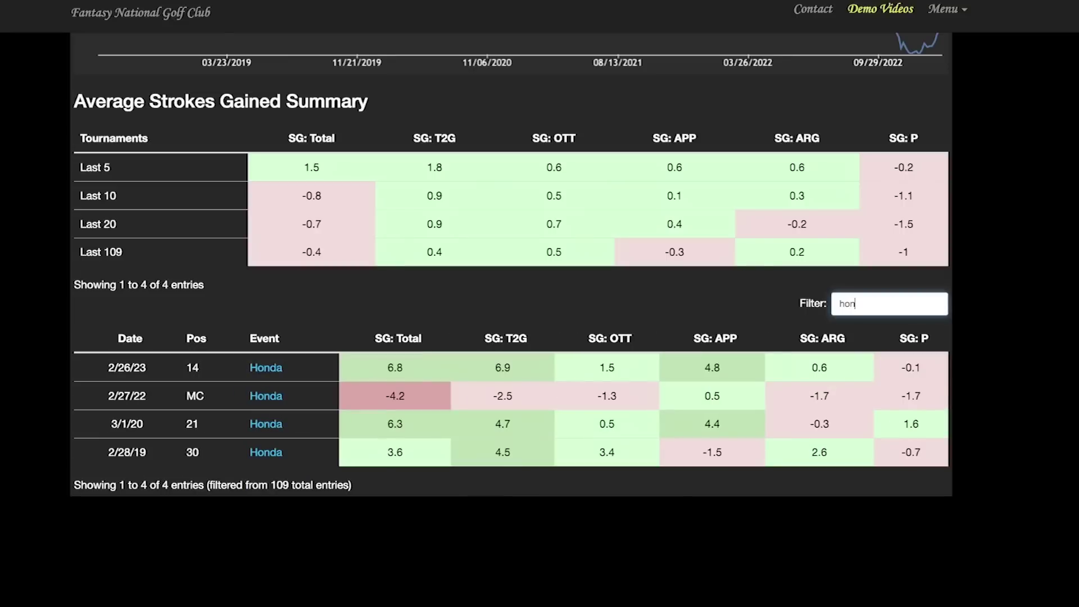
{"action": "scroll", "coordinate": [511, 319], "scroll_direction": "up", "scroll_amount": 2}
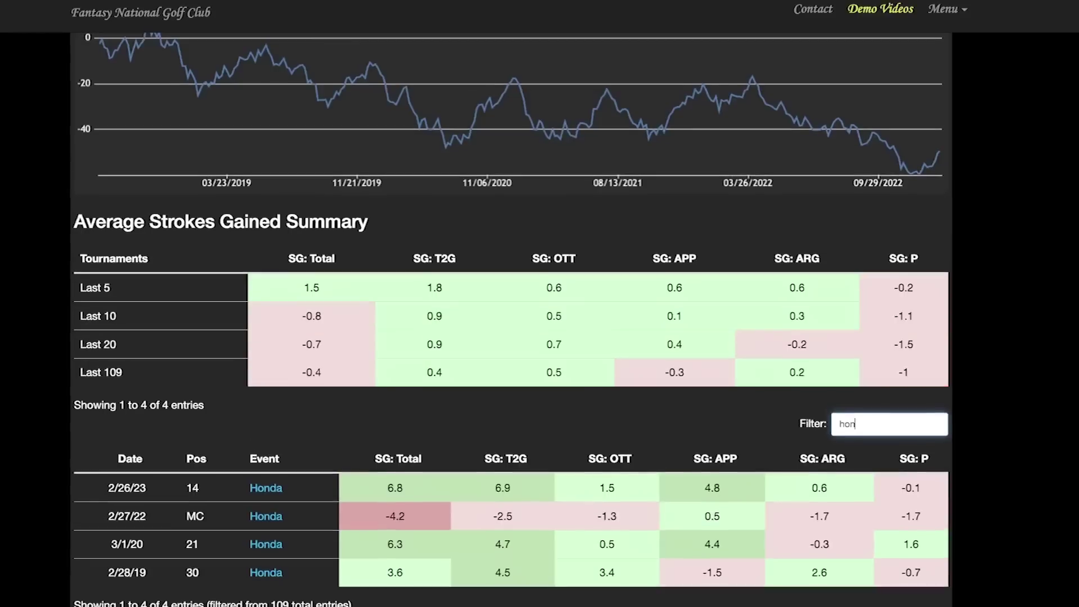
Filter Kramer Hickok's event results by "play" to review his THE PLAYERS history, and clear the filter.
{"action": "double_click", "coordinate": [847, 424]}
{"action": "type", "text": "play"}
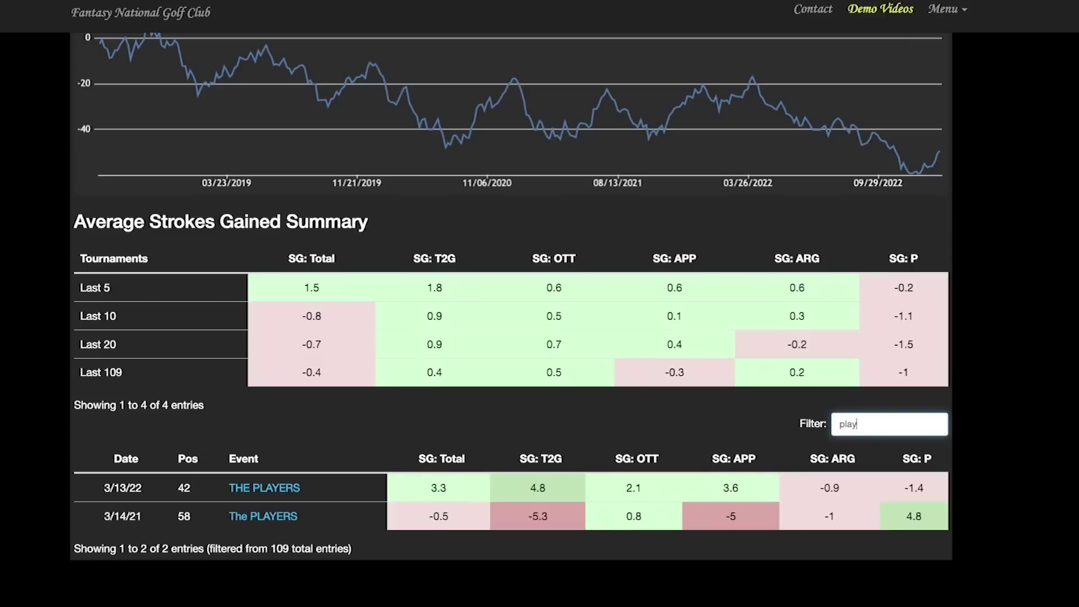
{"action": "key", "text": "BackSpace"}
{"action": "key", "text": "BackSpace"}
{"action": "key", "text": "BackSpace"}
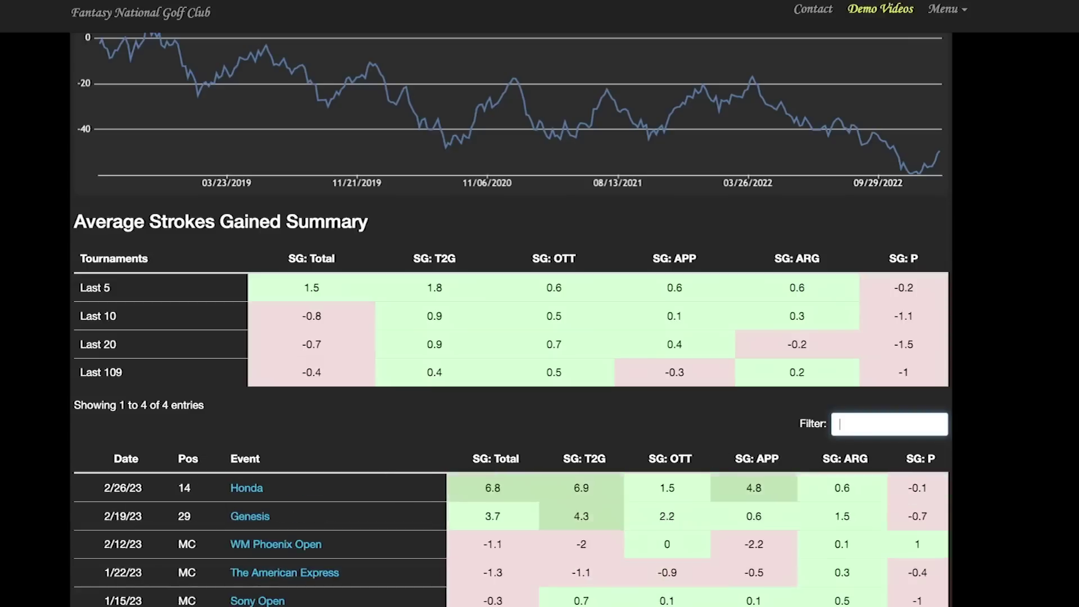
Review Kramer Hickok's recent event results, filter them by "play" again, and return to the Fairways / Greens table.
{"action": "scroll", "coordinate": [842, 363], "scroll_direction": "down", "scroll_amount": 3}
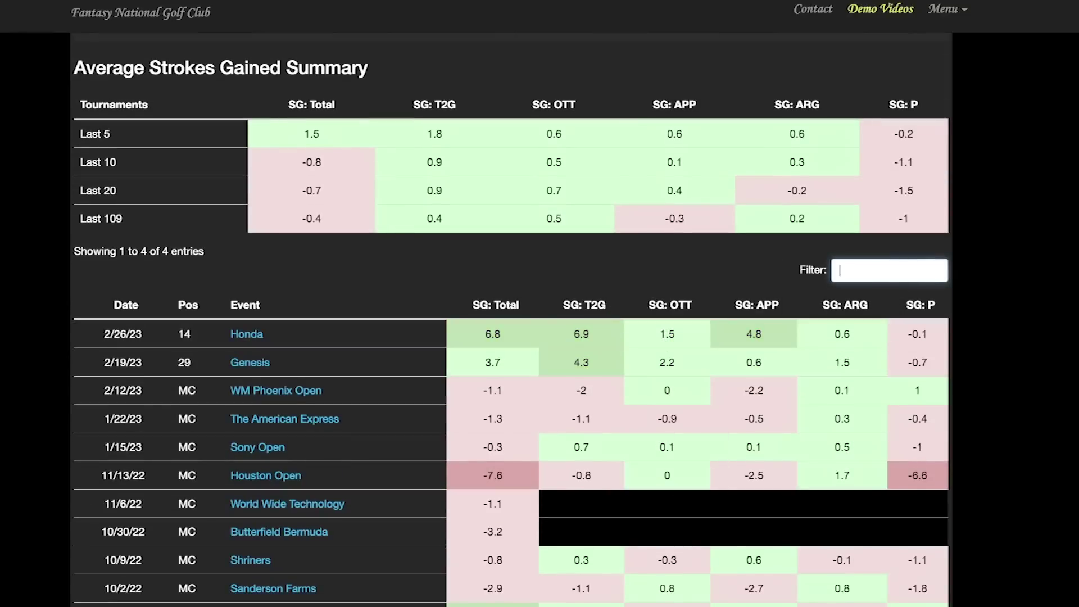
{"action": "scroll", "coordinate": [511, 319], "scroll_direction": "up", "scroll_amount": 2}
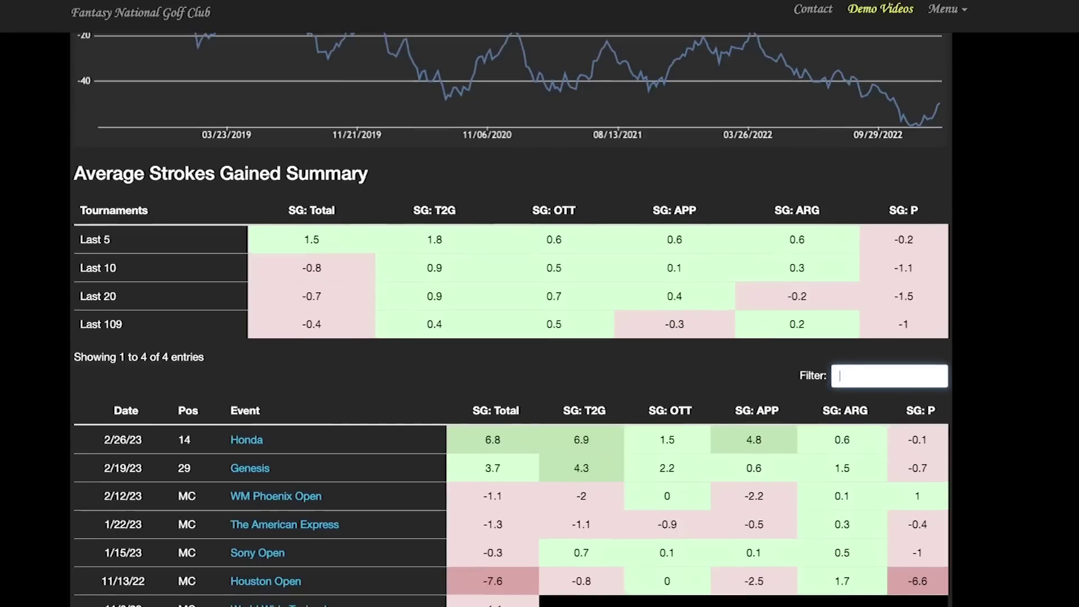
{"action": "type", "text": "play"}
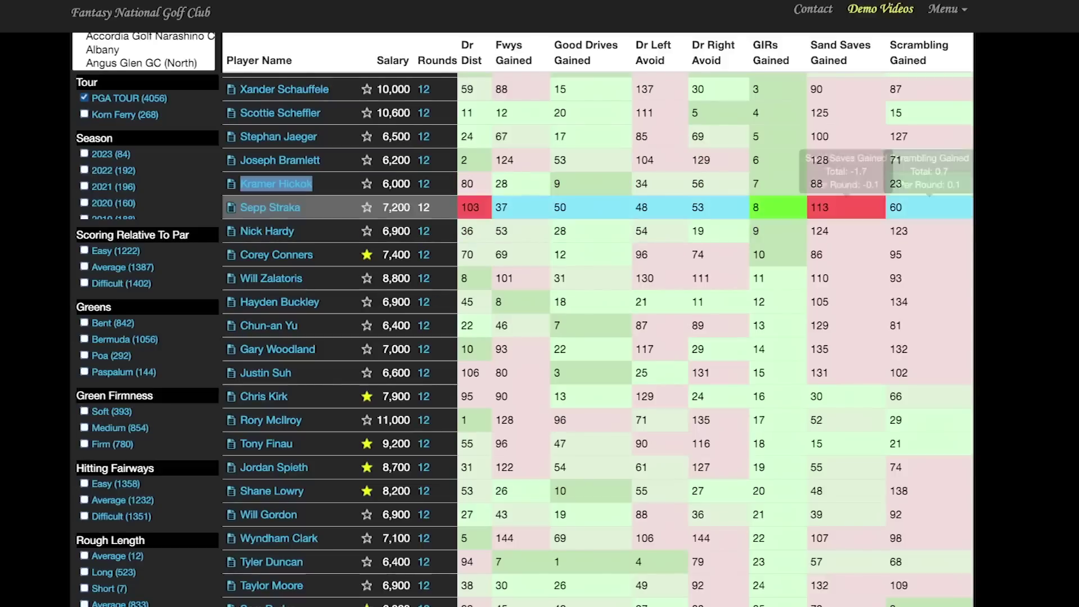
{"action": "mouse_move", "coordinate": [522, 183]}
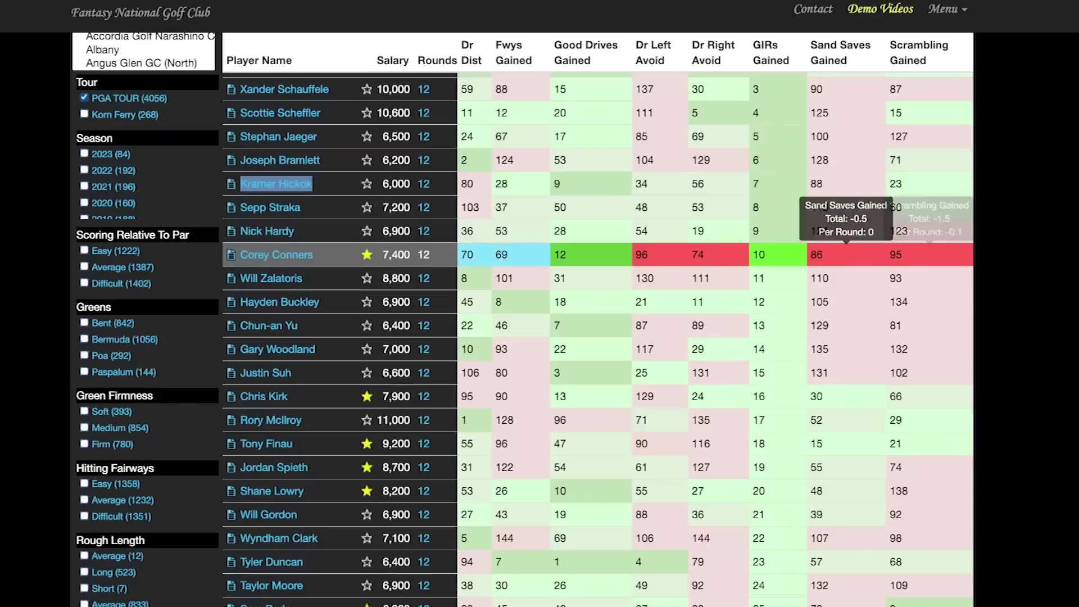
{"action": "mouse_move", "coordinate": [930, 231]}
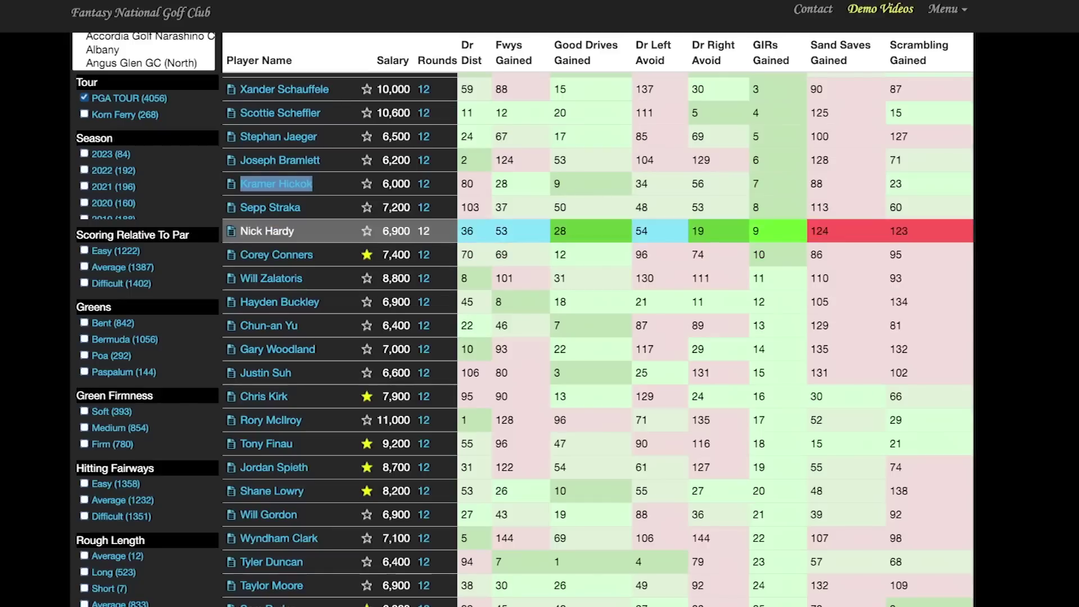
Set the sample size to Last 36 Rounds and sort the golfers by Fwys Gained to review the most accurate drivers.
{"action": "scroll", "coordinate": [900, 168], "scroll_direction": "up", "scroll_amount": 1}
{"action": "scroll", "coordinate": [900, 152], "scroll_direction": "up", "scroll_amount": 3}
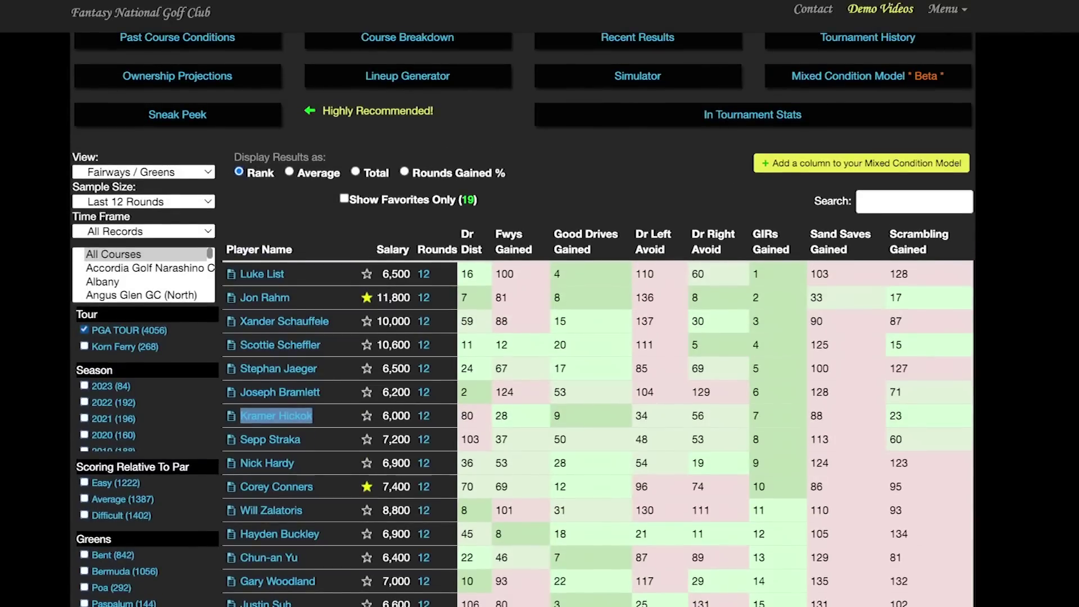
{"action": "left_click", "coordinate": [143, 202]}
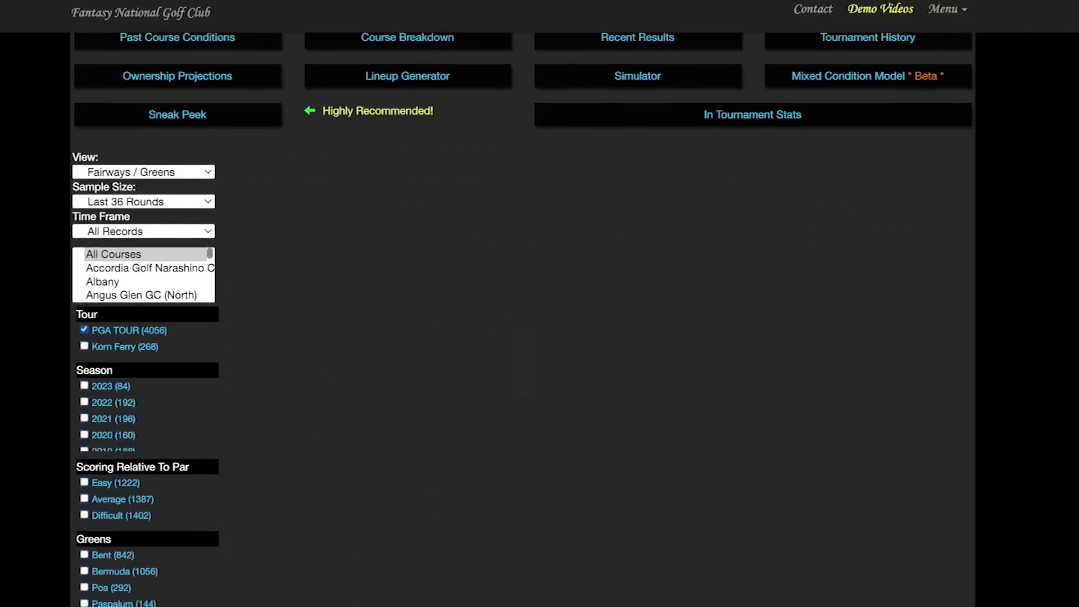
{"action": "scroll", "coordinate": [522, 320], "scroll_direction": "up", "scroll_amount": 1}
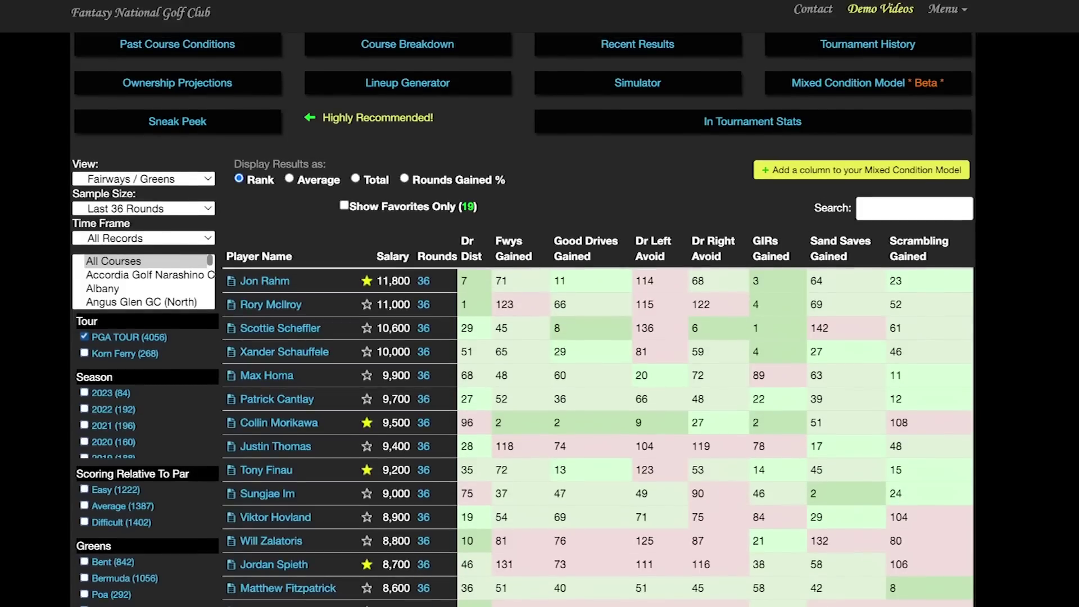
{"action": "left_click", "coordinate": [513, 248]}
{"action": "scroll", "coordinate": [521, 320], "scroll_direction": "down", "scroll_amount": 2}
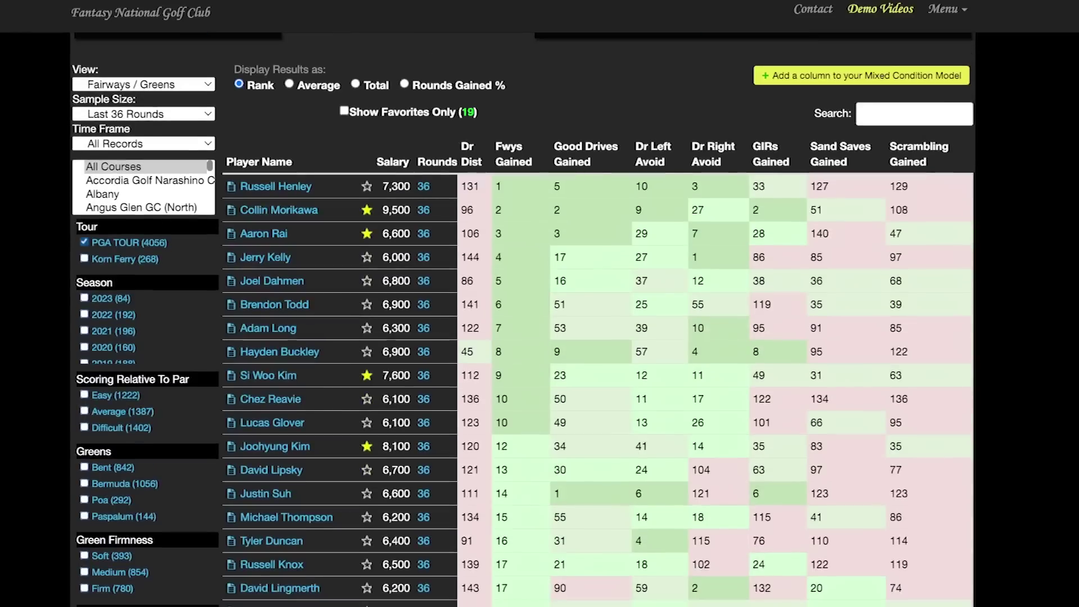
{"action": "scroll", "coordinate": [598, 338], "scroll_direction": "down", "scroll_amount": 1}
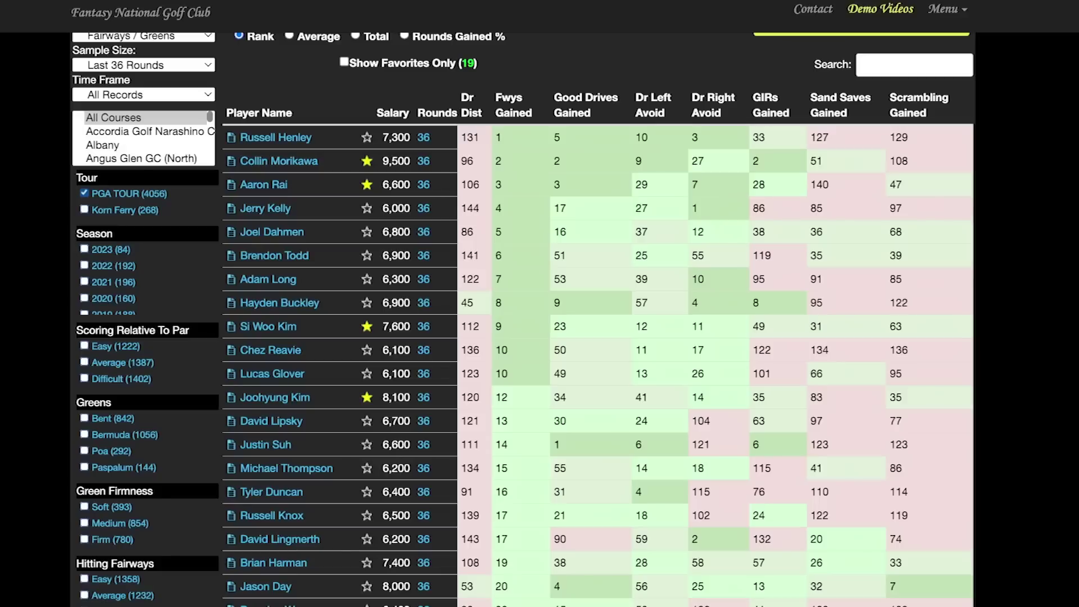
Review the golfers ranked highest in Fwys Gained and add Justin Suh and Jason Day to the favorites.
{"action": "right_click", "coordinate": [279, 302]}
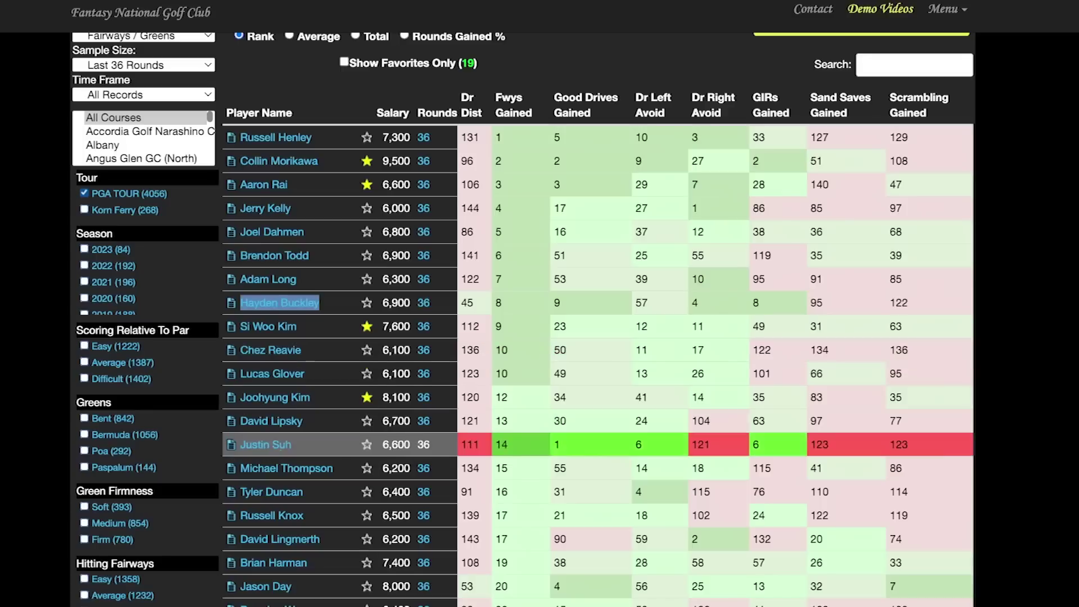
{"action": "left_click", "coordinate": [367, 444]}
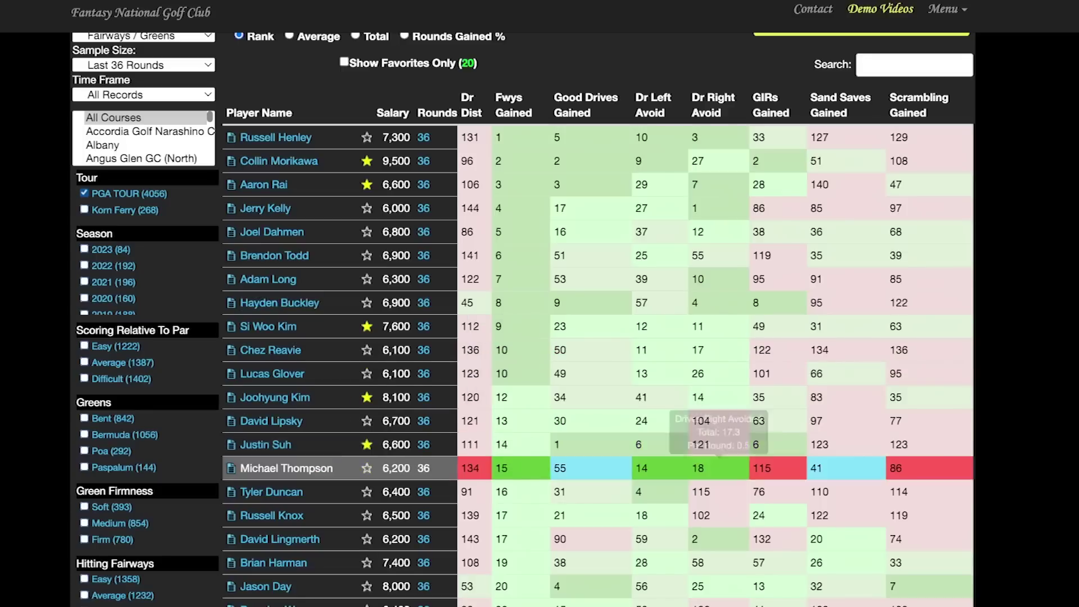
{"action": "scroll", "coordinate": [778, 491], "scroll_direction": "down", "scroll_amount": 4}
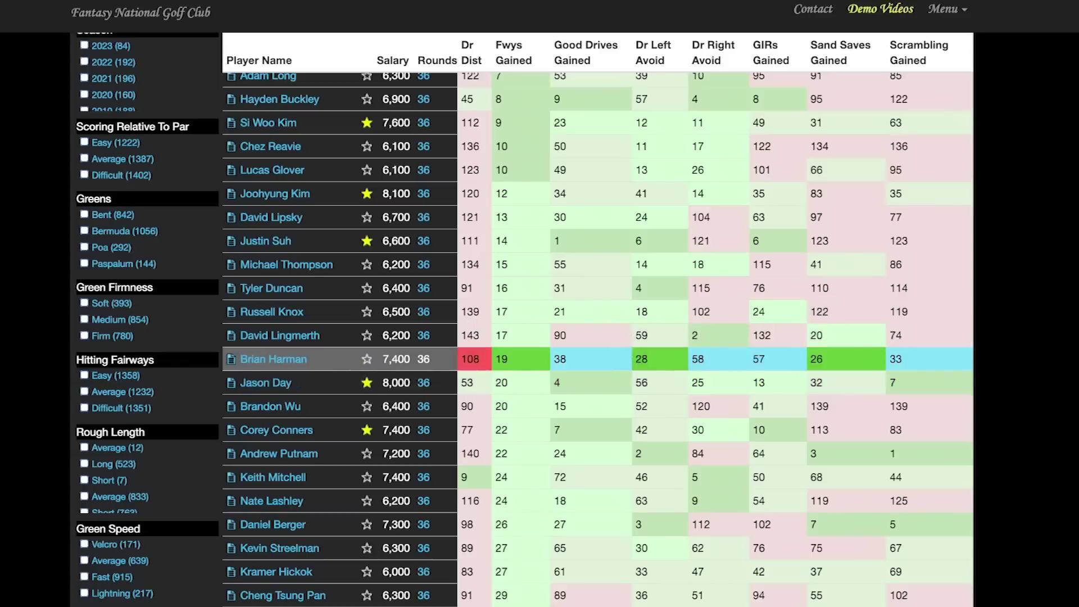
{"action": "scroll", "coordinate": [928, 325], "scroll_direction": "down", "scroll_amount": 2}
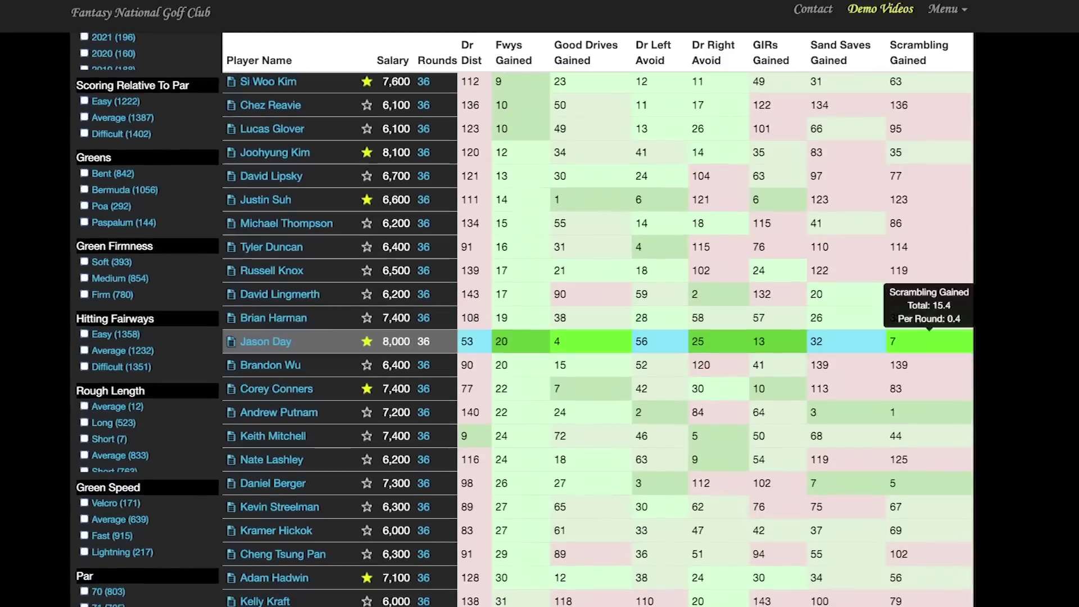
{"action": "scroll", "coordinate": [928, 324], "scroll_direction": "down", "scroll_amount": 1}
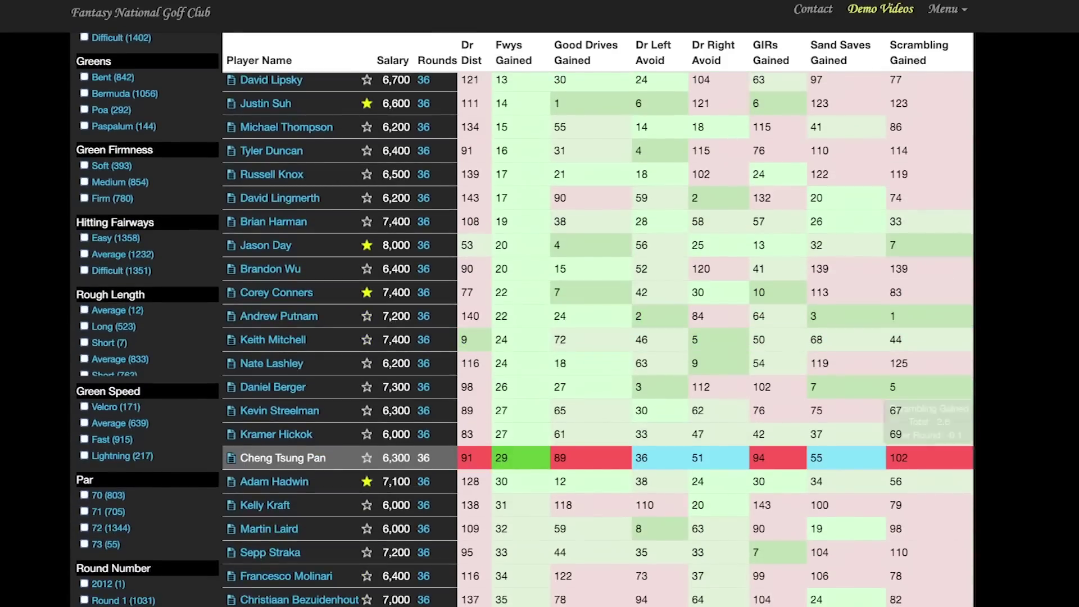
{"action": "scroll", "coordinate": [929, 449], "scroll_direction": "down", "scroll_amount": 2}
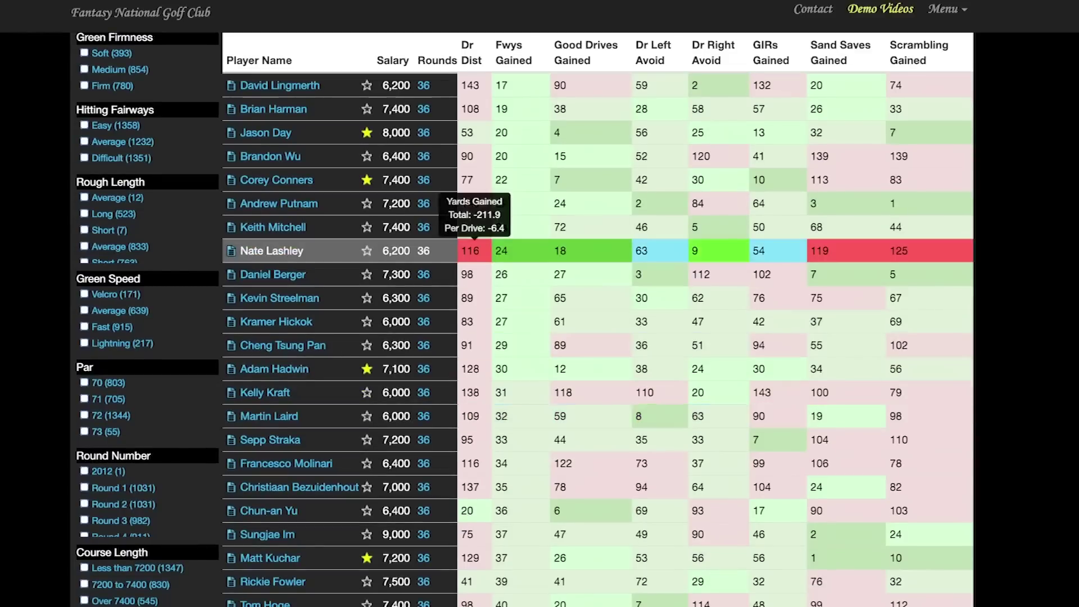
{"action": "scroll", "coordinate": [521, 227], "scroll_direction": "down", "scroll_amount": 2}
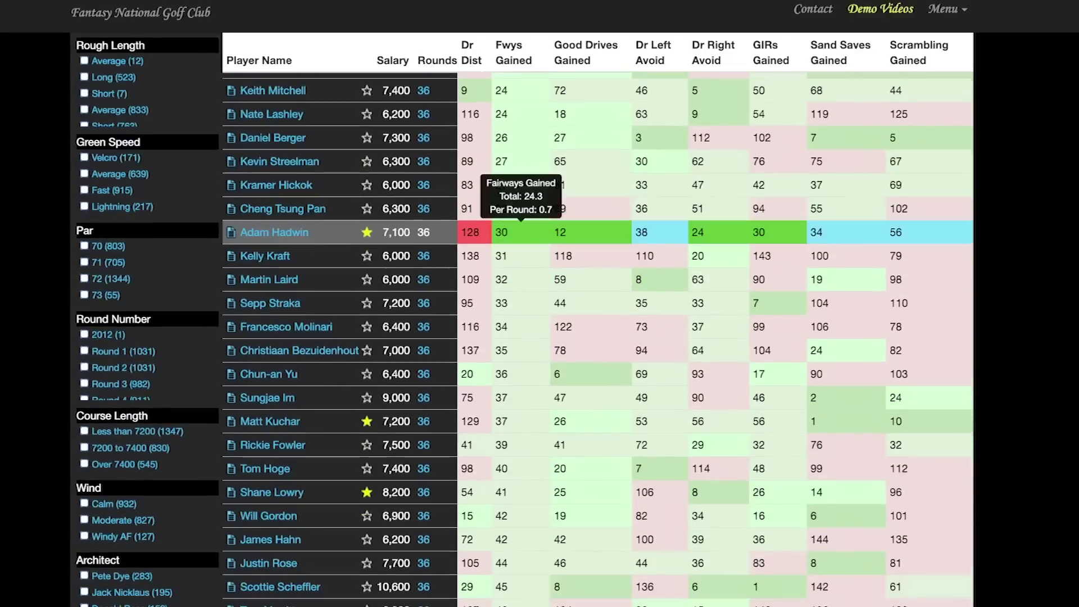
Reverse the Fwys Gained sort order to review the least accurate drivers.
{"action": "left_click", "coordinate": [513, 53]}
{"action": "scroll", "coordinate": [846, 186], "scroll_direction": "up", "scroll_amount": 9}
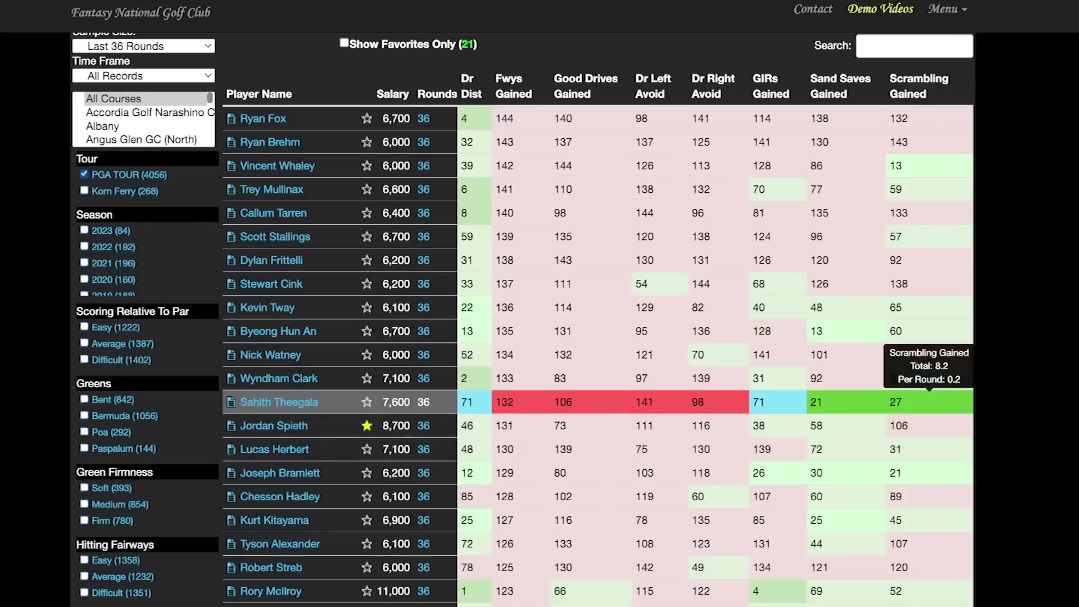
{"action": "scroll", "coordinate": [928, 402], "scroll_direction": "up", "scroll_amount": 2}
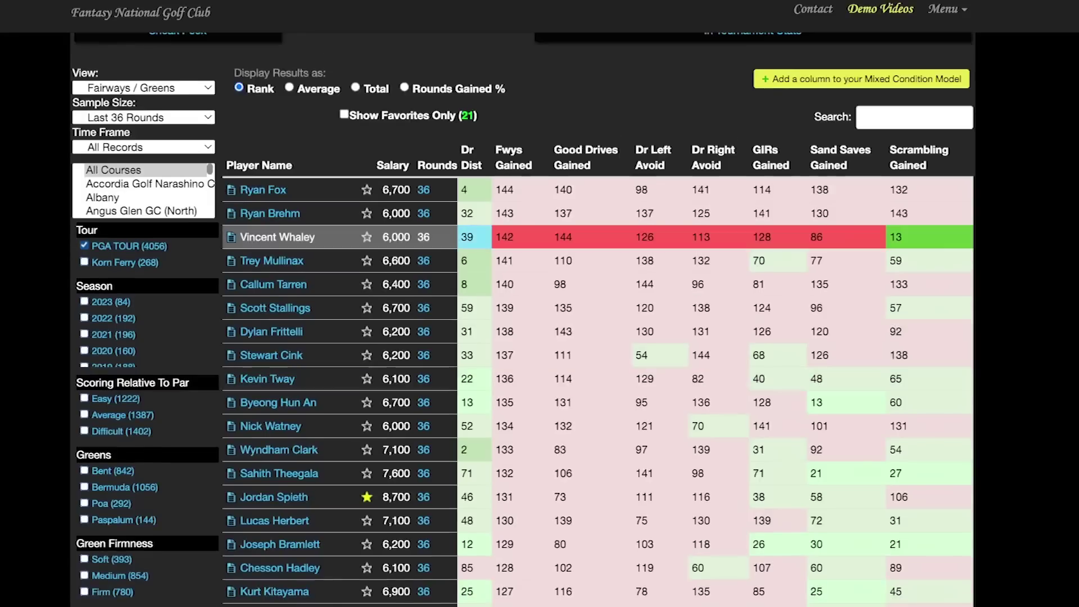
{"action": "scroll", "coordinate": [523, 320], "scroll_direction": "up", "scroll_amount": 1}
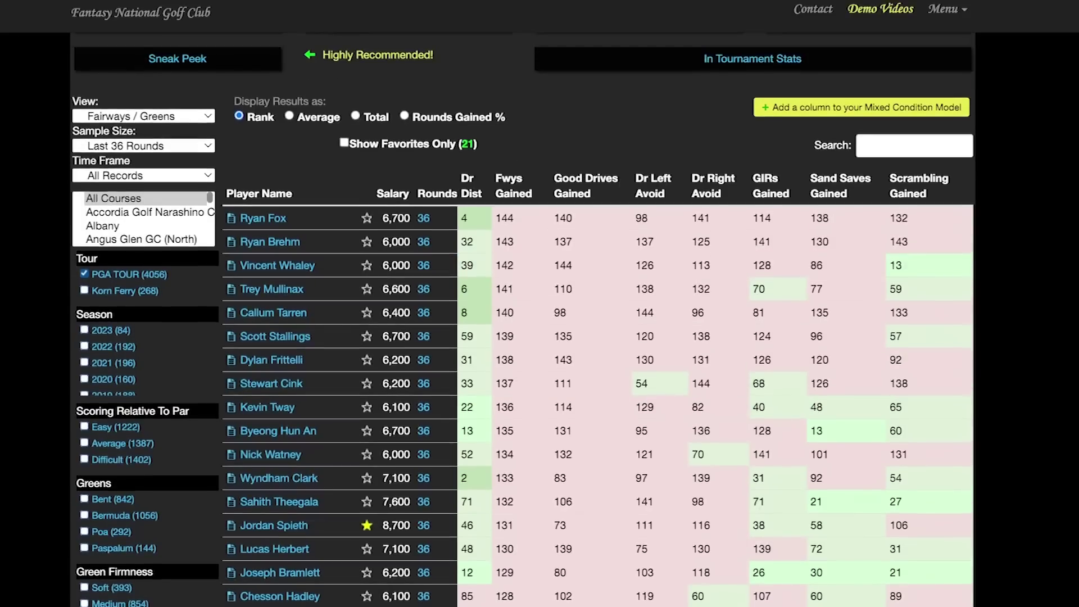
Show the Strokes Gained view for the Last 24 Rounds, limited to a course length of Less than 7200.
{"action": "left_click", "coordinate": [144, 146]}
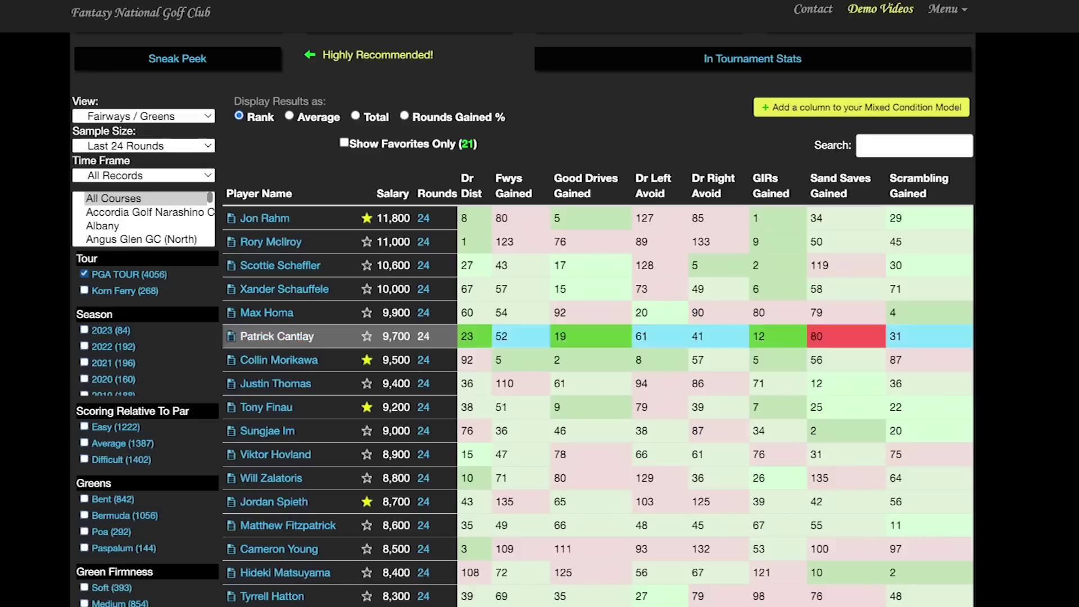
{"action": "scroll", "coordinate": [146, 359], "scroll_direction": "down", "scroll_amount": 9}
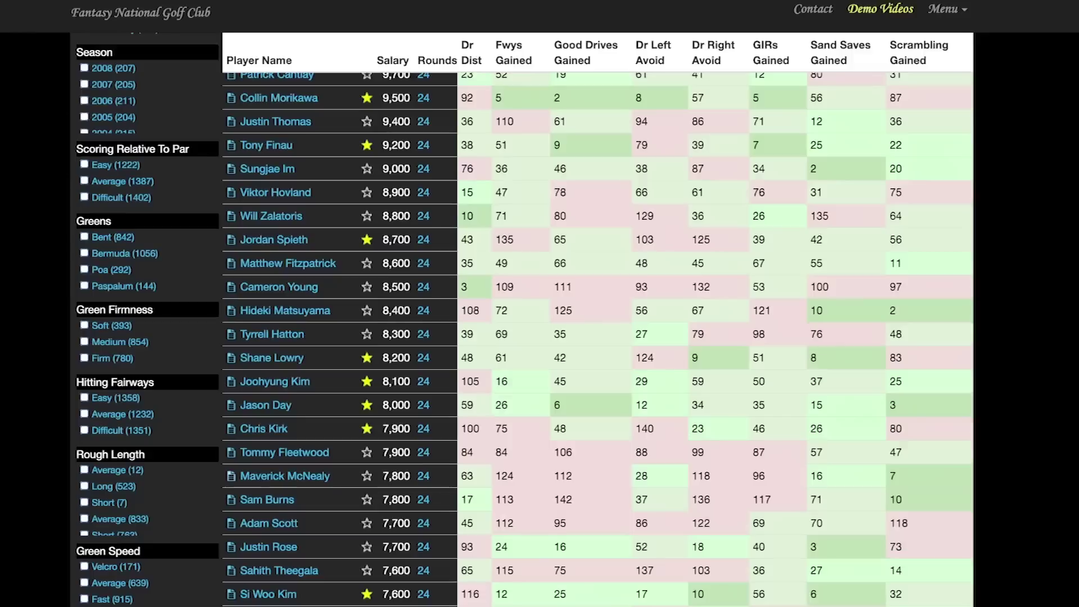
{"action": "scroll", "coordinate": [146, 359], "scroll_direction": "down", "scroll_amount": 5}
{"action": "scroll", "coordinate": [146, 360], "scroll_direction": "down", "scroll_amount": 2}
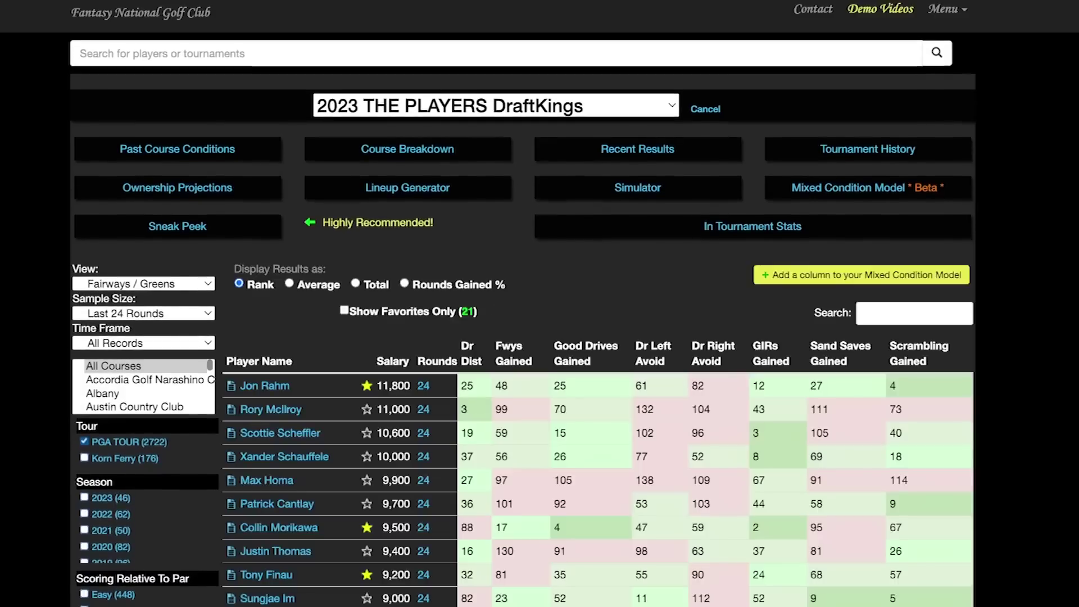
{"action": "left_click", "coordinate": [289, 283]}
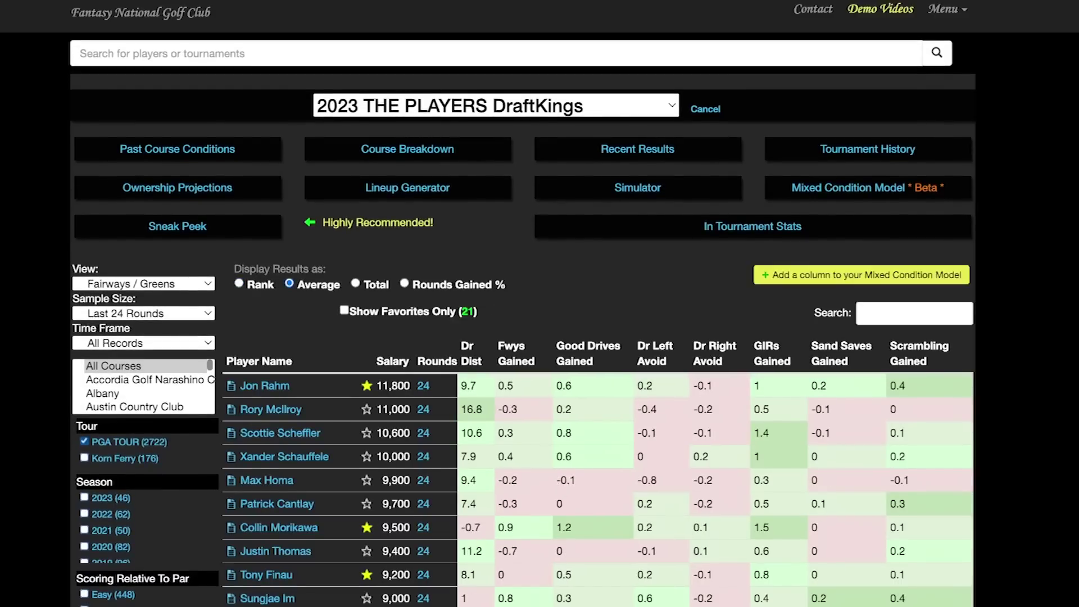
{"action": "left_click", "coordinate": [143, 283]}
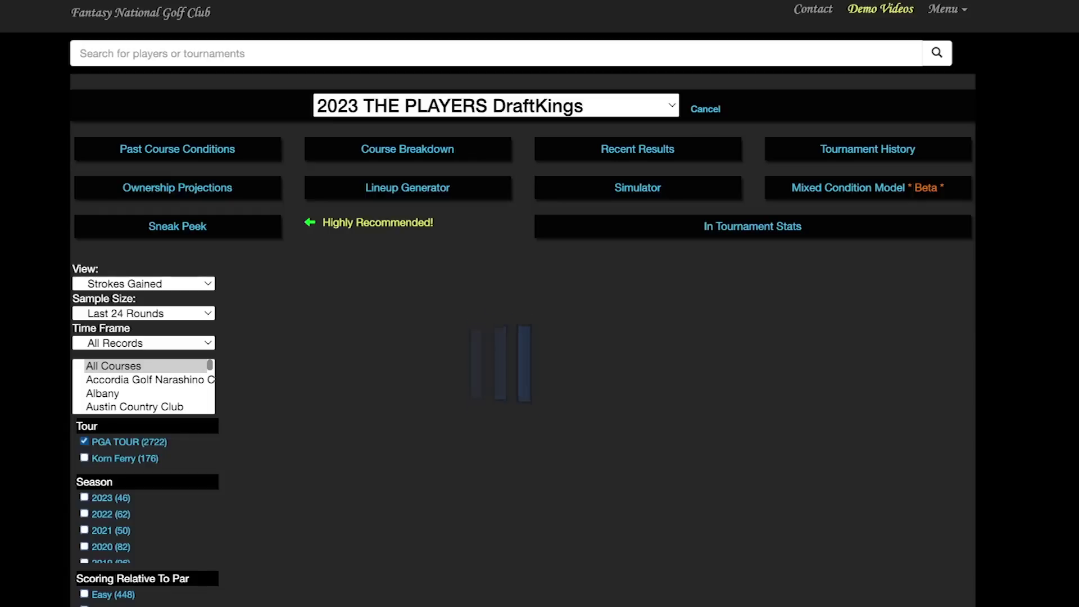
Look over the Mixed Condition Model page and return to the stat engine.
{"action": "left_click", "coordinate": [854, 187]}
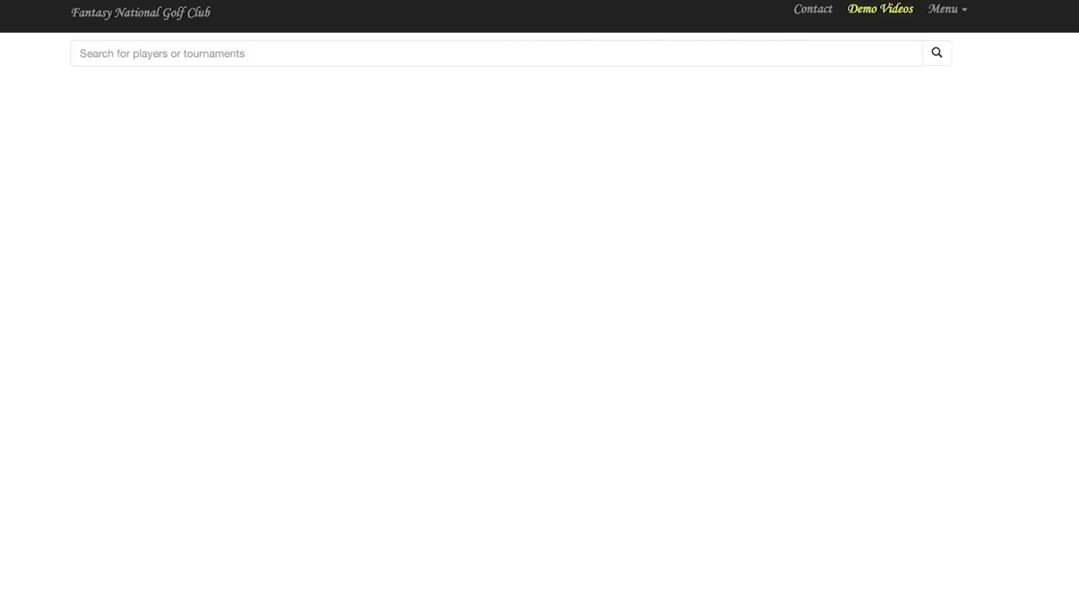
{"action": "scroll", "coordinate": [511, 304], "scroll_direction": "down", "scroll_amount": 6}
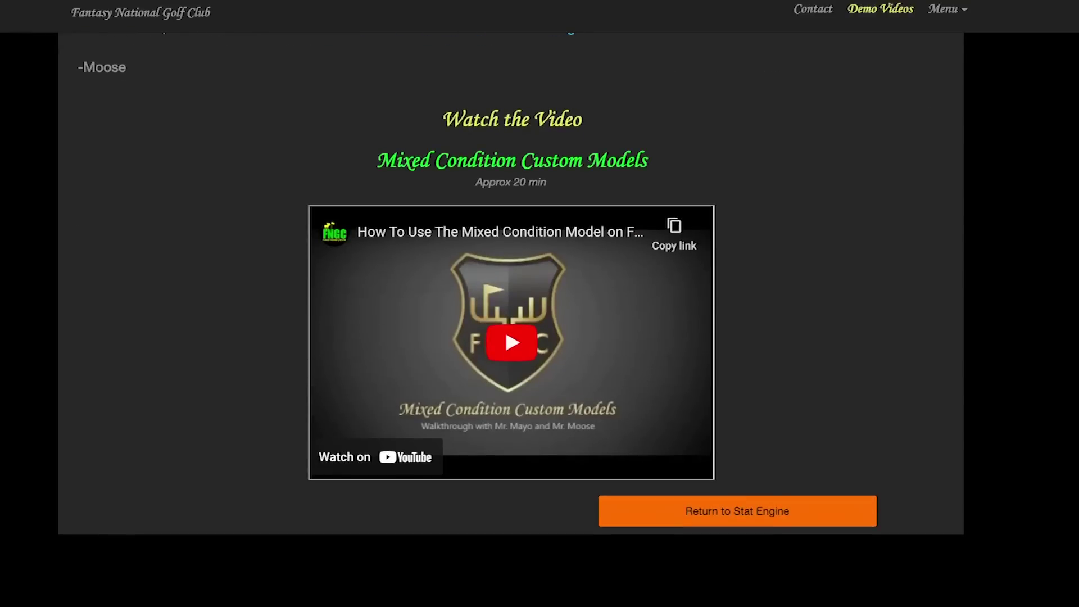
{"action": "scroll", "coordinate": [505, 327], "scroll_direction": "up", "scroll_amount": 4}
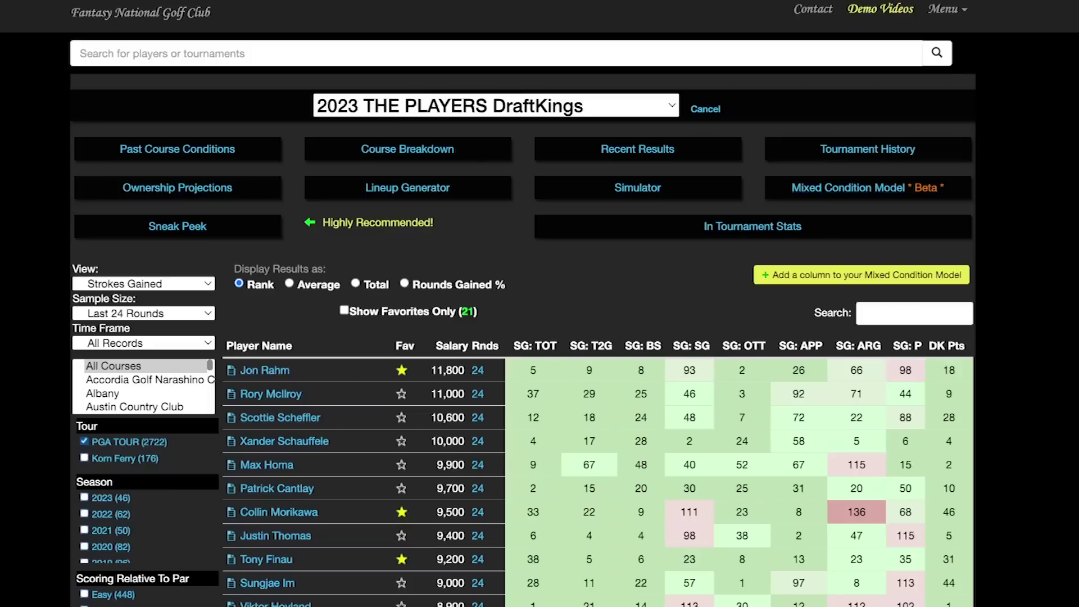
Add the SG:T2G stat to the Mixed Condition Model with the description "L24 u7200 T2g".
{"action": "left_click", "coordinate": [861, 275]}
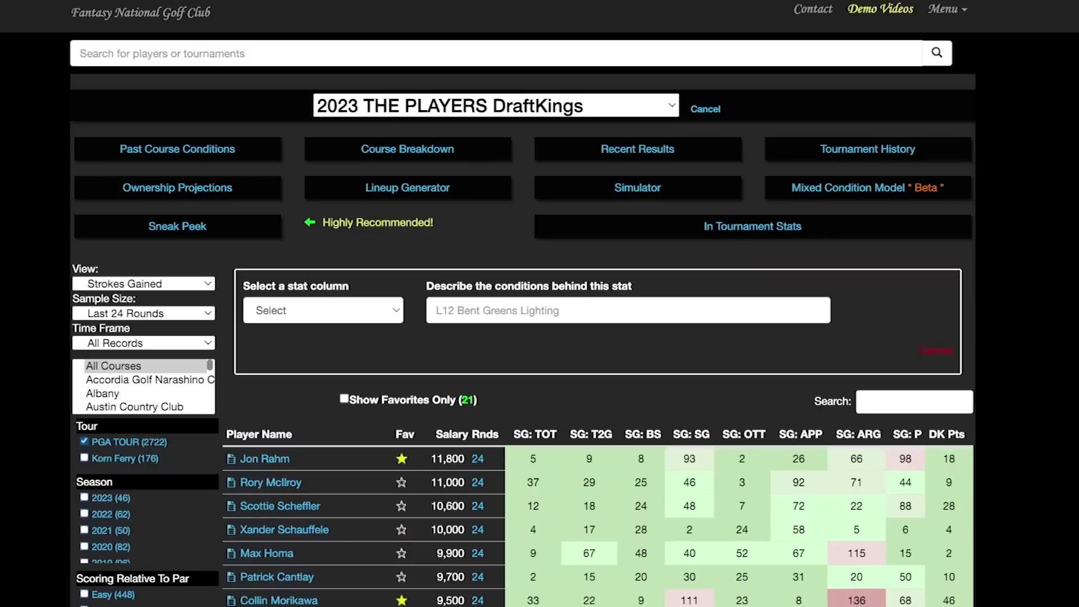
{"action": "left_click", "coordinate": [437, 310]}
{"action": "type", "text": "L24 "}
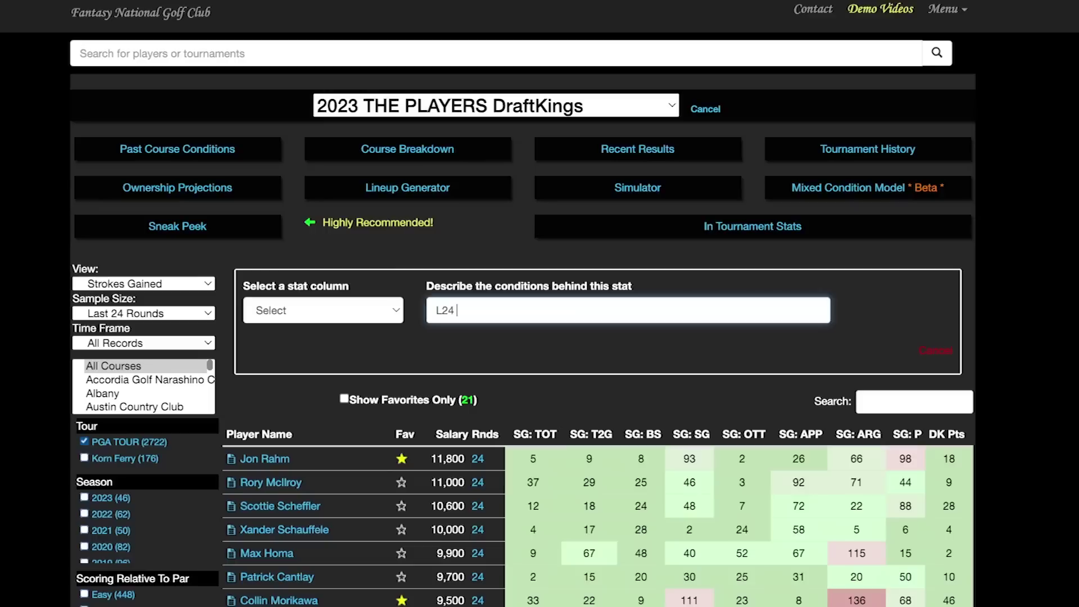
{"action": "type", "text": "u7200 T2g"}
{"action": "left_click", "coordinate": [322, 310]}
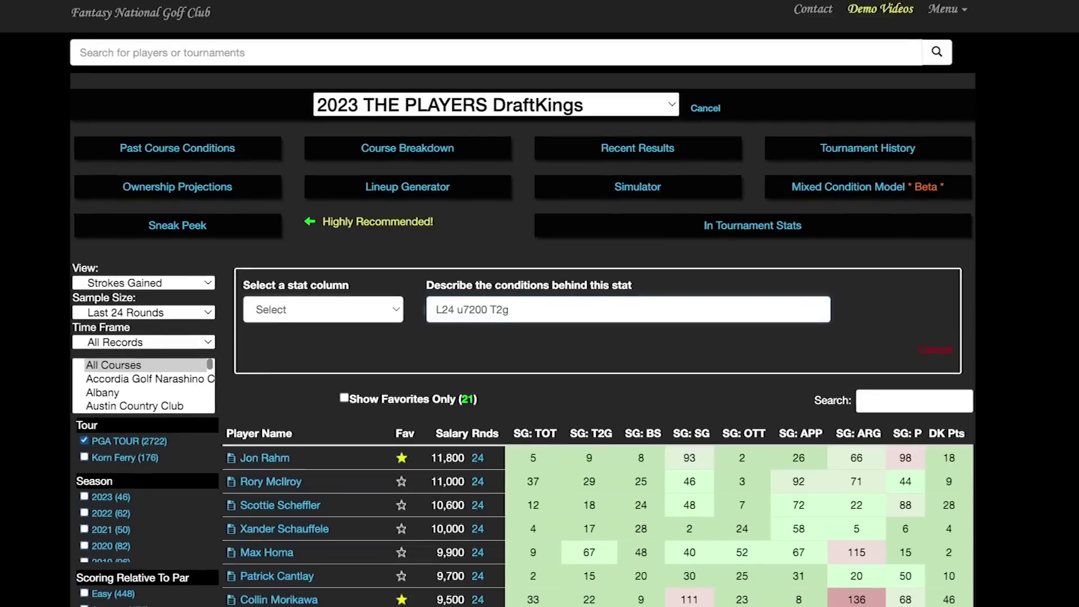
{"action": "left_click", "coordinate": [275, 310]}
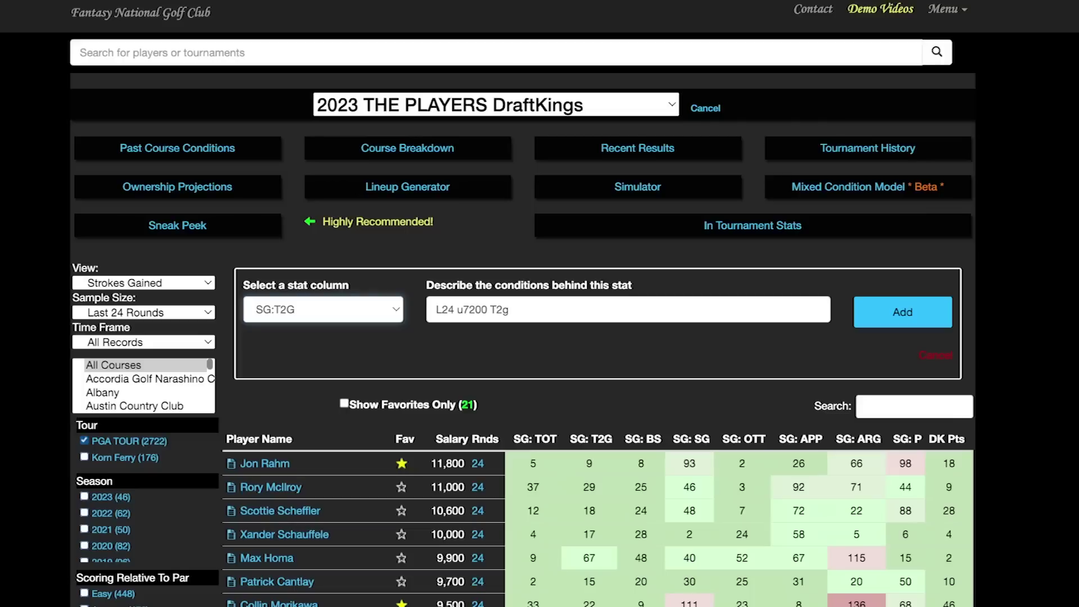
{"action": "left_click", "coordinate": [903, 312]}
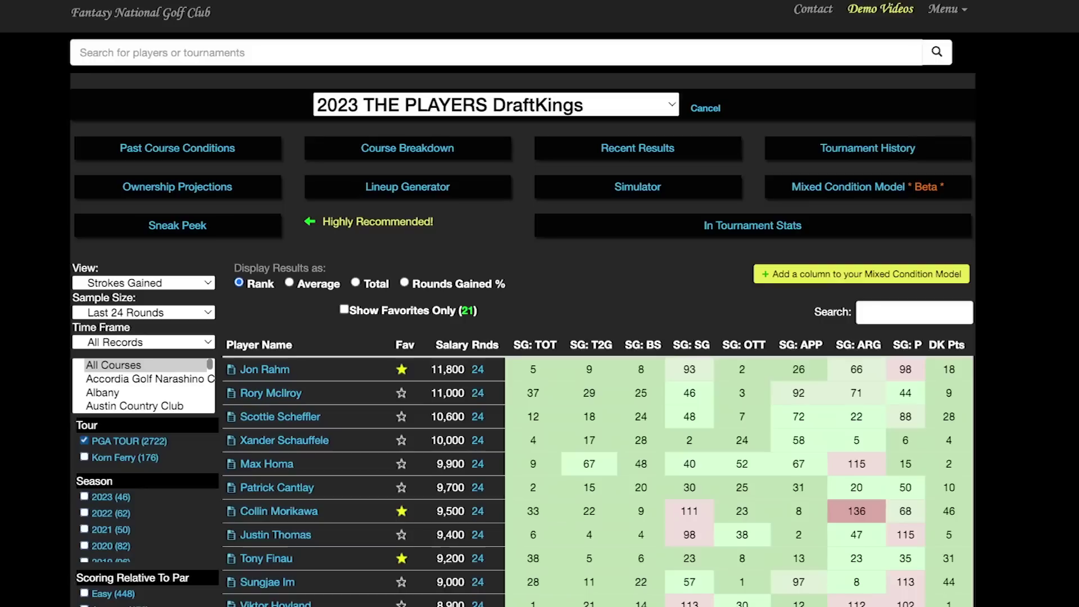
Display the strokes gained results as averages and sort the golfers by SG: TOT to review the leaders.
{"action": "left_click", "coordinate": [288, 283]}
{"action": "scroll", "coordinate": [534, 338], "scroll_direction": "down", "scroll_amount": 1}
{"action": "left_click", "coordinate": [535, 282]}
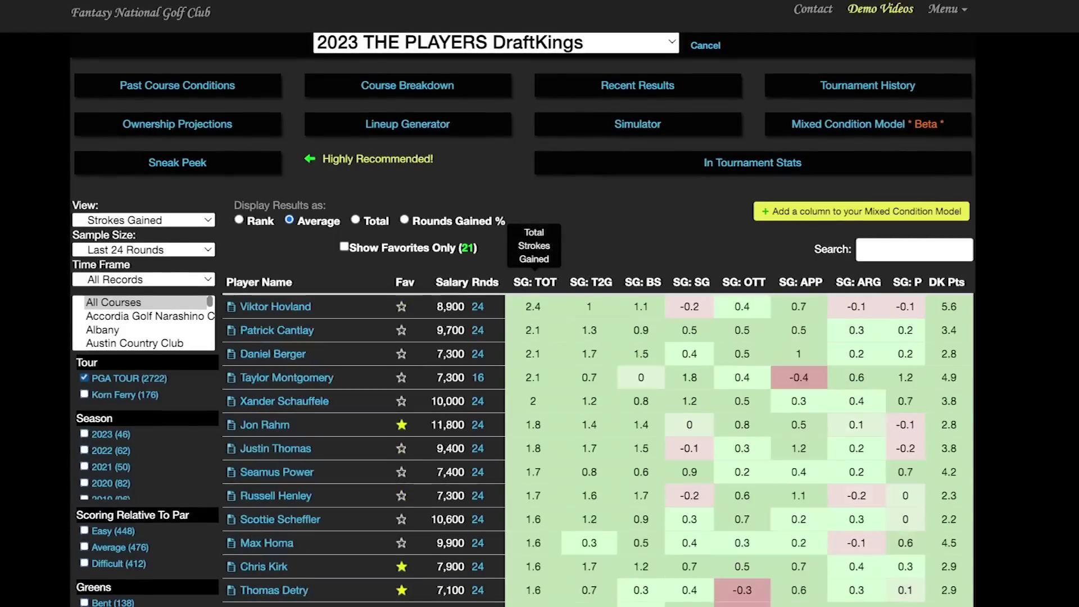
{"action": "scroll", "coordinate": [535, 338], "scroll_direction": "down", "scroll_amount": 2}
{"action": "scroll", "coordinate": [596, 337], "scroll_direction": "down", "scroll_amount": 14}
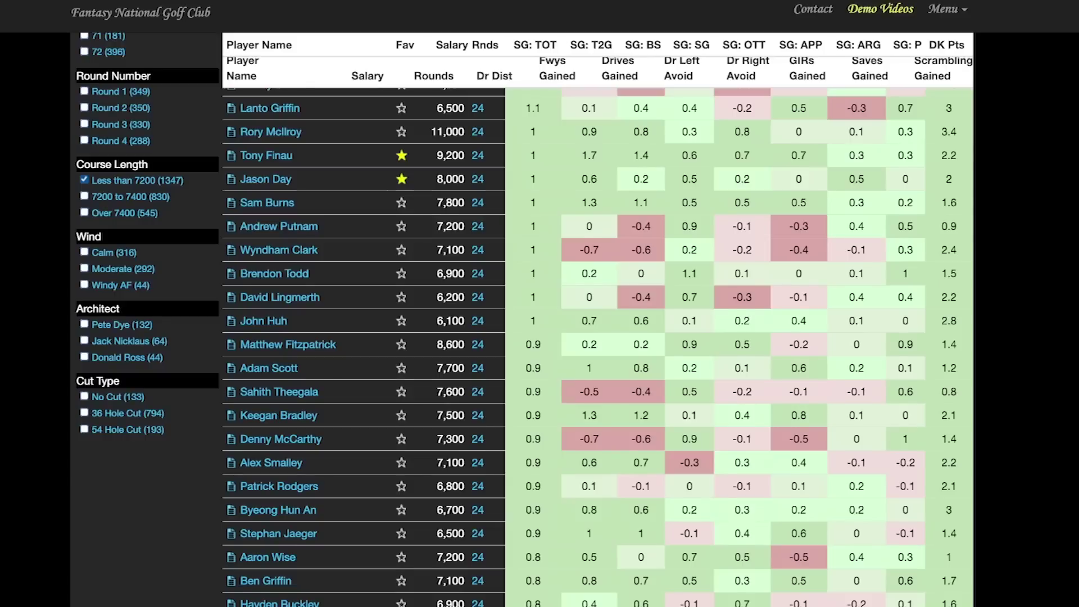
{"action": "scroll", "coordinate": [596, 337], "scroll_direction": "up", "scroll_amount": 6}
{"action": "scroll", "coordinate": [596, 337], "scroll_direction": "down", "scroll_amount": 3}
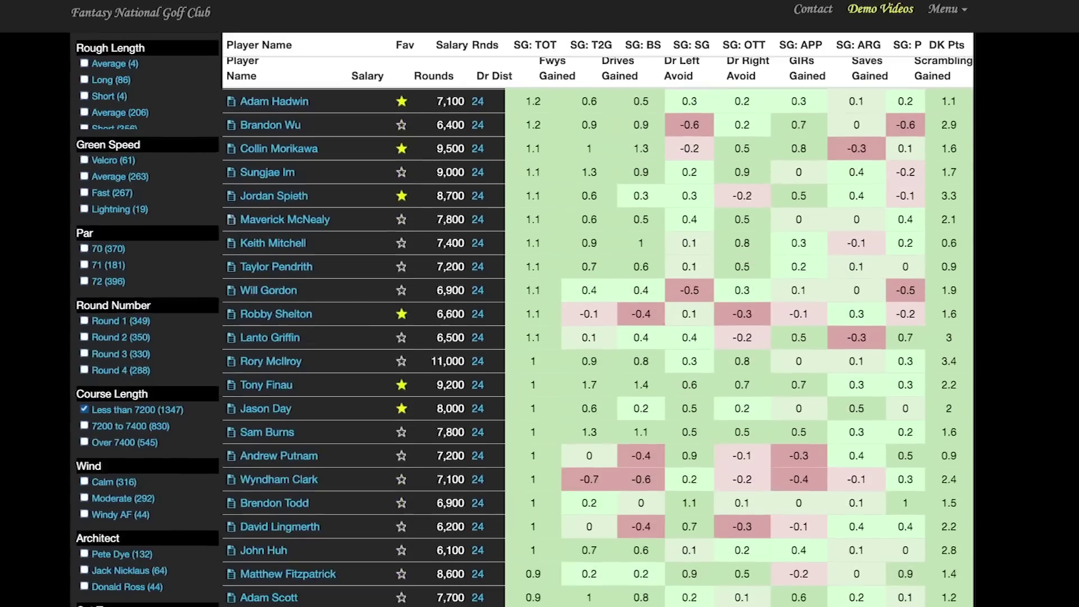
{"action": "scroll", "coordinate": [596, 337], "scroll_direction": "up", "scroll_amount": 10}
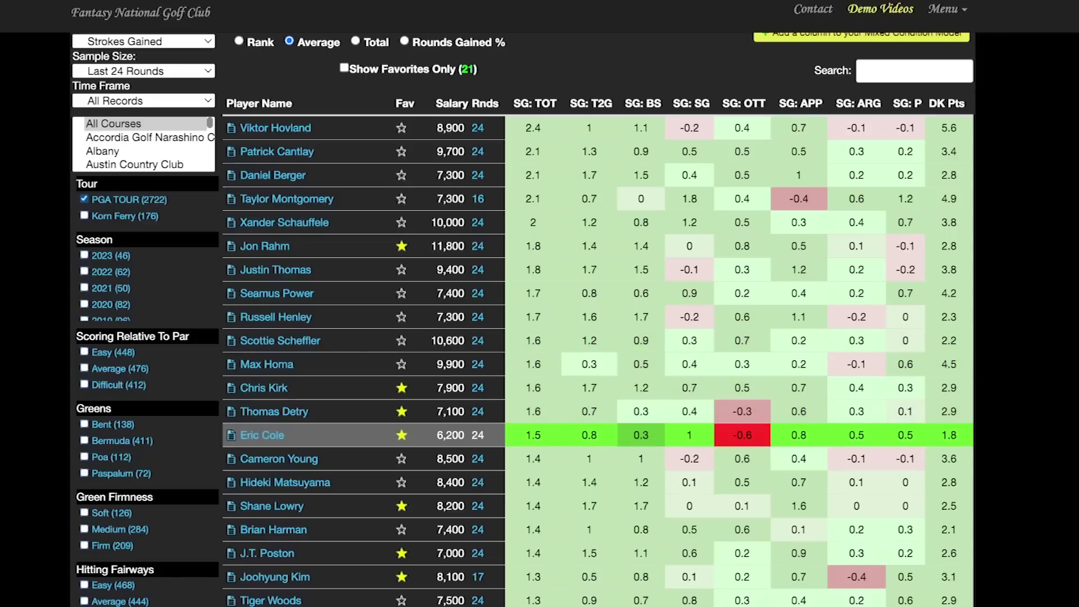
Add Brandon Wu and Taylor Pendrith from the strokes gained list to the favorites.
{"action": "scroll", "coordinate": [371, 337], "scroll_direction": "down", "scroll_amount": 3}
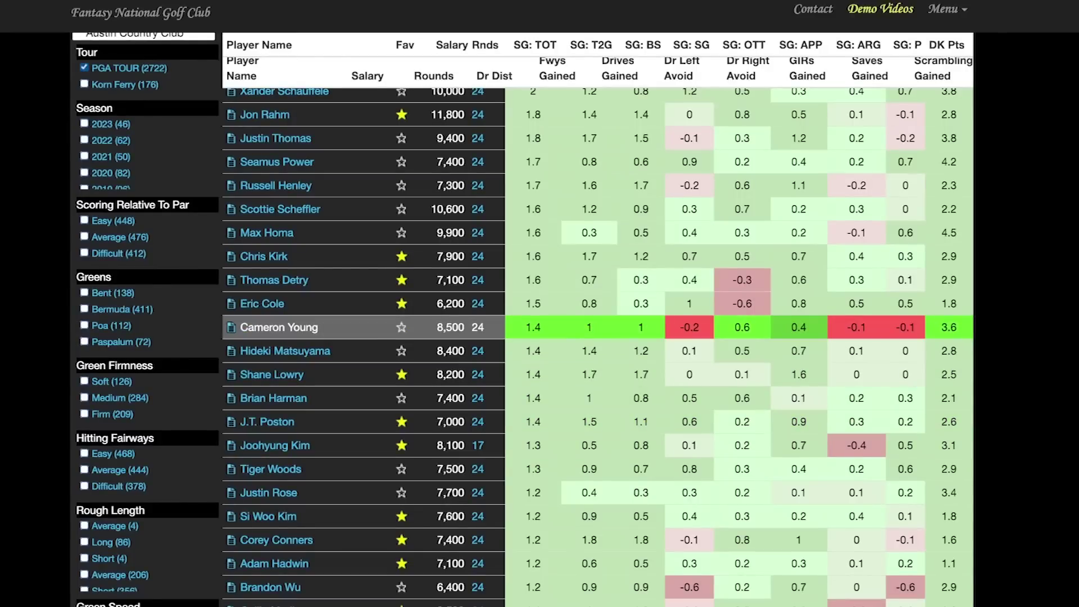
{"action": "scroll", "coordinate": [371, 315], "scroll_direction": "down", "scroll_amount": 3}
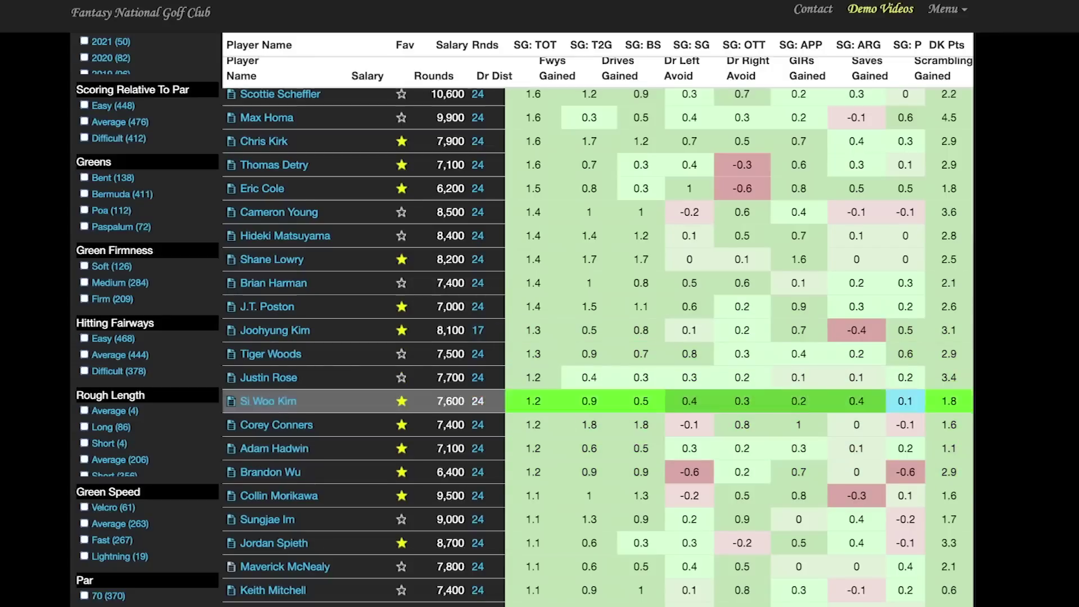
{"action": "scroll", "coordinate": [365, 330], "scroll_direction": "down", "scroll_amount": 3}
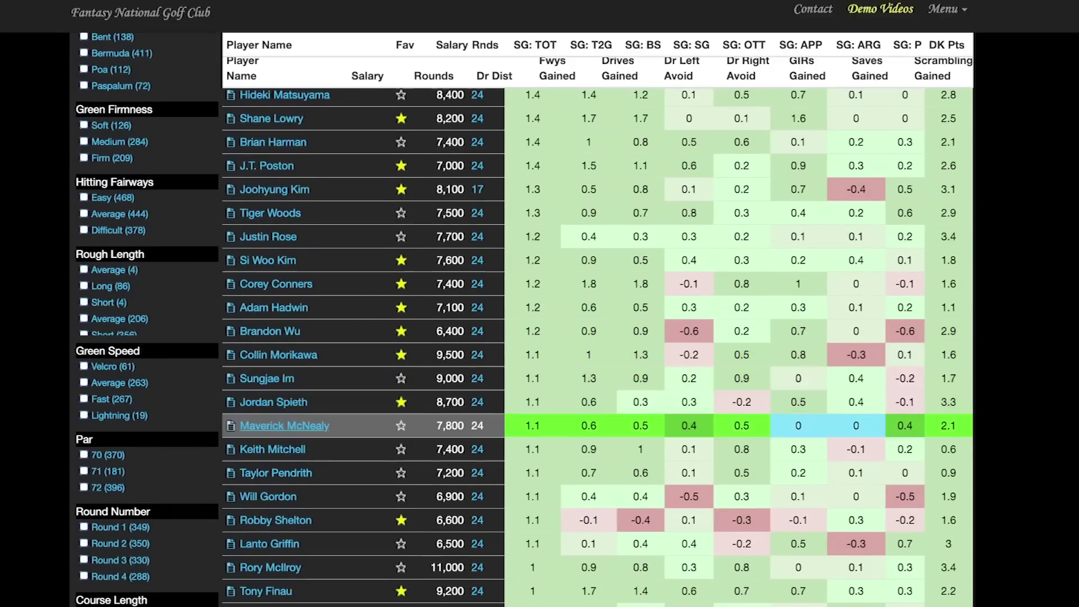
{"action": "scroll", "coordinate": [284, 426], "scroll_direction": "down", "scroll_amount": 1}
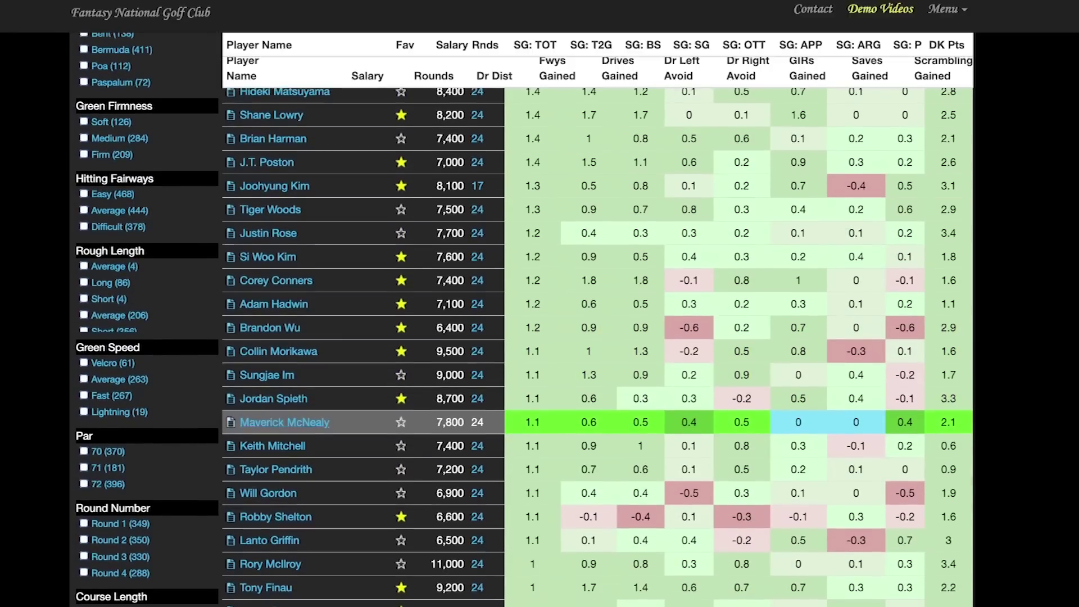
{"action": "left_click", "coordinate": [400, 470]}
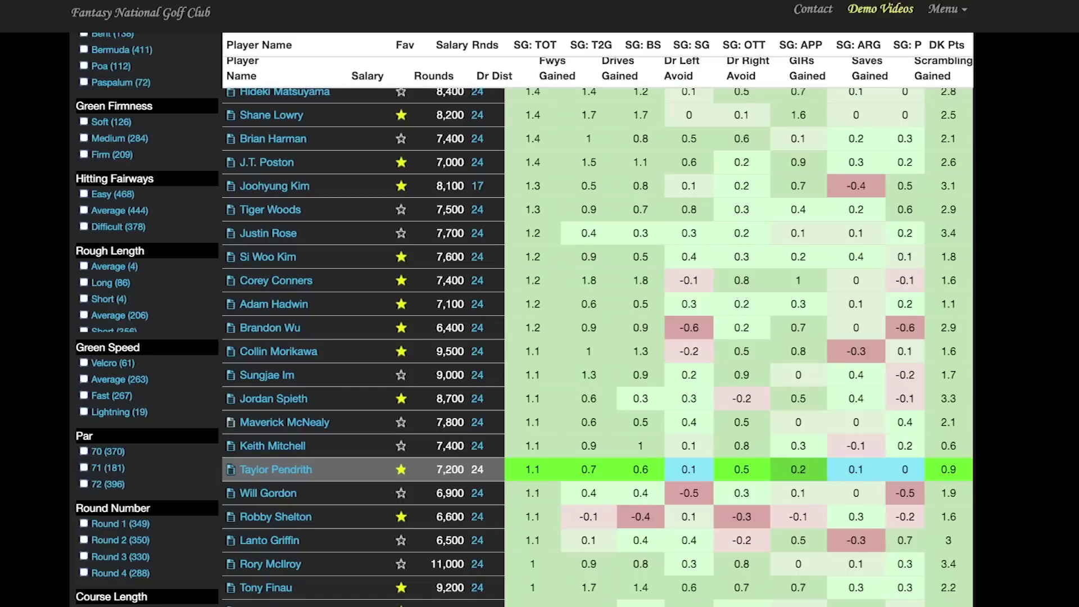
Sort the golfers by SG: T2G to review the strongest tee-to-green players.
{"action": "scroll", "coordinate": [506, 360], "scroll_direction": "up", "scroll_amount": 10}
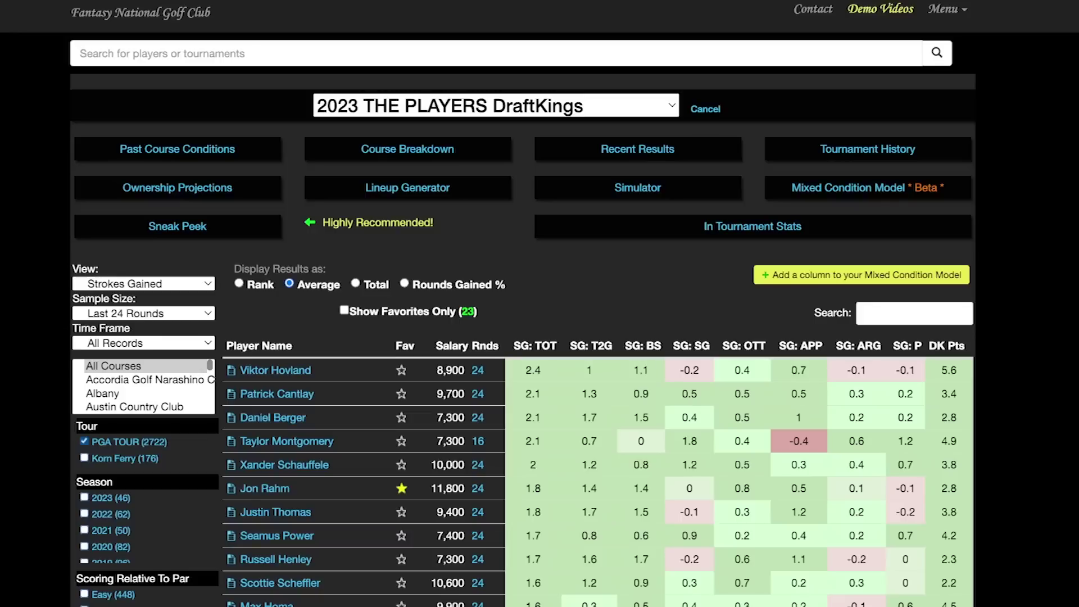
{"action": "scroll", "coordinate": [590, 332], "scroll_direction": "down", "scroll_amount": 1}
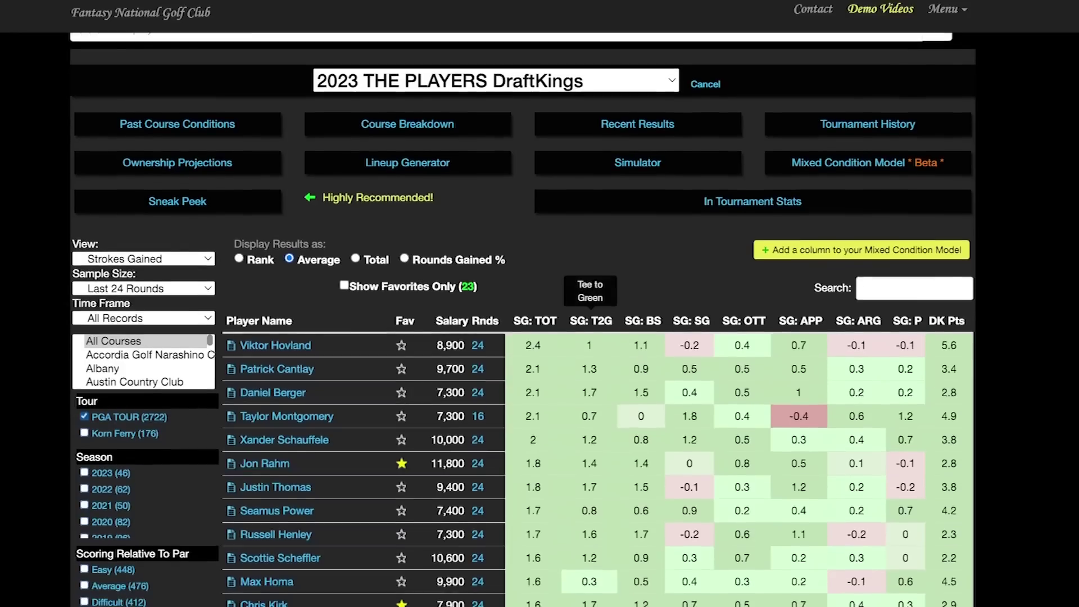
{"action": "left_click", "coordinate": [590, 321]}
{"action": "scroll", "coordinate": [590, 321], "scroll_direction": "down", "scroll_amount": 4}
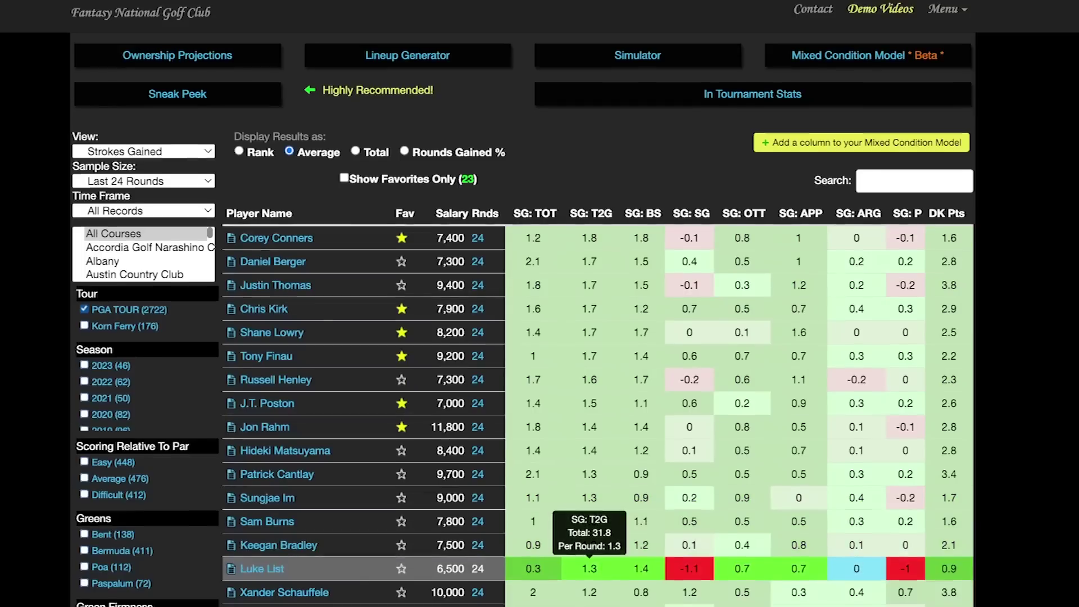
Select Colonial CC and Harbour Town GL in the course filter for the strokes gained results.
{"action": "scroll", "coordinate": [589, 569], "scroll_direction": "down", "scroll_amount": 2}
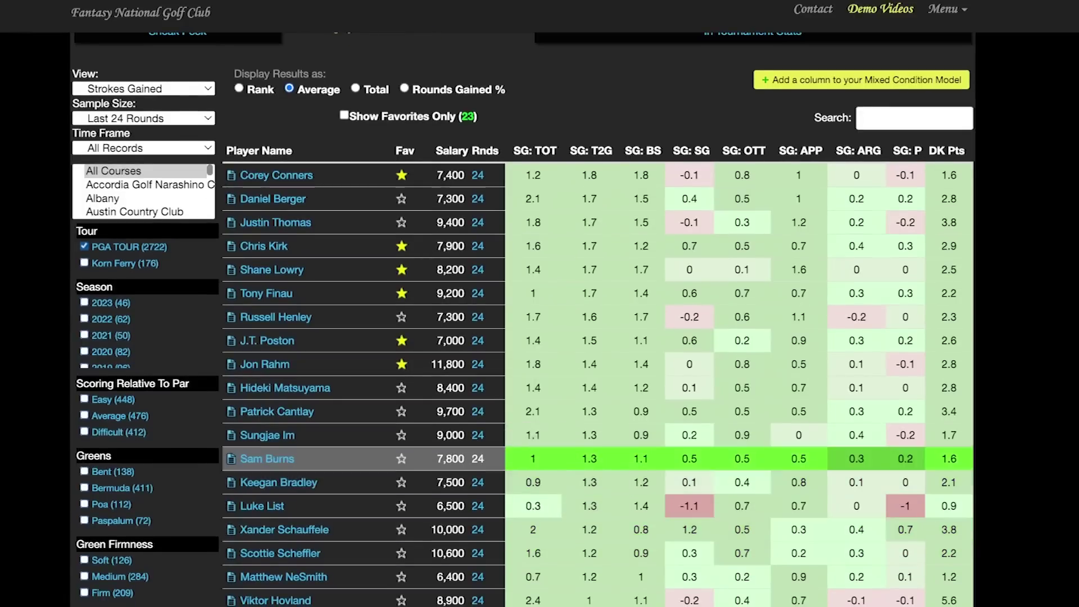
{"action": "mouse_move", "coordinate": [589, 459]}
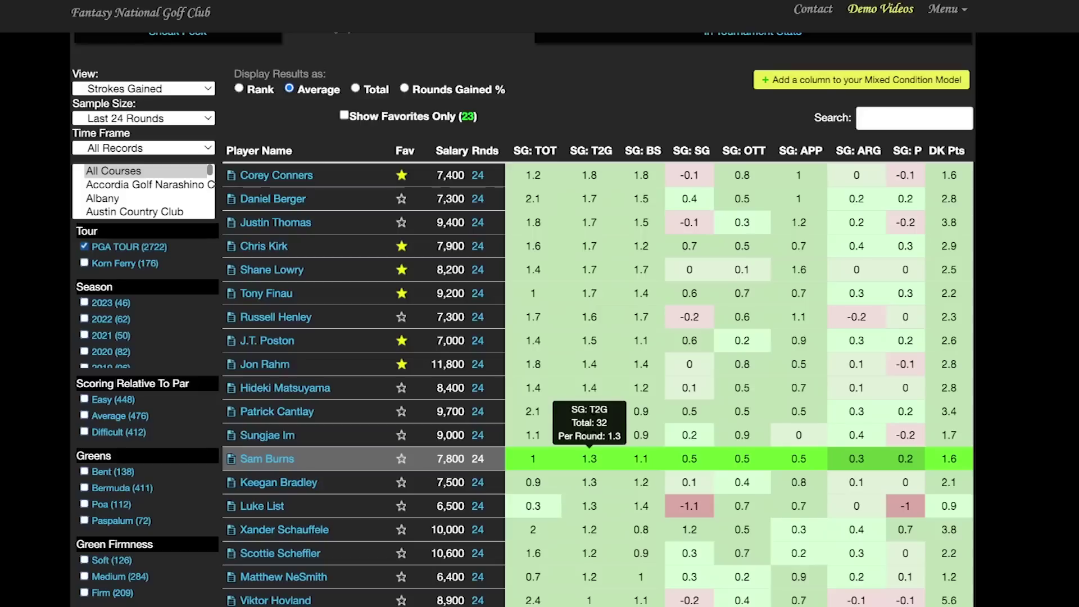
{"action": "scroll", "coordinate": [589, 293], "scroll_direction": "down", "scroll_amount": 1}
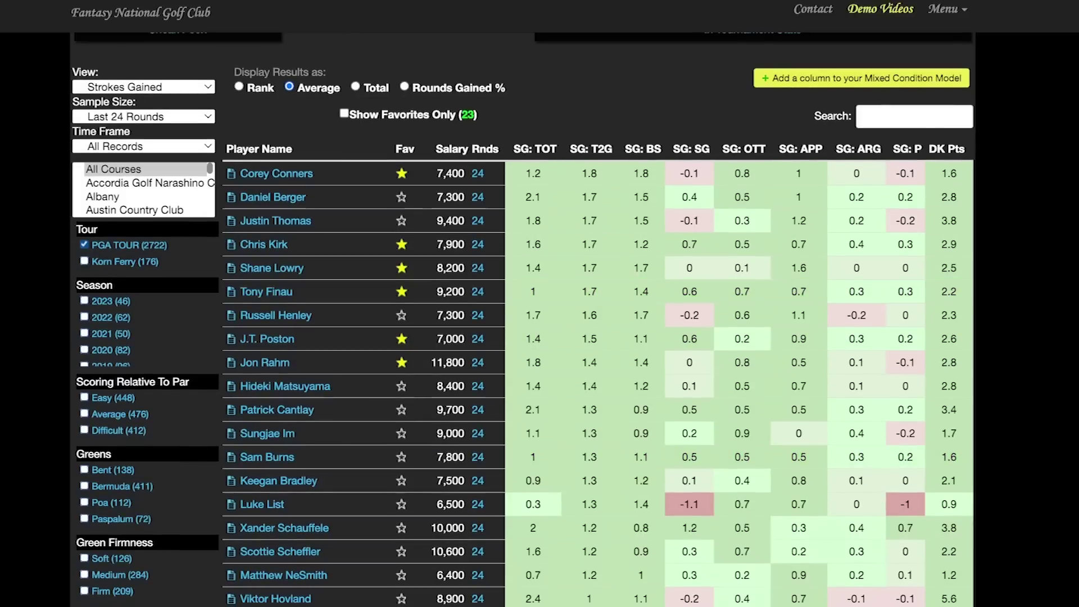
{"action": "scroll", "coordinate": [143, 190], "scroll_direction": "down", "scroll_amount": 5}
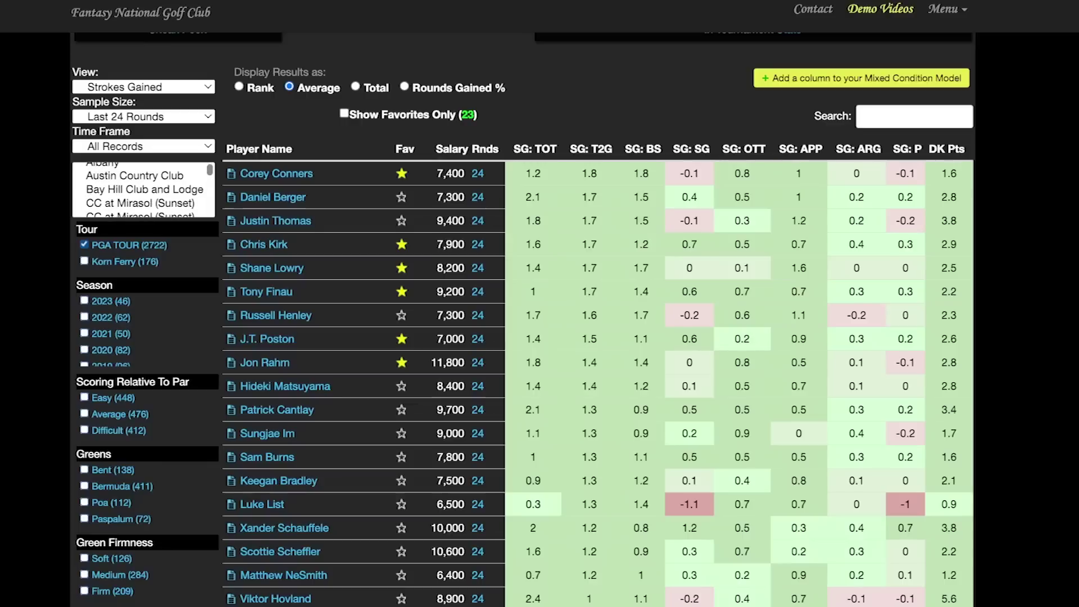
{"action": "scroll", "coordinate": [143, 189], "scroll_direction": "down", "scroll_amount": 3}
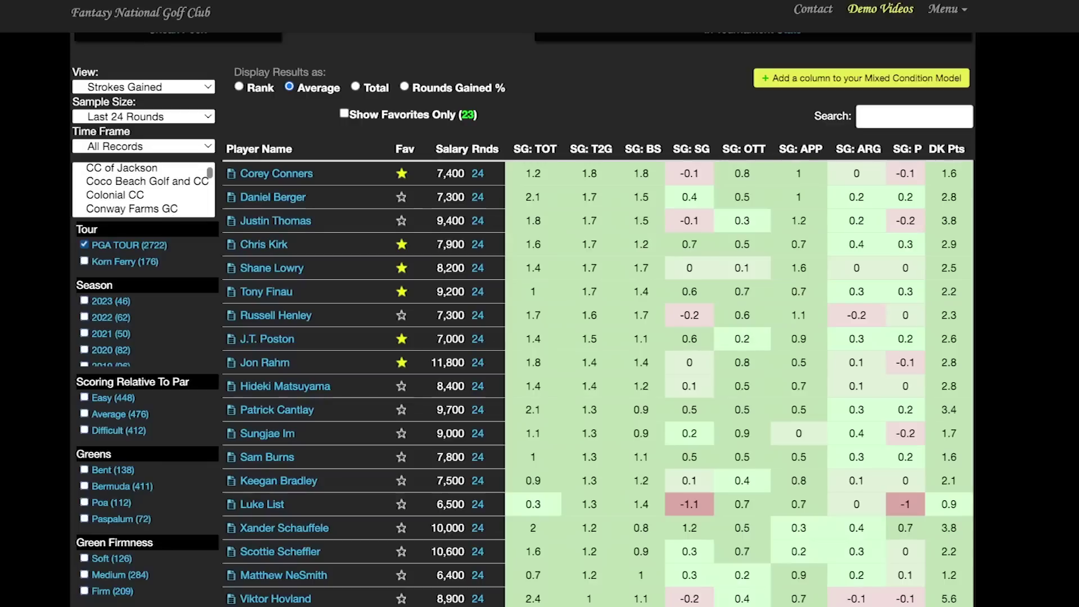
{"action": "left_click", "coordinate": [115, 194]}
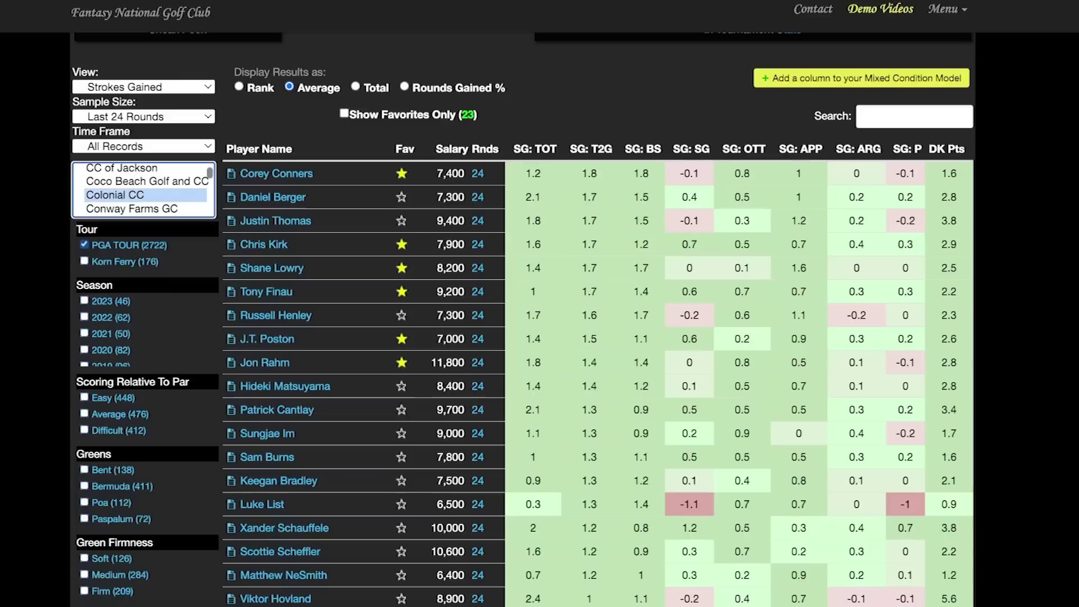
{"action": "scroll", "coordinate": [143, 190], "scroll_direction": "down", "scroll_amount": 5}
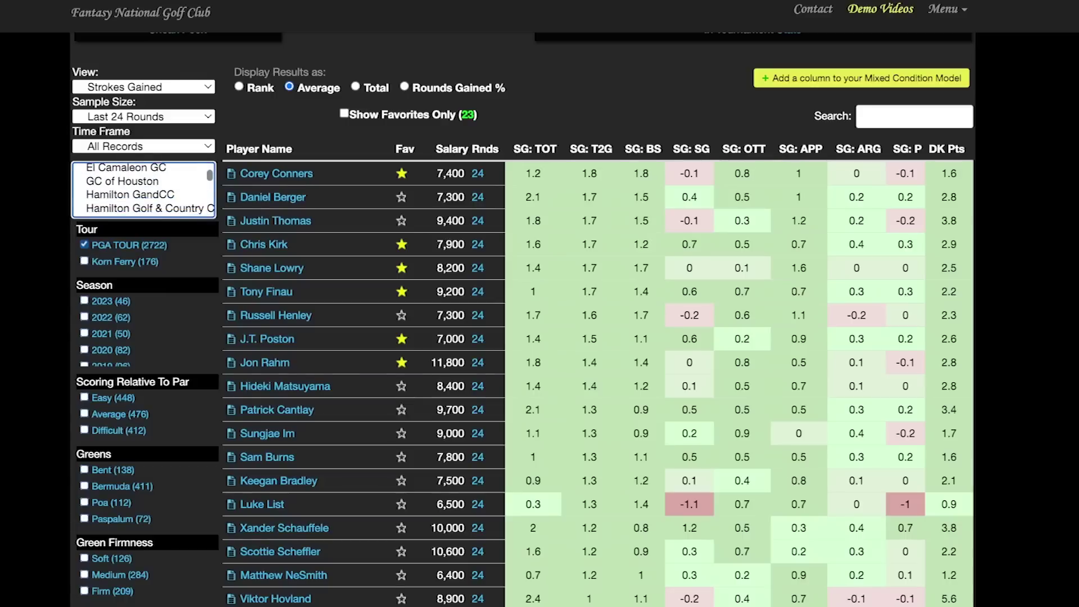
{"action": "scroll", "coordinate": [143, 189], "scroll_direction": "down", "scroll_amount": 2}
{"action": "left_click", "coordinate": [128, 189]}
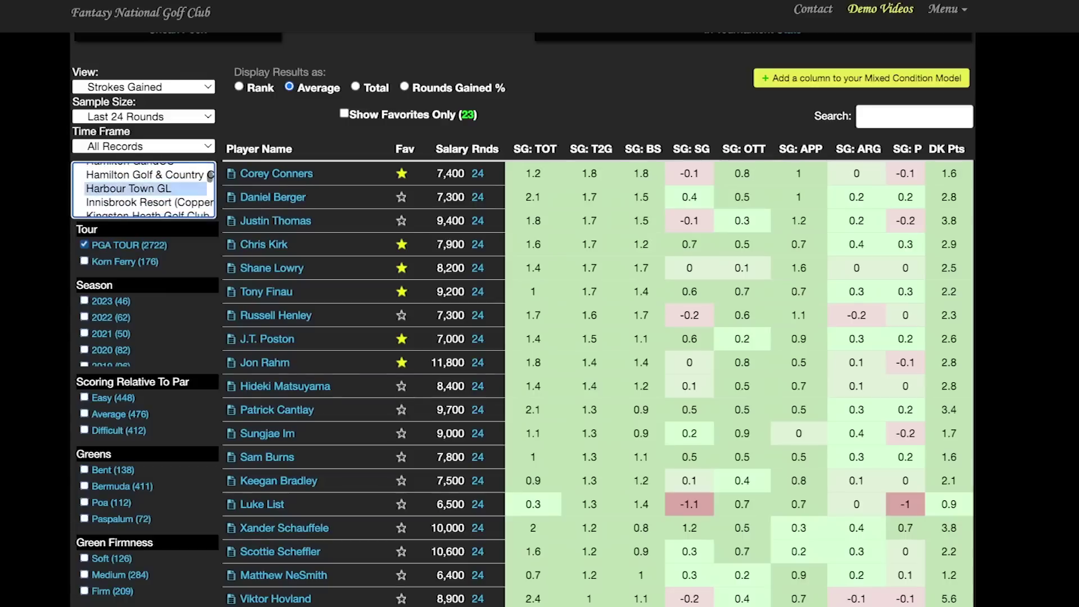
Look through the remaining courses for comparable layouts and add Stadium Course to the course filter selection.
{"action": "scroll", "coordinate": [143, 189], "scroll_direction": "down", "scroll_amount": 3}
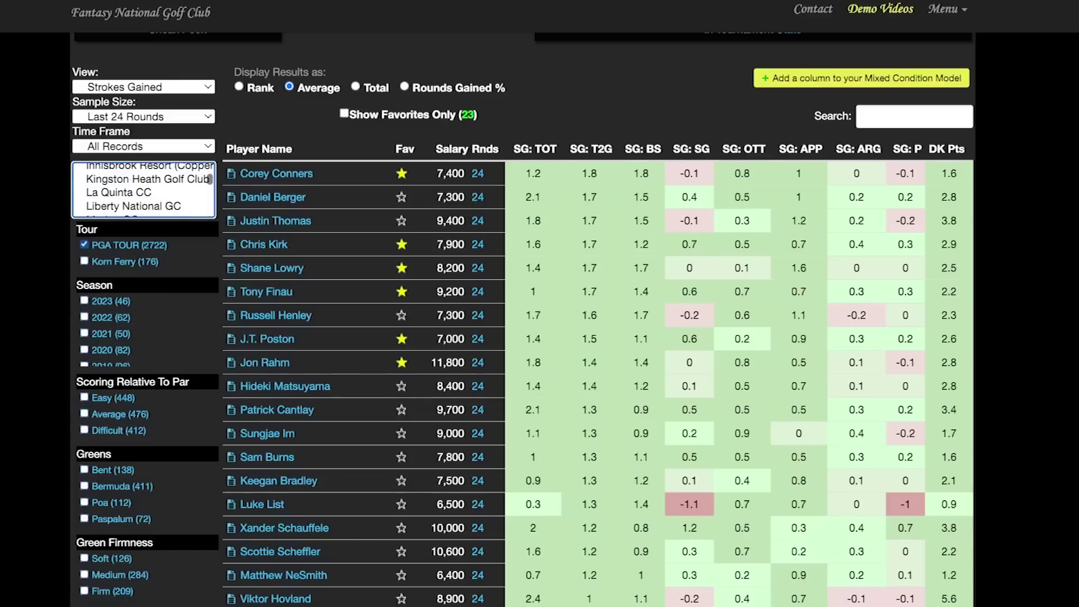
{"action": "scroll", "coordinate": [144, 189], "scroll_direction": "down", "scroll_amount": 4}
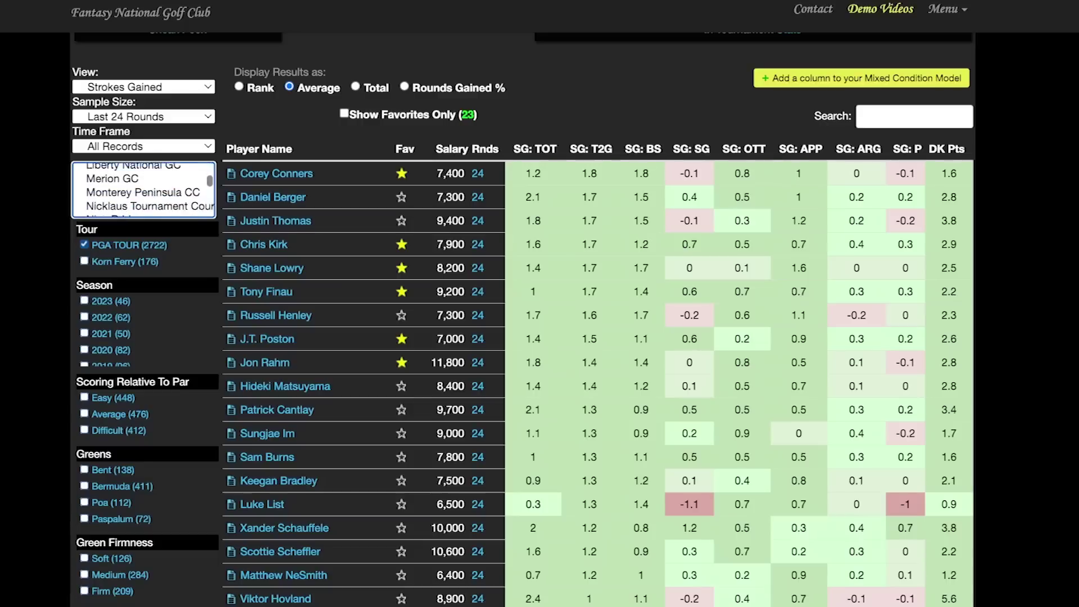
{"action": "scroll", "coordinate": [143, 190], "scroll_direction": "down", "scroll_amount": 5}
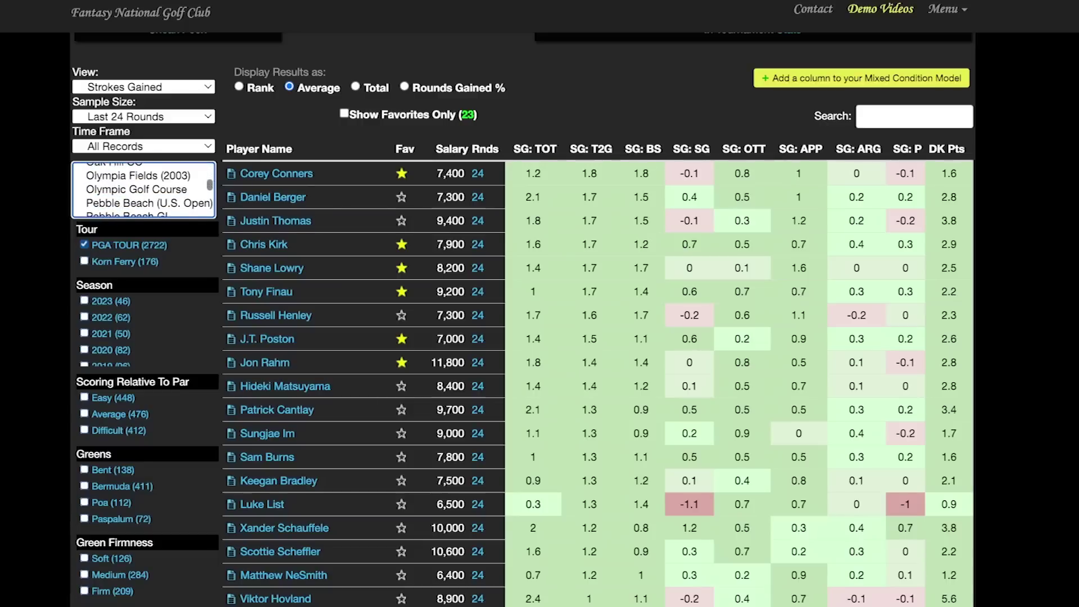
{"action": "scroll", "coordinate": [143, 189], "scroll_direction": "down", "scroll_amount": 2}
{"action": "scroll", "coordinate": [144, 189], "scroll_direction": "up", "scroll_amount": 2}
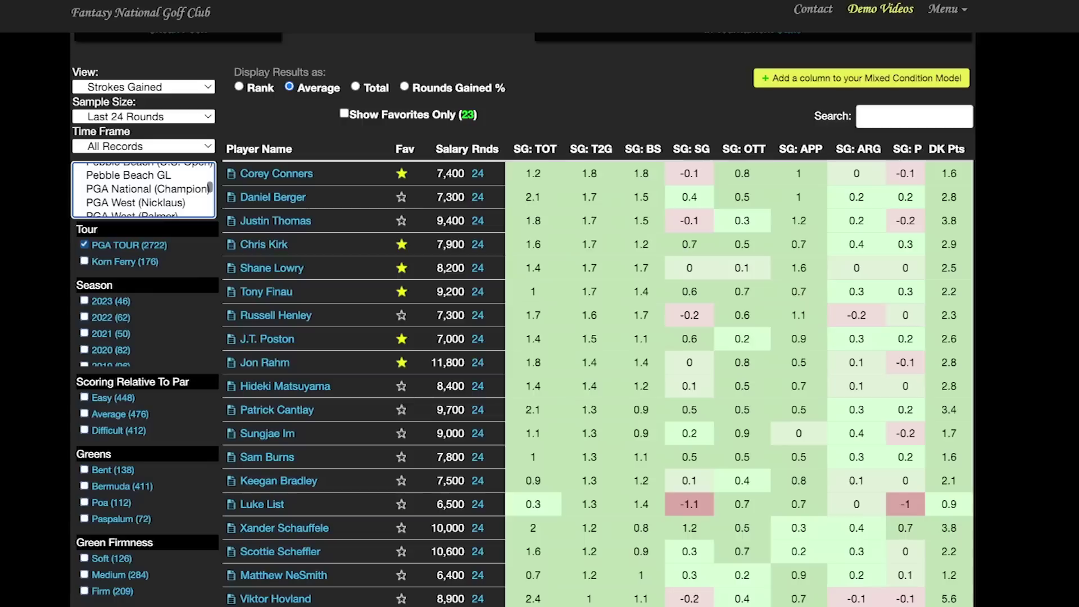
{"action": "scroll", "coordinate": [143, 189], "scroll_direction": "down", "scroll_amount": 1}
{"action": "scroll", "coordinate": [143, 190], "scroll_direction": "down", "scroll_amount": 2}
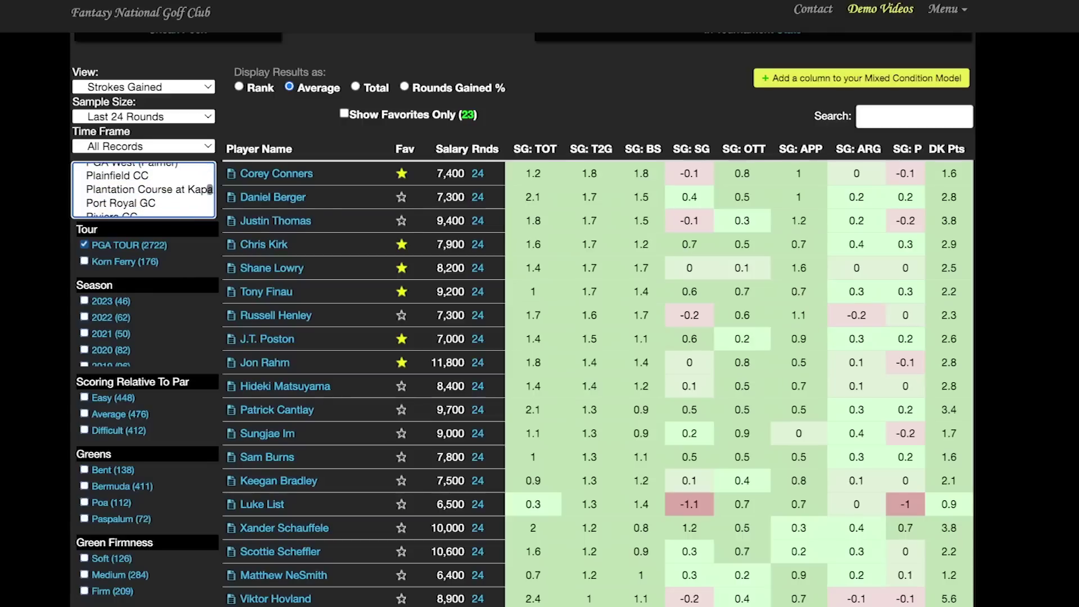
{"action": "scroll", "coordinate": [143, 190], "scroll_direction": "down", "scroll_amount": 8}
{"action": "scroll", "coordinate": [144, 190], "scroll_direction": "up", "scroll_amount": 3}
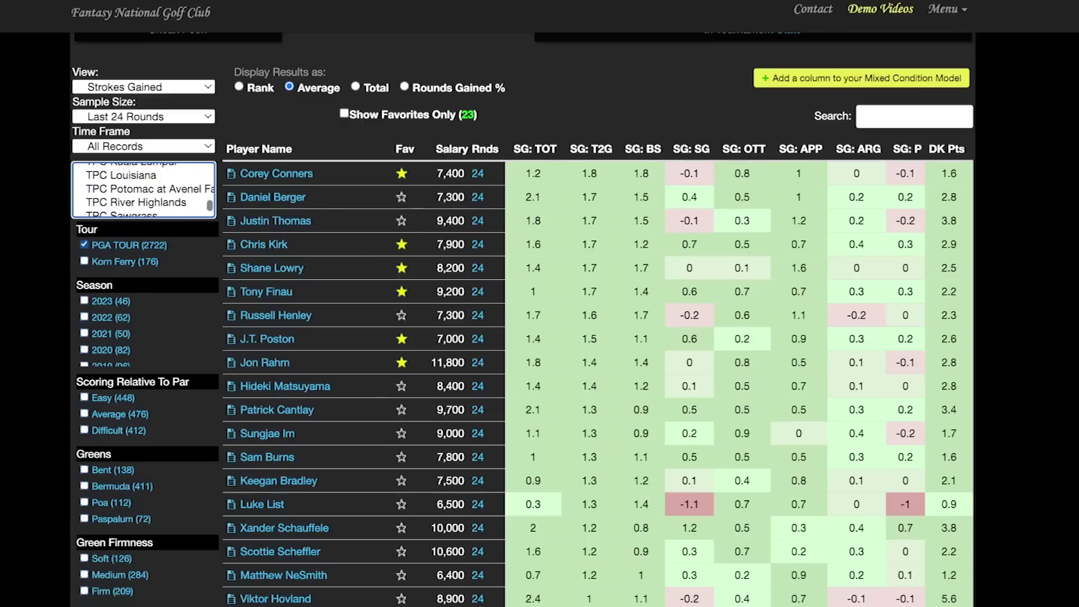
{"action": "scroll", "coordinate": [144, 190], "scroll_direction": "down", "scroll_amount": 2}
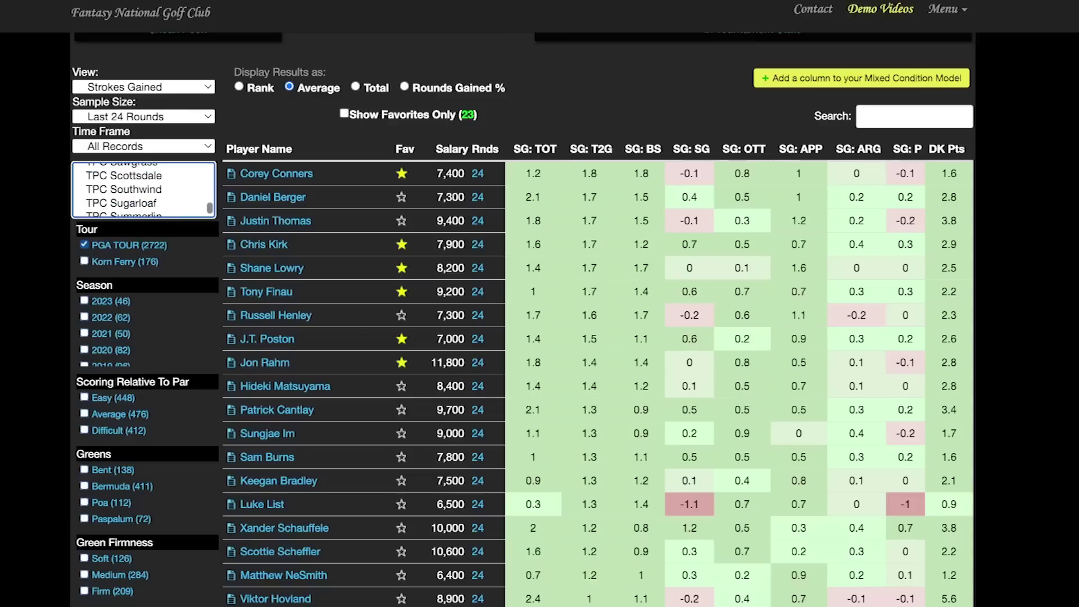
{"action": "scroll", "coordinate": [143, 189], "scroll_direction": "up", "scroll_amount": 4}
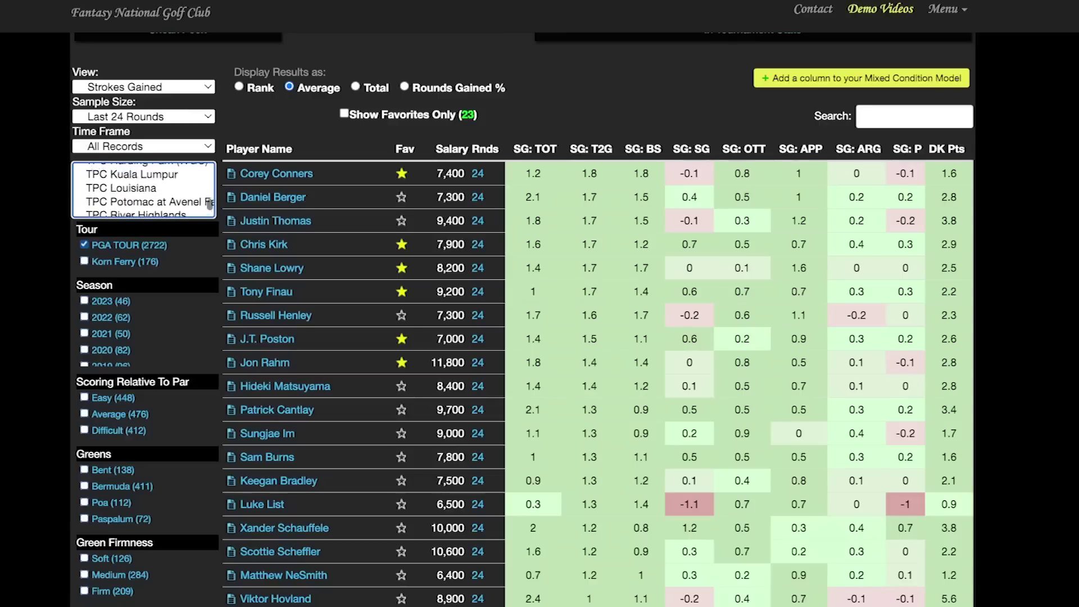
{"action": "scroll", "coordinate": [144, 189], "scroll_direction": "up", "scroll_amount": 5}
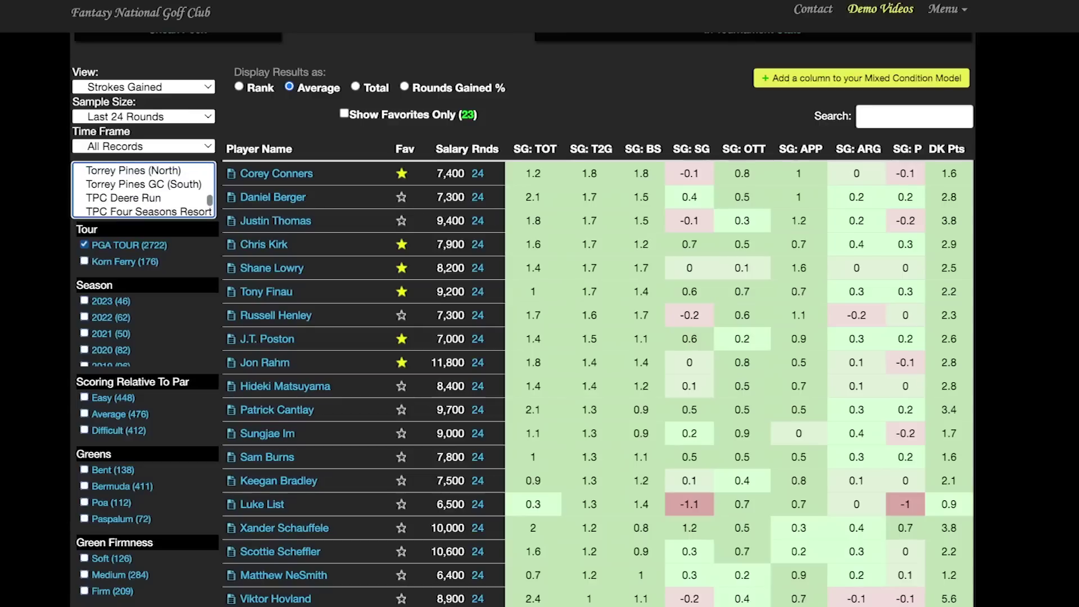
{"action": "scroll", "coordinate": [143, 190], "scroll_direction": "down", "scroll_amount": 3}
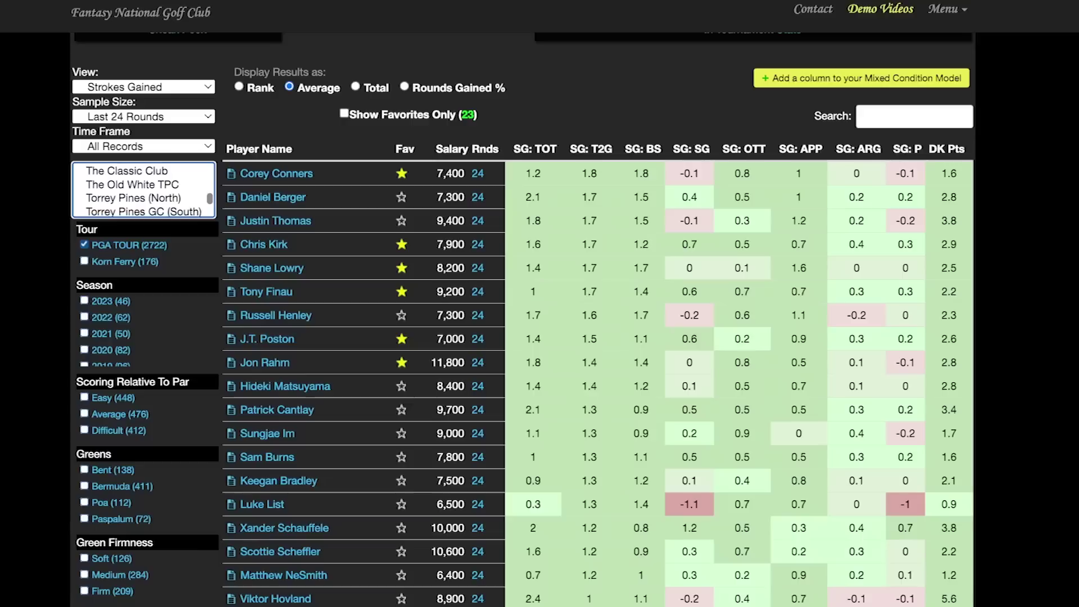
{"action": "scroll", "coordinate": [143, 189], "scroll_direction": "down", "scroll_amount": 3}
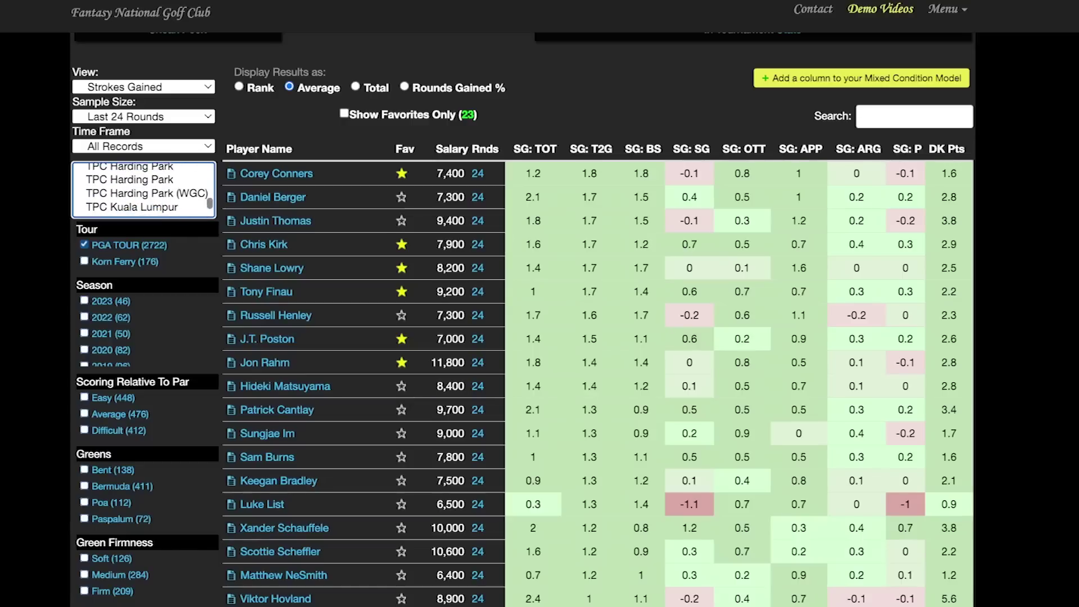
{"action": "scroll", "coordinate": [143, 189], "scroll_direction": "down", "scroll_amount": 4}
{"action": "scroll", "coordinate": [144, 189], "scroll_direction": "down", "scroll_amount": 1}
{"action": "scroll", "coordinate": [143, 189], "scroll_direction": "up", "scroll_amount": 7}
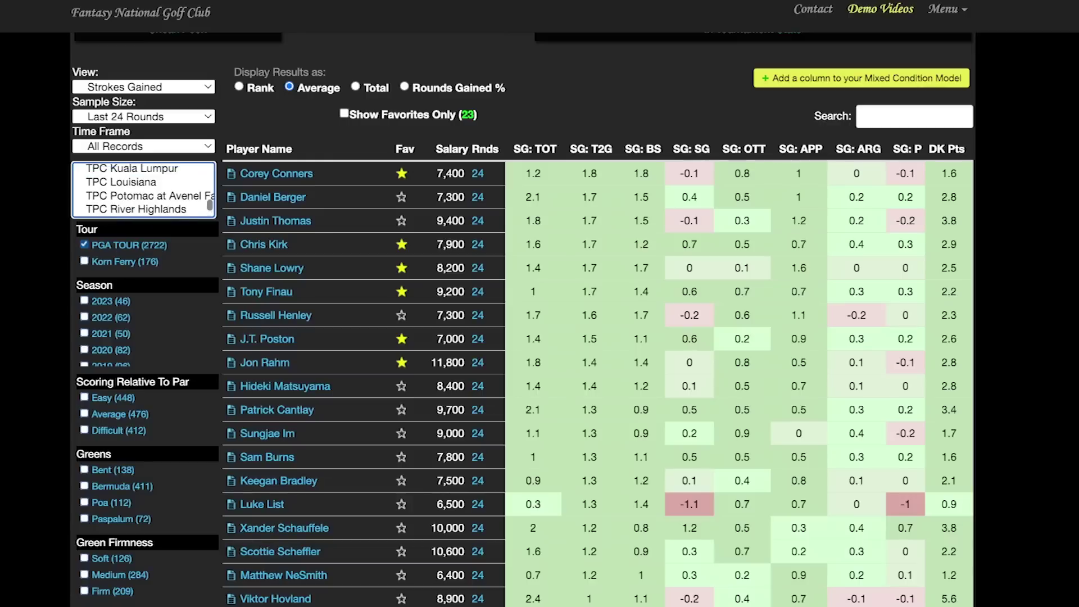
{"action": "scroll", "coordinate": [143, 189], "scroll_direction": "up", "scroll_amount": 2}
{"action": "scroll", "coordinate": [143, 189], "scroll_direction": "up", "scroll_amount": 2}
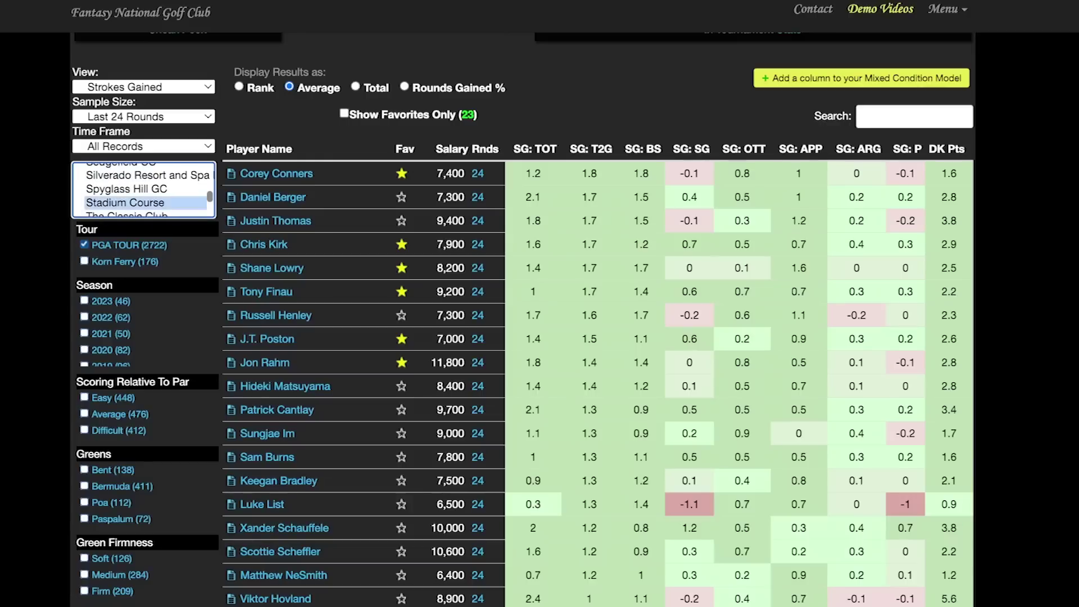
Add Sedgefield CC and Waialae CC to the selected courses and load the filtered strokes gained results.
{"action": "scroll", "coordinate": [144, 189], "scroll_direction": "up", "scroll_amount": 2}
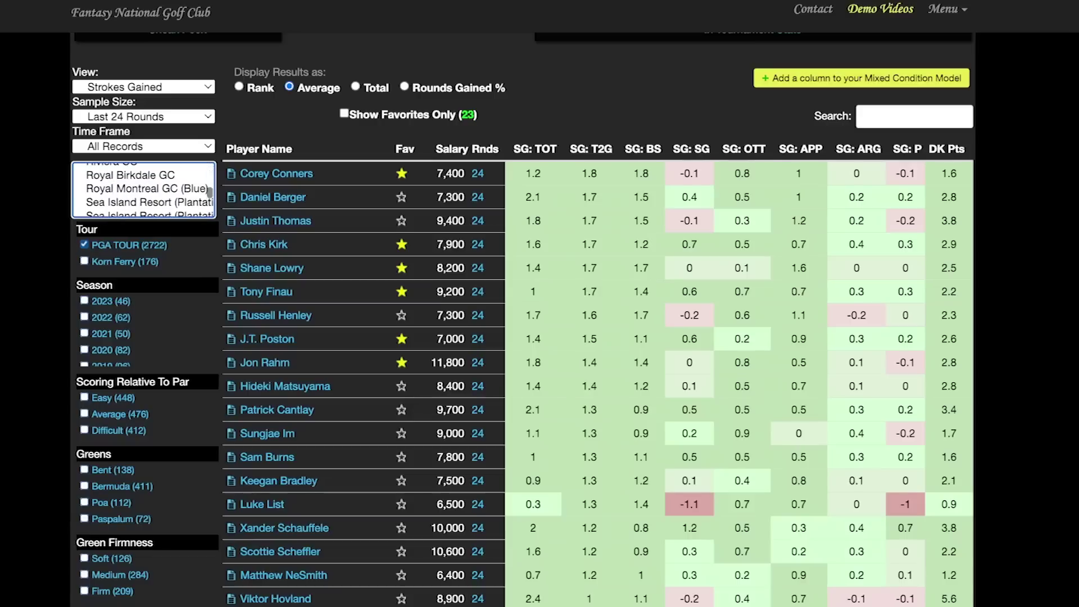
{"action": "scroll", "coordinate": [143, 189], "scroll_direction": "up", "scroll_amount": 2}
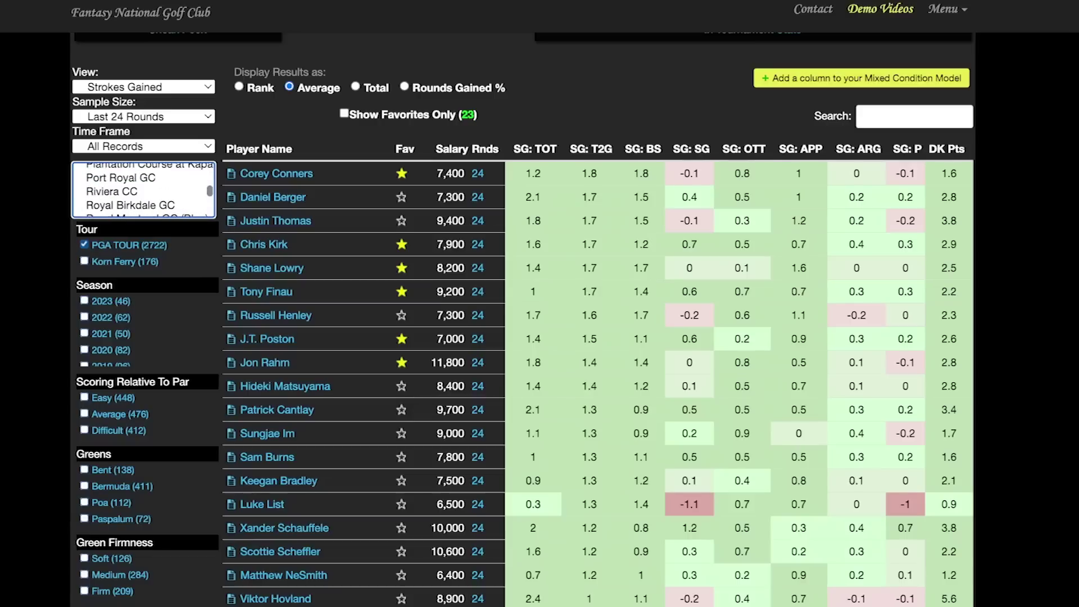
{"action": "scroll", "coordinate": [144, 190], "scroll_direction": "down", "scroll_amount": 3}
{"action": "left_click", "coordinate": [125, 207]}
{"action": "scroll", "coordinate": [143, 189], "scroll_direction": "up", "scroll_amount": 1}
{"action": "left_click", "coordinate": [121, 170], "text": "super"}
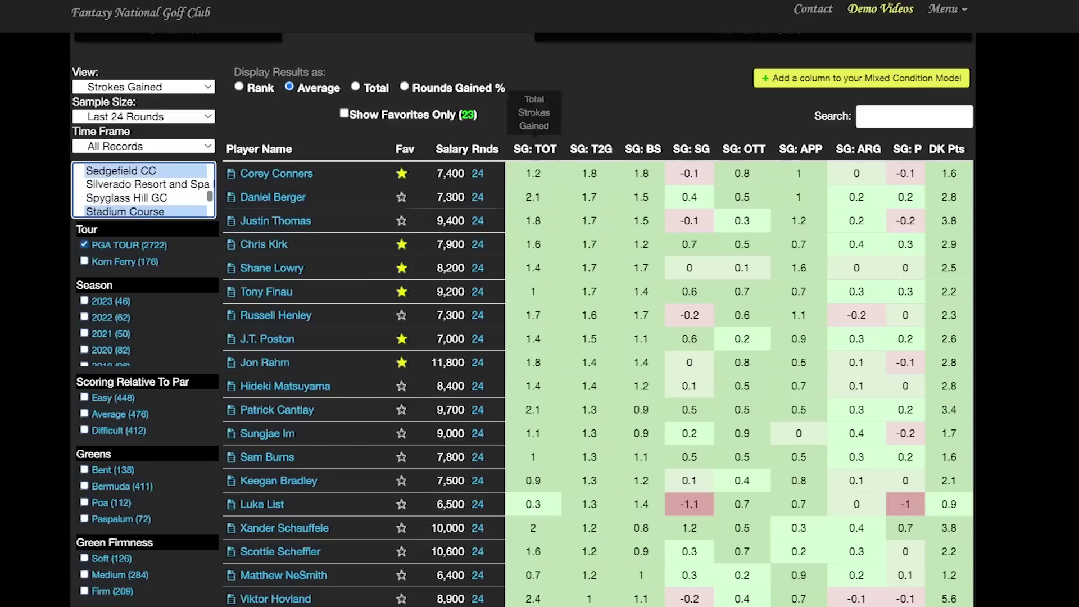
{"action": "scroll", "coordinate": [144, 190], "scroll_direction": "down", "scroll_amount": 5}
{"action": "left_click", "coordinate": [114, 211], "text": "super"}
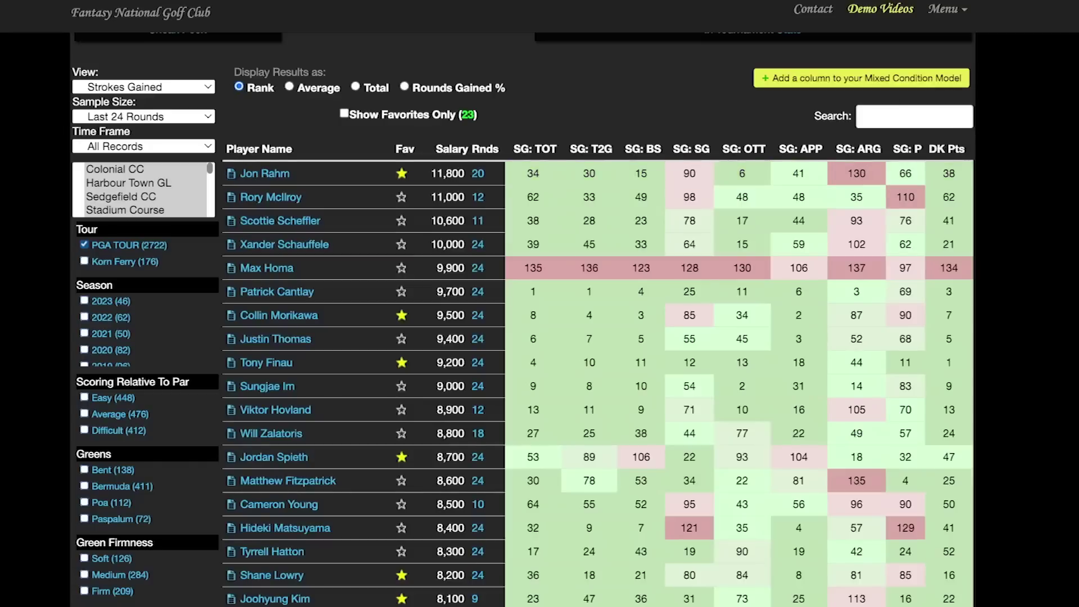
Display the course-filtered strokes gained results as averages and sort the golfers by SG: TOT.
{"action": "scroll", "coordinate": [143, 189], "scroll_direction": "down", "scroll_amount": 2}
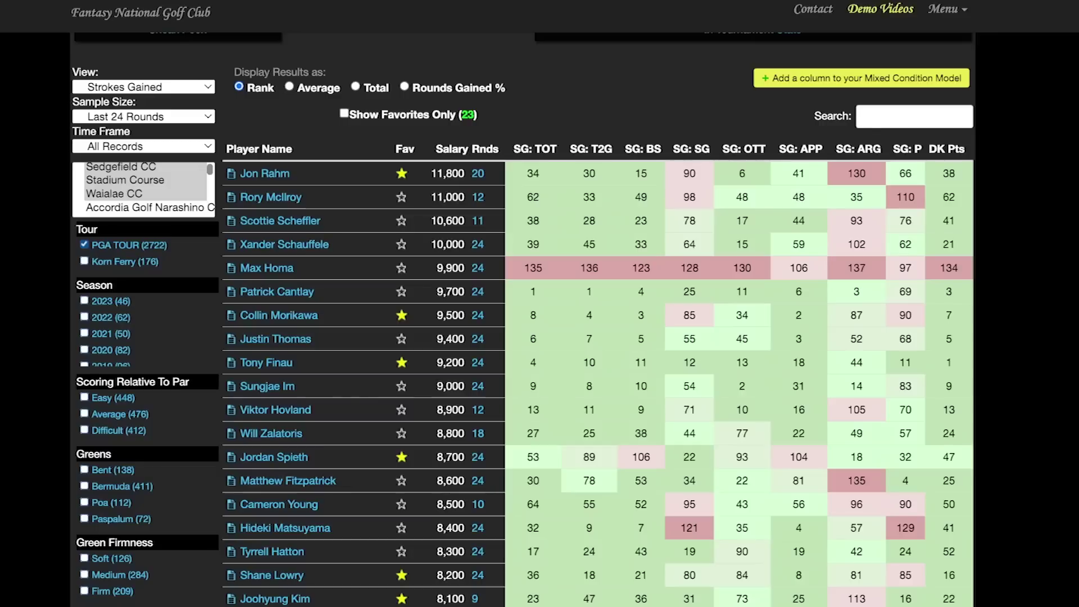
{"action": "left_click", "coordinate": [289, 86]}
{"action": "left_click", "coordinate": [534, 148]}
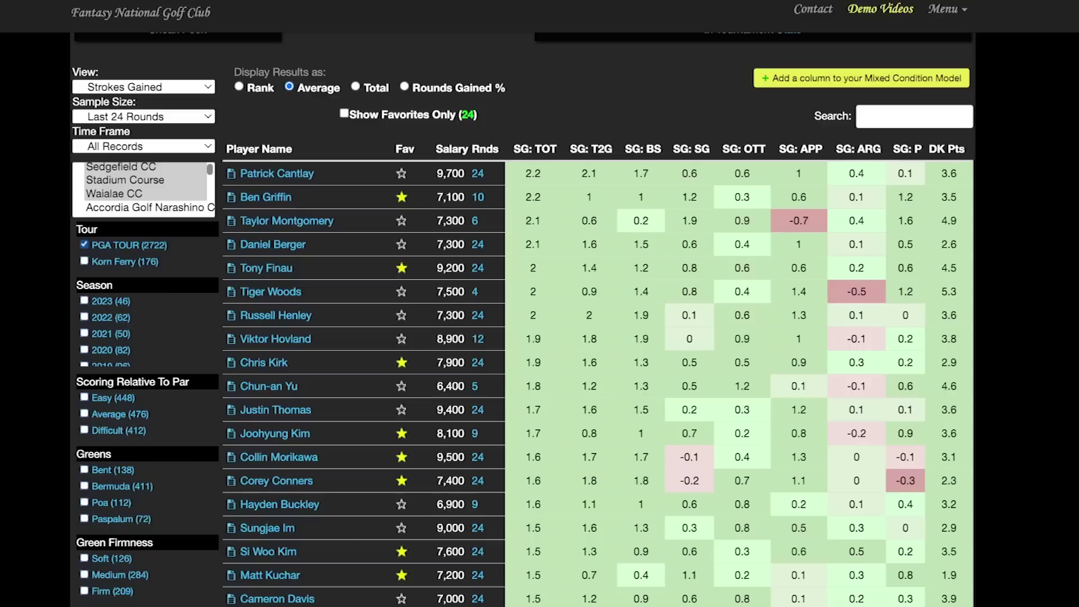
Open Ben Griffin's player profile and review his conditions charts, cumulative strokes gained history and recent tournament results.
{"action": "right_click", "coordinate": [266, 197]}
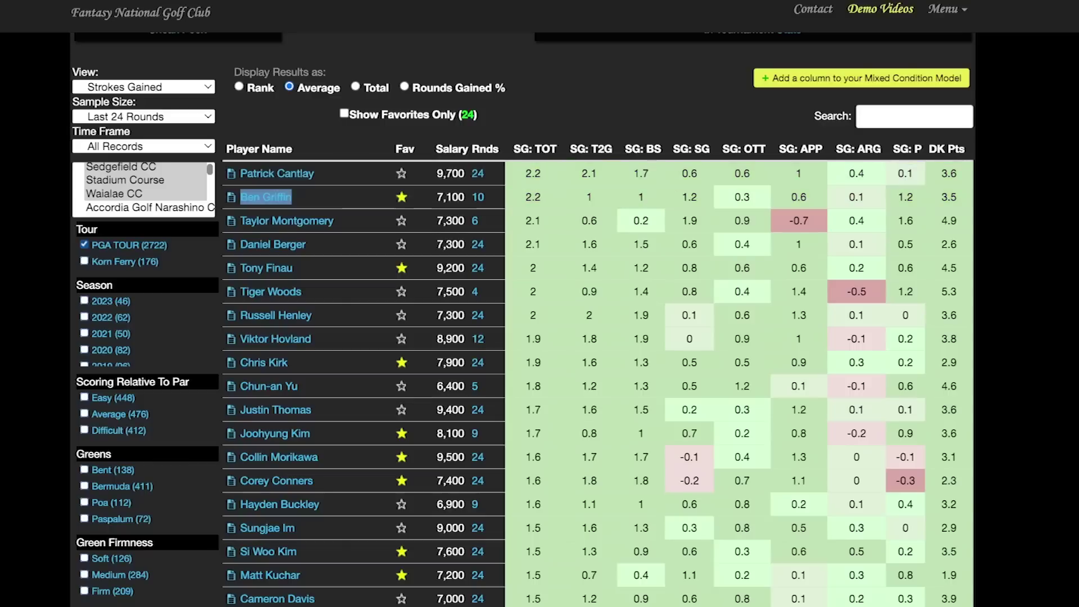
{"action": "scroll", "coordinate": [511, 319], "scroll_direction": "down", "scroll_amount": 1}
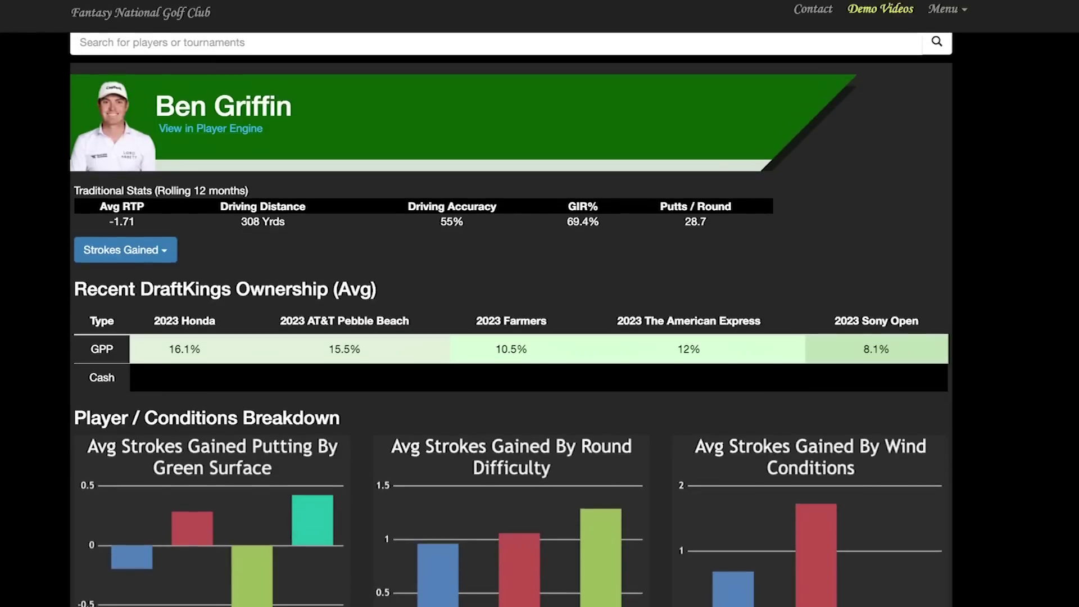
{"action": "scroll", "coordinate": [253, 270], "scroll_direction": "down", "scroll_amount": 5}
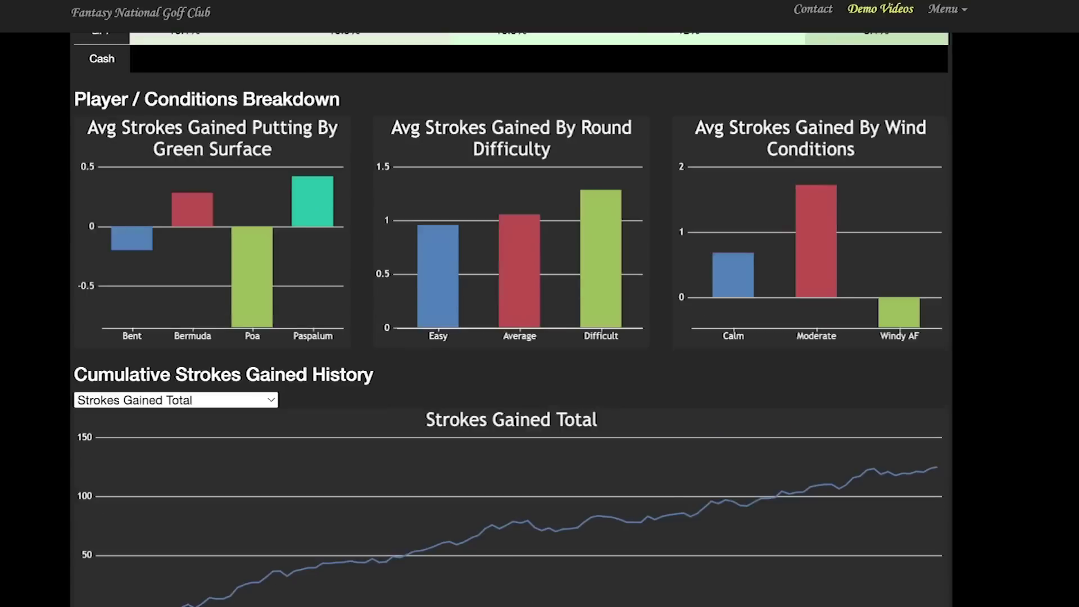
{"action": "mouse_move", "coordinate": [194, 210]}
{"action": "scroll", "coordinate": [512, 321], "scroll_direction": "down", "scroll_amount": 1}
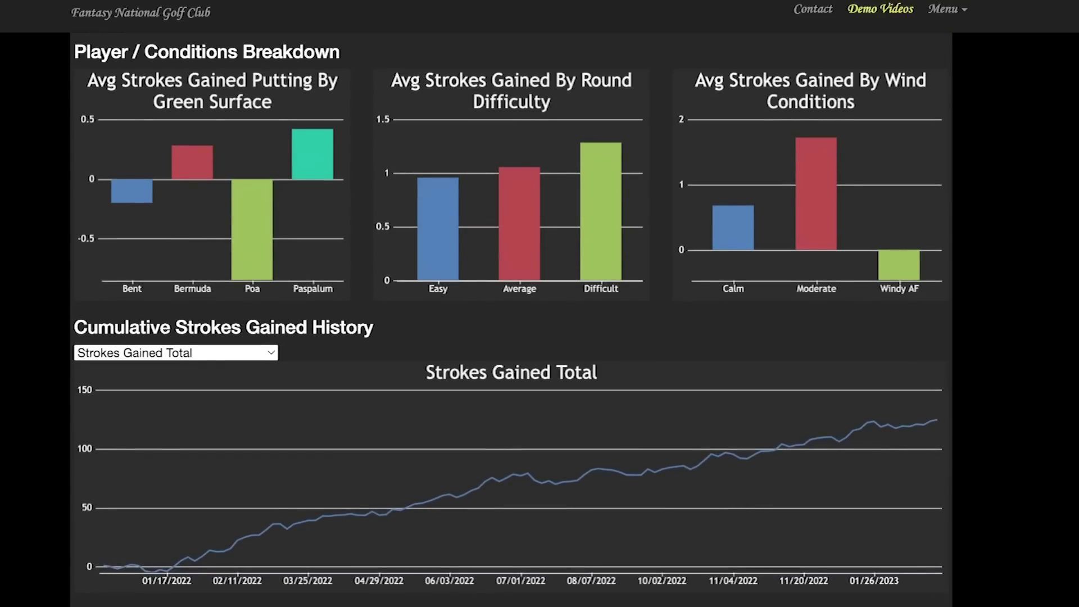
{"action": "scroll", "coordinate": [511, 315], "scroll_direction": "down", "scroll_amount": 2}
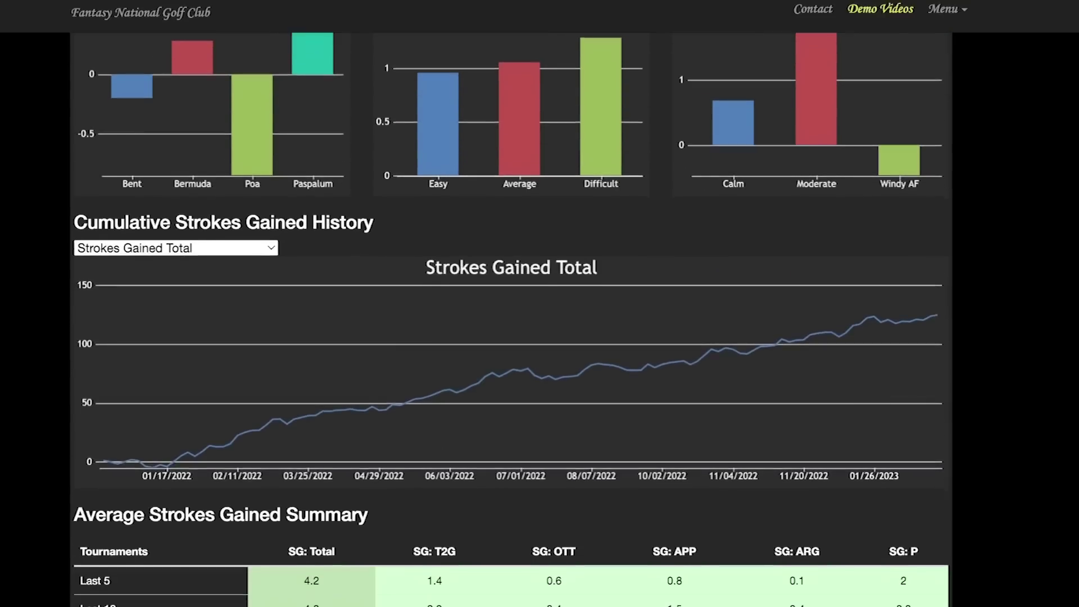
{"action": "scroll", "coordinate": [511, 321], "scroll_direction": "down", "scroll_amount": 9}
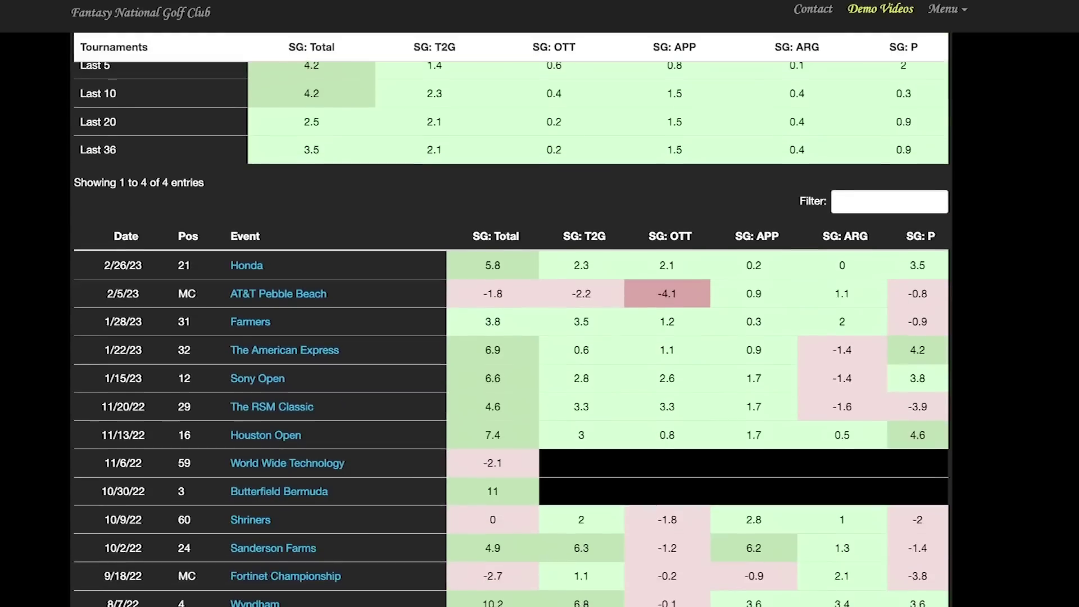
{"action": "scroll", "coordinate": [512, 320], "scroll_direction": "down", "scroll_amount": 1}
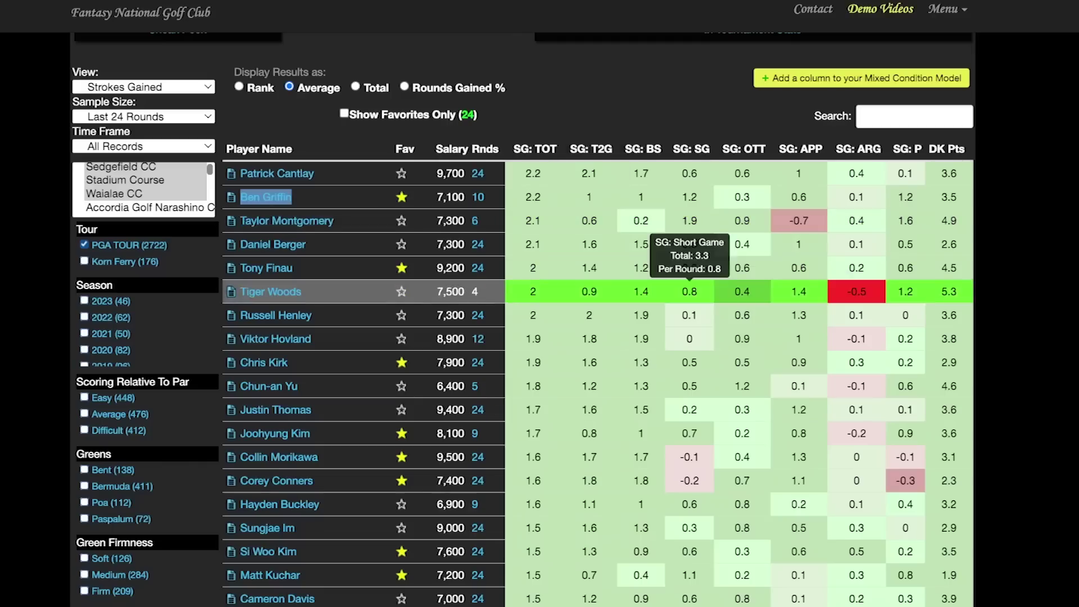
Review the averages, add Colonial CC and Harbour Town GL to the selected courses, and load the filtered strokes gained results.
{"action": "scroll", "coordinate": [690, 337], "scroll_direction": "down", "scroll_amount": 7}
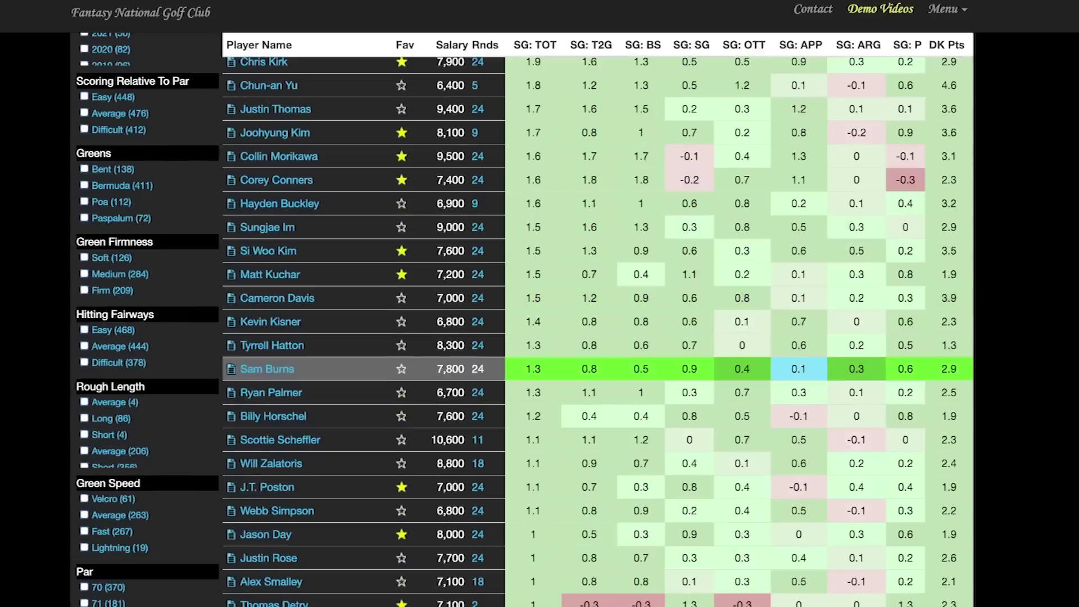
{"action": "scroll", "coordinate": [516, 320], "scroll_direction": "down", "scroll_amount": 1}
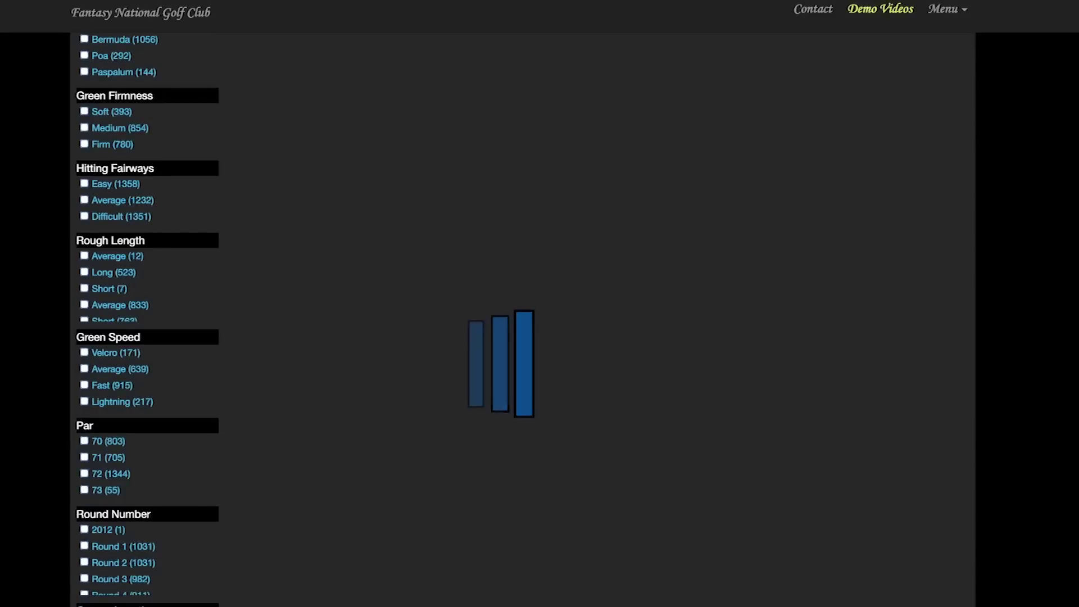
{"action": "scroll", "coordinate": [522, 196], "scroll_direction": "up", "scroll_amount": 11}
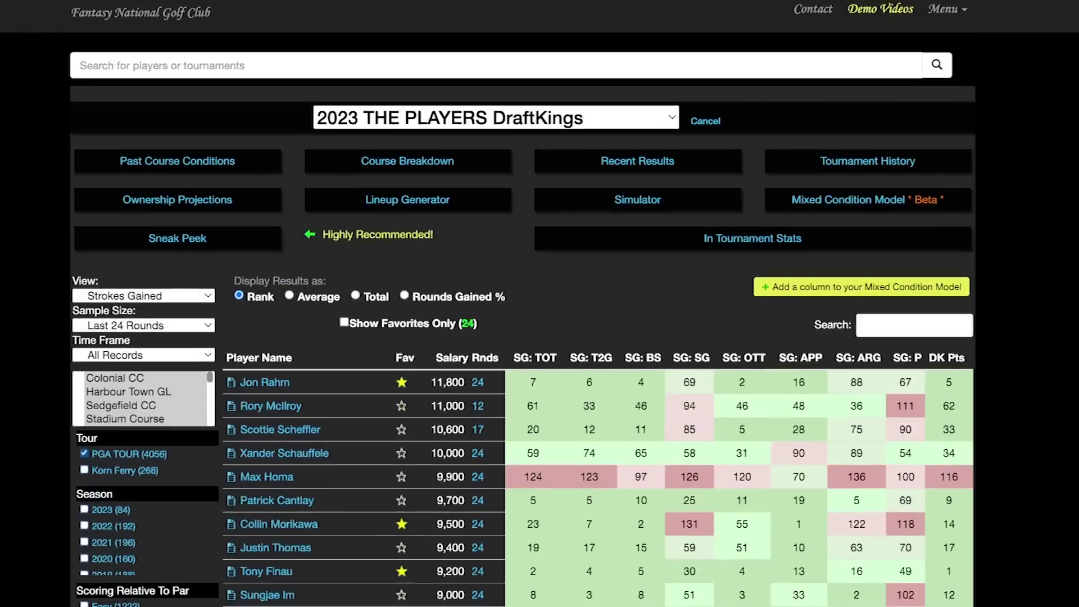
Display the strokes gained results for the expanded course selection as averages and sort the golfers by SG: TOT.
{"action": "scroll", "coordinate": [516, 320], "scroll_direction": "down", "scroll_amount": 1}
{"action": "left_click", "coordinate": [289, 283]}
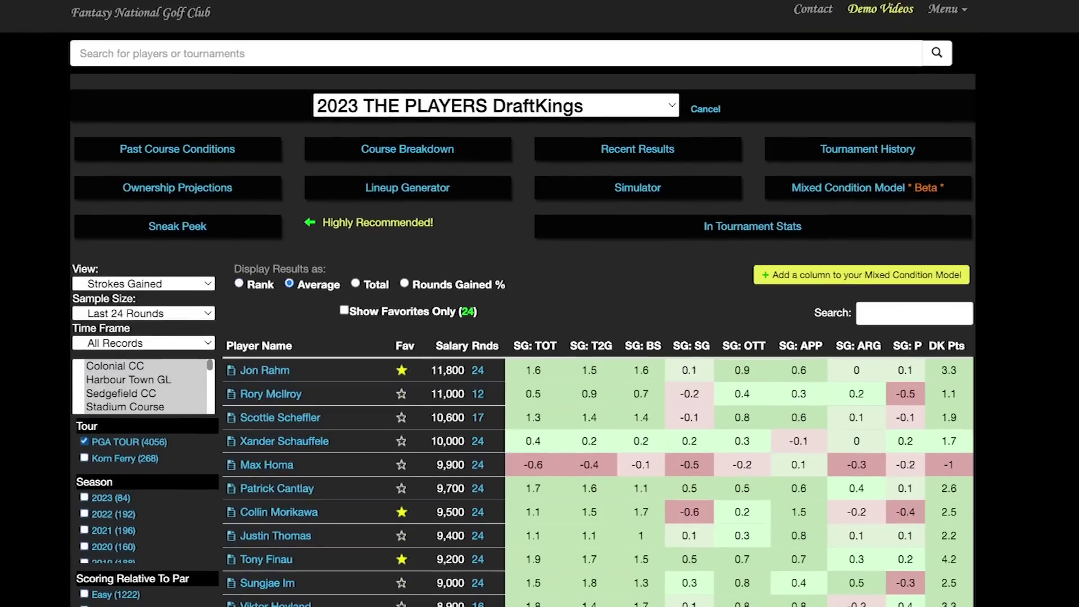
{"action": "left_click", "coordinate": [534, 345]}
Examine the highest-ranked golfers by SG: TOT on the expanded course selection, comparing their salaries, rounds and strokes gained categories.
{"action": "scroll", "coordinate": [523, 320], "scroll_direction": "down", "scroll_amount": 4}
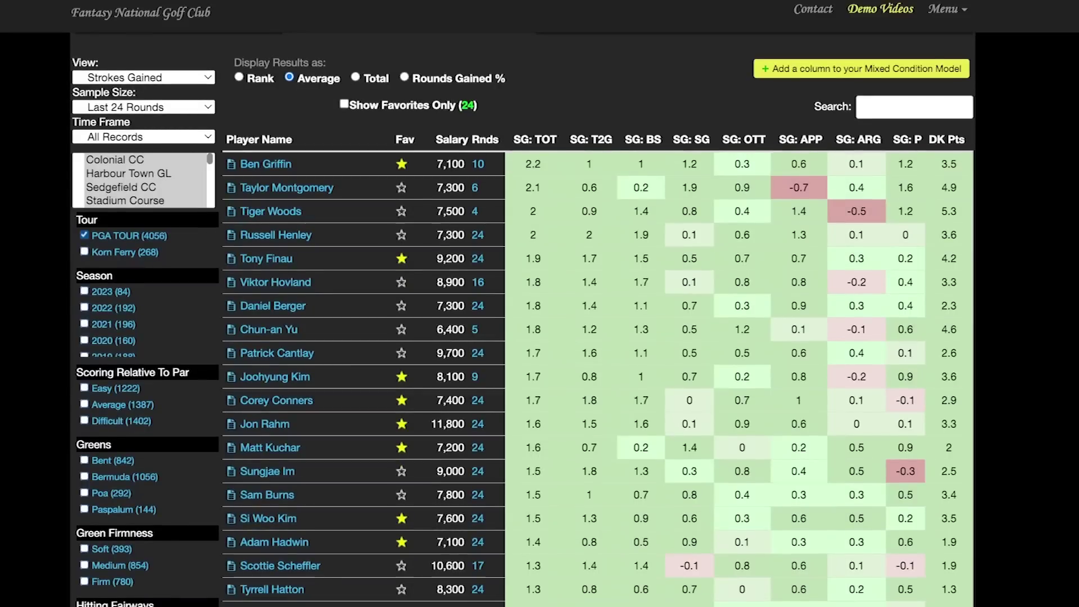
{"action": "scroll", "coordinate": [523, 303], "scroll_direction": "down", "scroll_amount": 2}
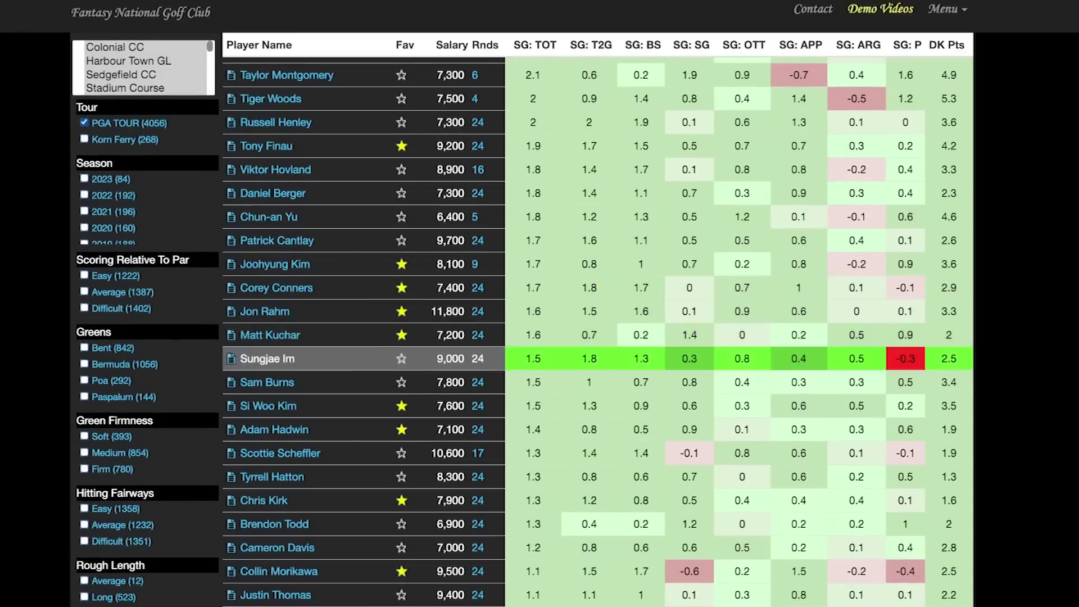
{"action": "scroll", "coordinate": [523, 320], "scroll_direction": "down", "scroll_amount": 1}
{"action": "scroll", "coordinate": [522, 359], "scroll_direction": "down", "scroll_amount": 3}
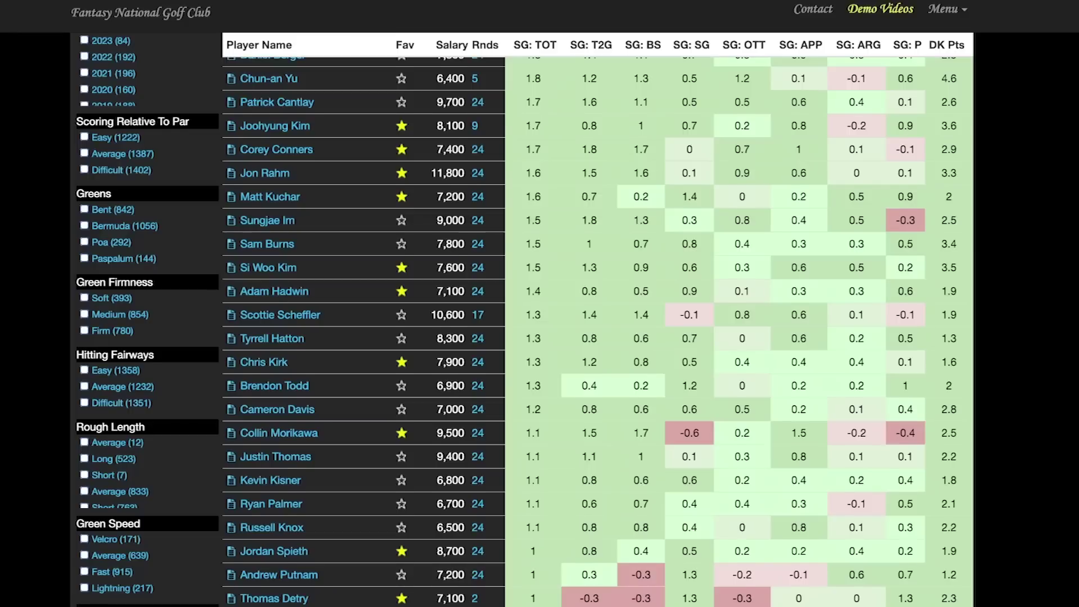
{"action": "scroll", "coordinate": [598, 346], "scroll_direction": "down", "scroll_amount": 2}
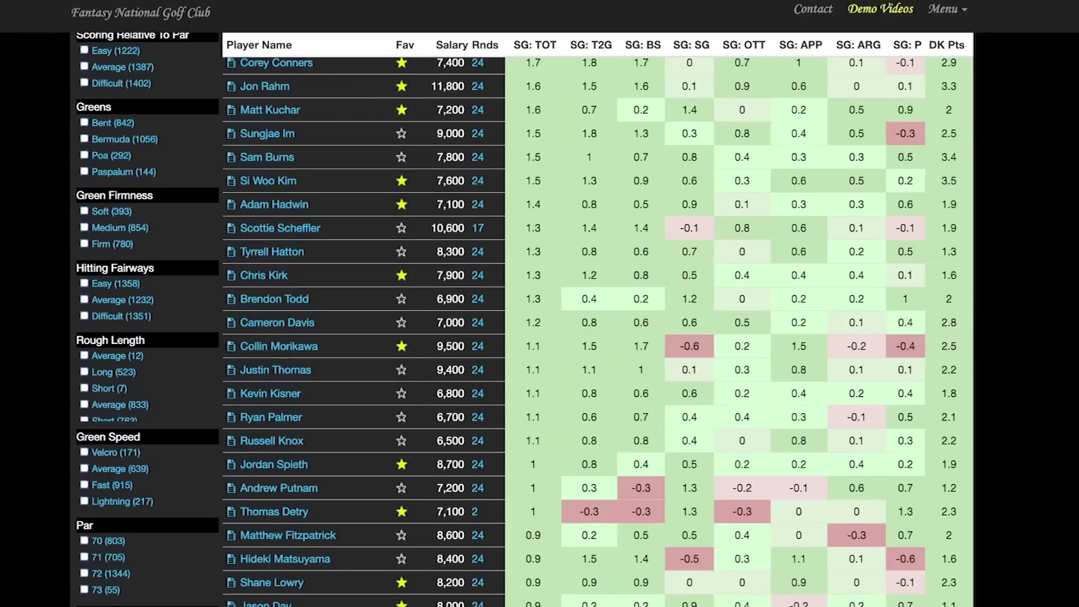
{"action": "scroll", "coordinate": [599, 346], "scroll_direction": "down", "scroll_amount": 4}
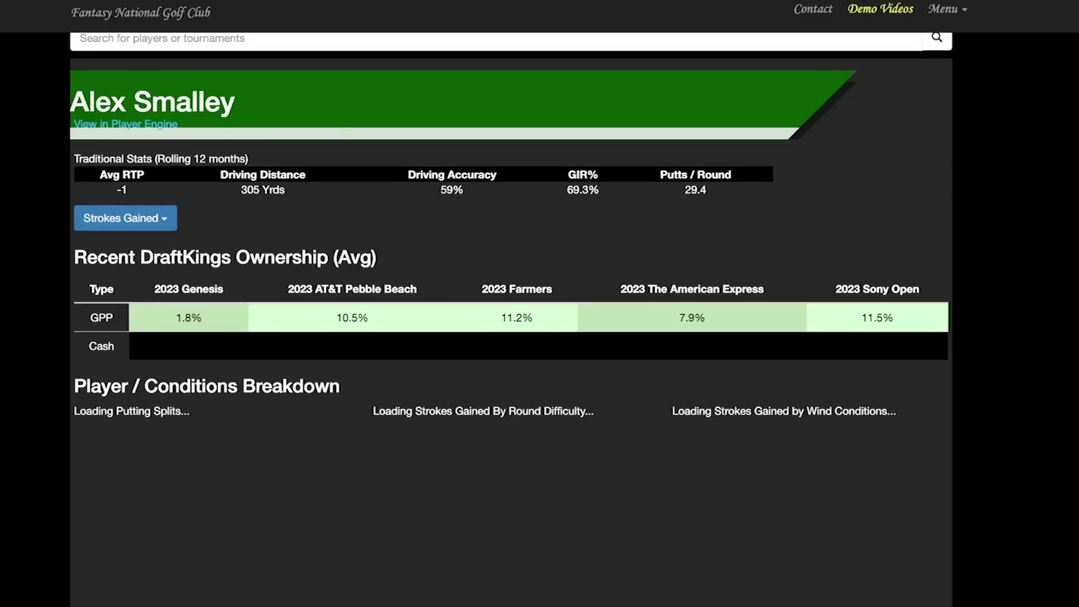
Check Alex Smalley's strokes gained summary and past events, filtering the tournaments by "pla", and mark him as a favorite.
{"action": "scroll", "coordinate": [918, 416], "scroll_direction": "down", "scroll_amount": 15}
{"action": "mouse_move", "coordinate": [918, 416]}
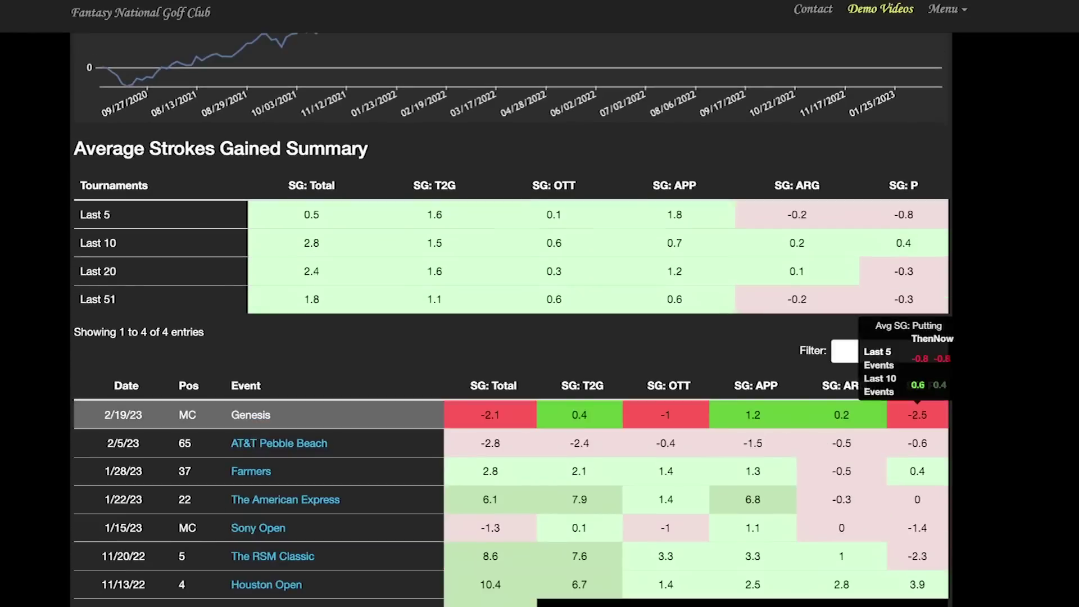
{"action": "mouse_move", "coordinate": [842, 444]}
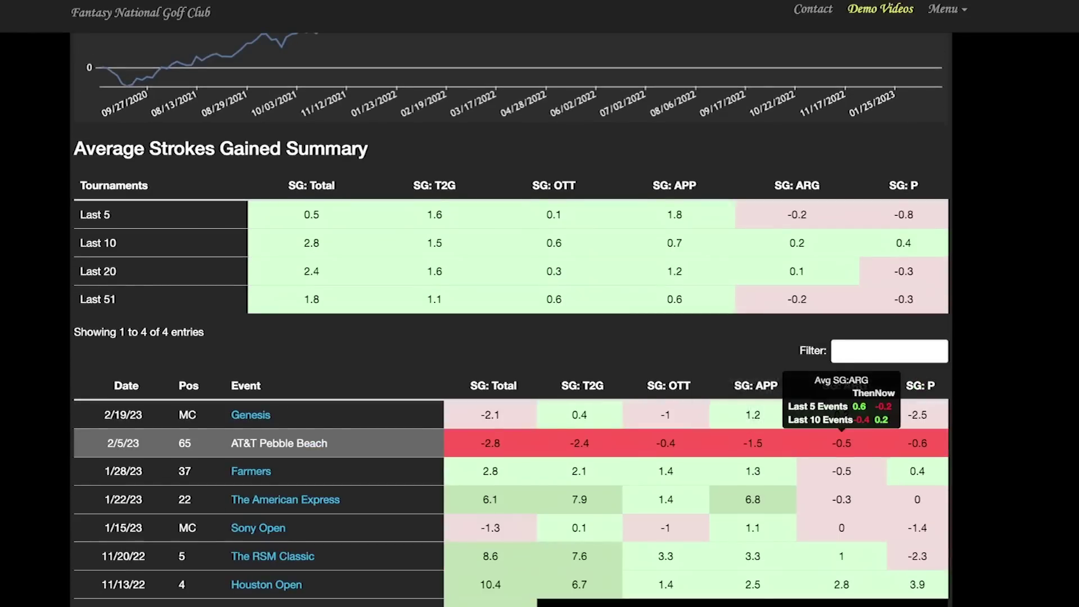
{"action": "left_click", "coordinate": [840, 351]}
{"action": "type", "text": "pla"}
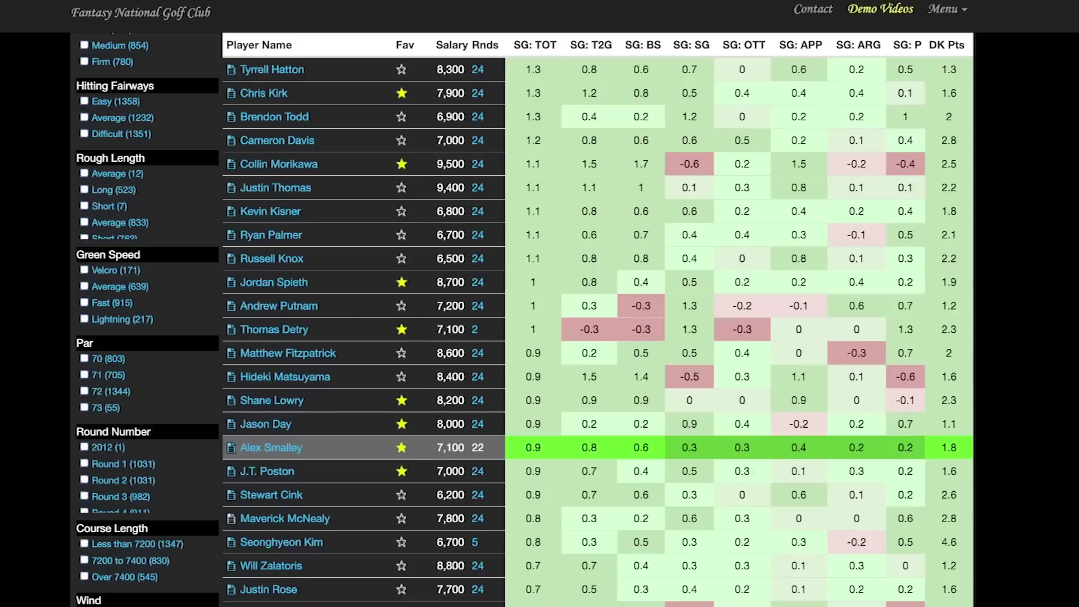
Mark Will Zalatoris and Hayden Buckley as favorites in the sorted results and open Buckley's player profile.
{"action": "scroll", "coordinate": [598, 455], "scroll_direction": "down", "scroll_amount": 3}
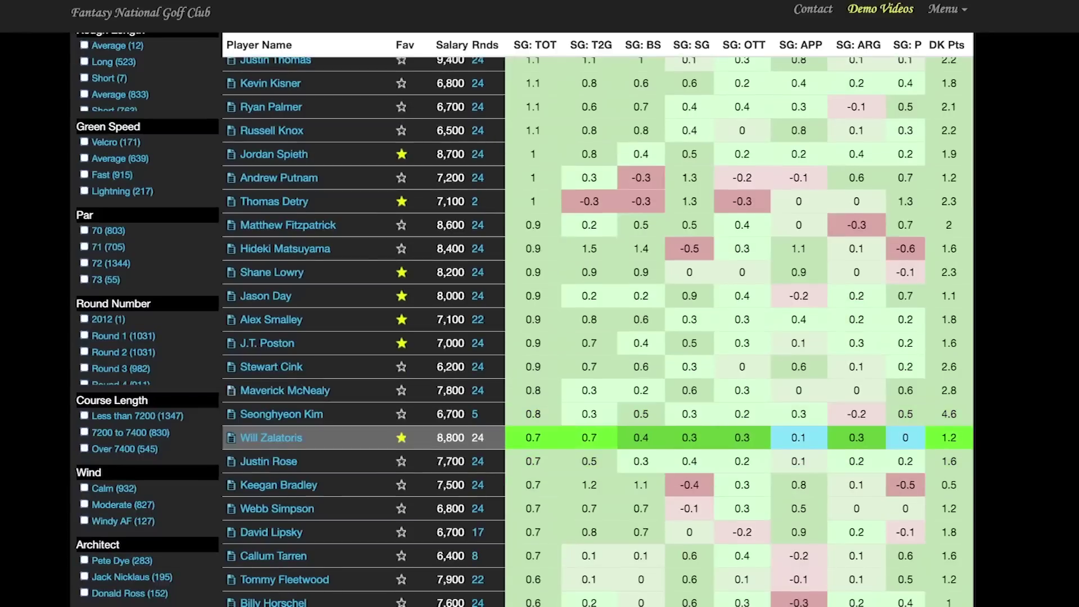
{"action": "mouse_move", "coordinate": [857, 294]}
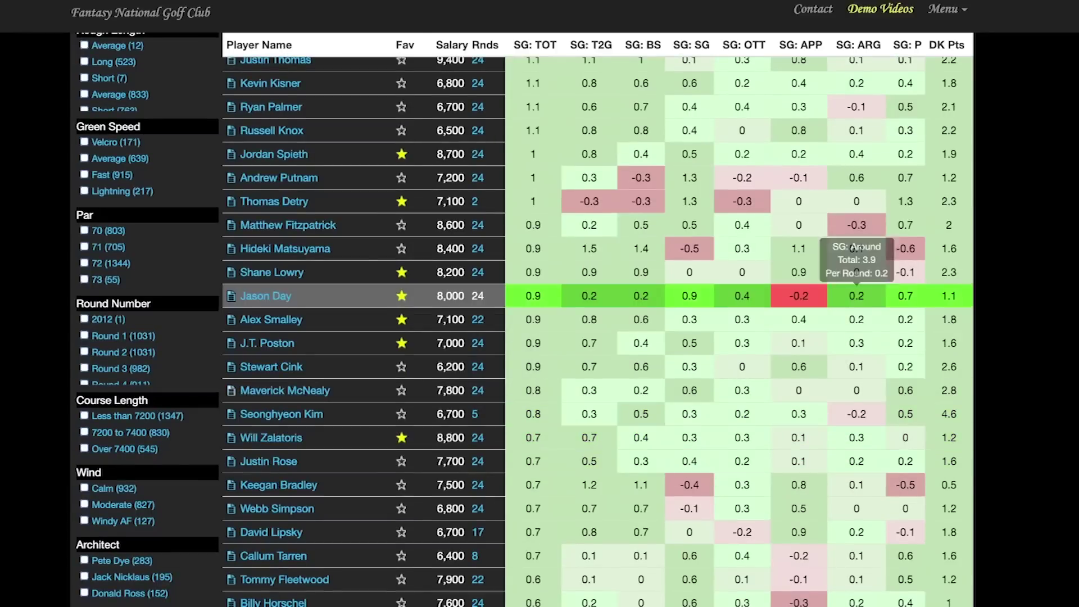
{"action": "scroll", "coordinate": [857, 293], "scroll_direction": "down", "scroll_amount": 3}
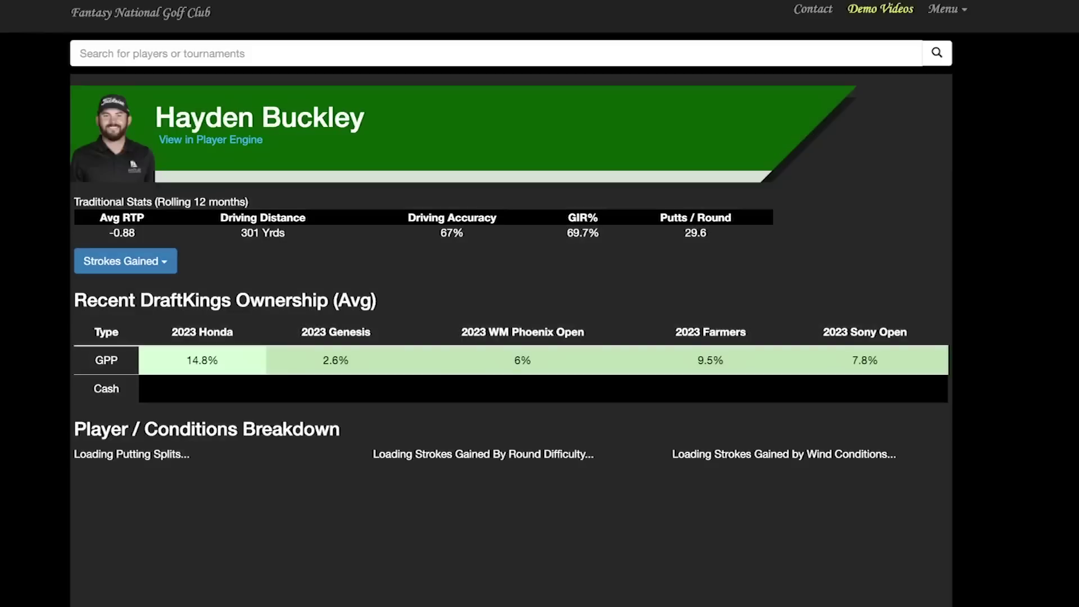
Review Hayden Buckley's conditions charts, cumulative strokes gained history and tournament results, and return to the sorted golfer results.
{"action": "scroll", "coordinate": [511, 319], "scroll_direction": "down", "scroll_amount": 20}
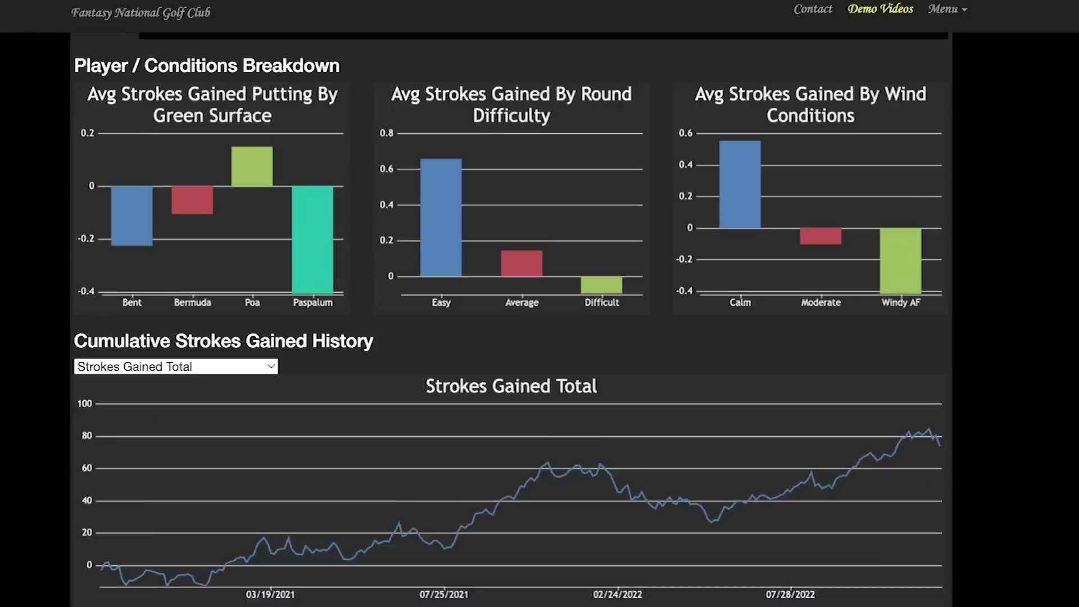
{"action": "scroll", "coordinate": [511, 320], "scroll_direction": "up", "scroll_amount": 2}
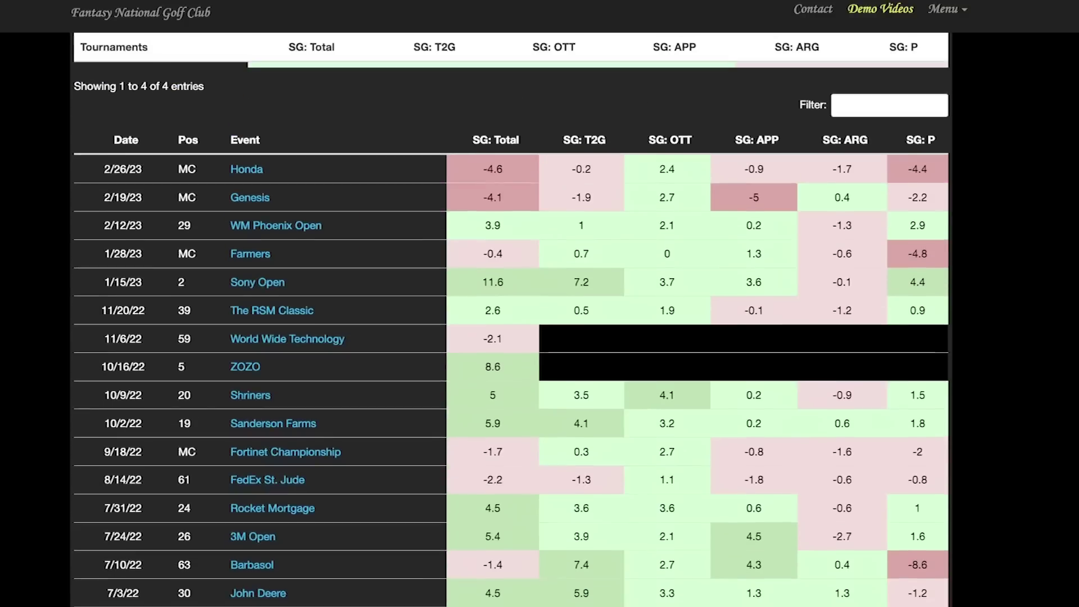
{"action": "mouse_move", "coordinate": [667, 283]}
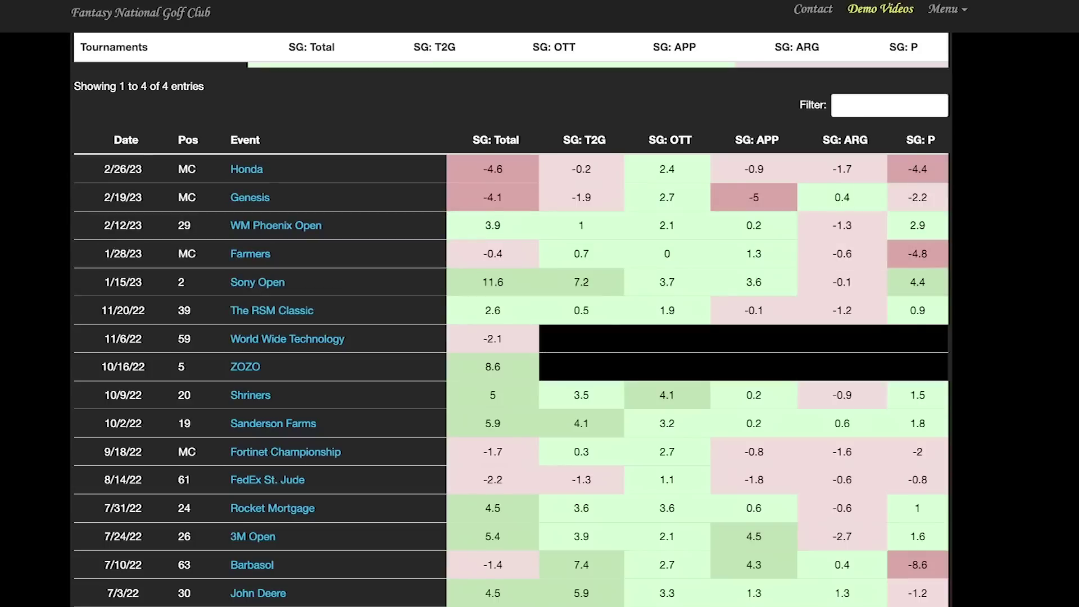
{"action": "scroll", "coordinate": [512, 320], "scroll_direction": "down", "scroll_amount": 3}
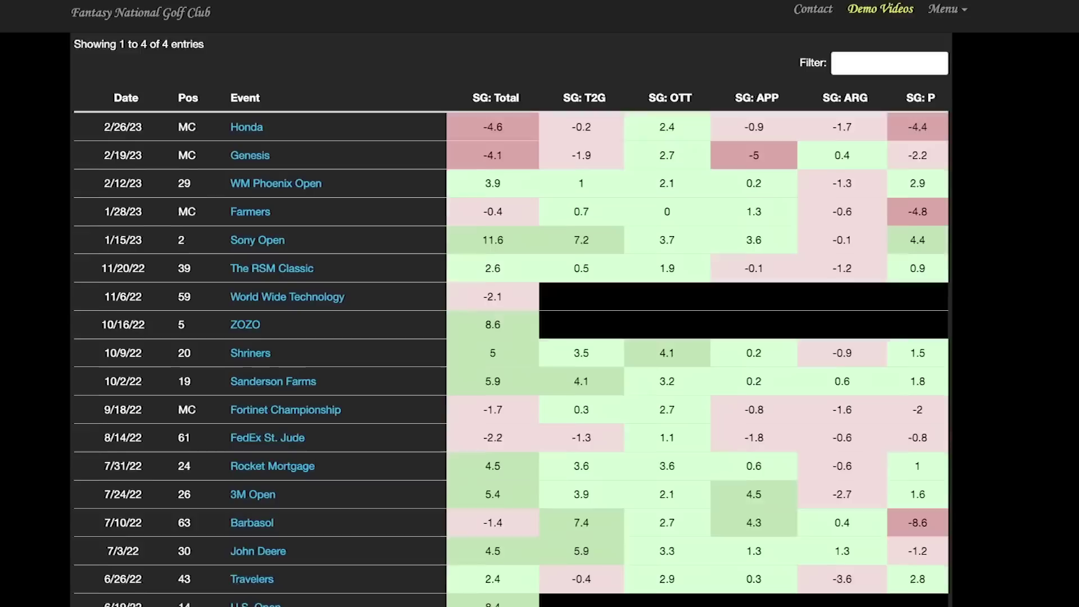
{"action": "scroll", "coordinate": [512, 320], "scroll_direction": "down", "scroll_amount": 1}
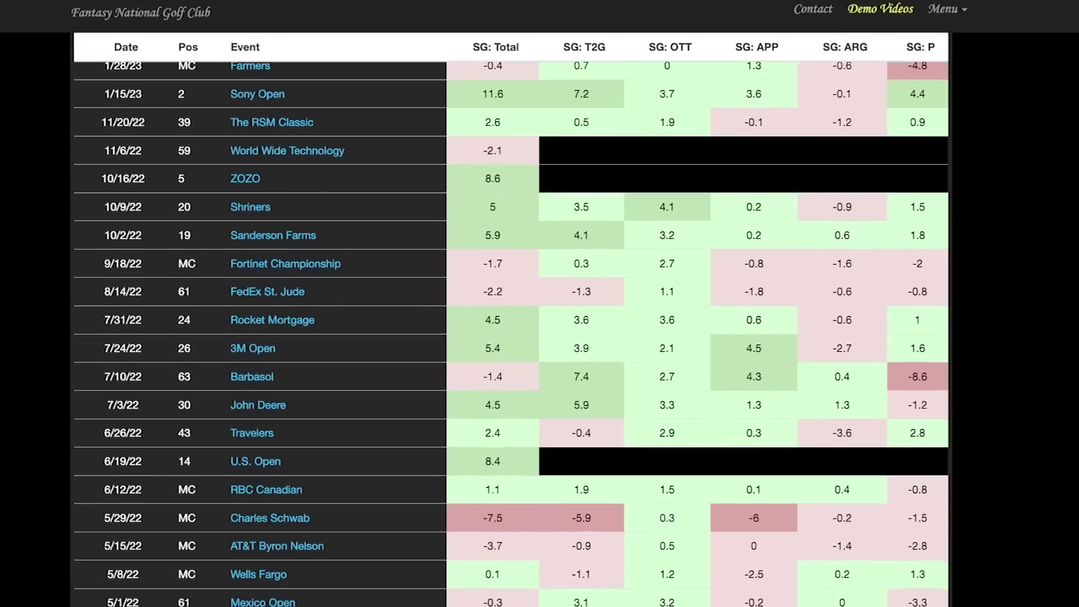
{"action": "scroll", "coordinate": [667, 214], "scroll_direction": "up", "scroll_amount": 4}
{"action": "scroll", "coordinate": [668, 478], "scroll_direction": "down", "scroll_amount": 2}
{"action": "scroll", "coordinate": [668, 472], "scroll_direction": "down", "scroll_amount": 3}
{"action": "scroll", "coordinate": [668, 472], "scroll_direction": "up", "scroll_amount": 5}
{"action": "scroll", "coordinate": [668, 462], "scroll_direction": "up", "scroll_amount": 1}
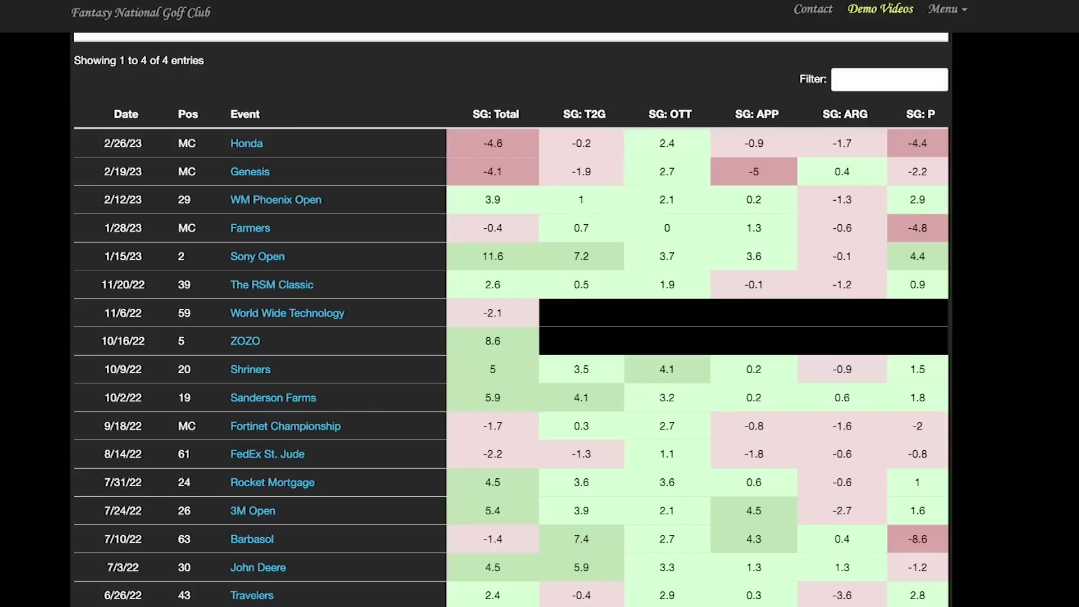
{"action": "key", "text": "super+w"}
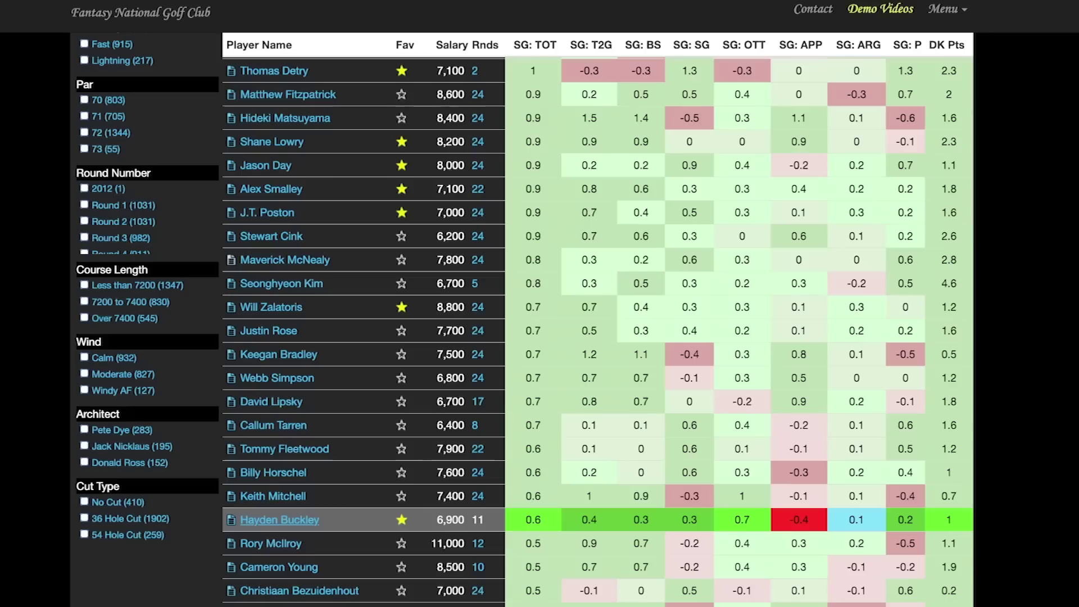